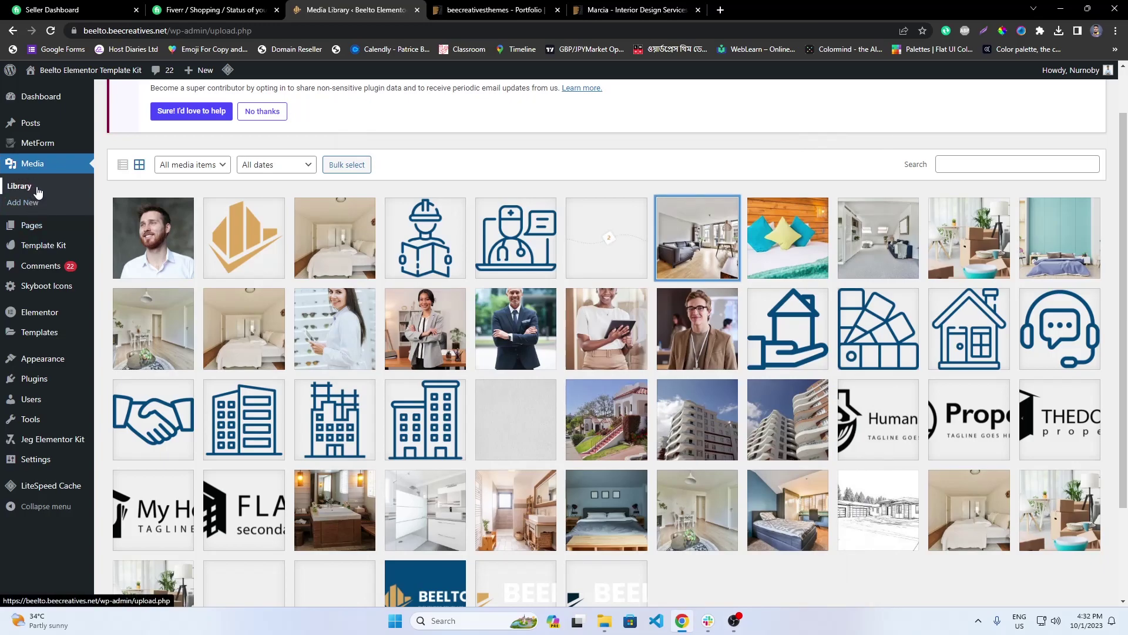
Step: Open the list of all pages in a separate browser tab and close the two portfolio website tabs
mouse_move(41, 228)
right_click(125, 228)
click(161, 234)
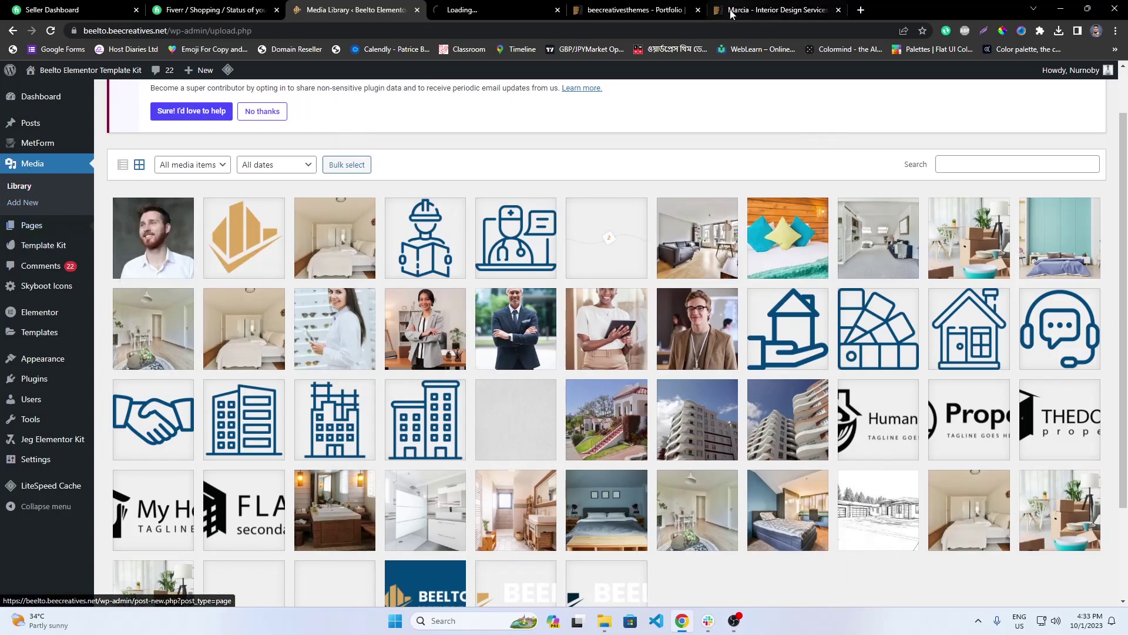
click(499, 5)
click(699, 10)
click(698, 10)
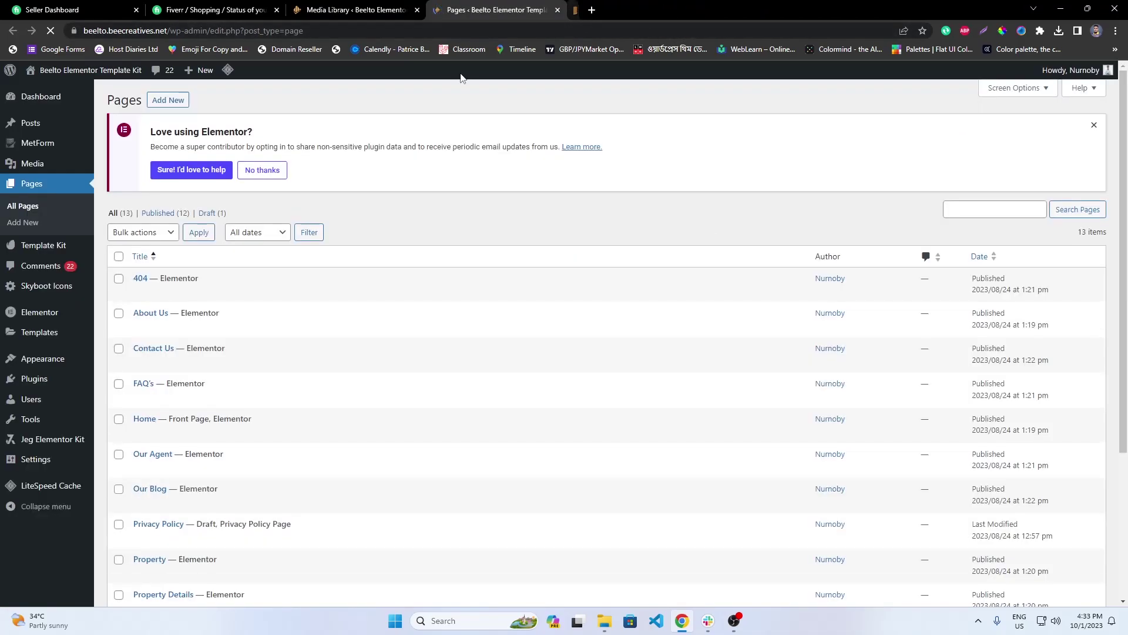
Step: Look through the site's list of pages and view the live Beelto home page in a separate tab
scroll(269, 468, down, 3)
scroll(262, 380, up, 3)
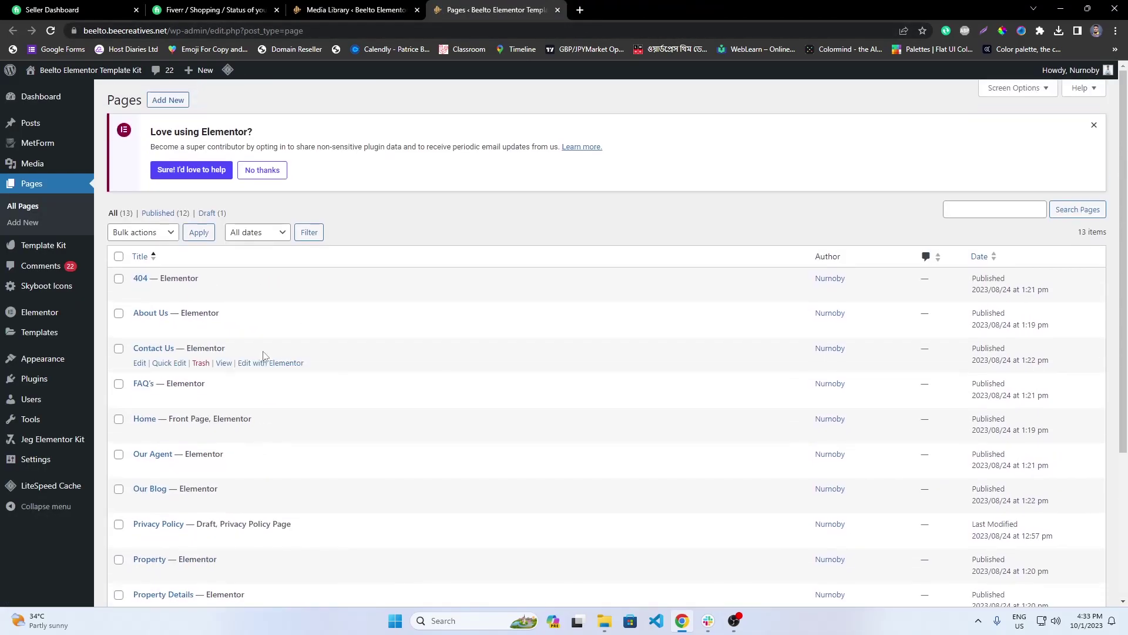
scroll(262, 395, down, 1)
scroll(229, 425, down, 3)
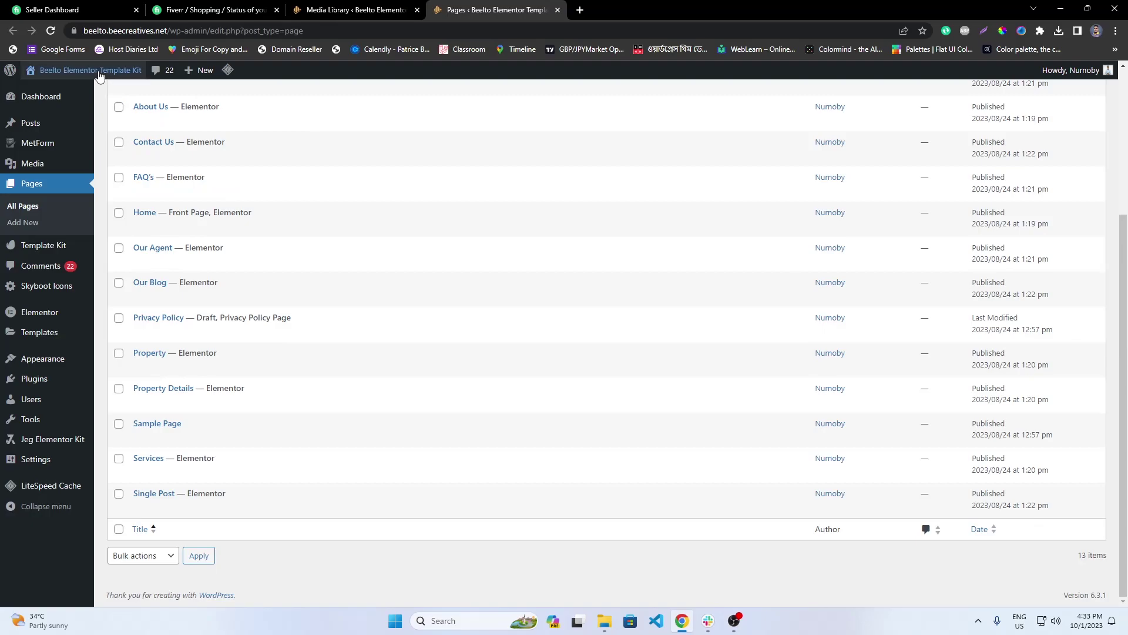
middle_click(48, 90)
click(632, 5)
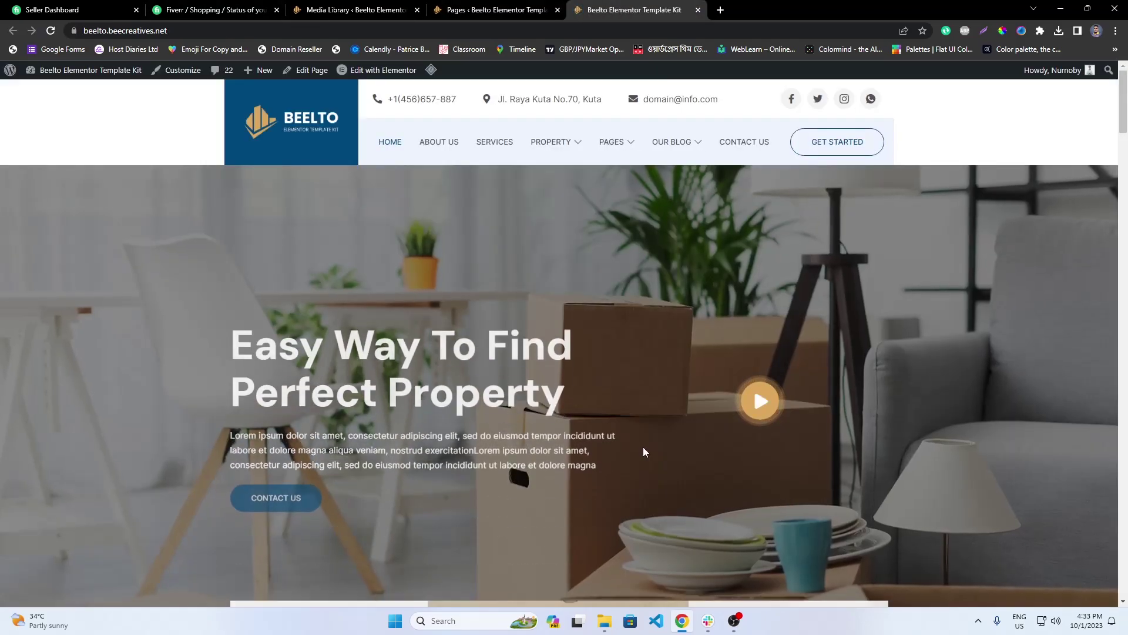
click(497, 9)
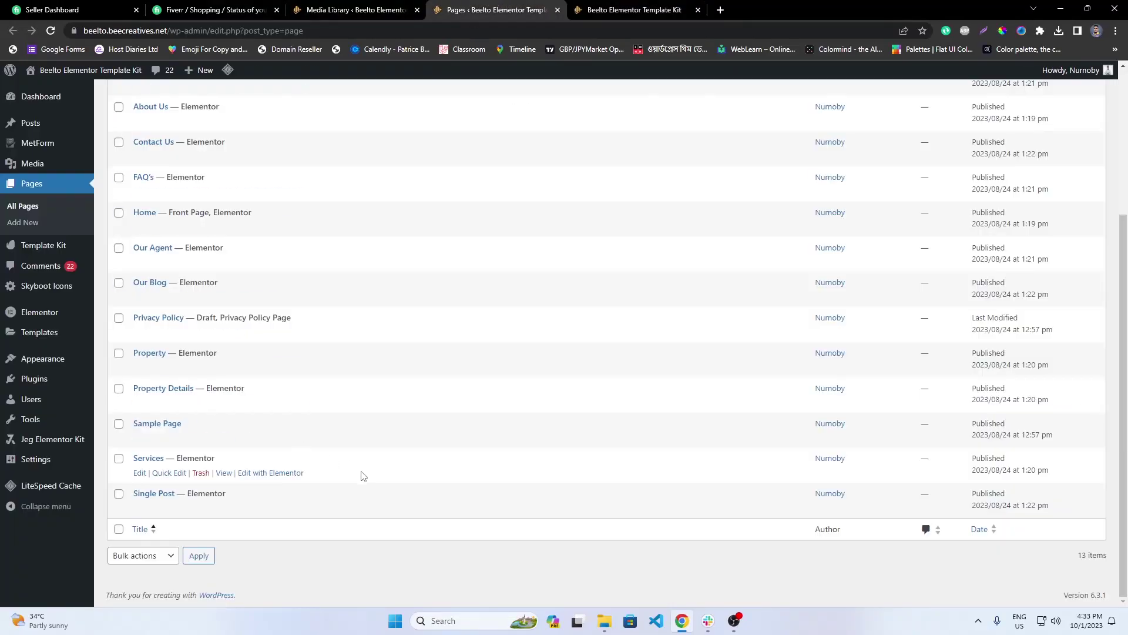
Step: Open the installed plugins list and locate the Template Kit Import plugin
mouse_move(31, 380)
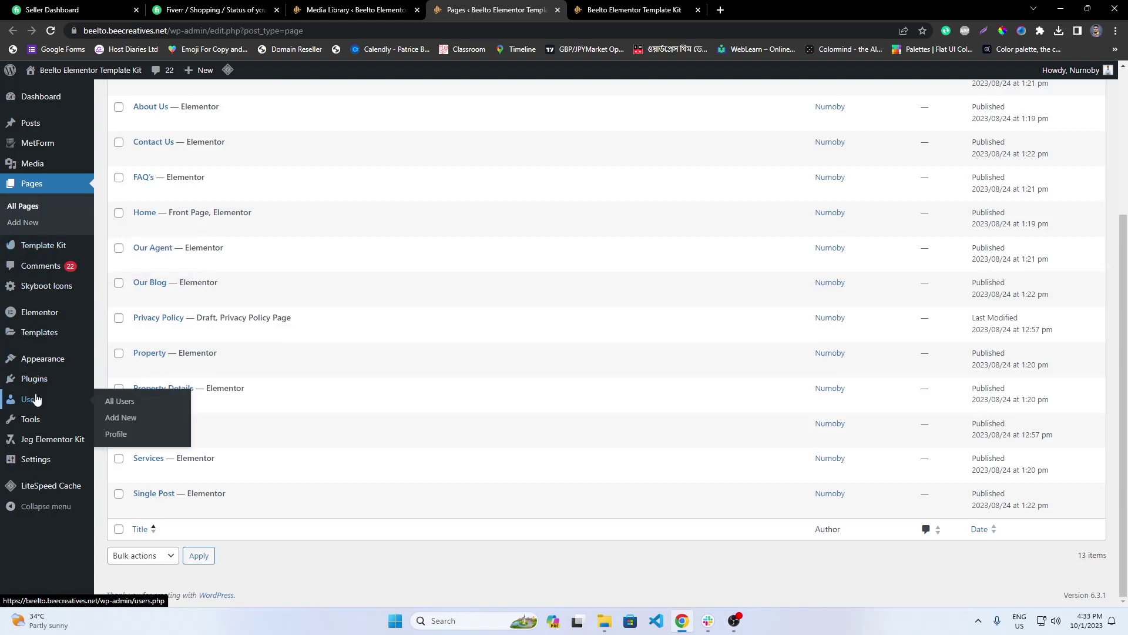
click(133, 382)
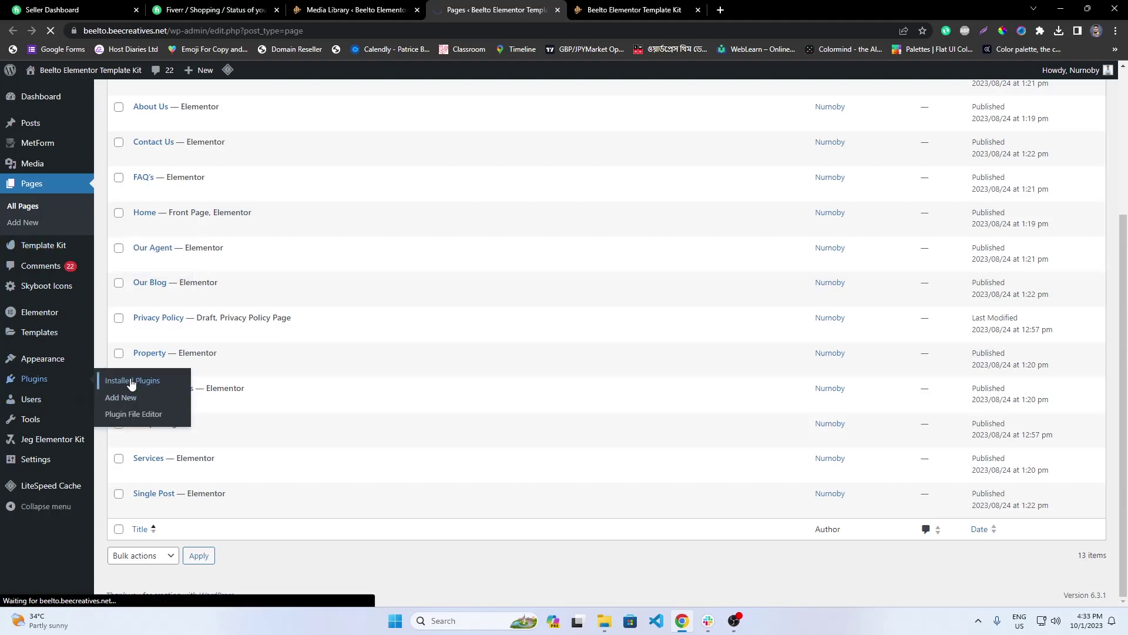
scroll(270, 501, down, 2)
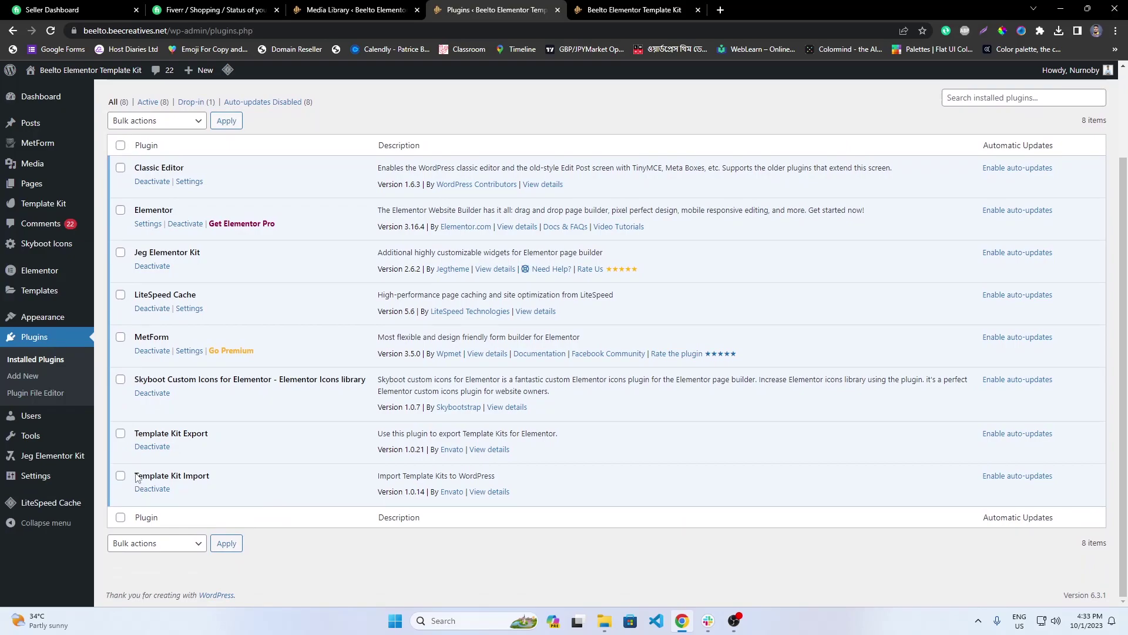
drag(134, 477, 217, 478)
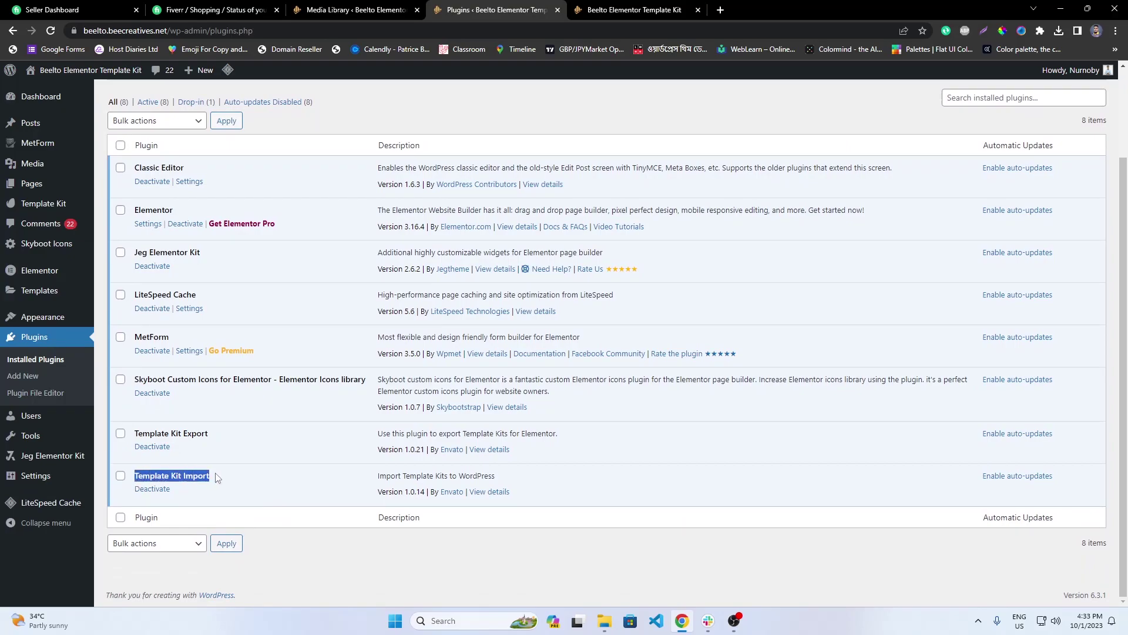
Step: Deactivate the Template Kit Export plugin and activate it again
click(144, 448)
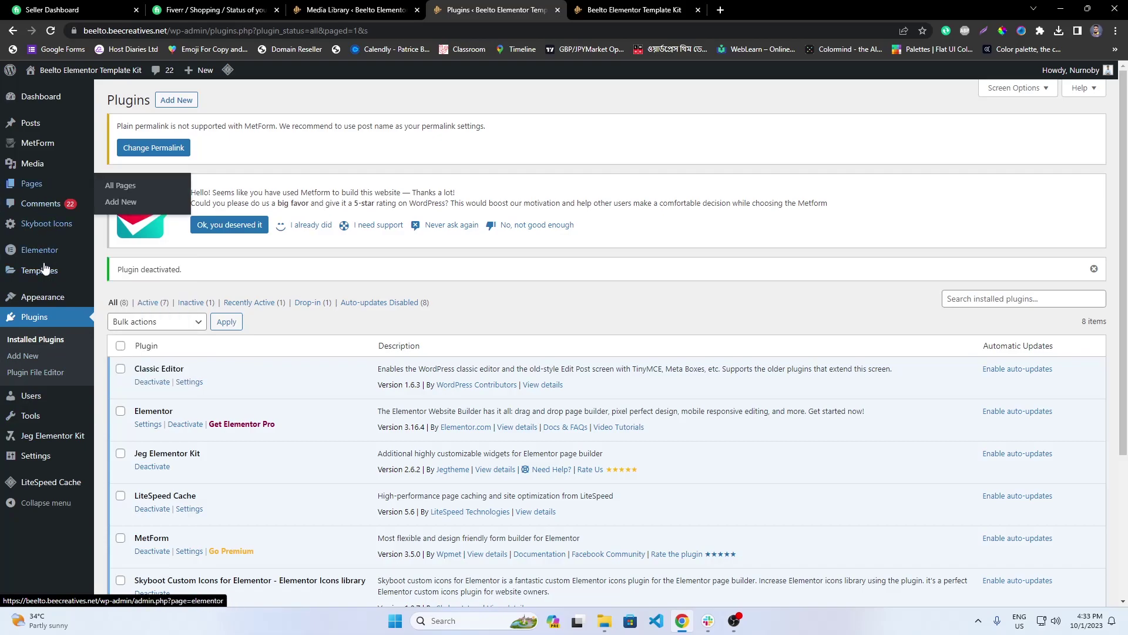
mouse_move(45, 278)
scroll(374, 427, down, 3)
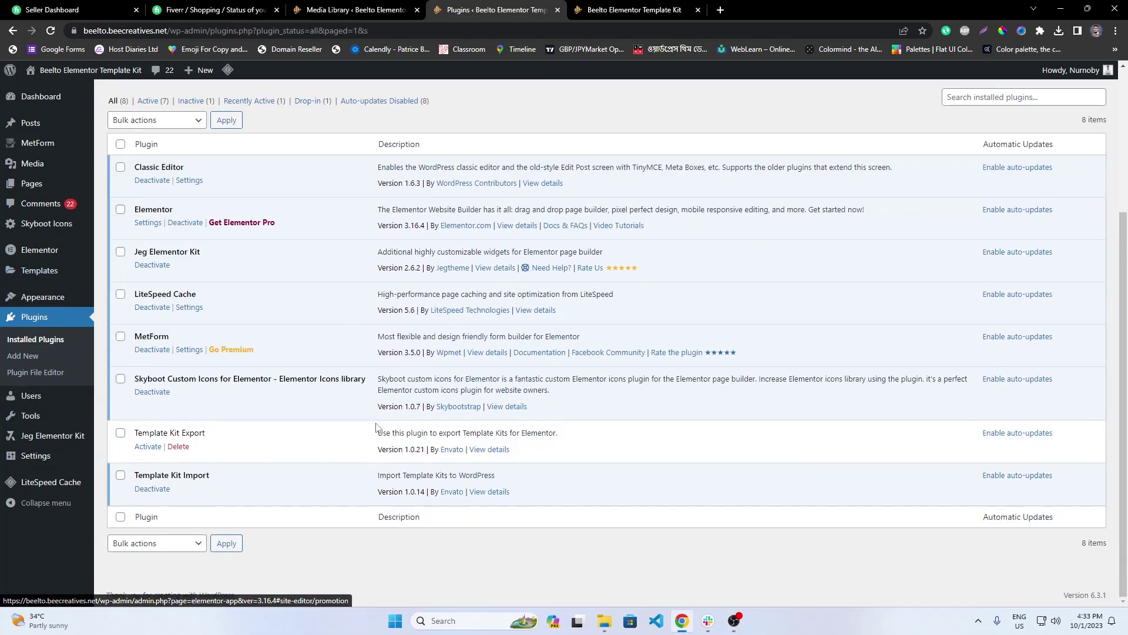
click(150, 449)
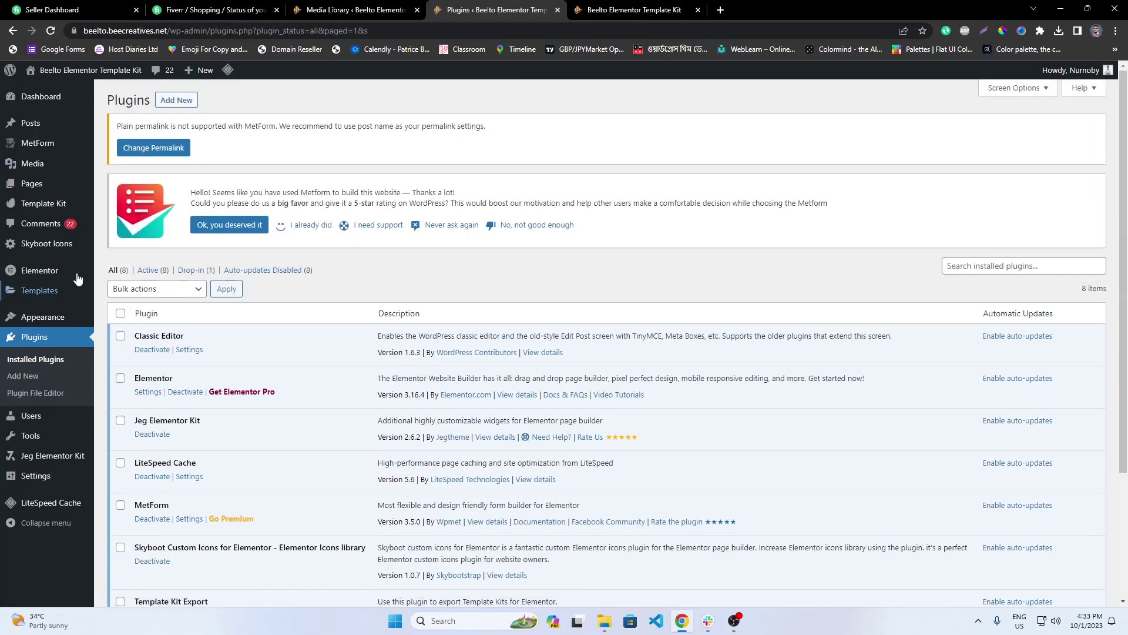
Step: View the Template Kit export page, then open the kit's Templates list and dismiss the Elementor notice there
mouse_move(57, 210)
click(113, 206)
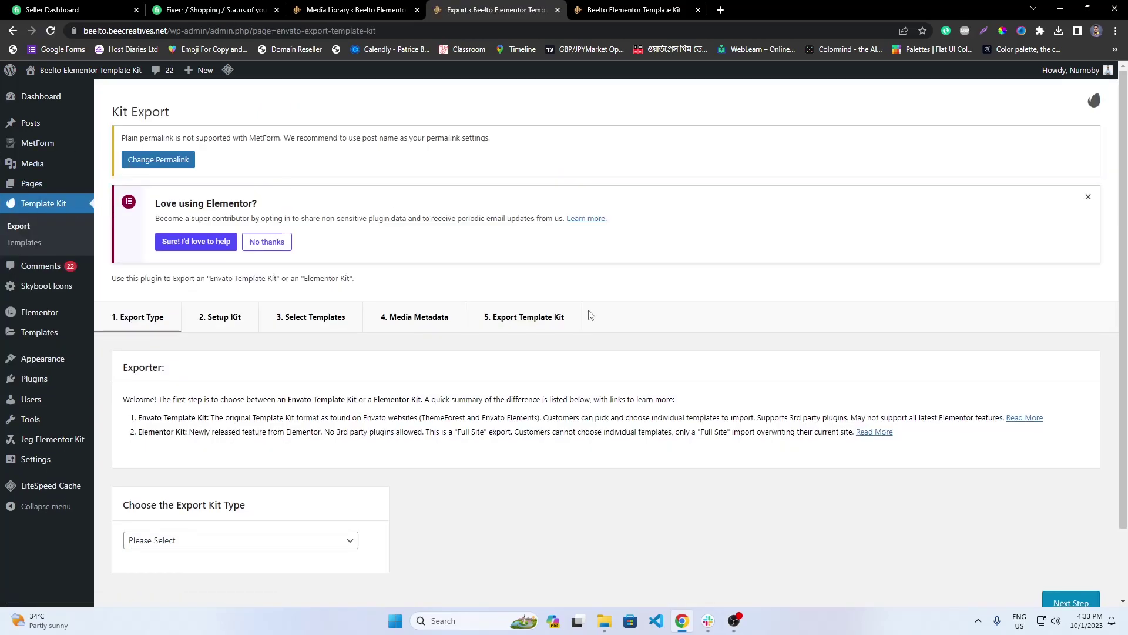
click(19, 244)
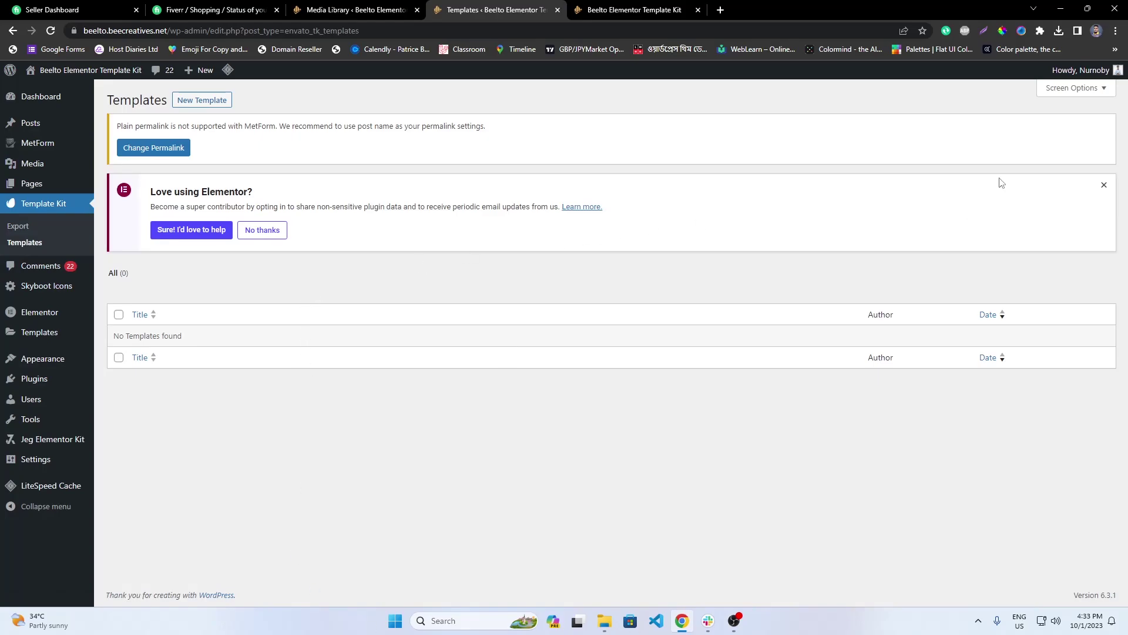
click(1103, 186)
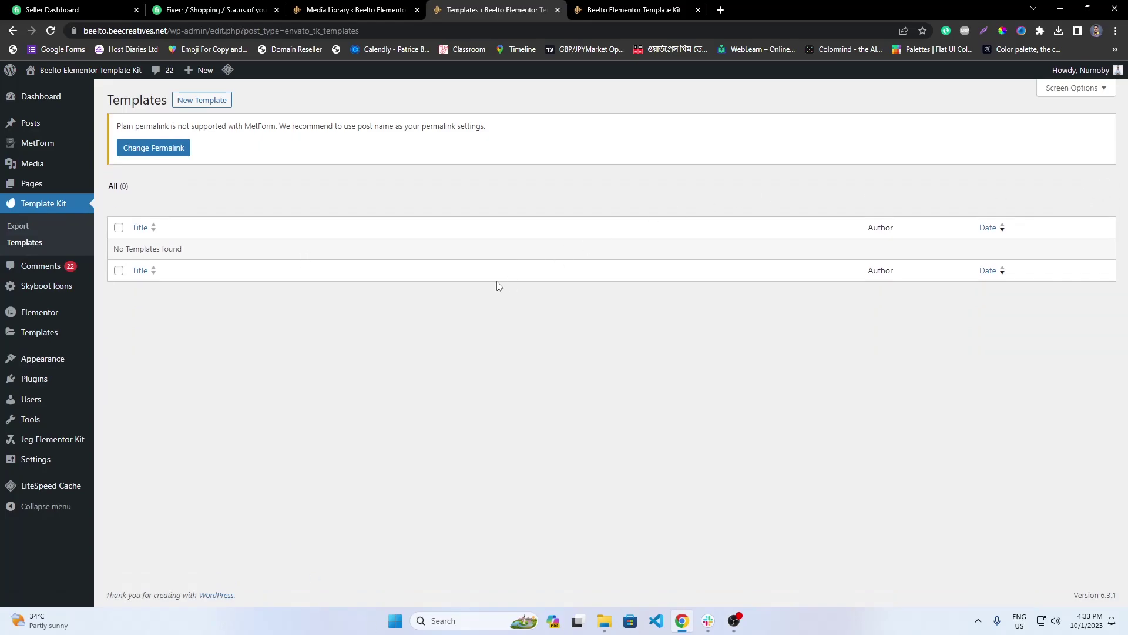
Step: Close the live Beelto home page tab and open the list of all pages in a new tab
click(621, 7)
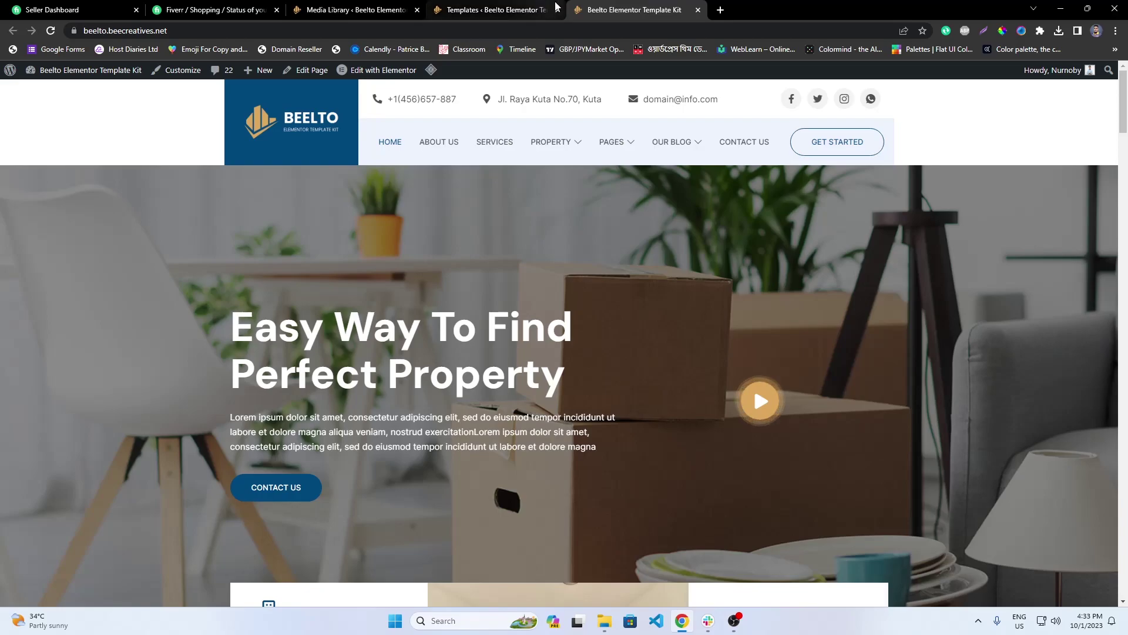
click(698, 10)
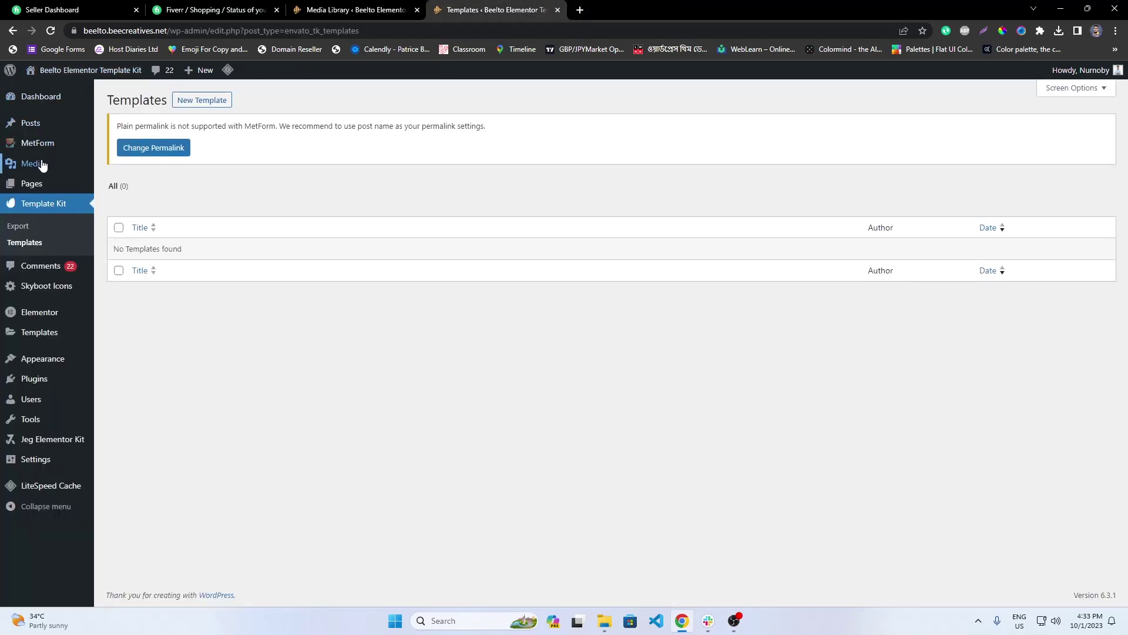
right_click(106, 188)
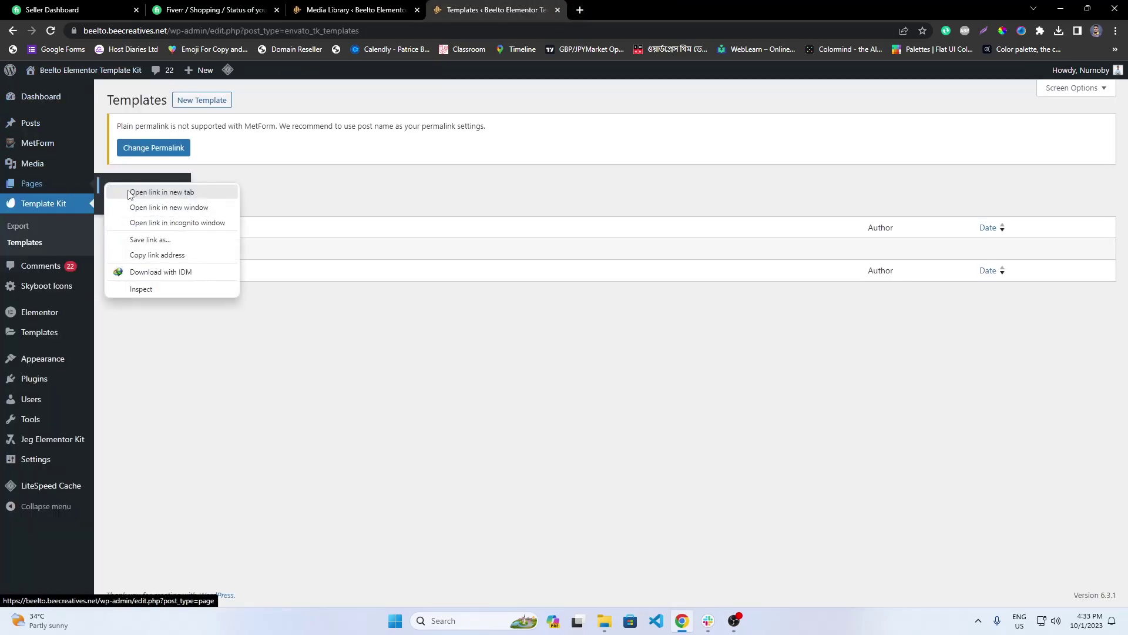
click(136, 193)
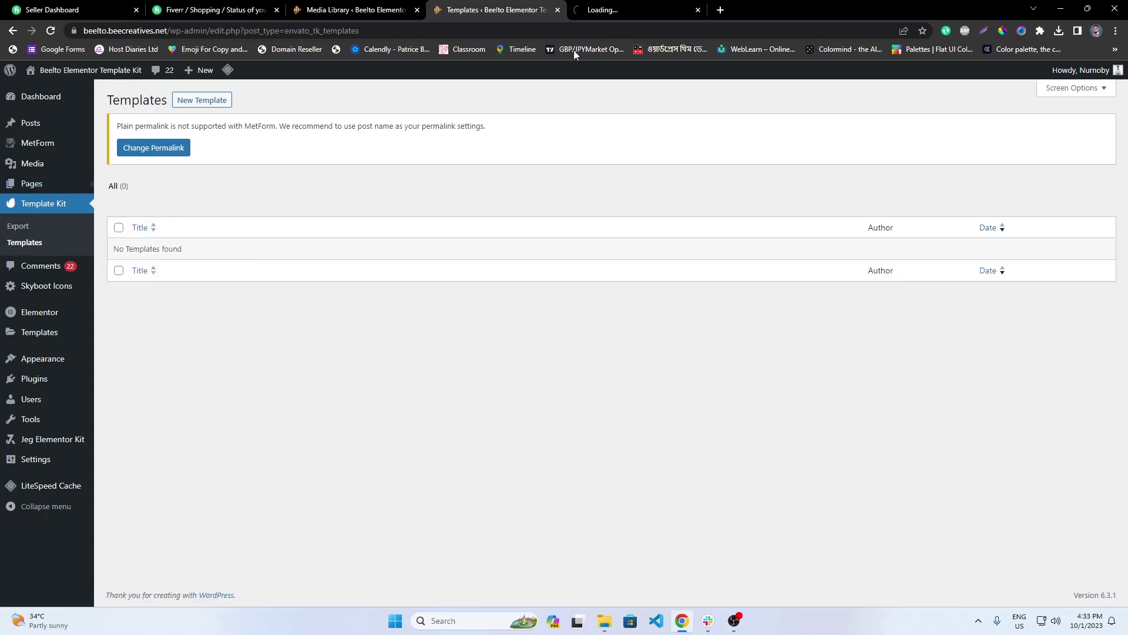
Step: Create a new Template Kit template titled "Header V1"
click(202, 101)
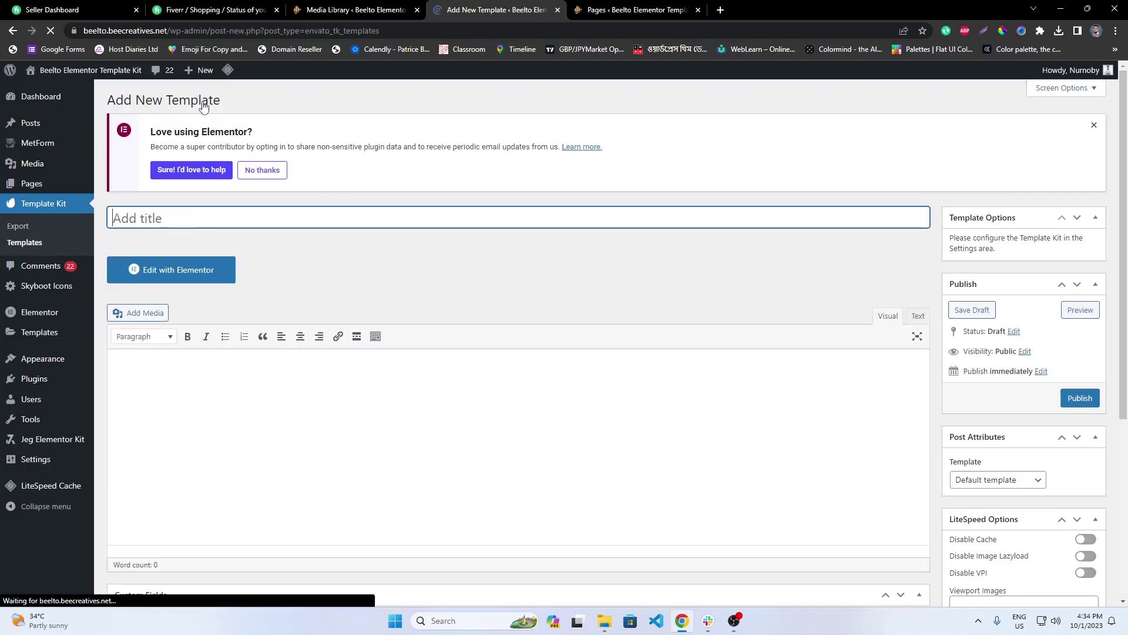
text(He)
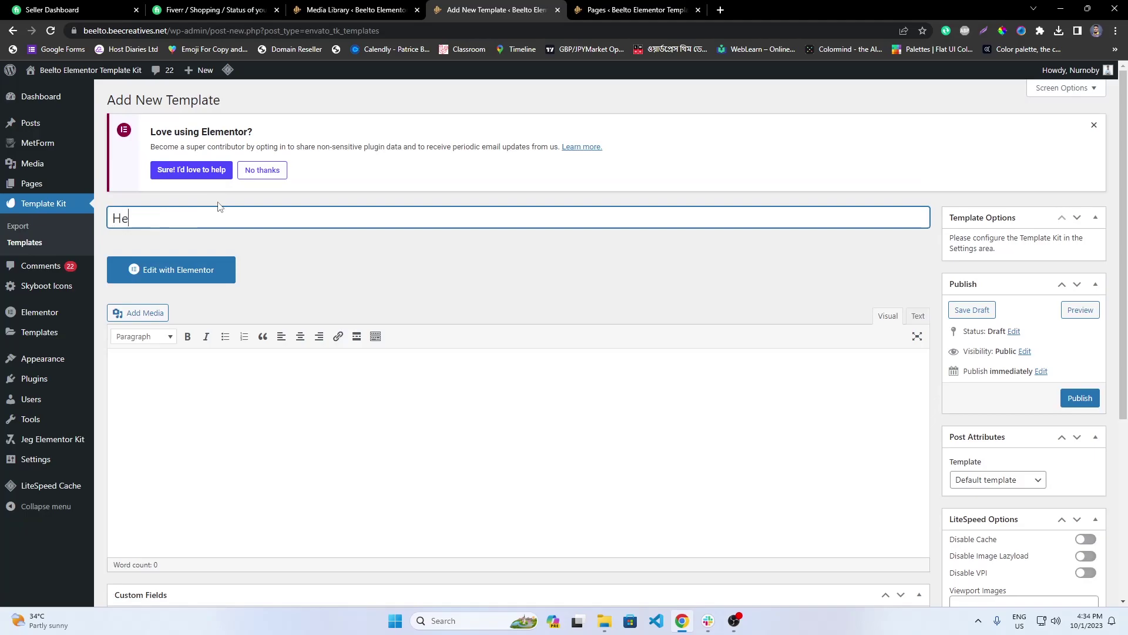
text(ader V1)
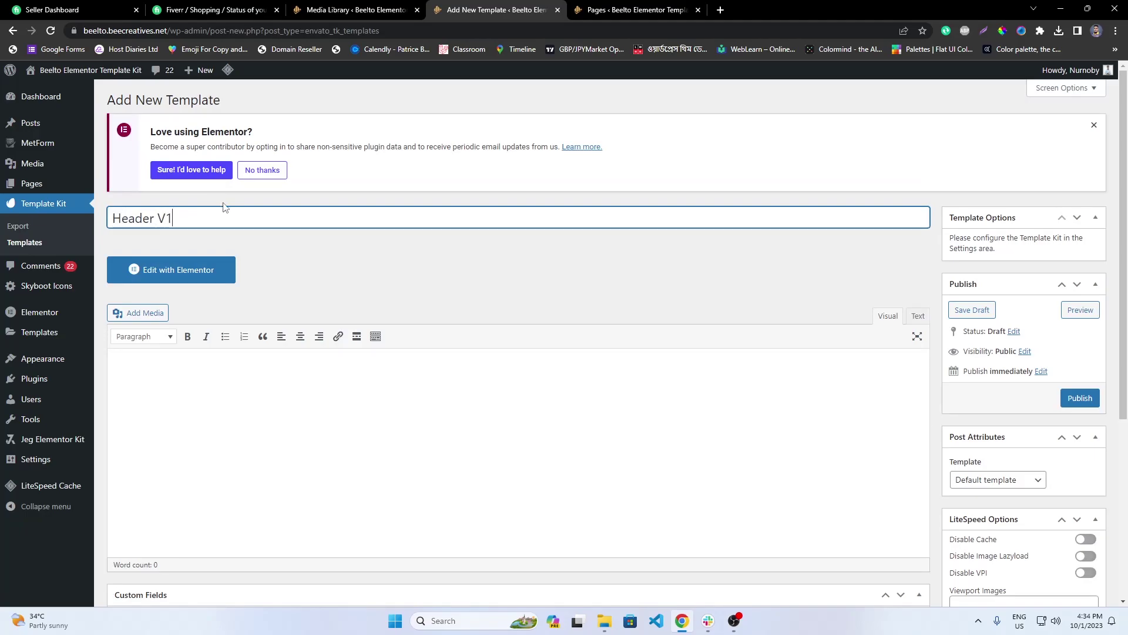
key(ctrl+a)
click(567, 323)
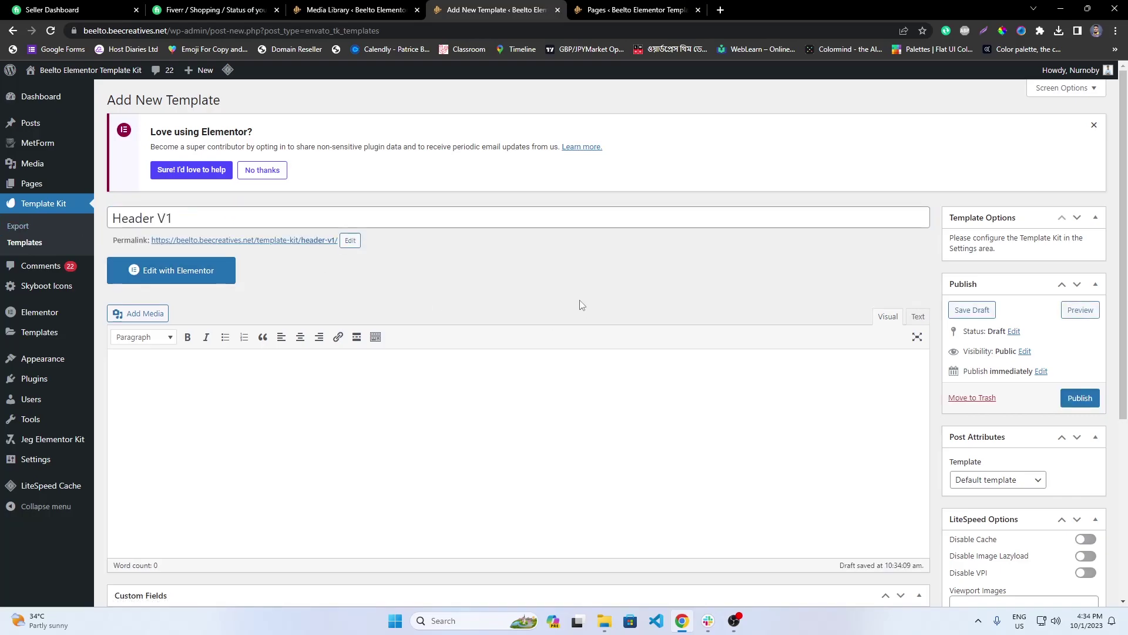
Step: Set the Header V1 template's page template attribute to Elementor Canvas
scroll(1030, 453, down, 4)
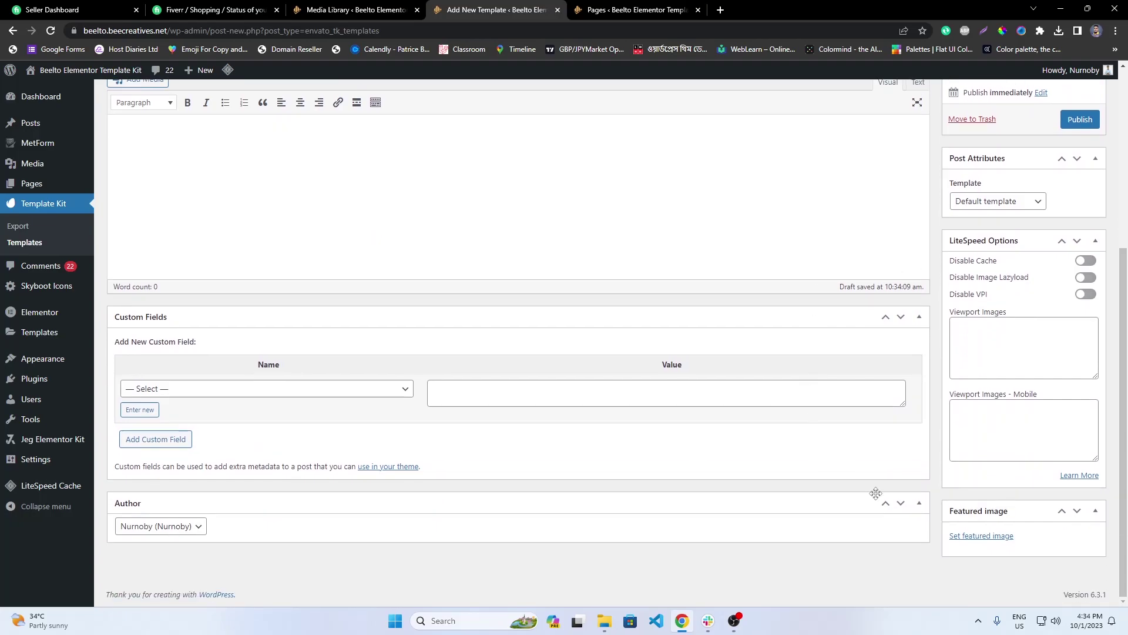
scroll(1005, 315, up, 5)
click(1001, 481)
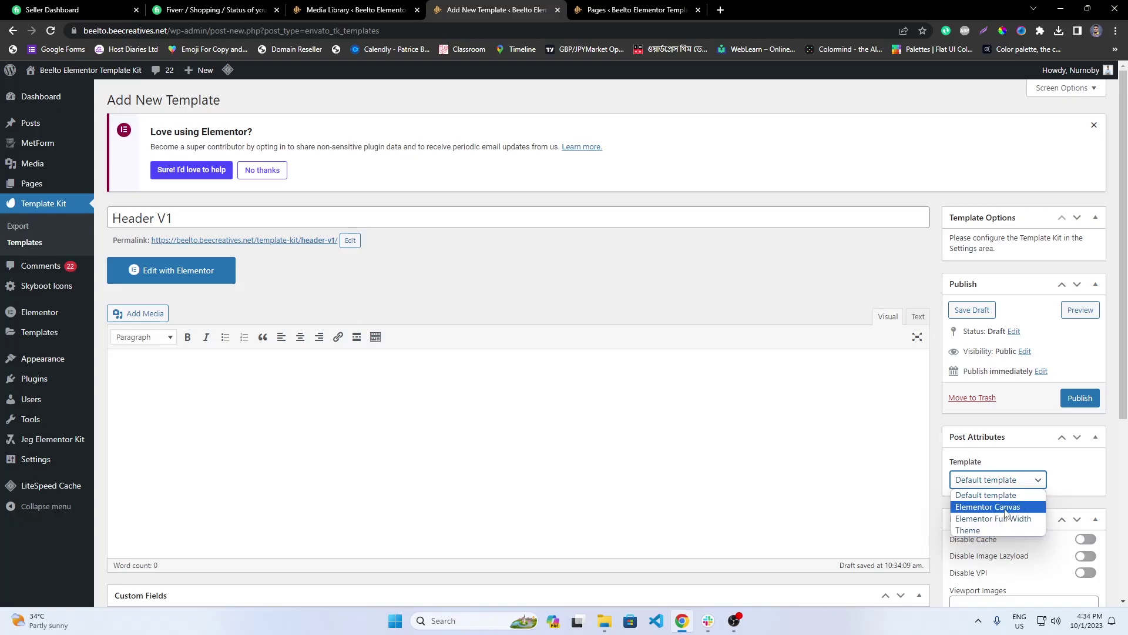
click(1007, 508)
Step: Start setting a featured image for the Header V1 template by choosing files to upload from the computer
scroll(1008, 506, down, 5)
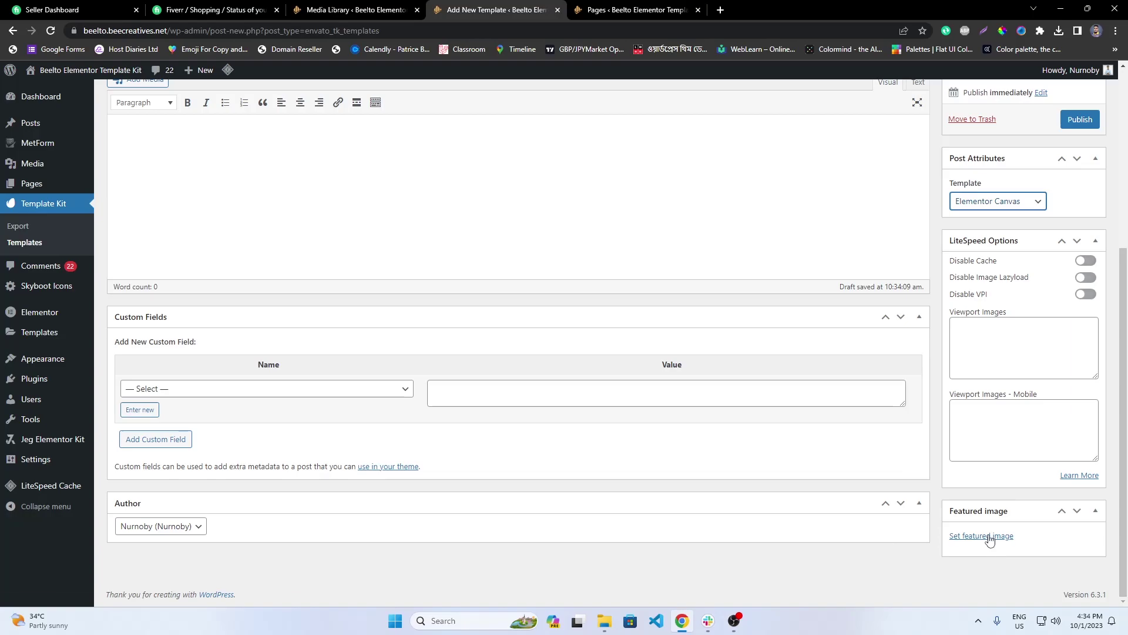
click(989, 536)
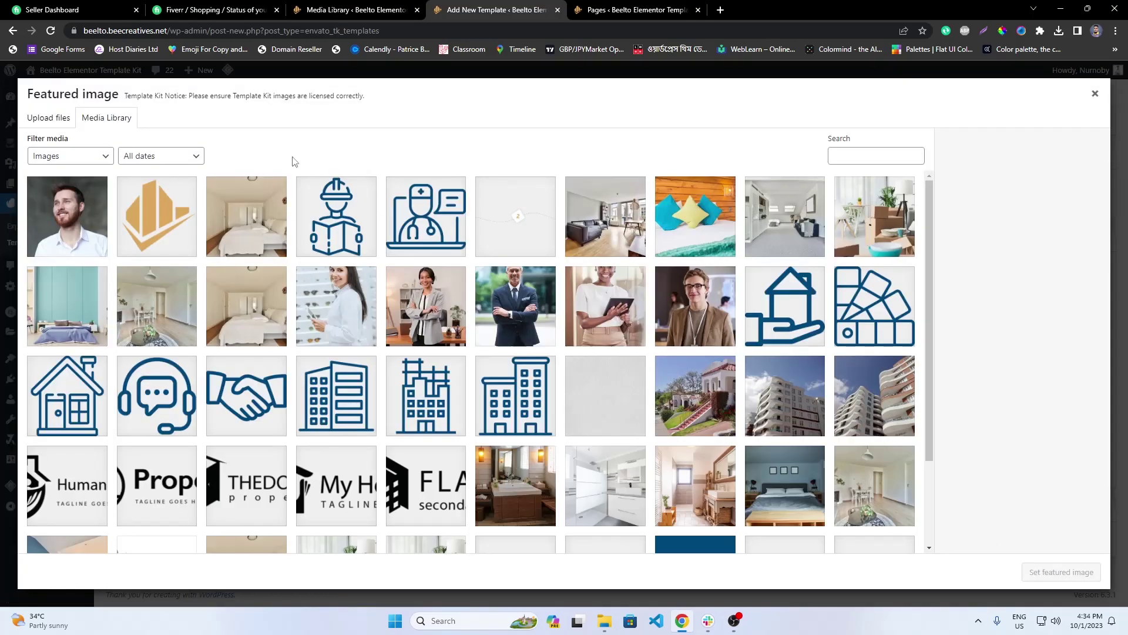
click(63, 118)
click(557, 319)
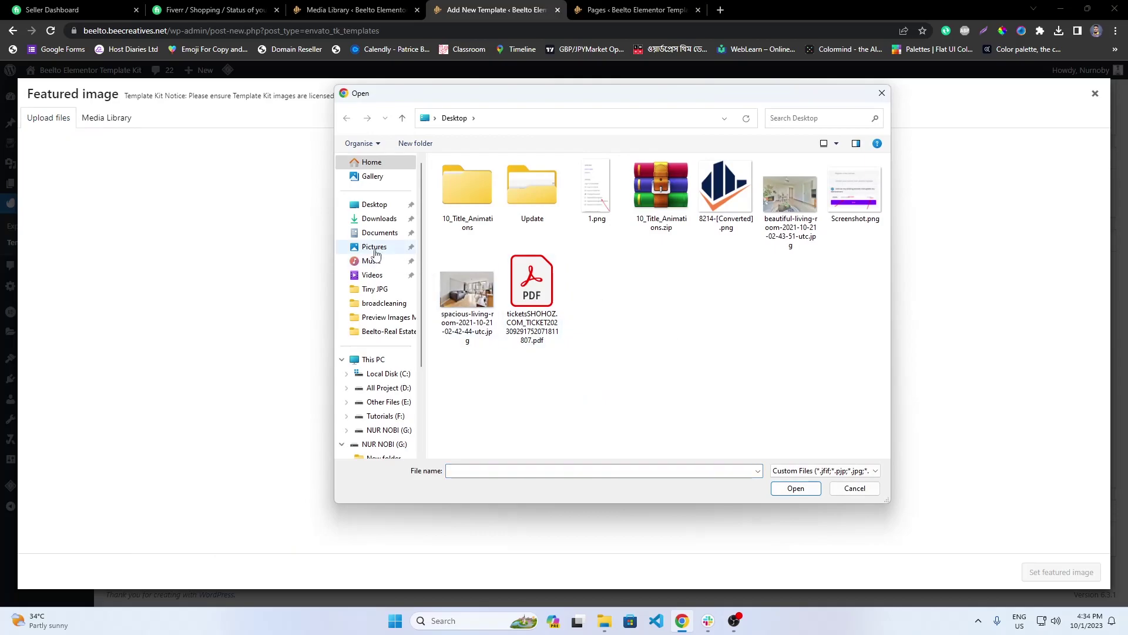
Step: Browse to the Preview Images folder of the Beelto-Real Estate Elementor Template Kit - Copy inside Themforest's Template Kit Elementor folder on drive D
click(364, 205)
click(366, 220)
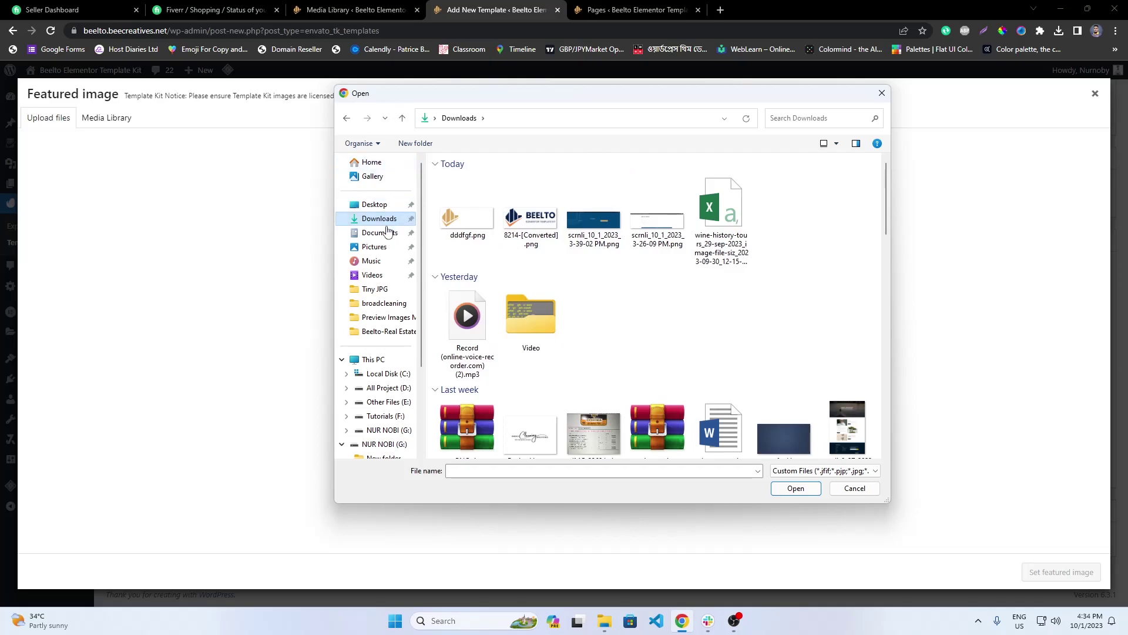
click(391, 319)
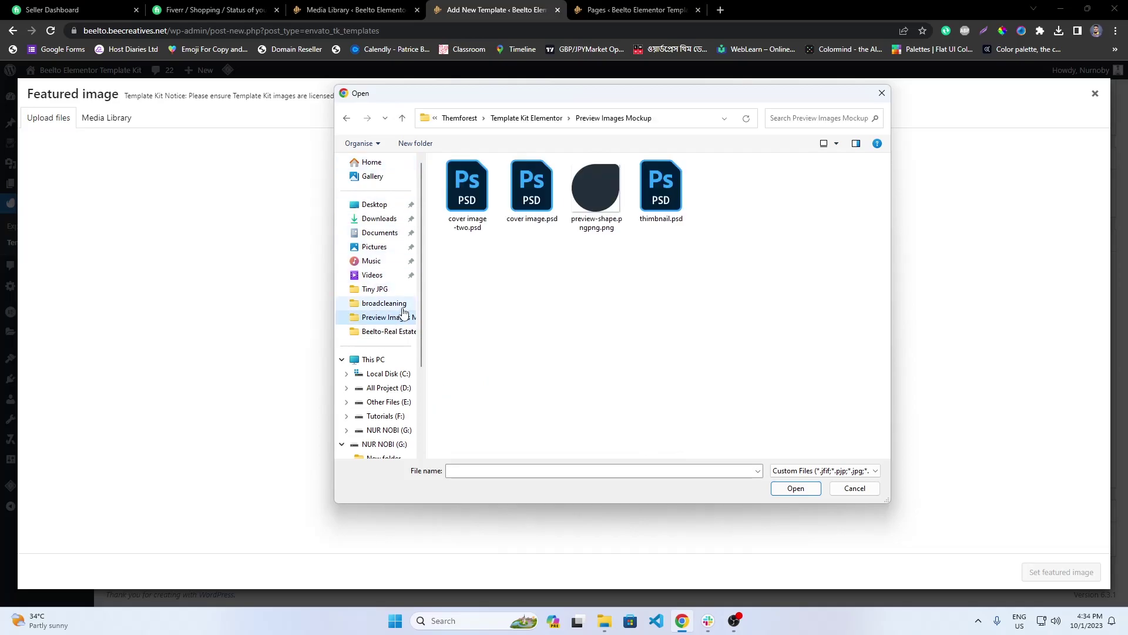
click(462, 117)
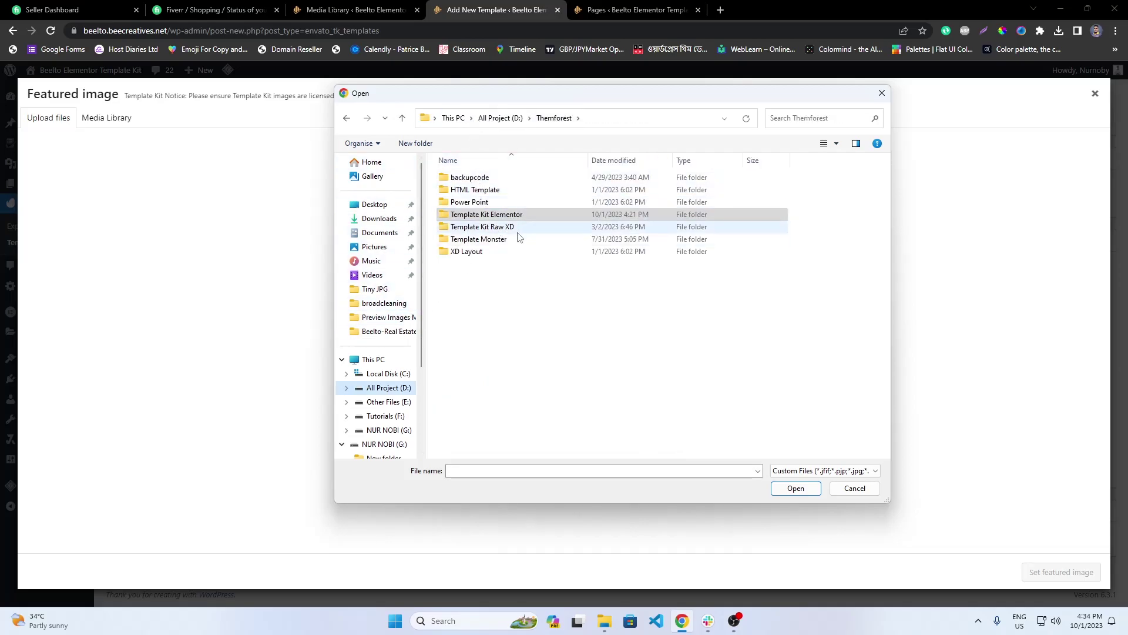
click(501, 118)
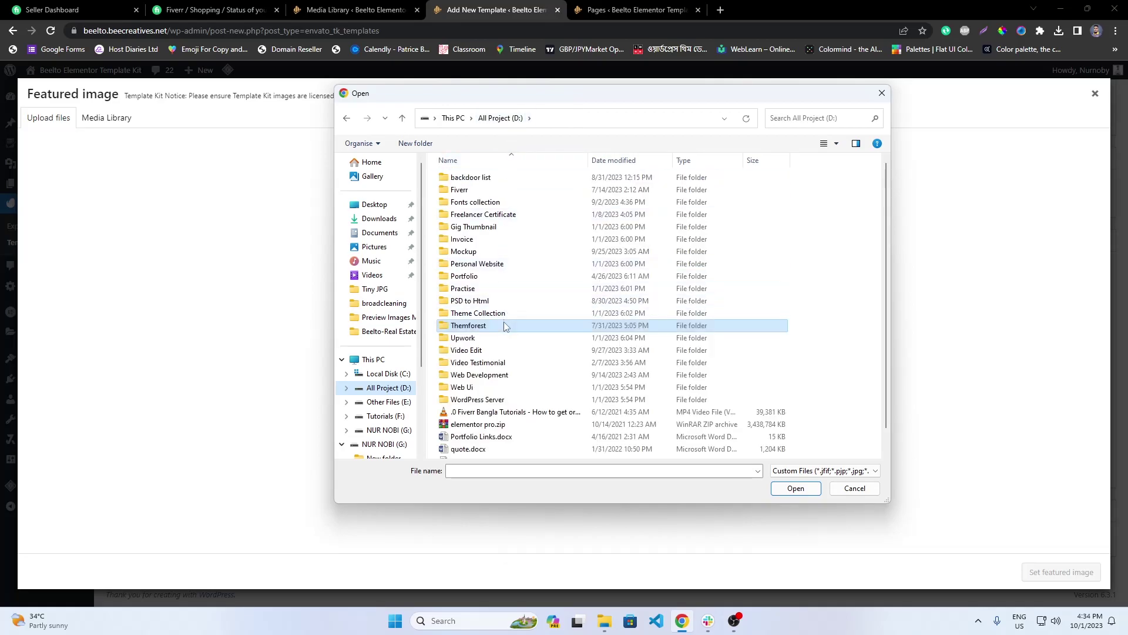
double_click(503, 325)
double_click(499, 214)
double_click(507, 178)
double_click(506, 179)
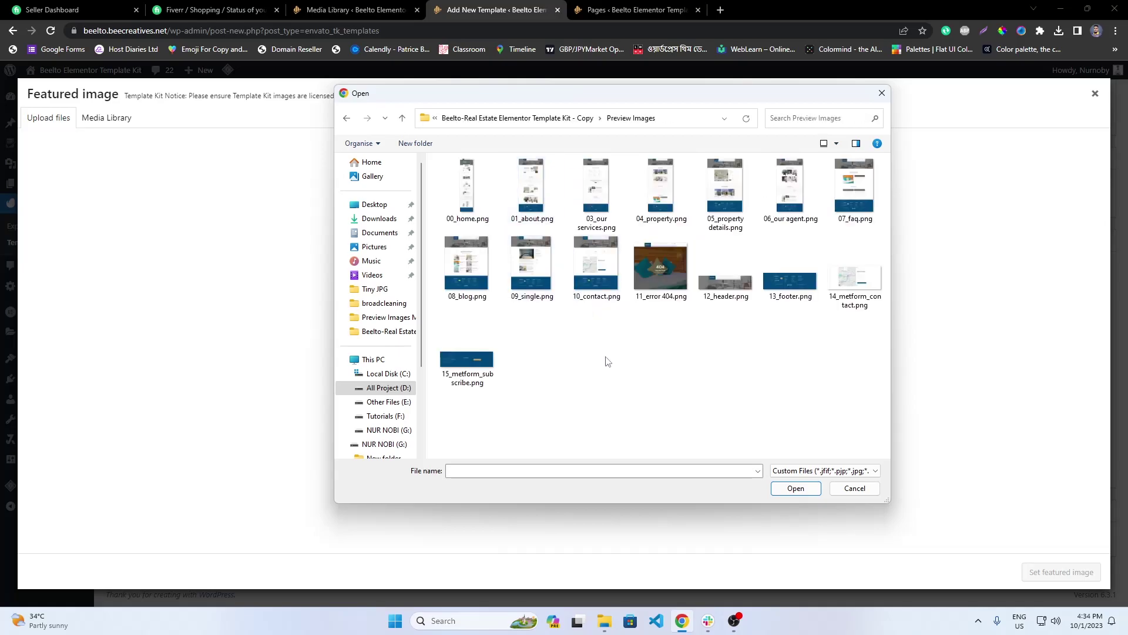
Step: Select all preview images in the folder, from 00_home.png to 15_metform_subscribe.png, and upload them to the media library
click(608, 285)
key(ctrl+a)
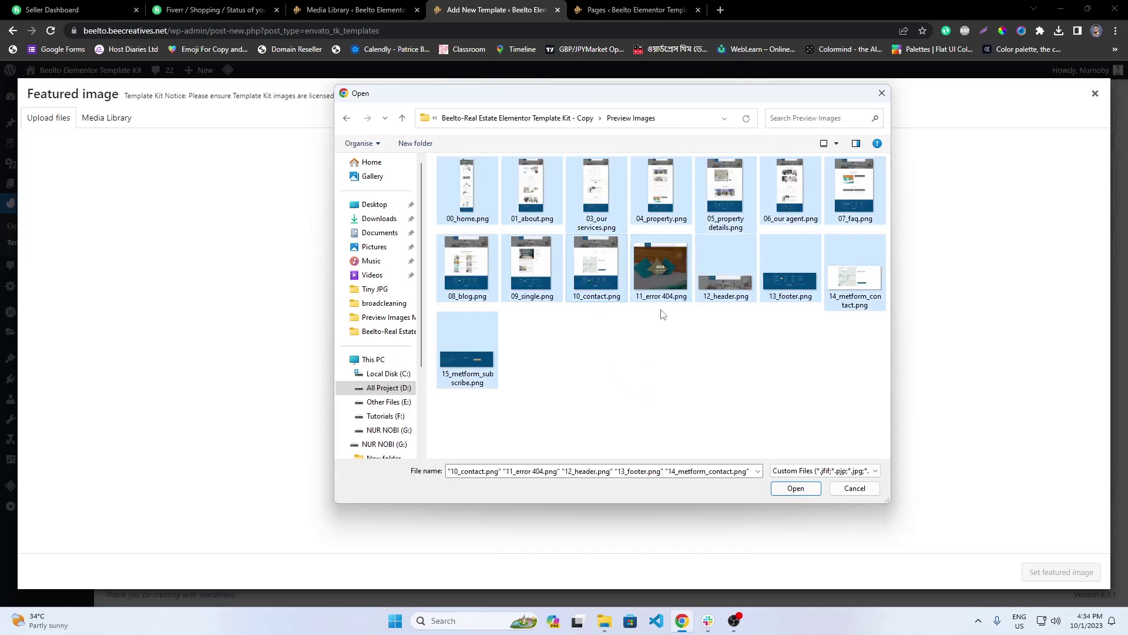
click(456, 193)
click(530, 188)
click(725, 189)
click(791, 200)
click(854, 189)
click(491, 202)
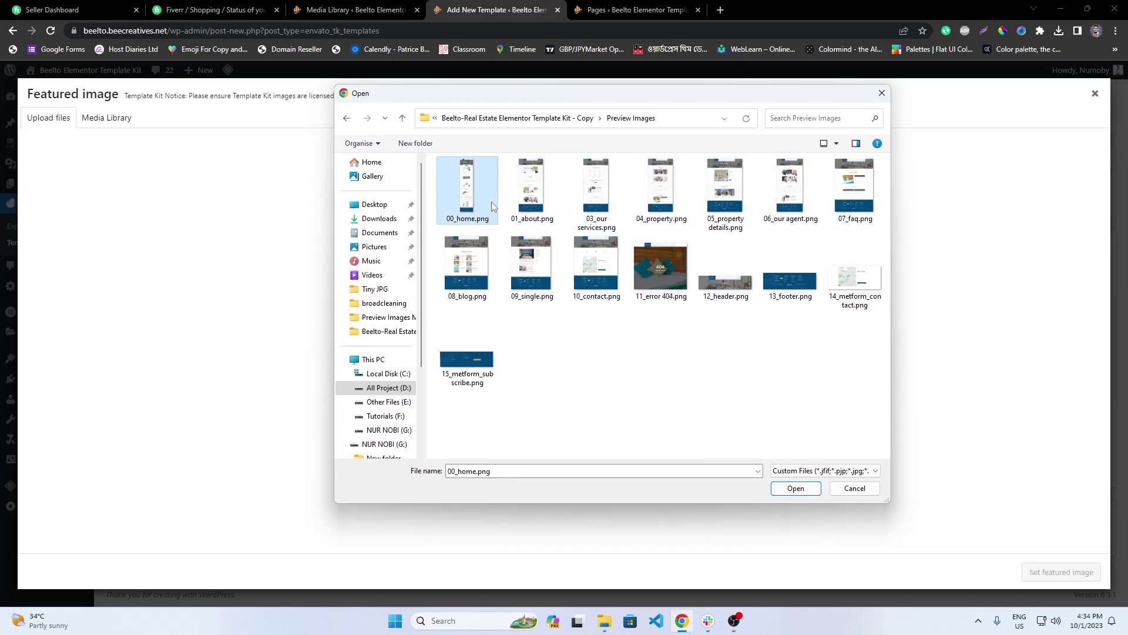
key(ctrl+a)
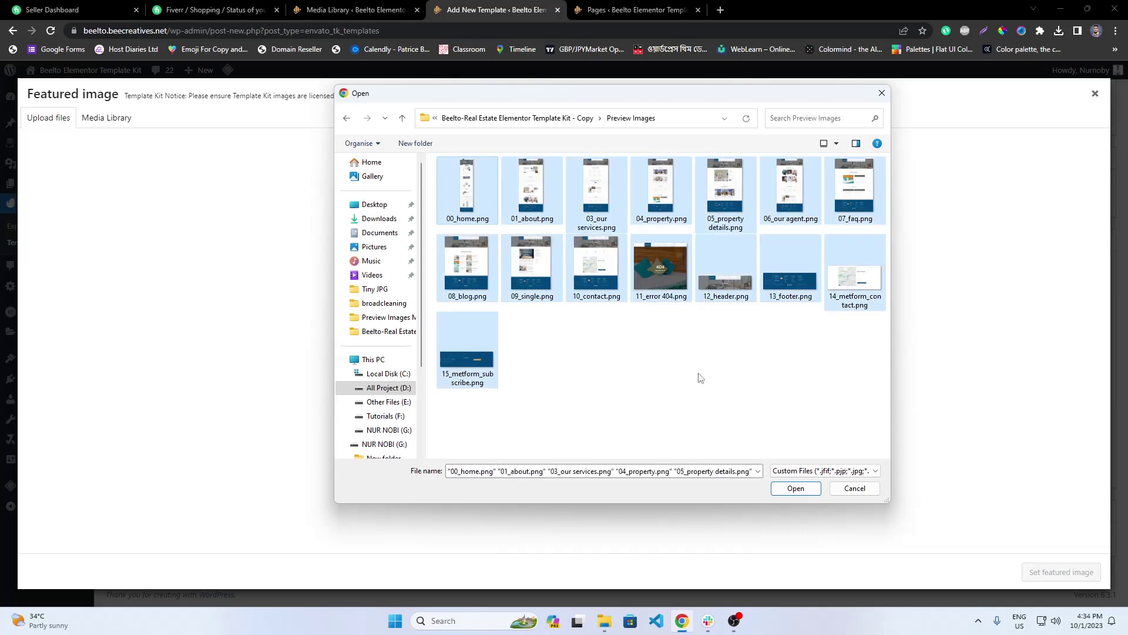
click(795, 489)
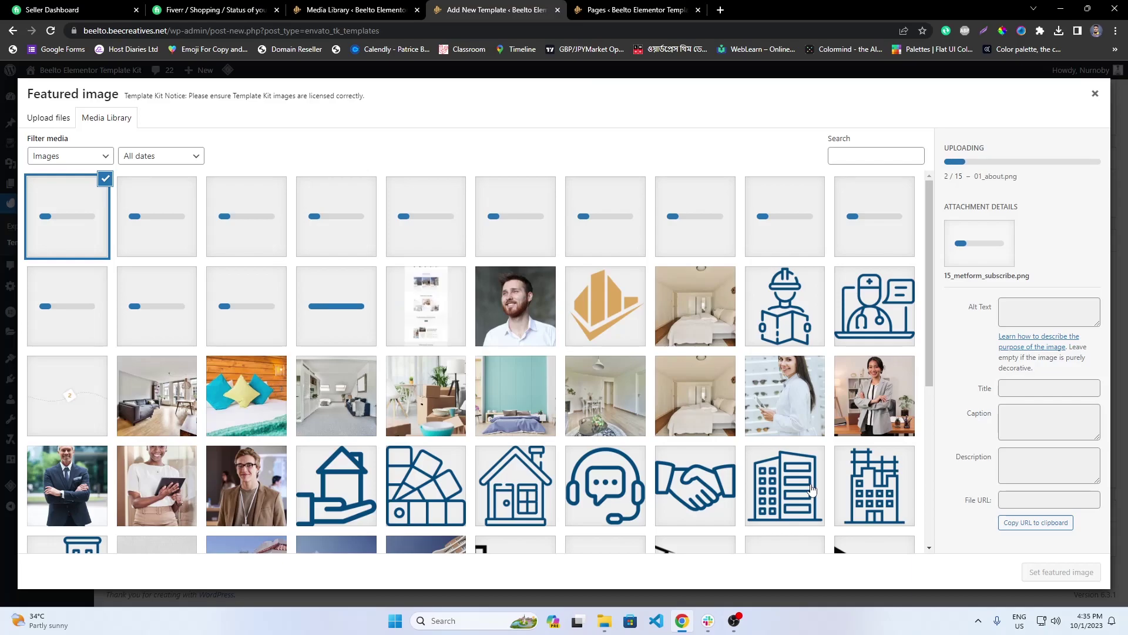
Step: Examine the attachment details of 00_home.png, particularly its pixel dimensions
click(426, 313)
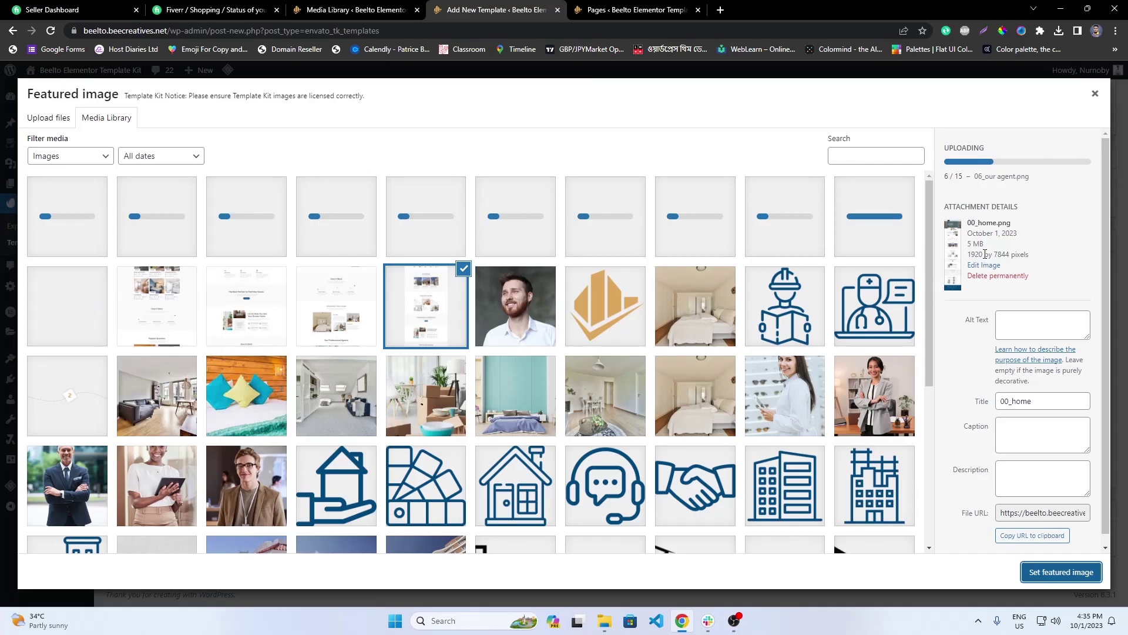
drag(971, 254, 1013, 253)
click(1058, 249)
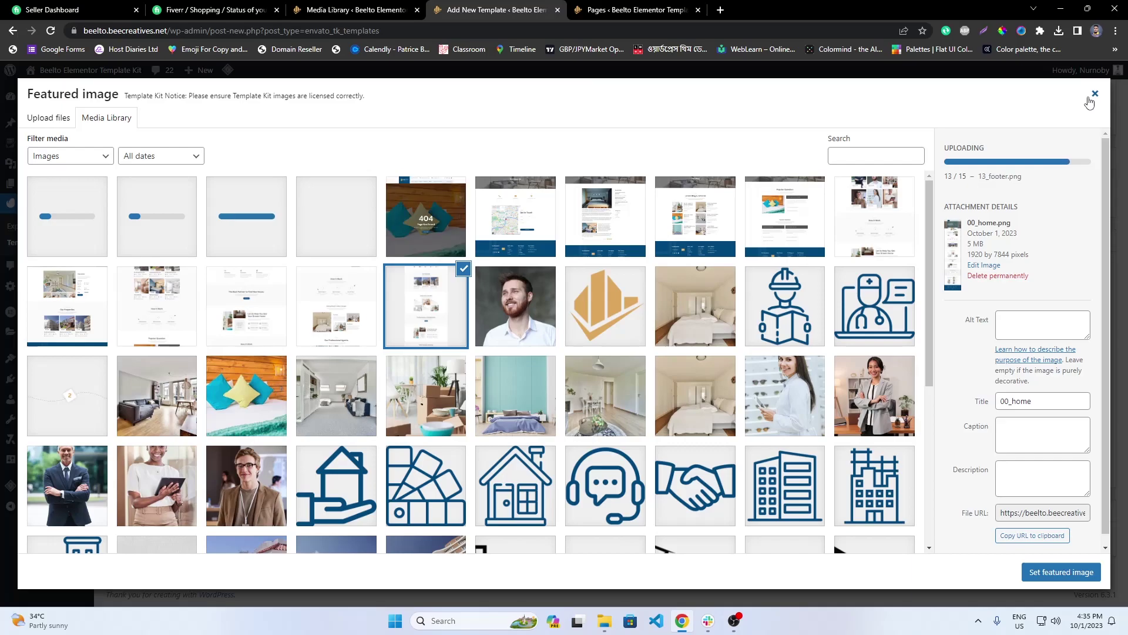
Step: Set the 12_header.png preview as the Header V1 template's featured image and publish the template
click(1060, 571)
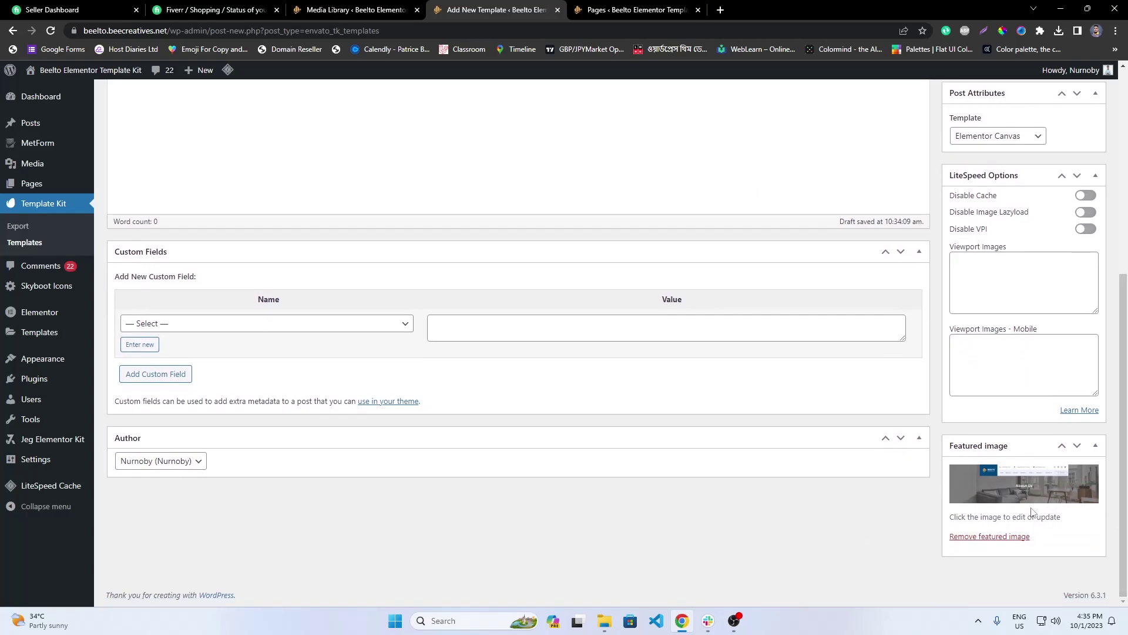
scroll(1052, 505, up, 4)
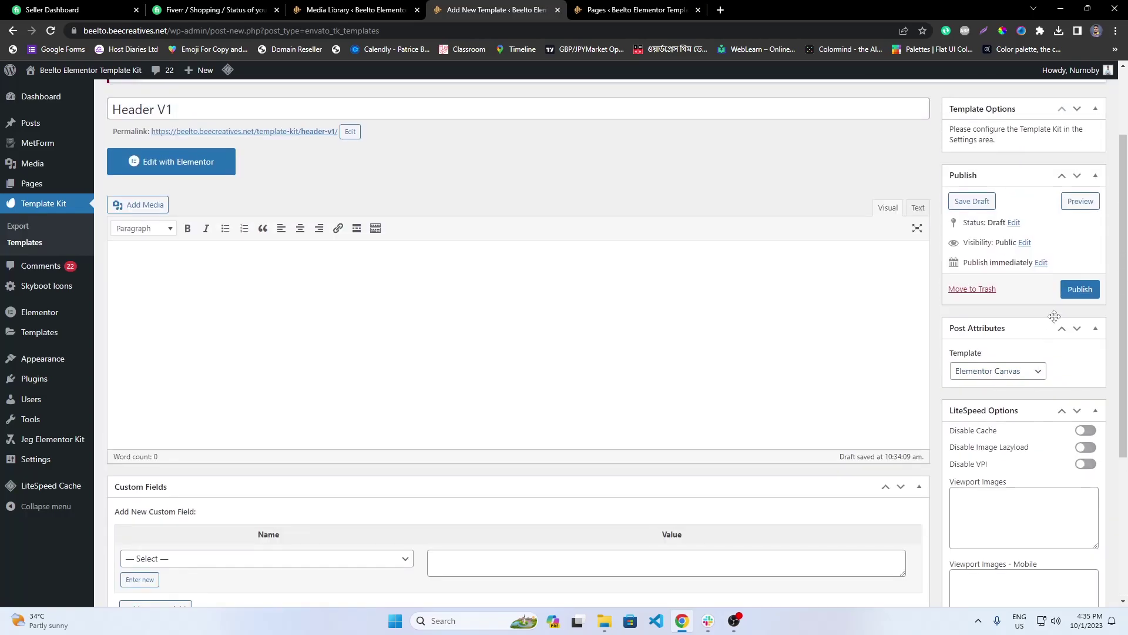
click(1079, 289)
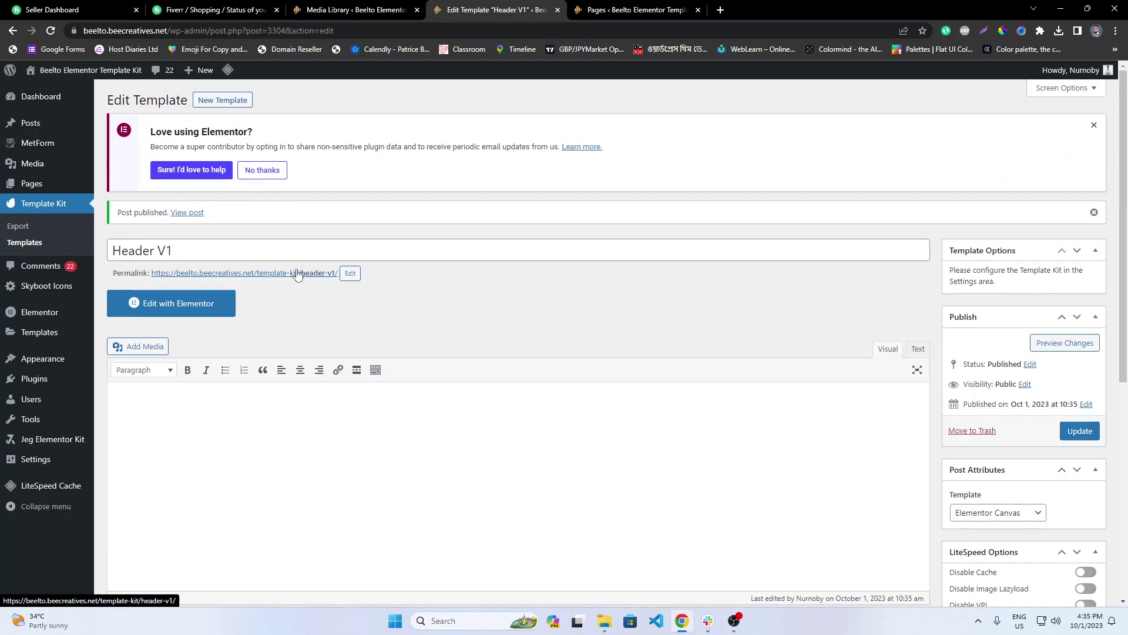
Step: Open the Header V1 template in Elementor, and open Jeg Elementor Kit's header and footer template lists in separate new tabs
click(187, 304)
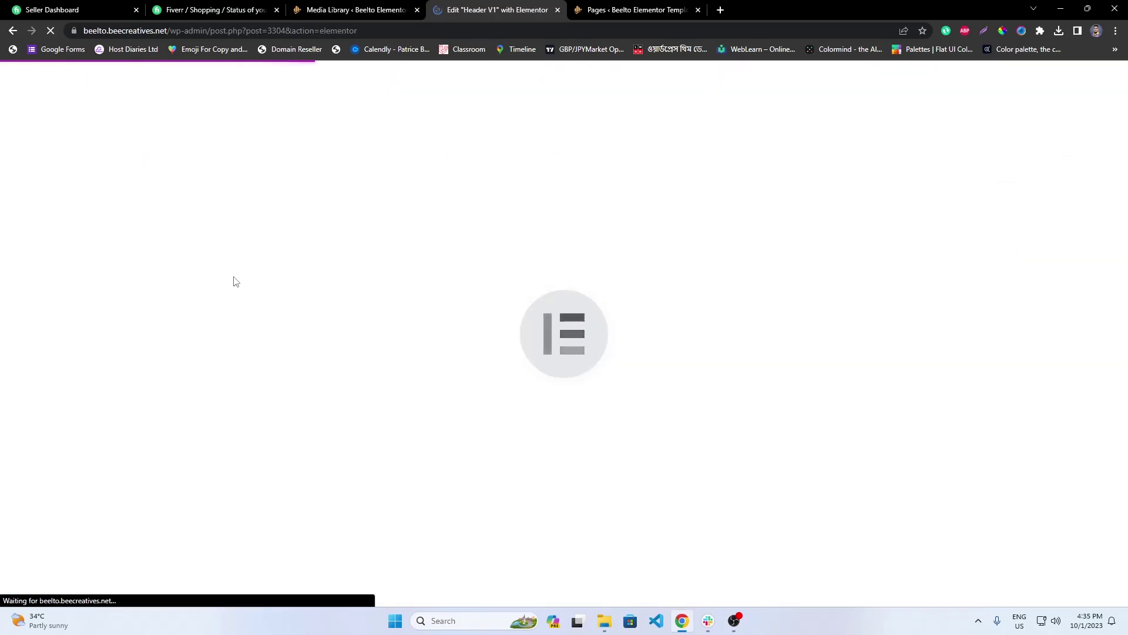
click(356, 10)
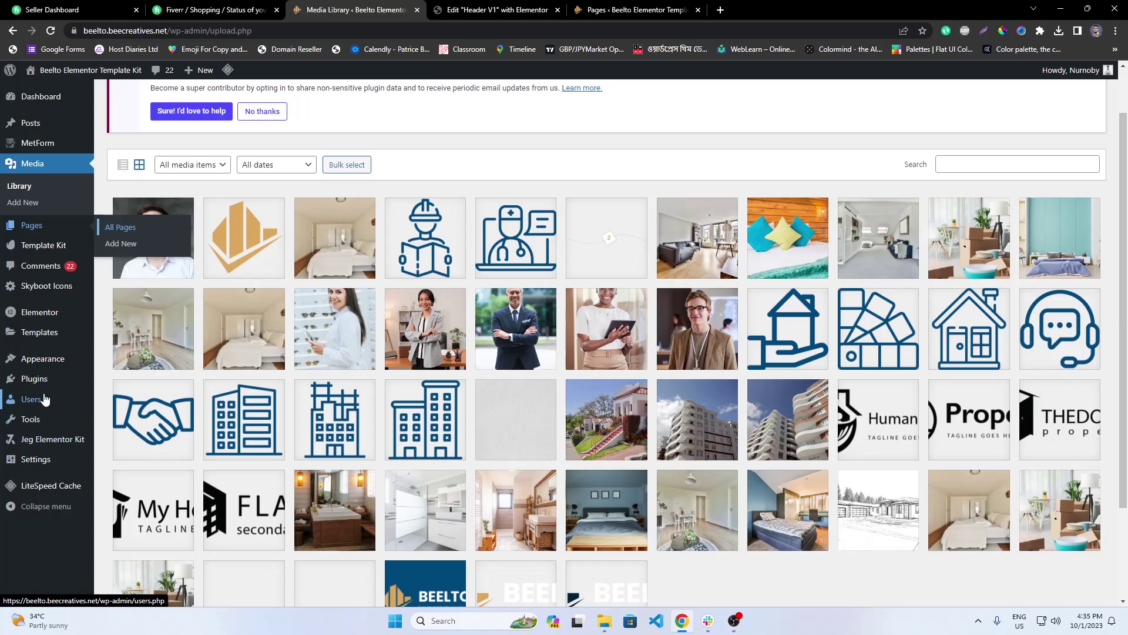
mouse_move(59, 439)
click(179, 420)
right_click(125, 527)
click(183, 420)
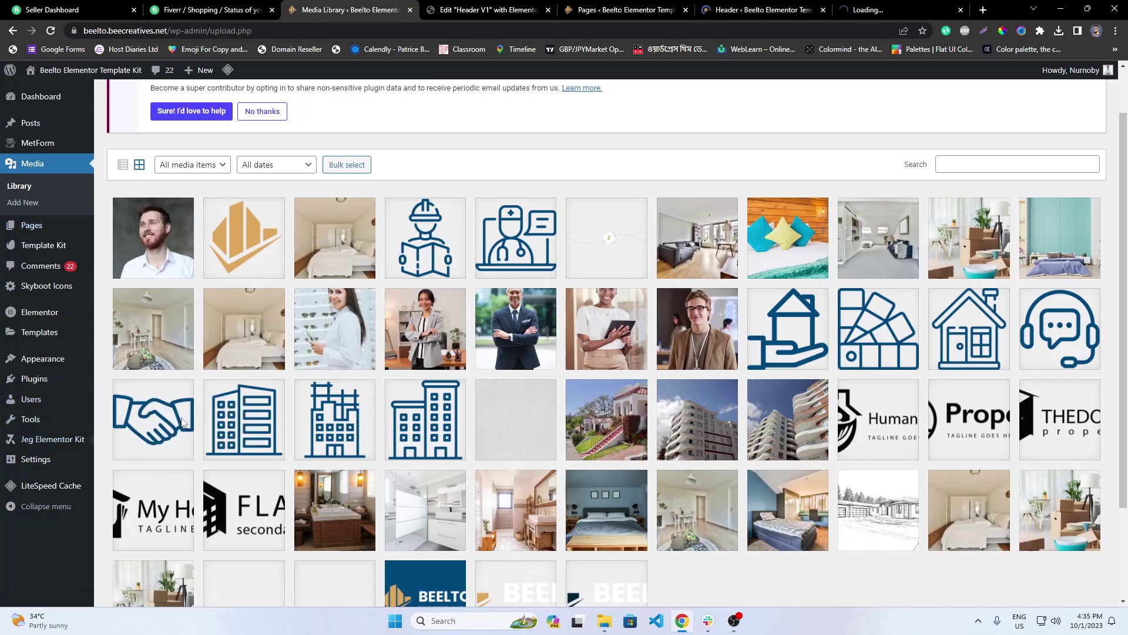
key(ctrl+6)
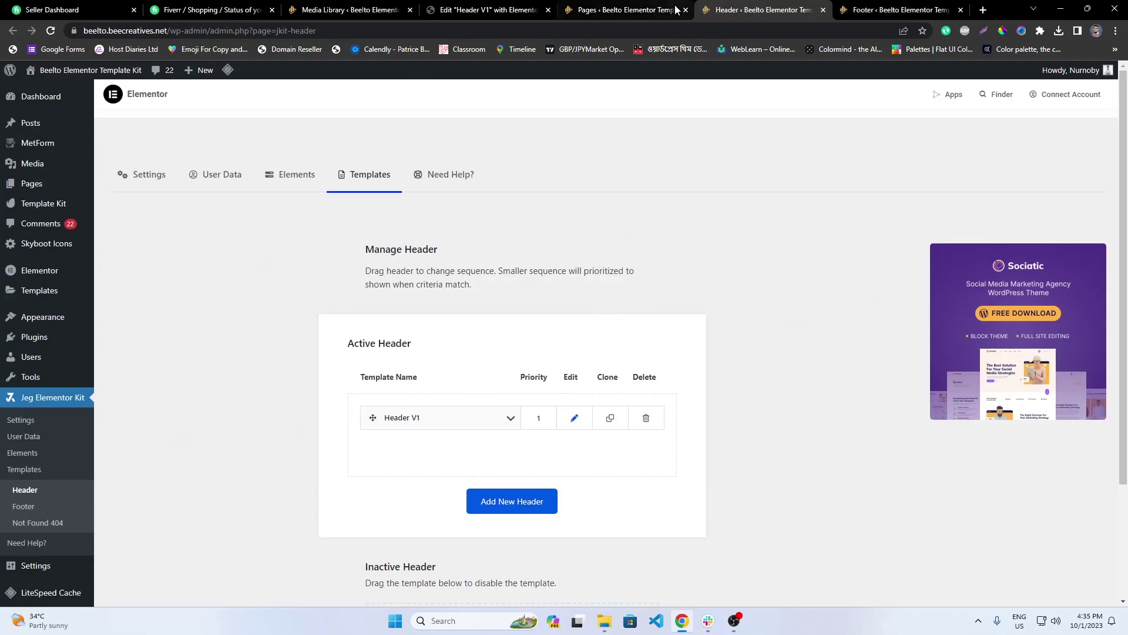
click(889, 10)
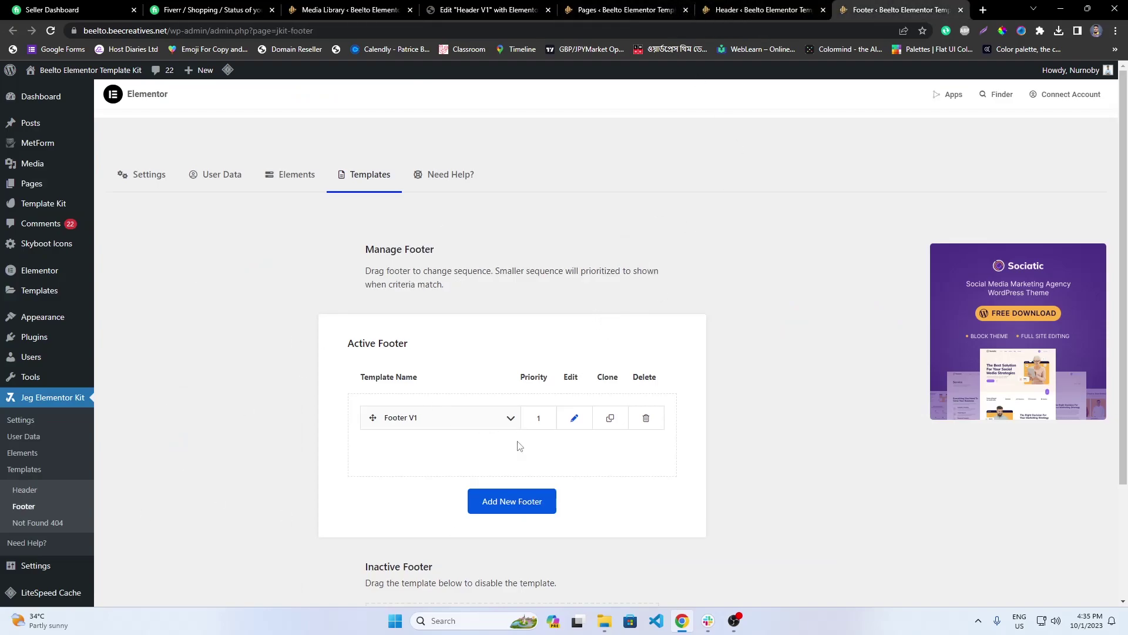
Step: Open Jeg Elementor Kit's active Header V1 in Elementor and place the blank Header V1 editor tab next to the header list tab
click(746, 7)
click(575, 418)
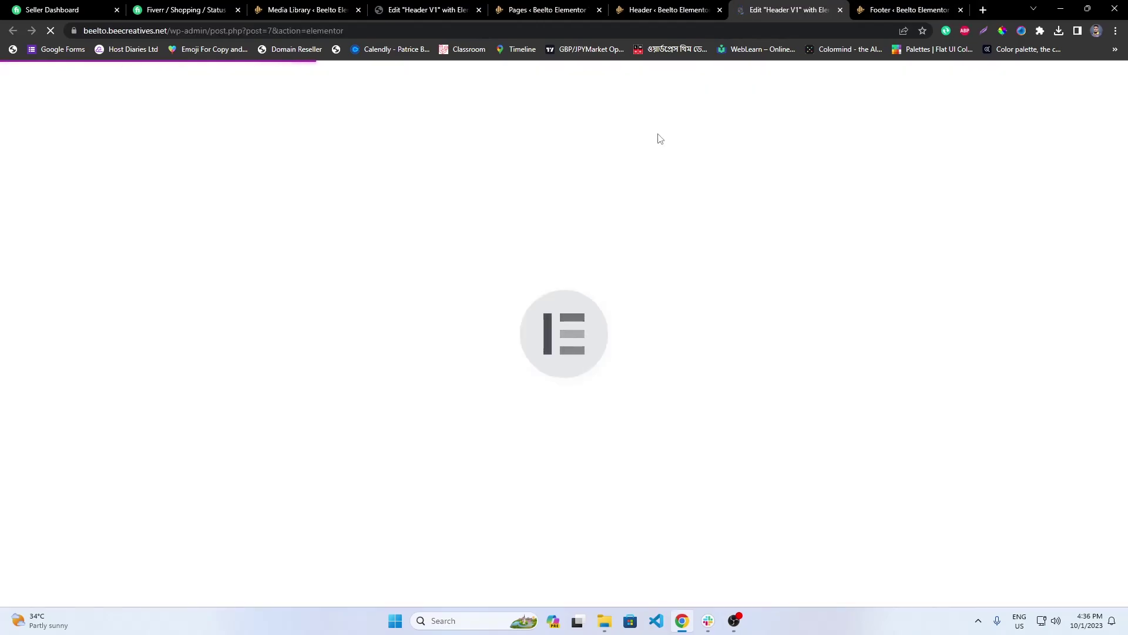
click(675, 9)
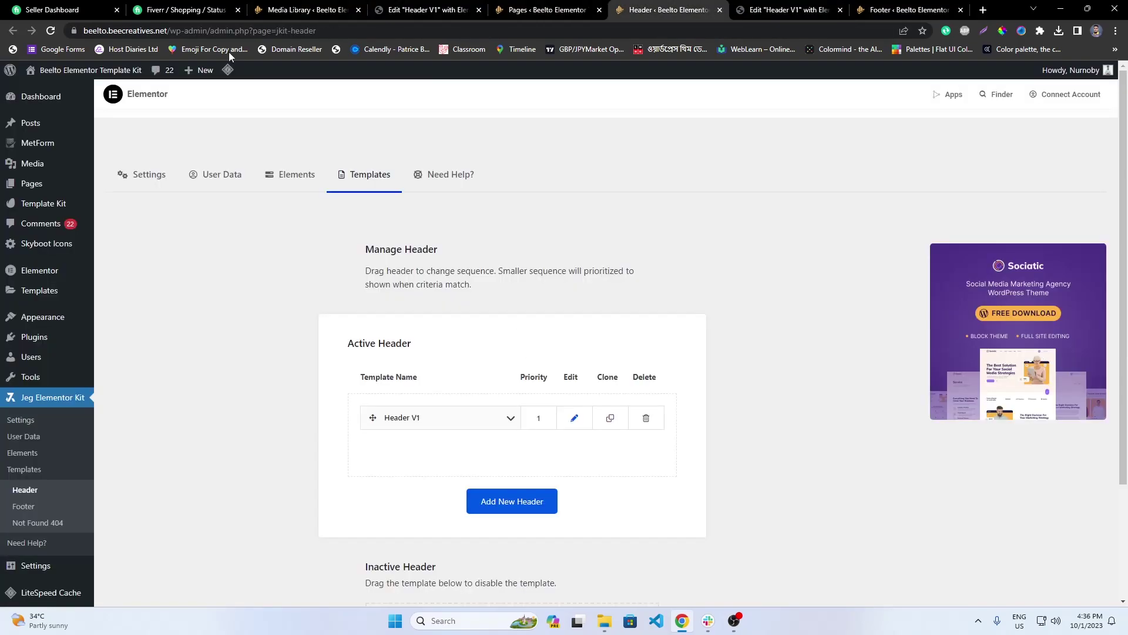
drag(476, 3, 596, 6)
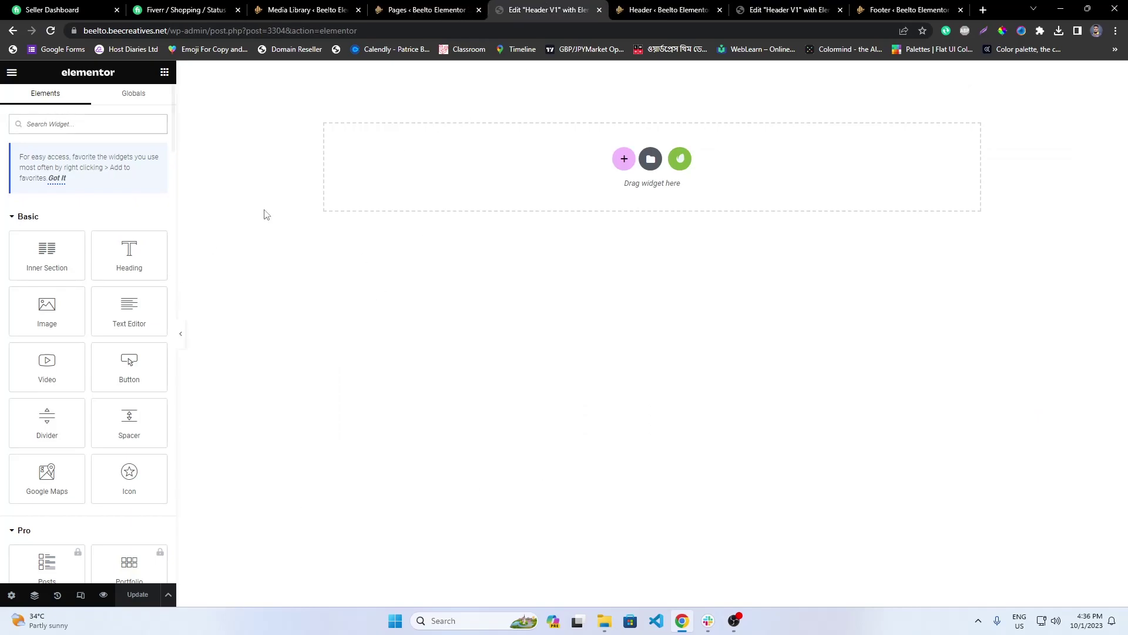
Step: Copy the complete header section from Jeg Elementor Kit's Header V1 into the blank Template Kit Header V1 and update the template
click(788, 9)
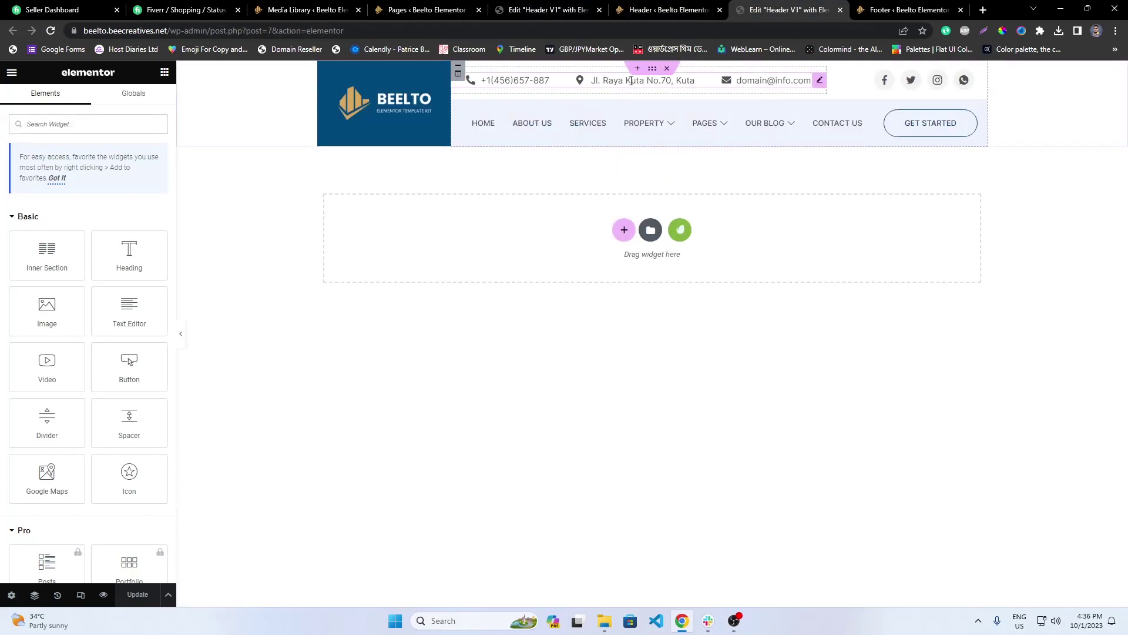
right_click(654, 71)
click(685, 120)
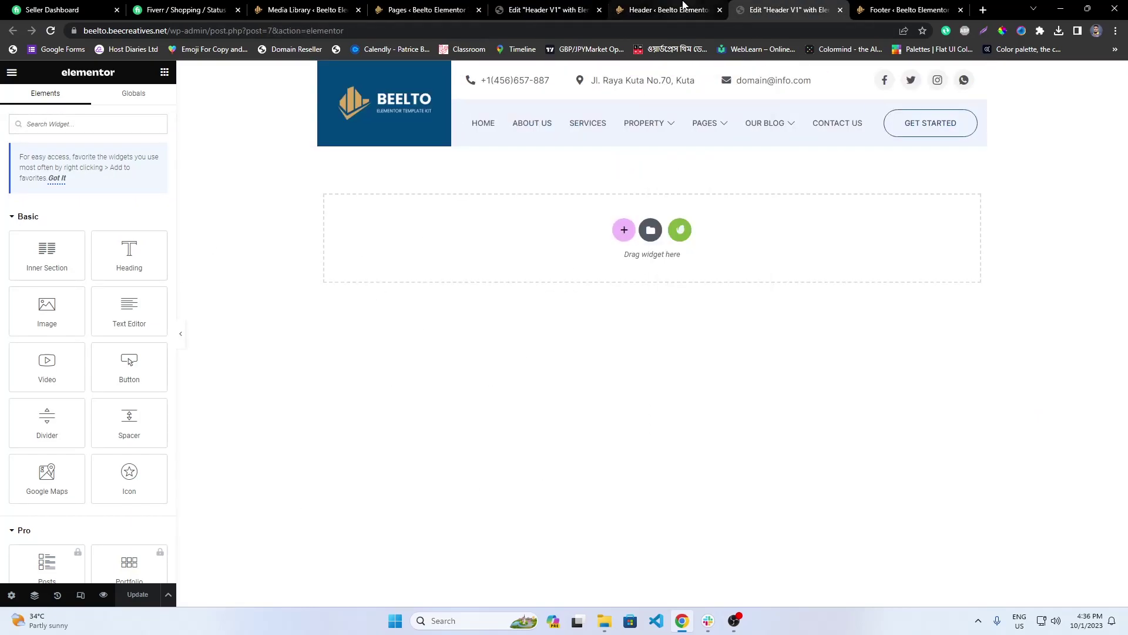
click(670, 9)
click(569, 7)
right_click(565, 149)
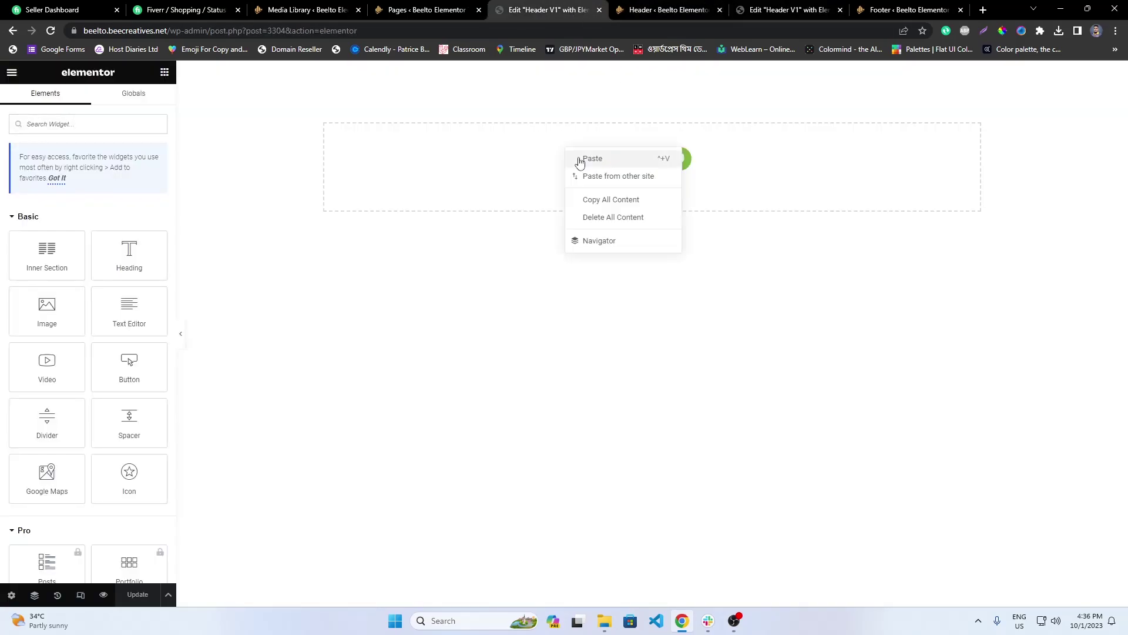
click(580, 159)
click(140, 595)
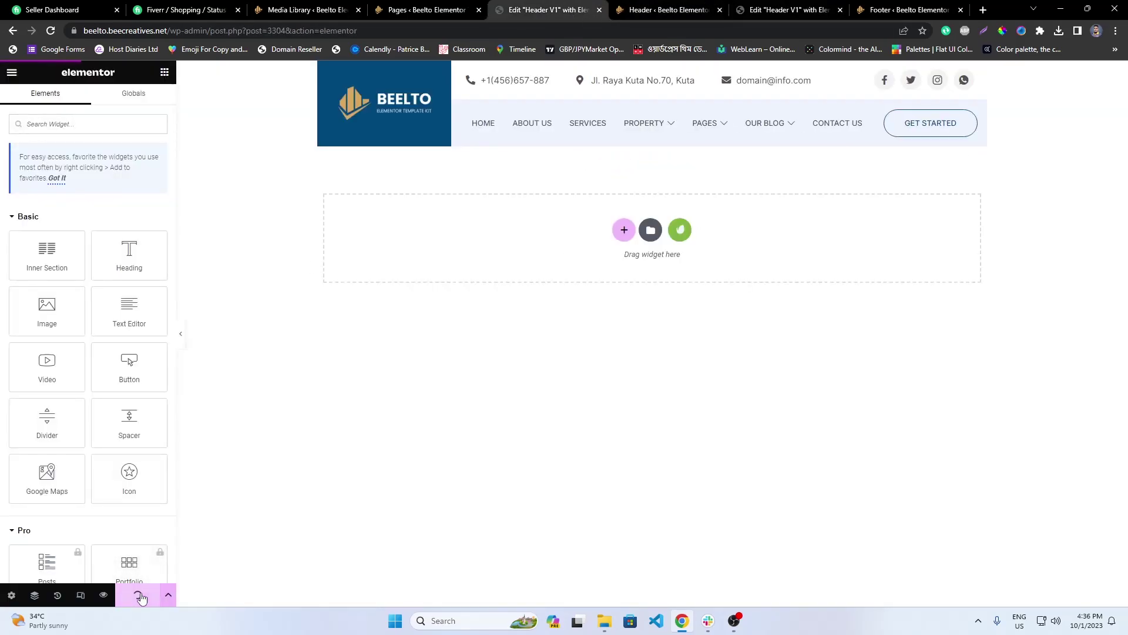
Step: Review the Header V1 template's featured image and page layout settings, and exit Elementor to its WordPress edit screen
click(12, 595)
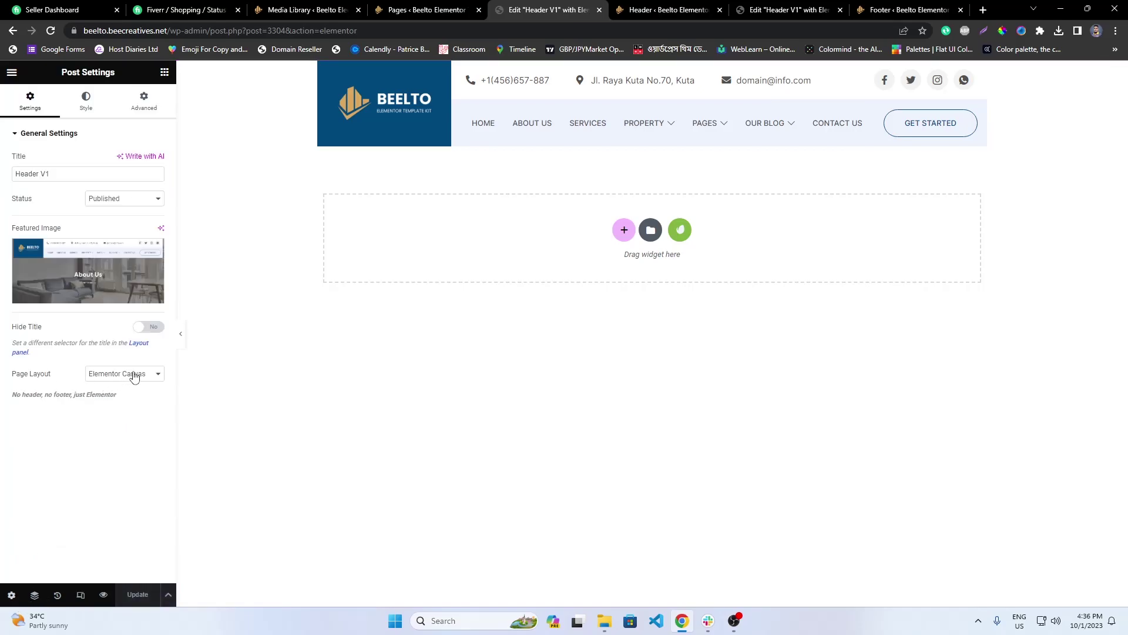
mouse_move(108, 285)
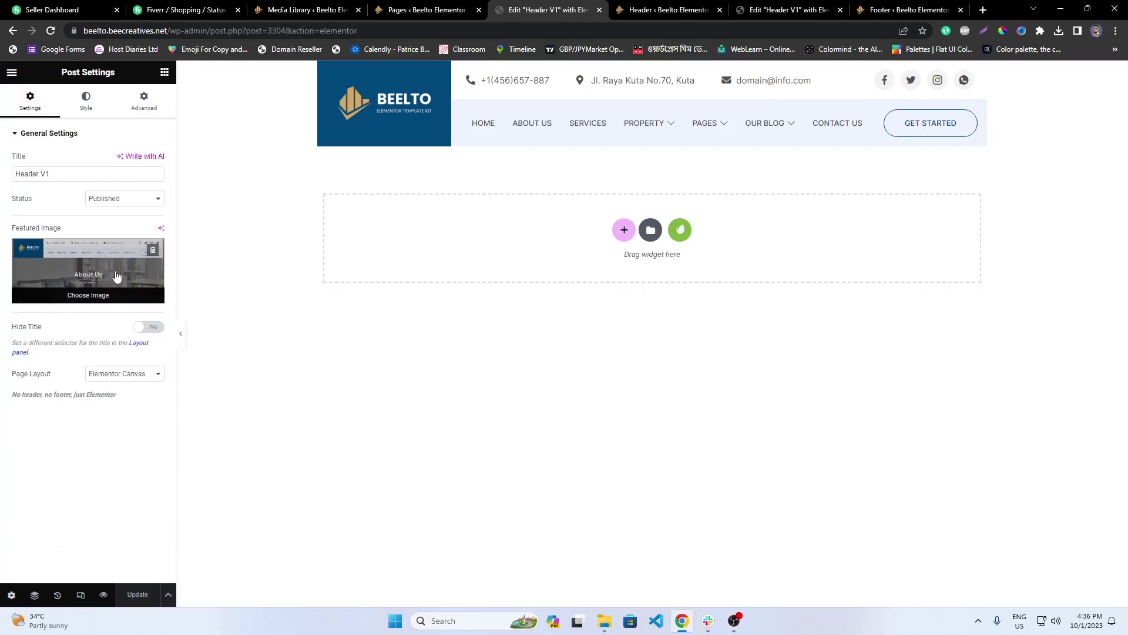
click(11, 72)
click(74, 300)
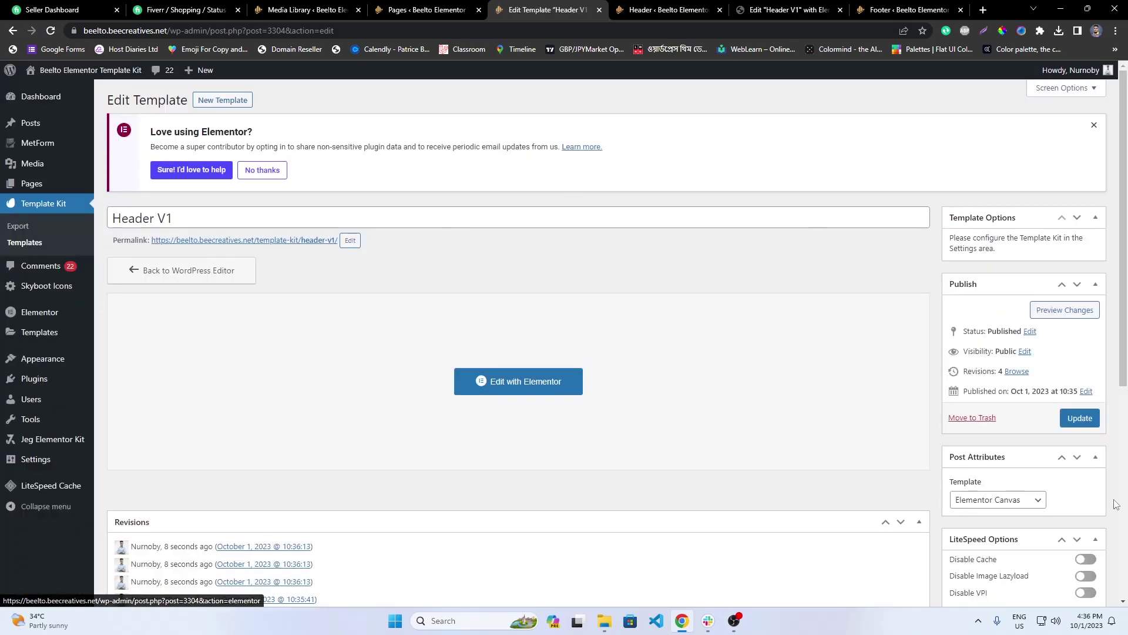
scroll(1078, 562, down, 5)
scroll(639, 468, up, 5)
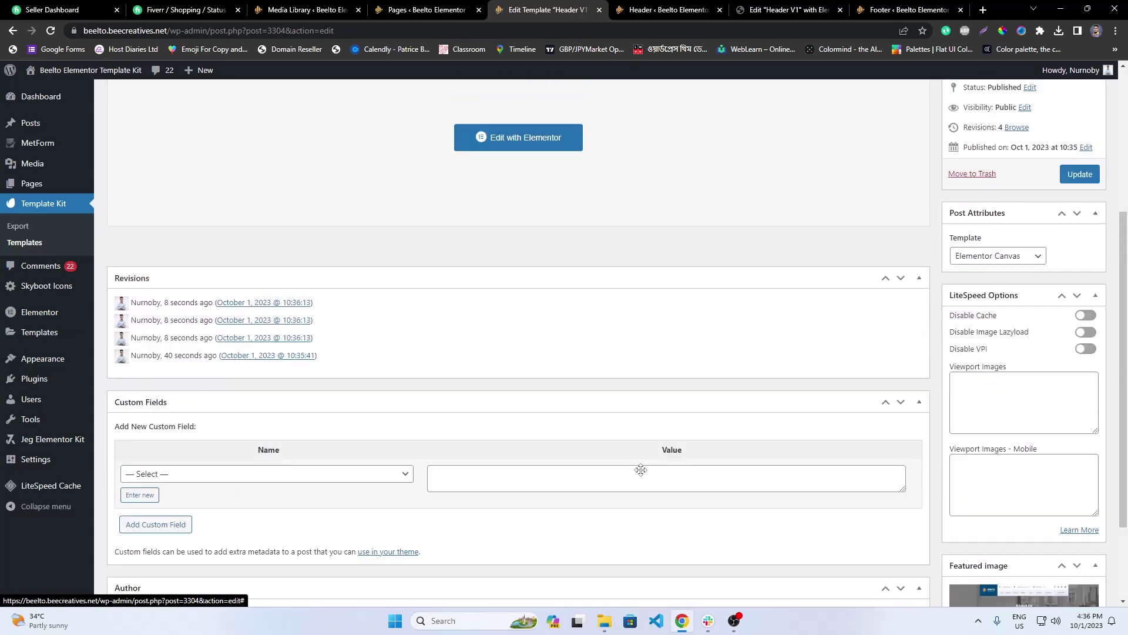
Step: Create a new Template Kit template titled "Footer V1" with Elementor Canvas as its page template
click(216, 104)
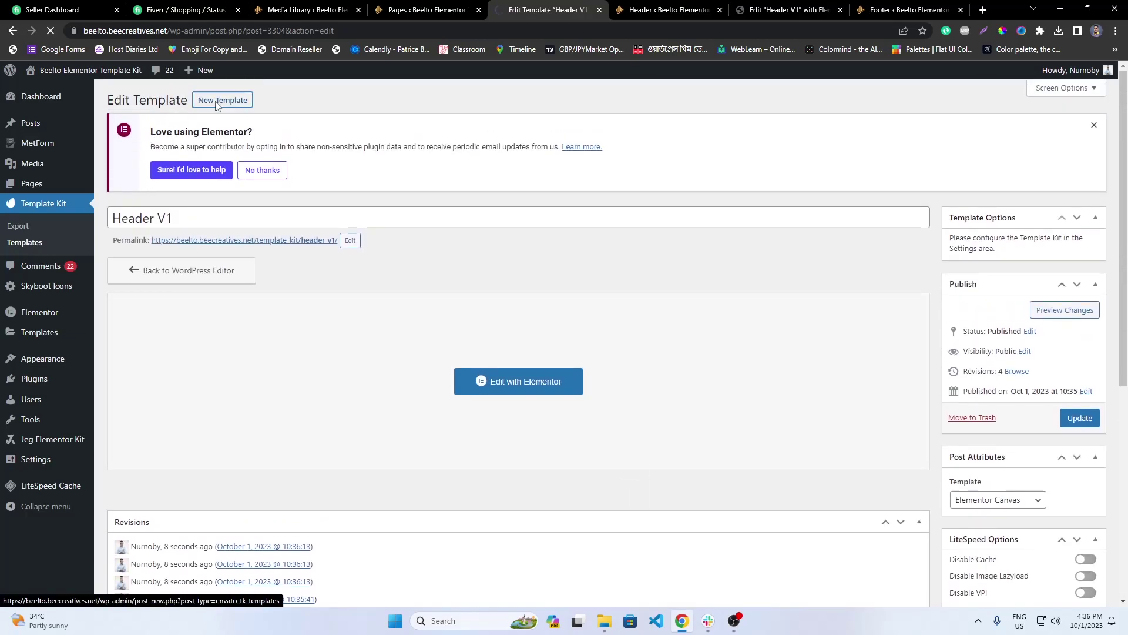
text(F)
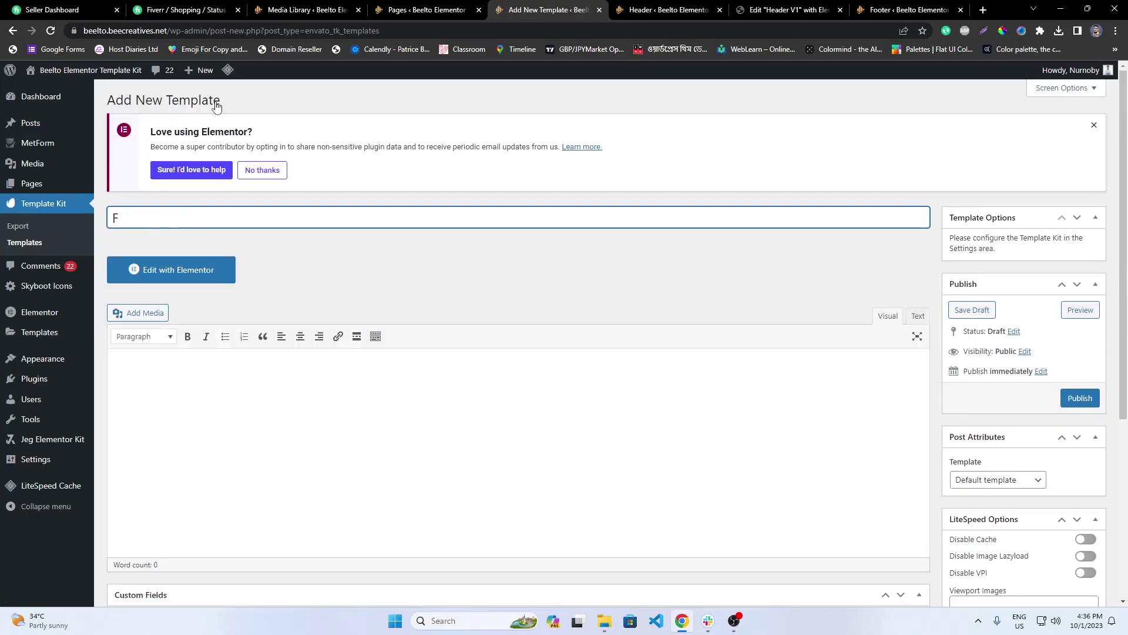
text(ooter V1)
click(997, 480)
click(982, 506)
Step: Set 13_footer.png as the Footer V1 template's featured image and publish the template
scroll(998, 511, down, 5)
click(1001, 535)
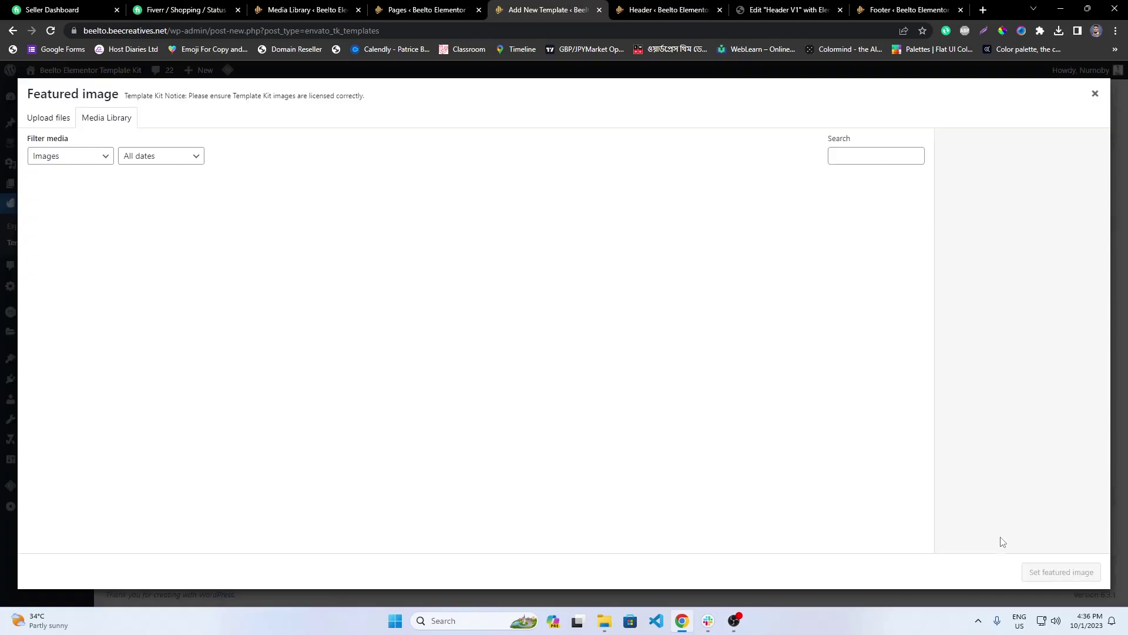
click(240, 259)
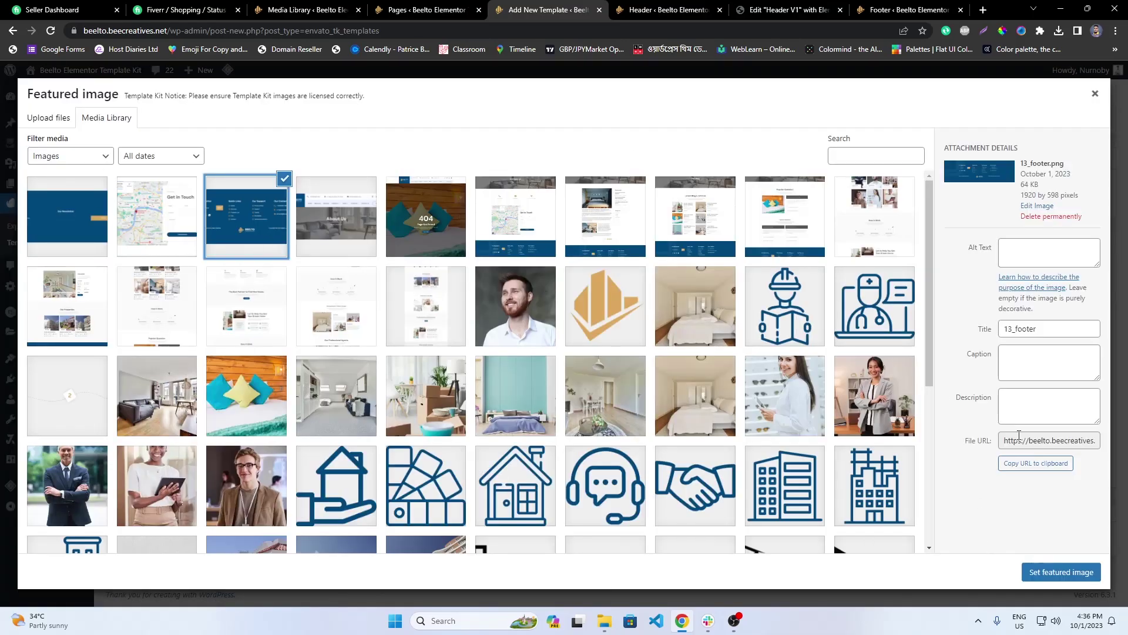
click(1044, 570)
scroll(1045, 529, up, 10)
click(1077, 398)
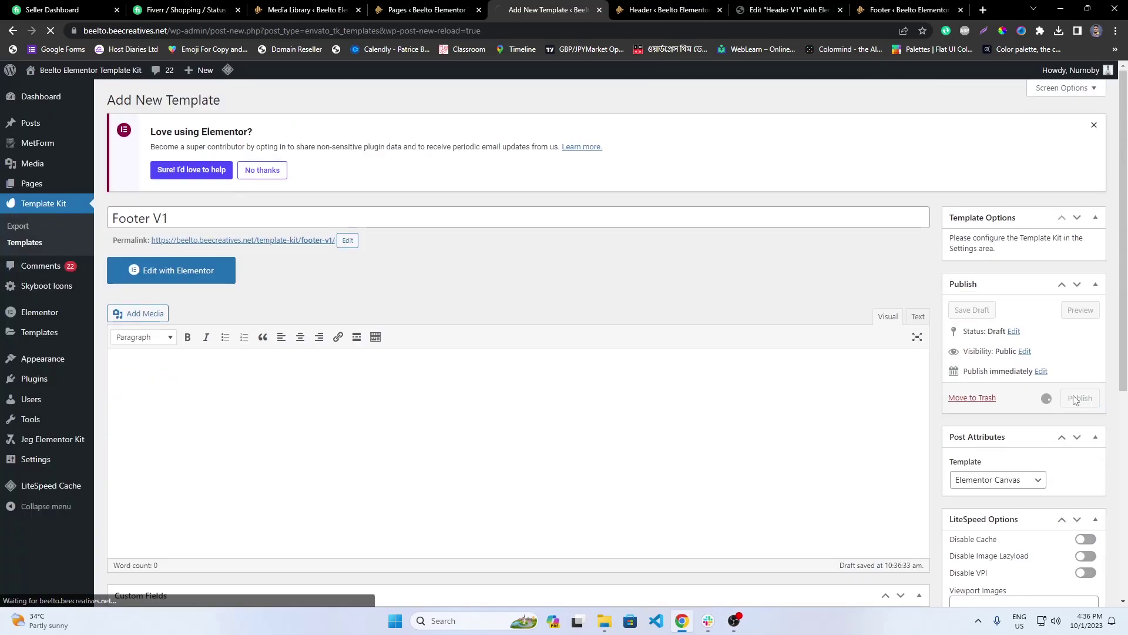
Step: Close the leftover header tabs and open both Jeg Elementor Kit's Footer V1 and the Template Kit Footer V1 in Elementor
click(699, 9)
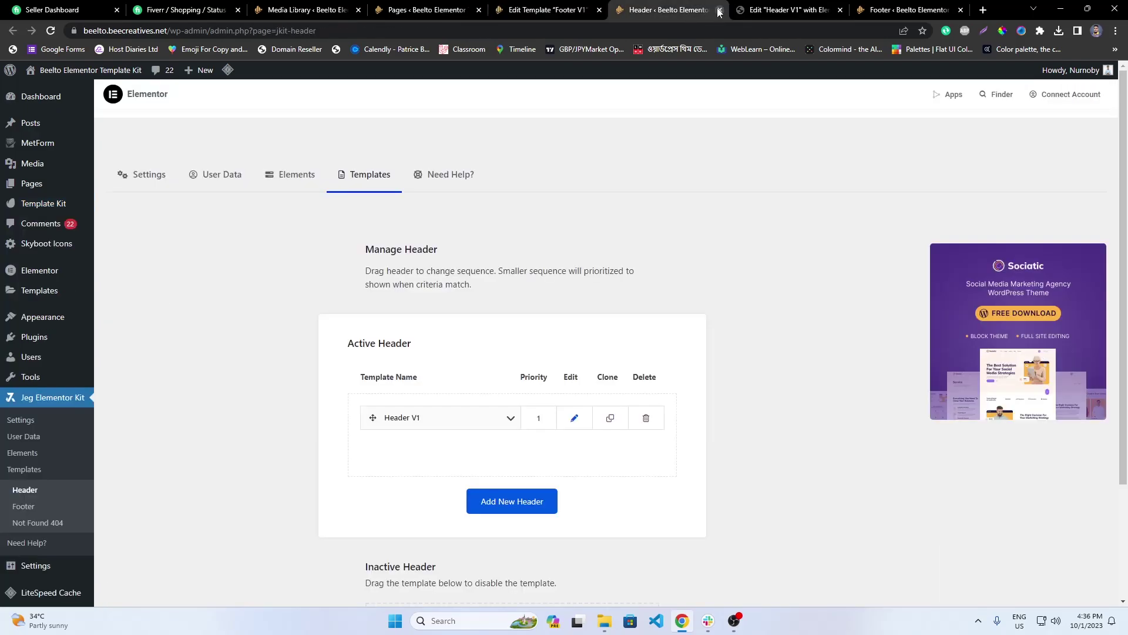
click(719, 10)
click(719, 10)
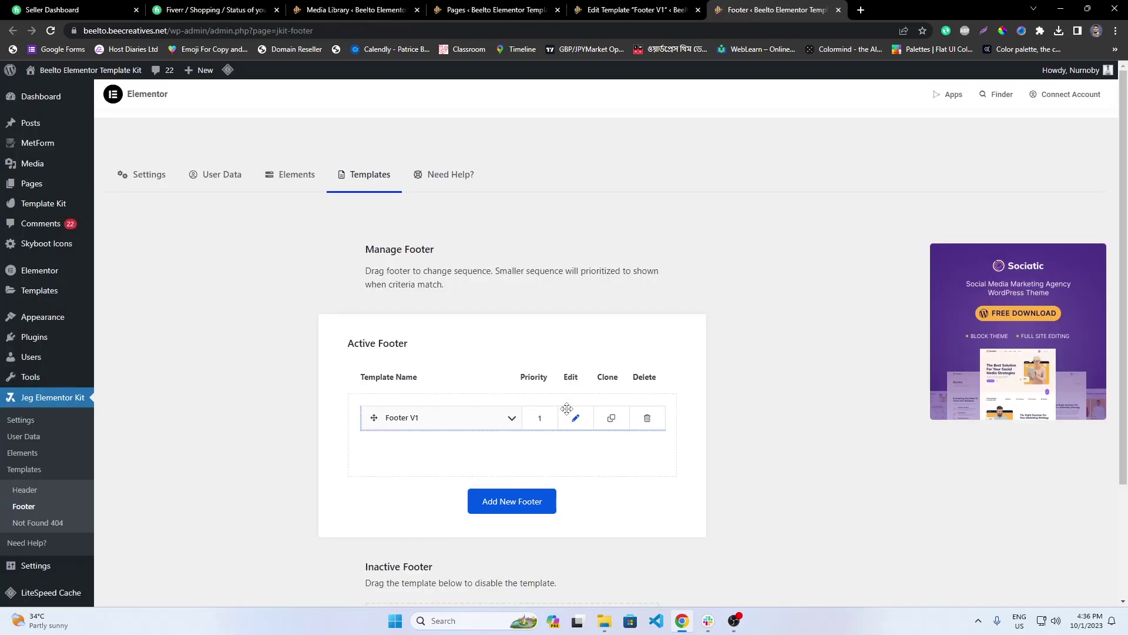
click(577, 419)
click(623, 10)
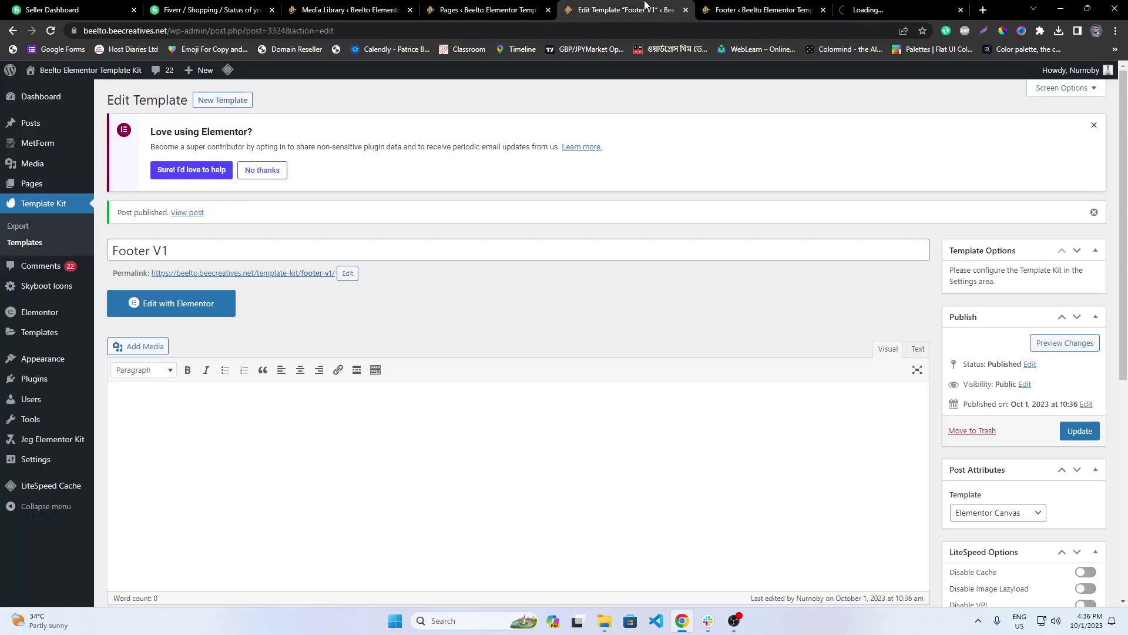
click(227, 305)
Step: Copy the complete footer section from Jeg Elementor Kit's Footer V1 into the blank Template Kit Footer V1 and close both editors
click(899, 10)
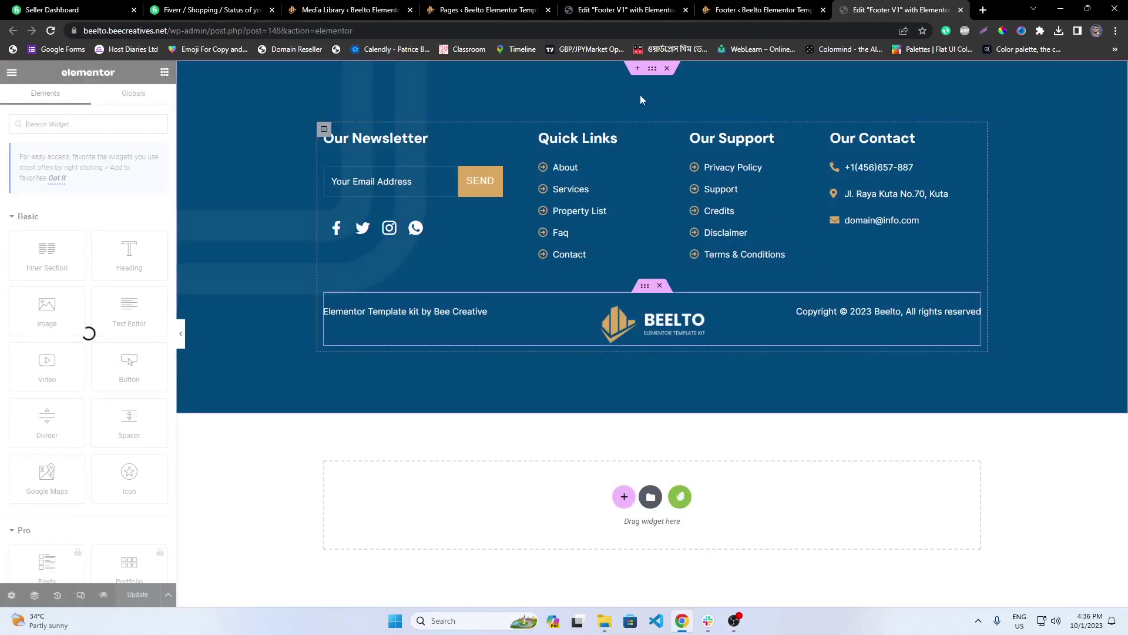
right_click(654, 70)
click(683, 118)
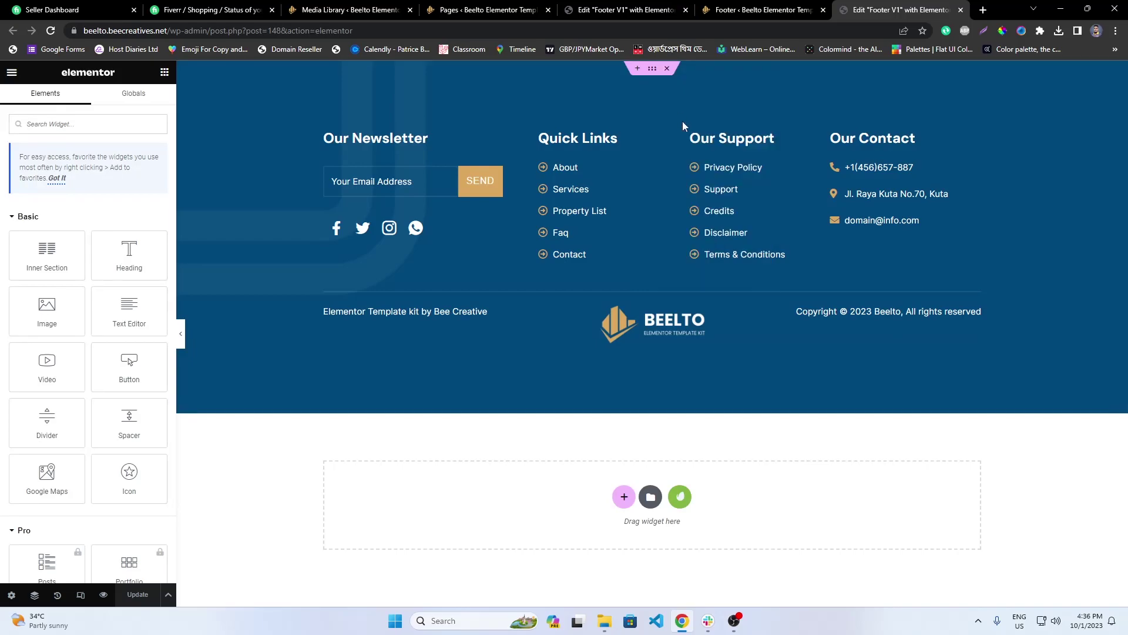
click(626, 10)
right_click(545, 184)
click(566, 194)
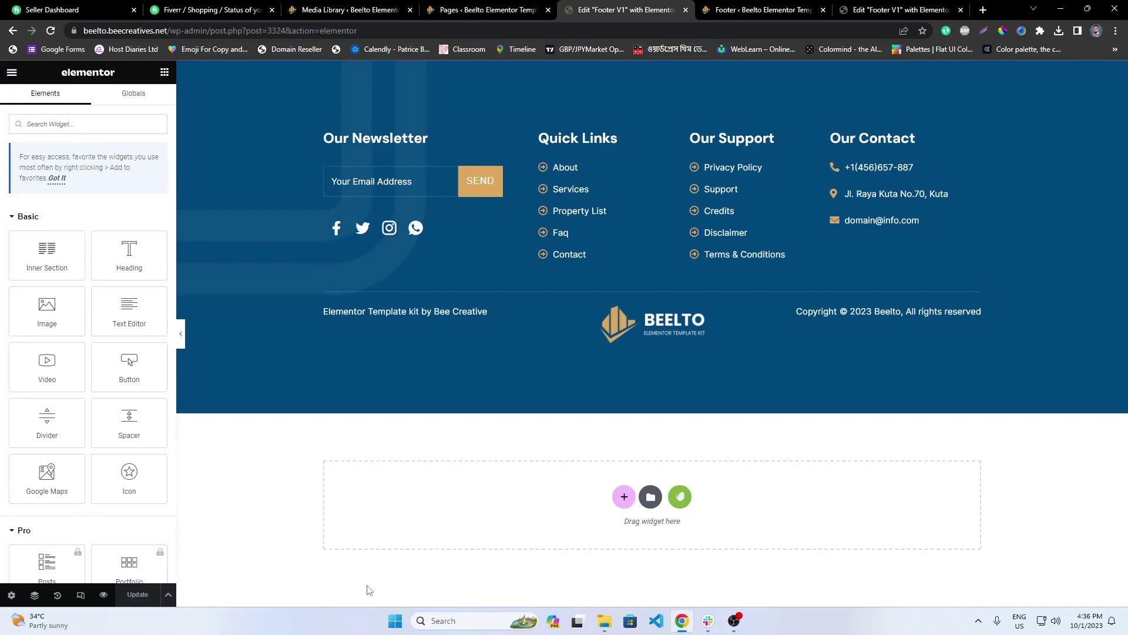
click(686, 10)
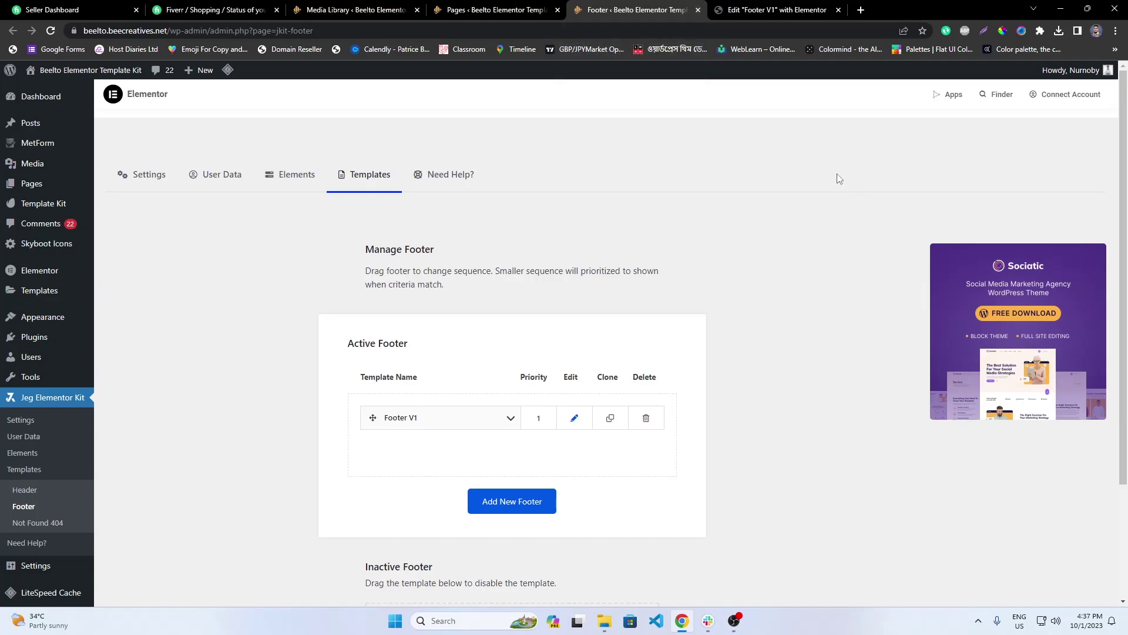
click(823, 10)
click(839, 10)
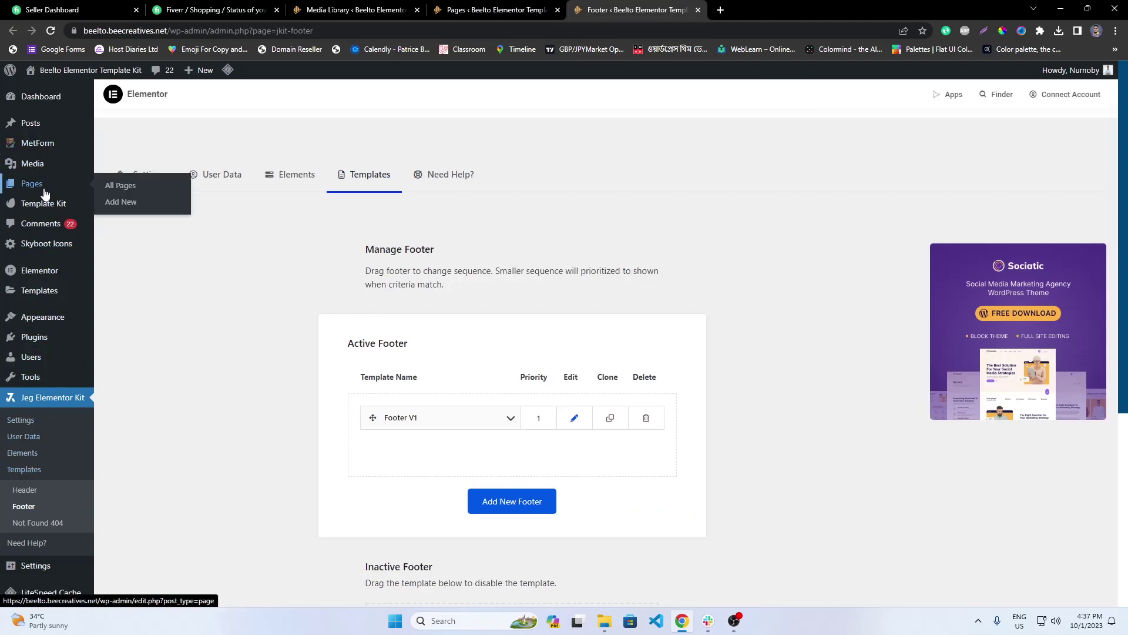
Step: Open the list of all site pages and move Sample Page to the Trash
click(103, 186)
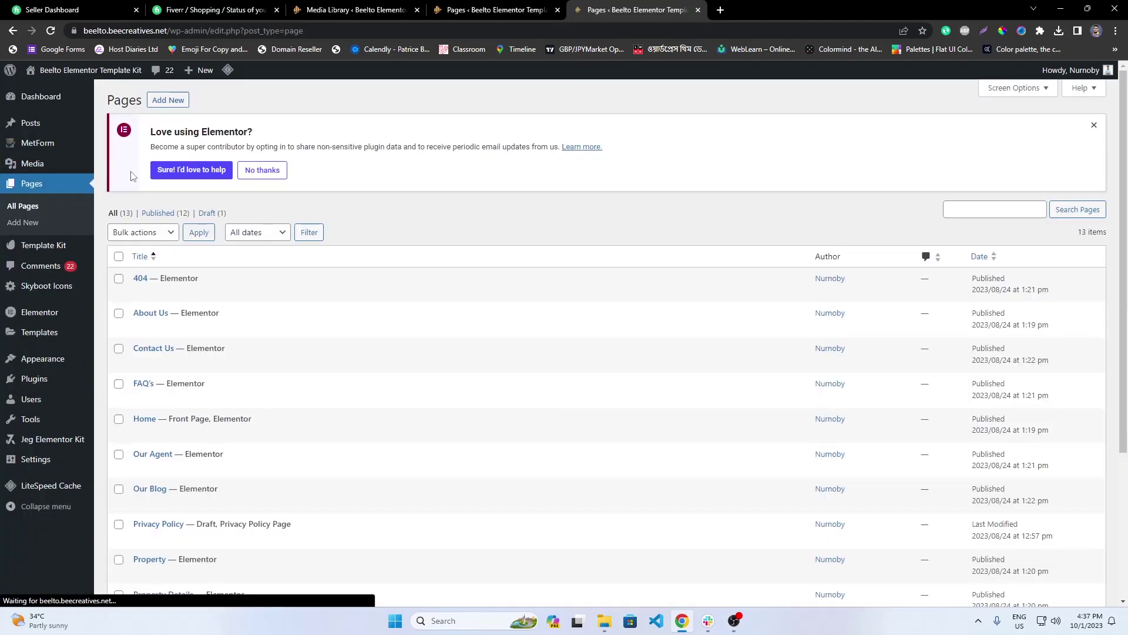
scroll(758, 302, down, 4)
scroll(323, 339, up, 2)
scroll(323, 340, up, 2)
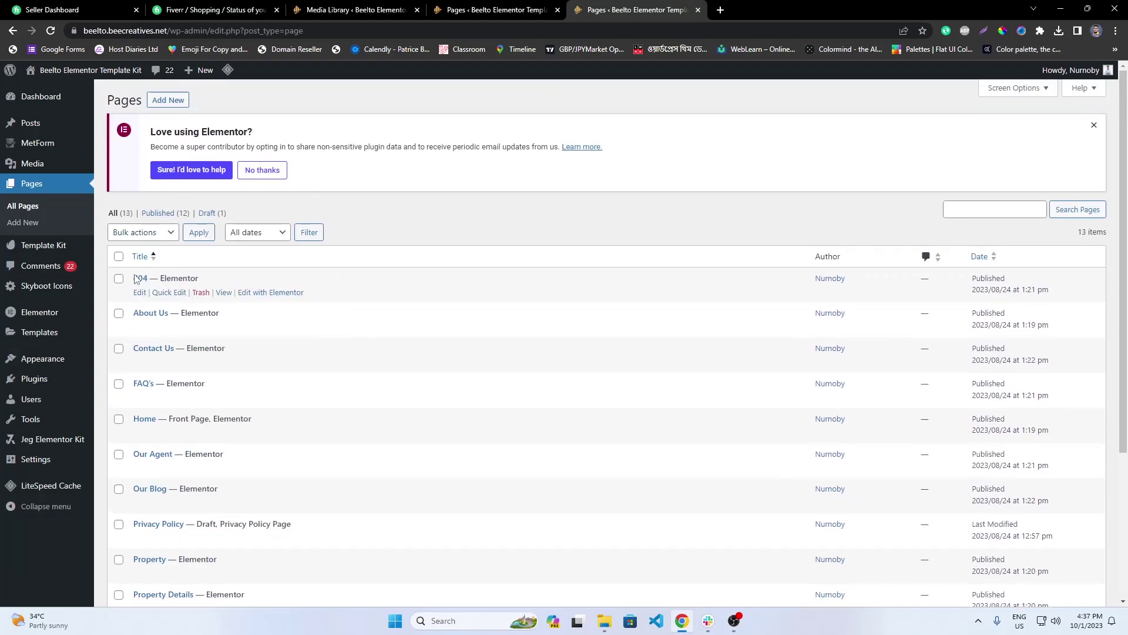
scroll(252, 297, down, 4)
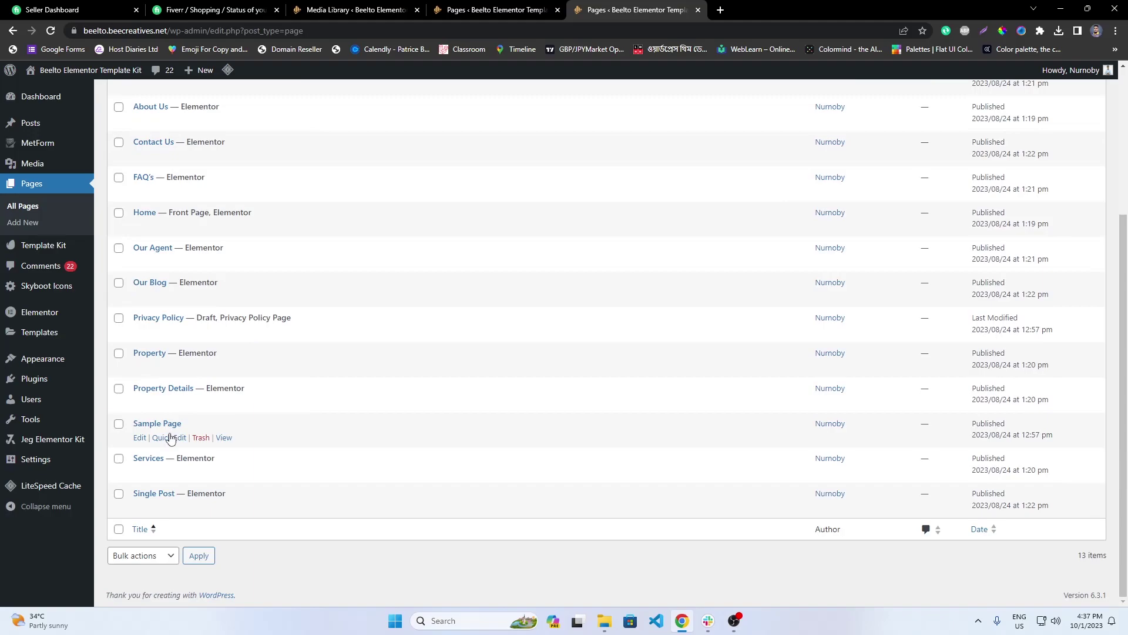
click(205, 439)
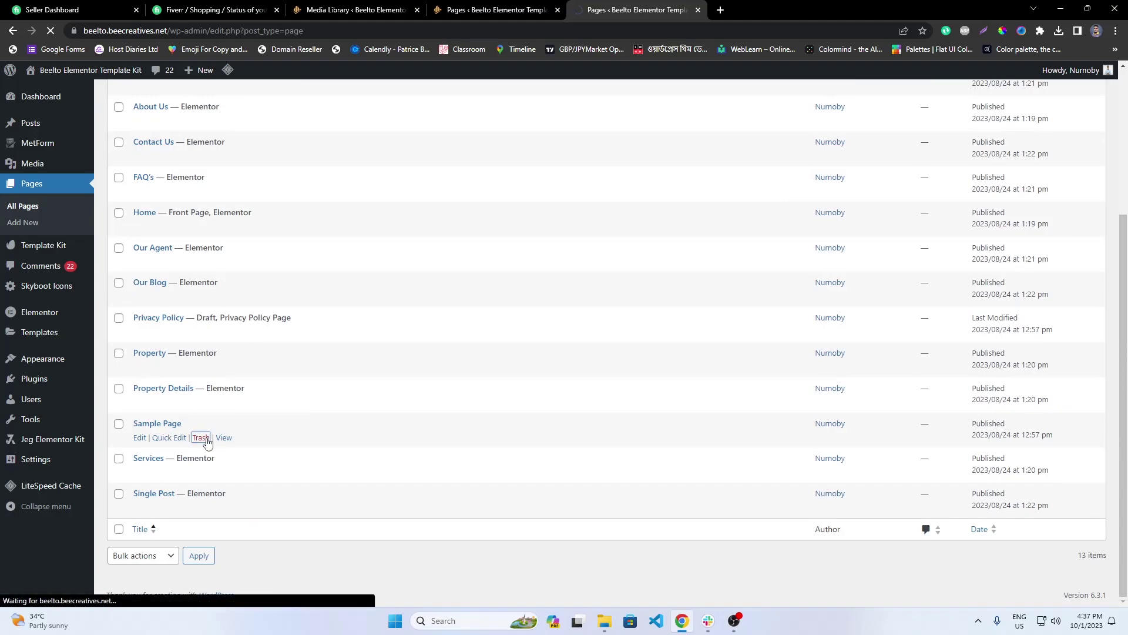
Step: Open the Home and Our Agent pages for Elementor editing in separate browser tabs
scroll(284, 404, down, 5)
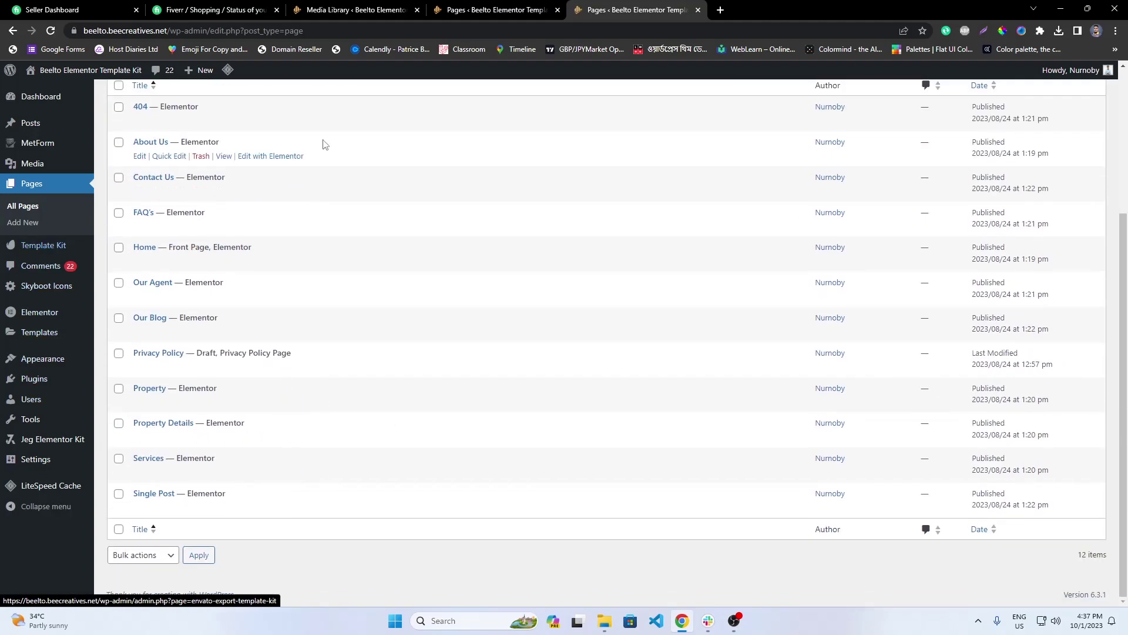
scroll(311, 176, up, 1)
scroll(276, 194, down, 1)
right_click(264, 263)
click(291, 270)
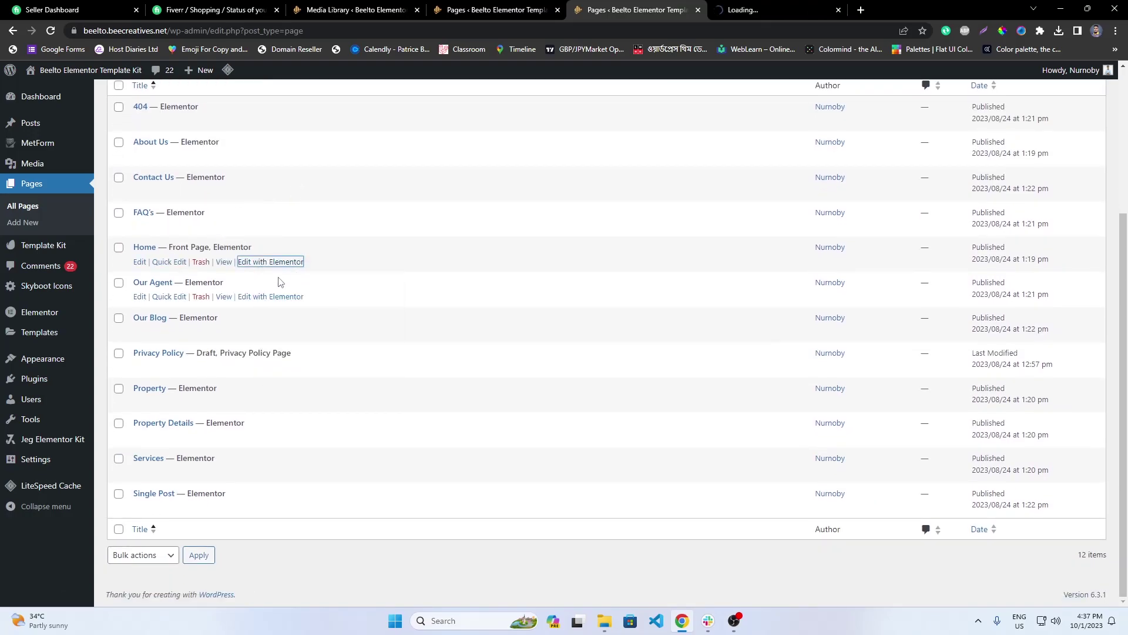
right_click(287, 298)
click(293, 308)
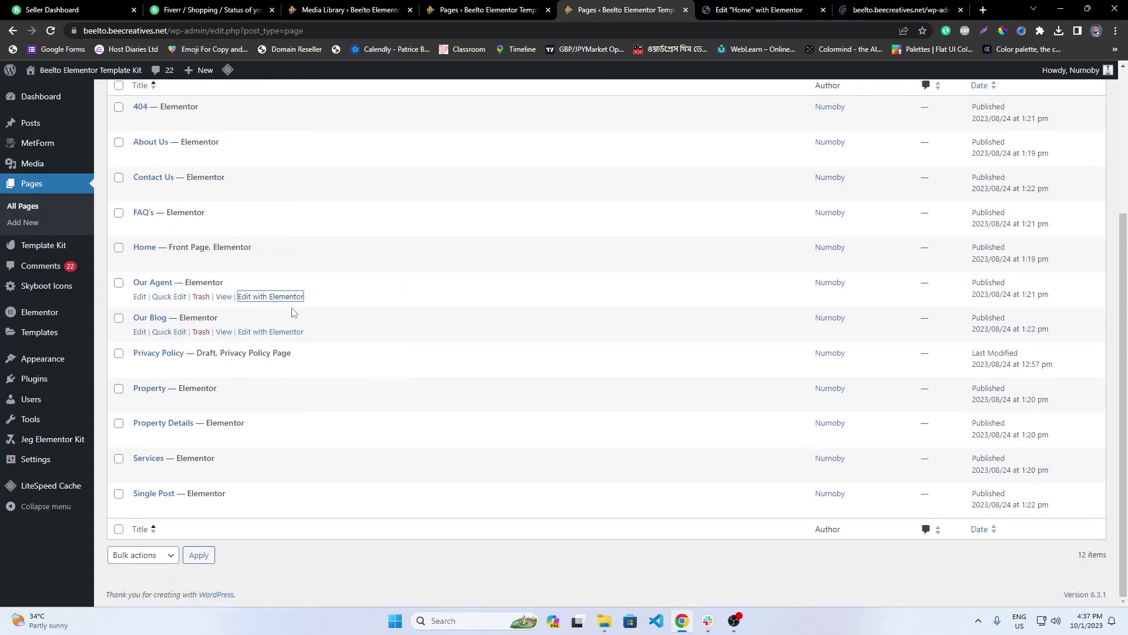
Step: Open the 404, About Us, Contact Us and FAQ's pages for Elementor editing in separate browser tabs
scroll(377, 378, up, 2)
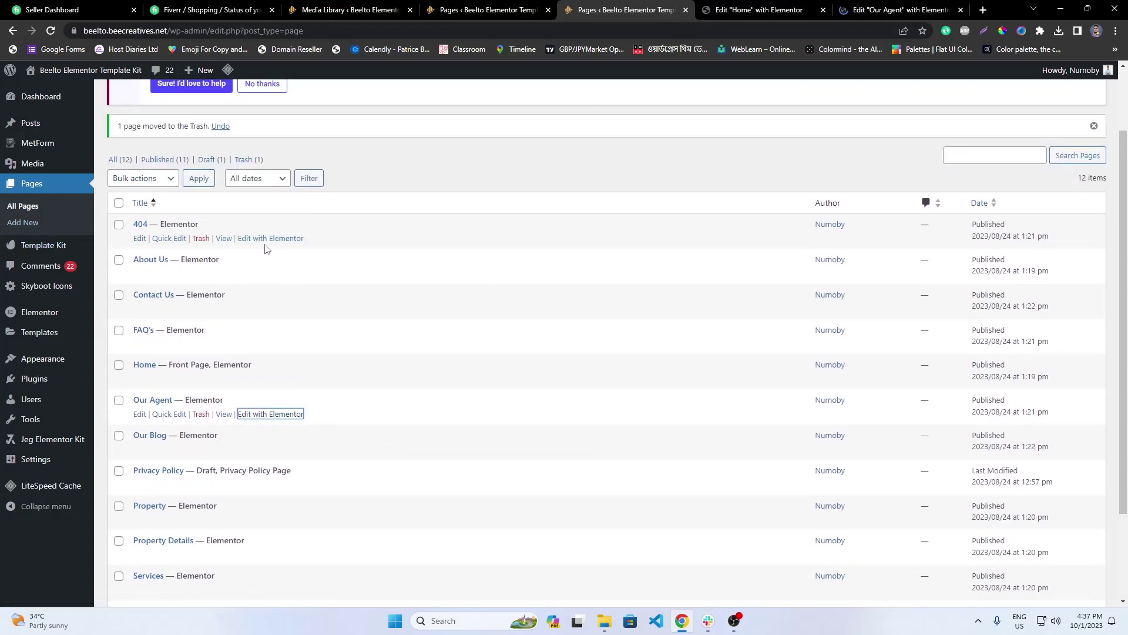
right_click(271, 239)
click(306, 248)
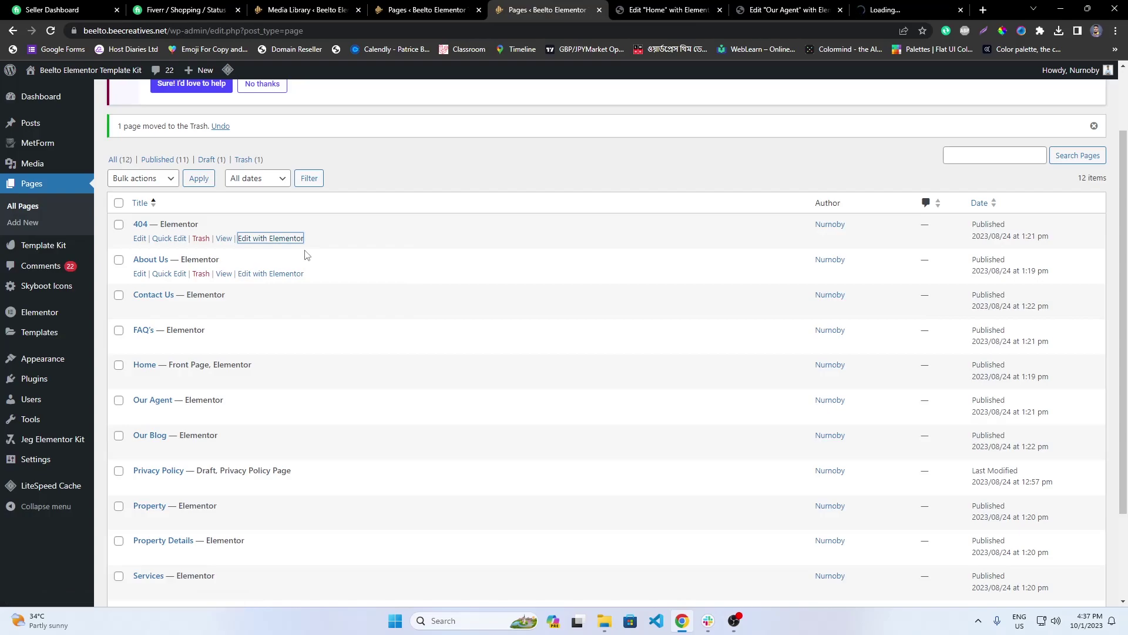
right_click(284, 274)
click(294, 283)
right_click(277, 313)
click(289, 321)
right_click(260, 343)
click(281, 354)
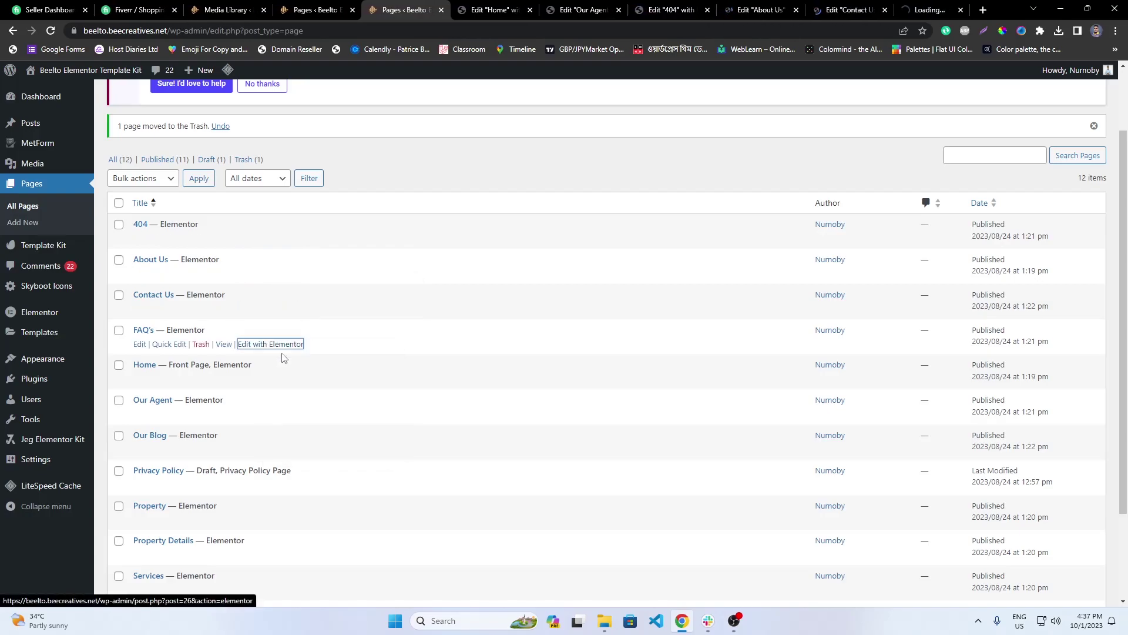
Step: Open the Our Blog, Property, Property Details, Services and Single Post pages for editing in Elementor
scroll(285, 357, down, 2)
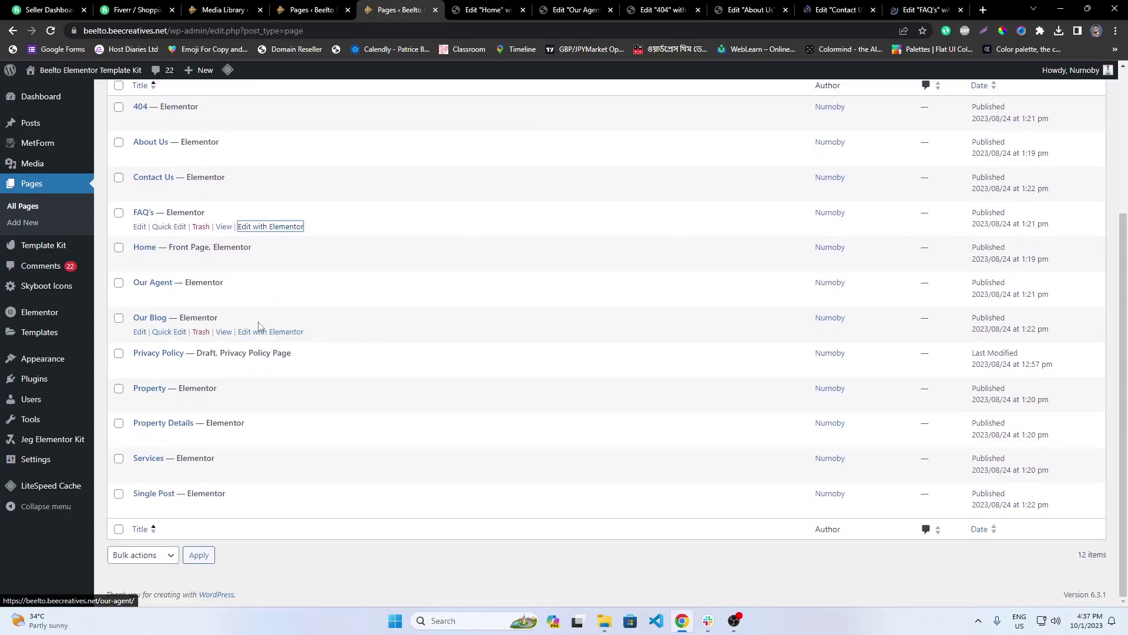
right_click(269, 331)
click(289, 340)
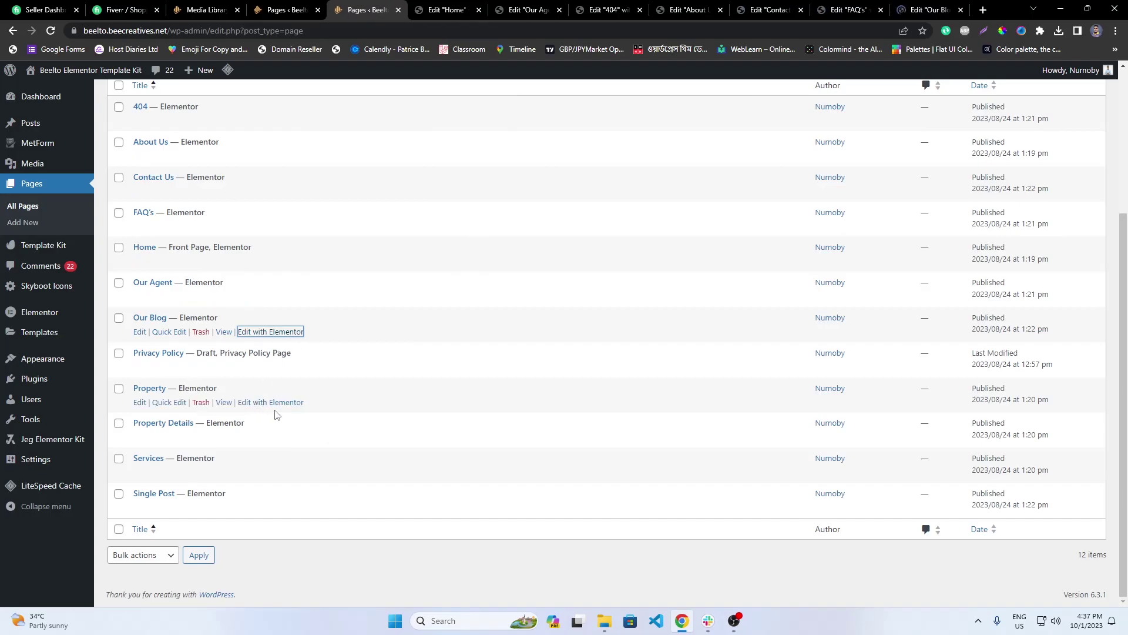
right_click(275, 402)
click(294, 412)
right_click(273, 438)
click(289, 448)
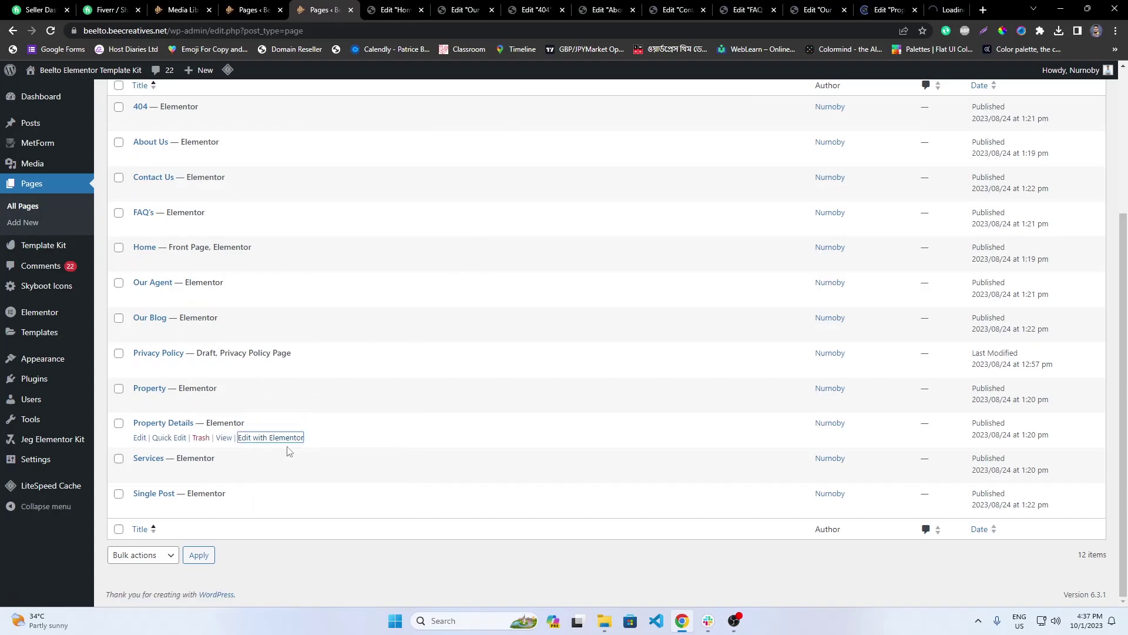
right_click(274, 473)
click(297, 366)
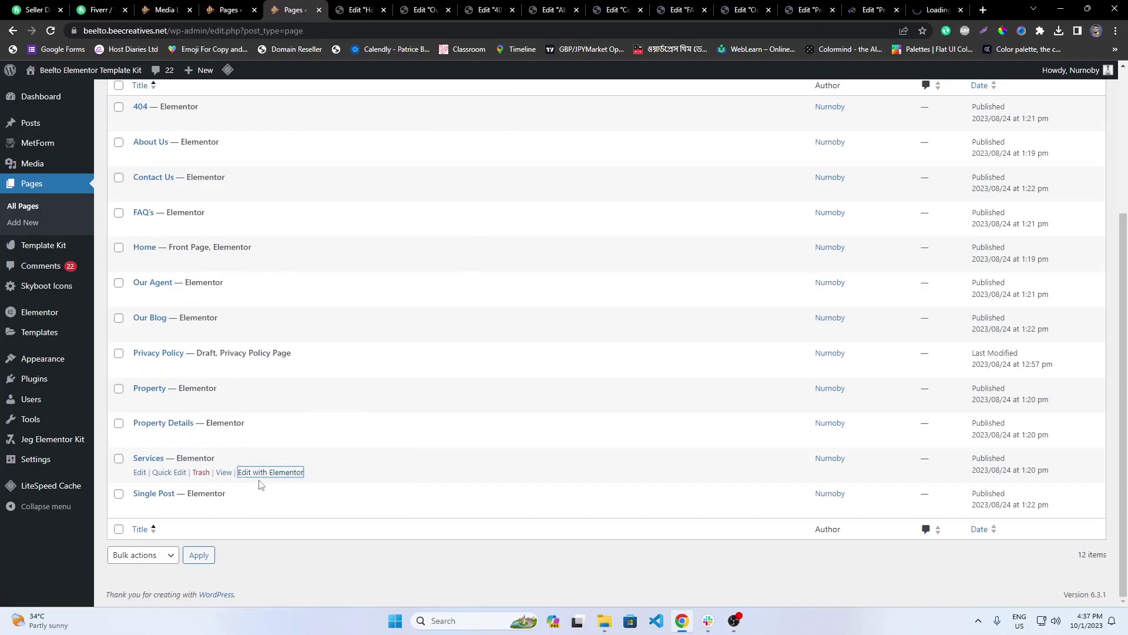
click(271, 507)
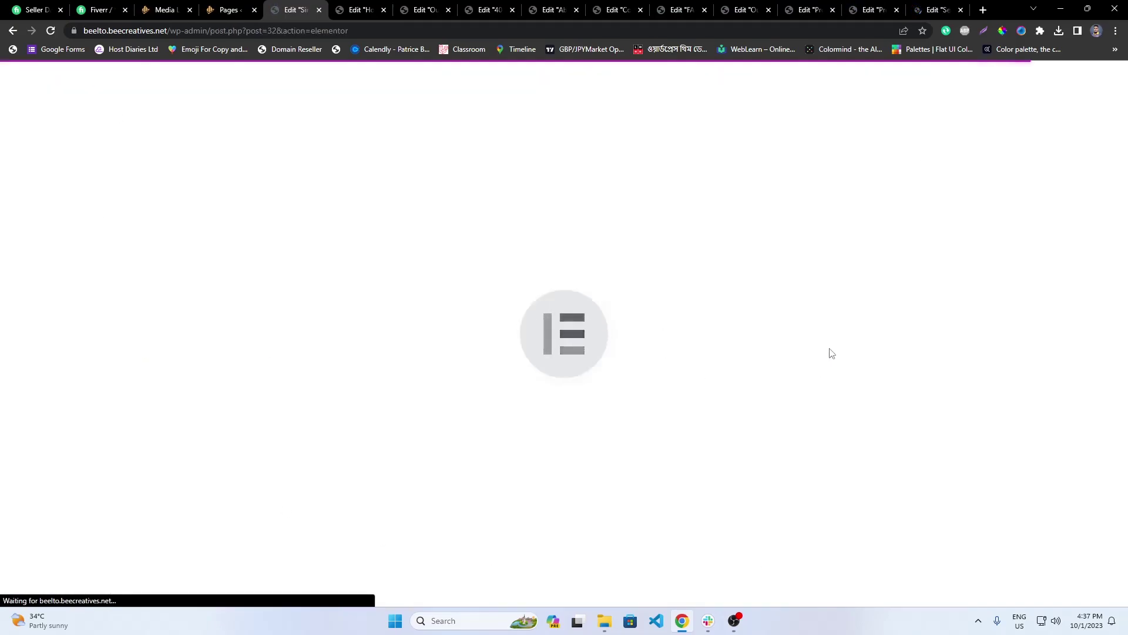
Step: Save the Home page to the Elementor library as a template named "Home page" and review the saved templates list
click(347, 9)
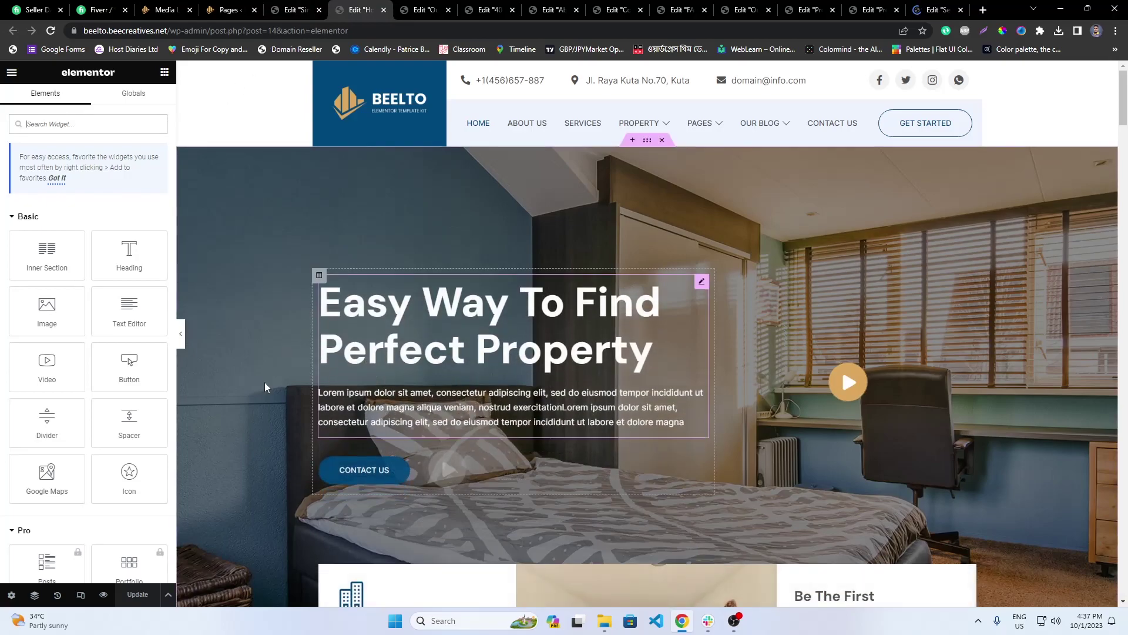
click(168, 595)
click(134, 572)
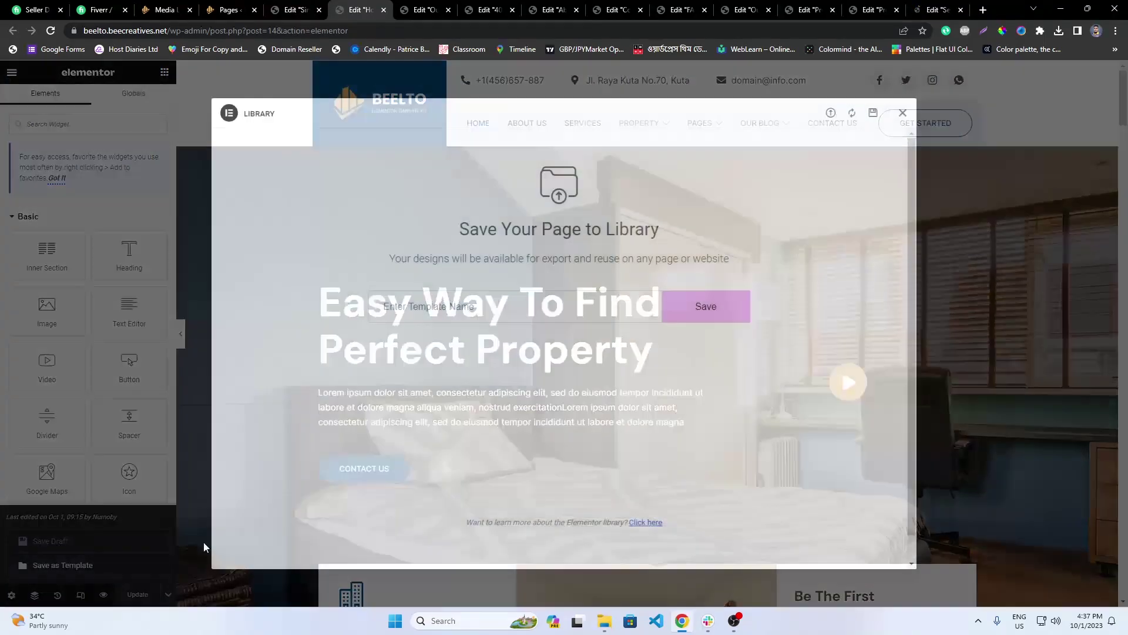
text(Ho)
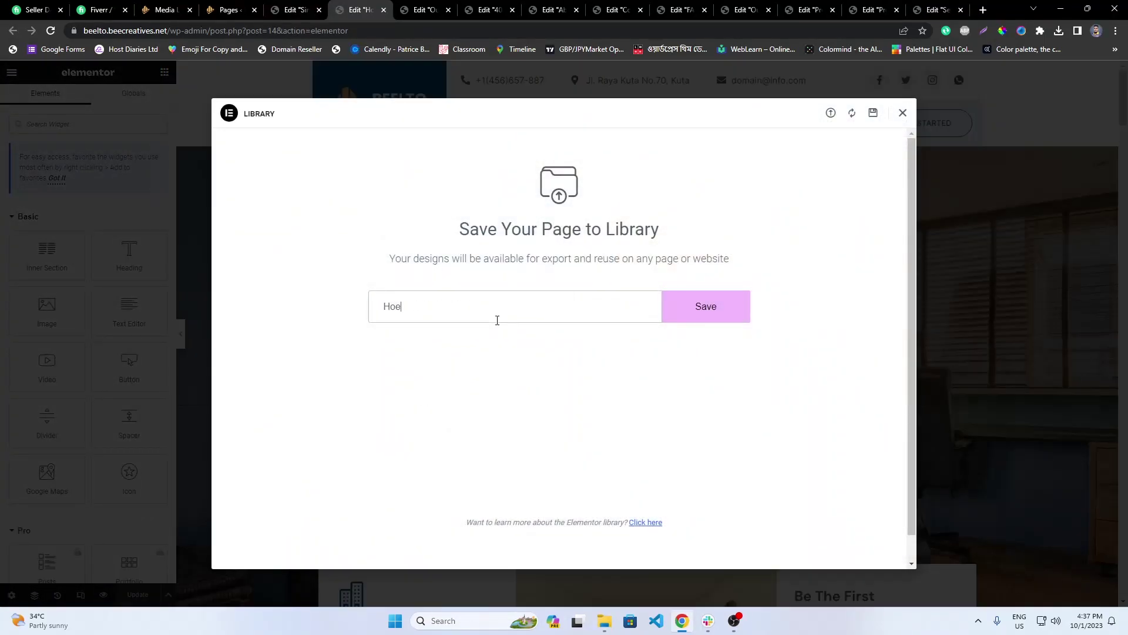
text(me pag)
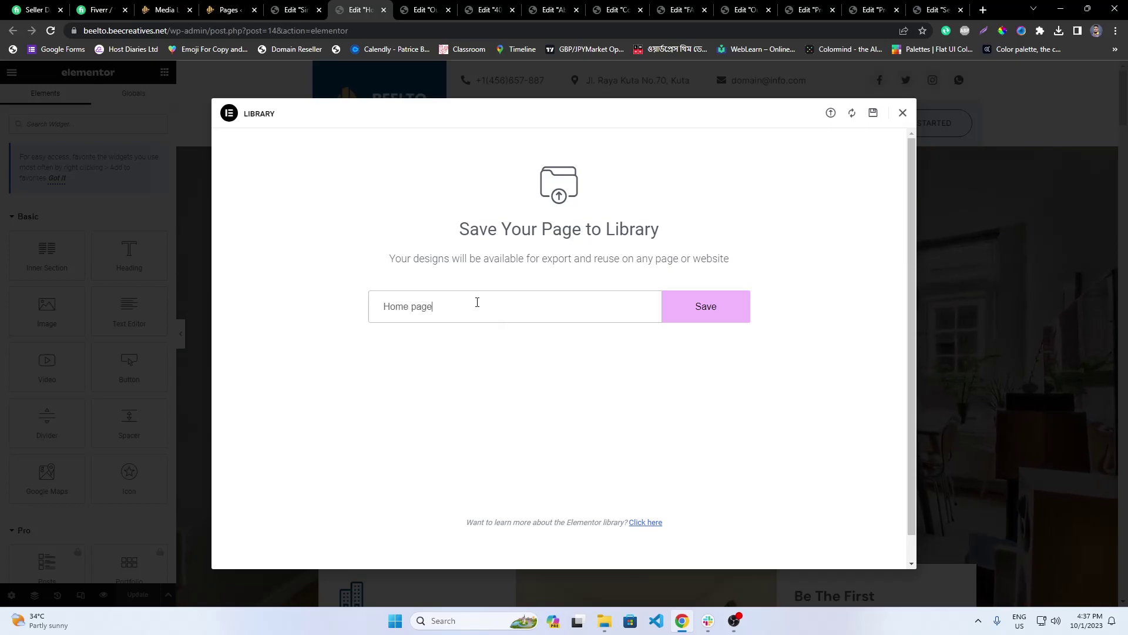
click(752, 306)
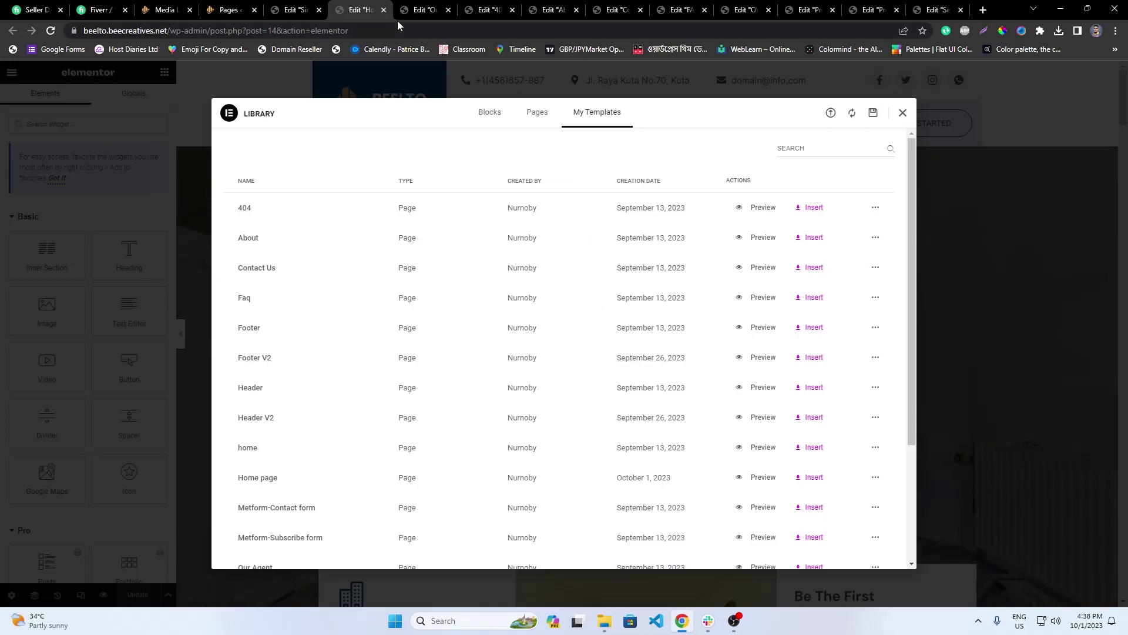
scroll(329, 218, down, 3)
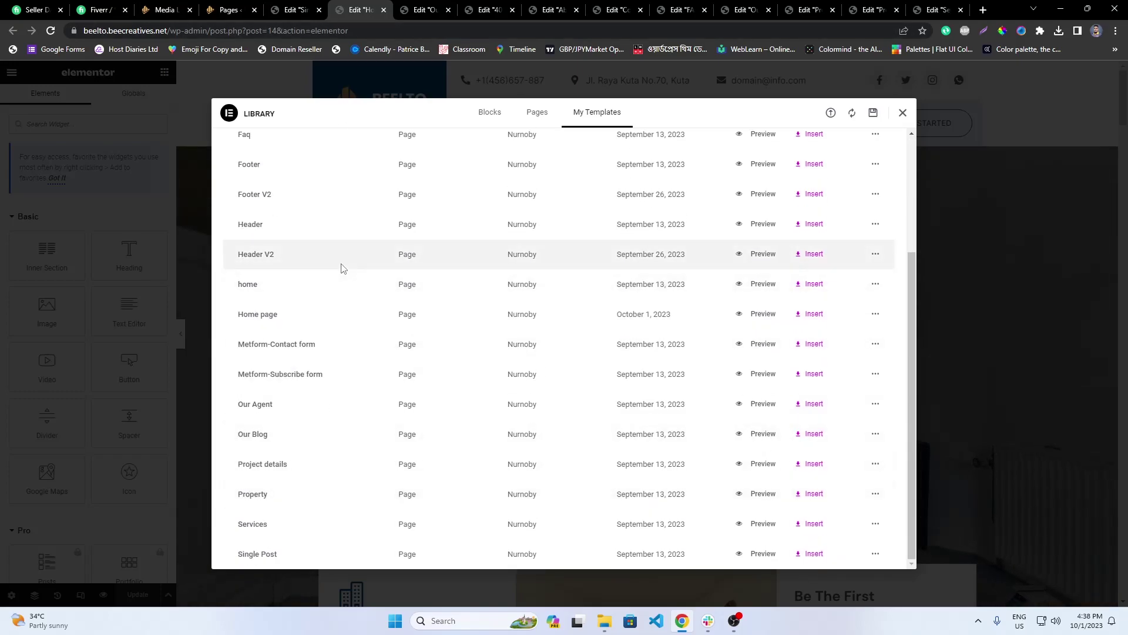
scroll(343, 268, up, 3)
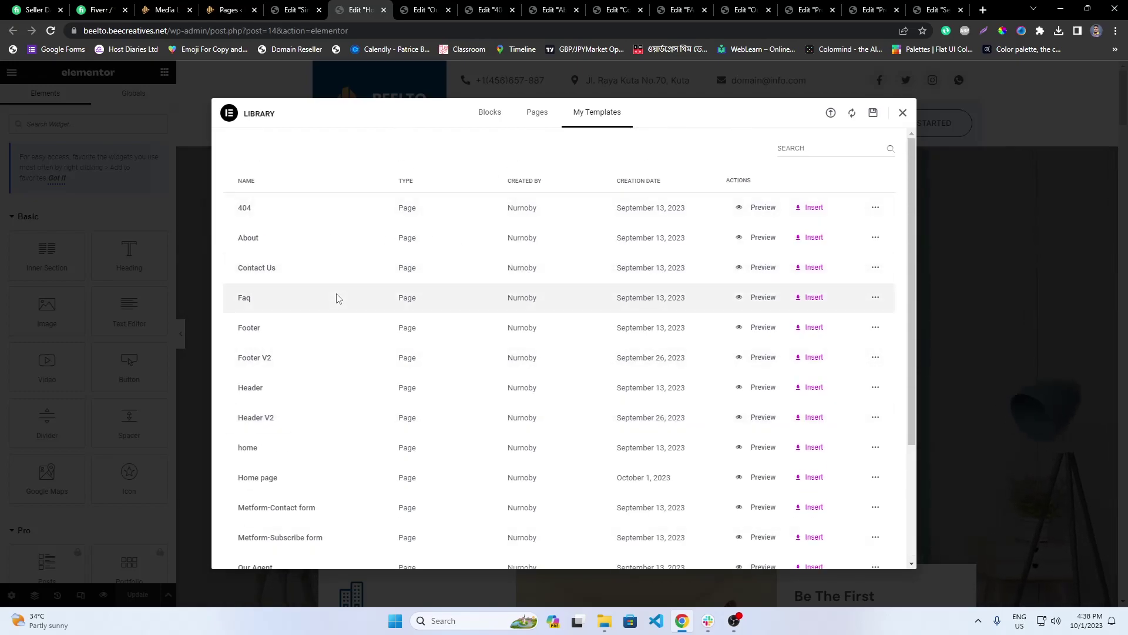
click(734, 621)
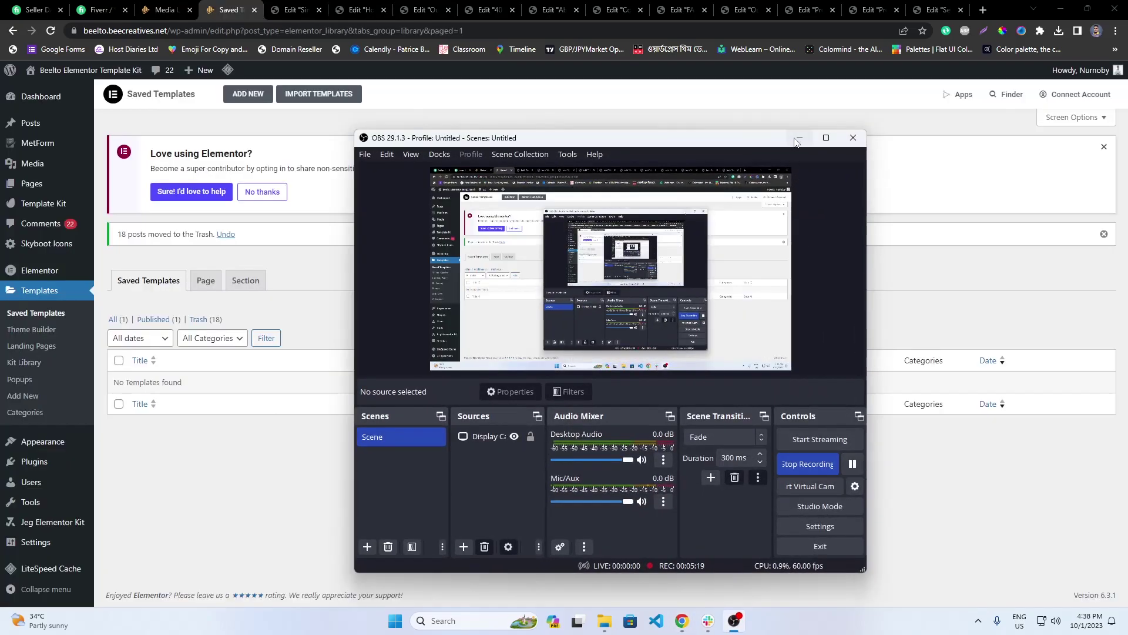
click(798, 139)
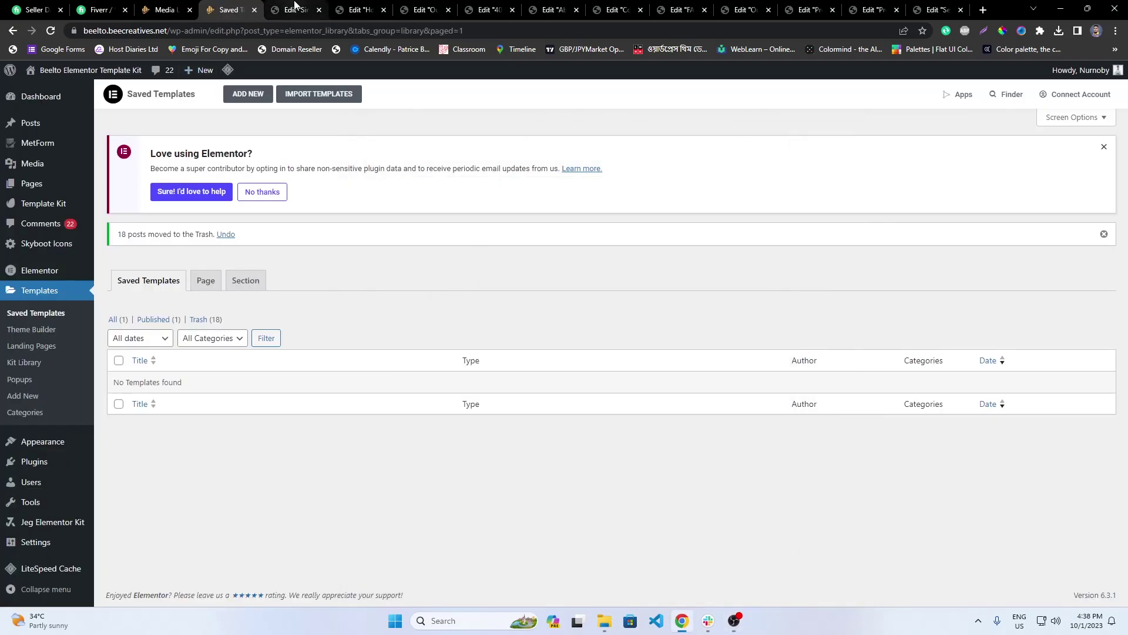
Step: Save the Home page to the Elementor library as a template named "home page" and close its editor tab
click(294, 10)
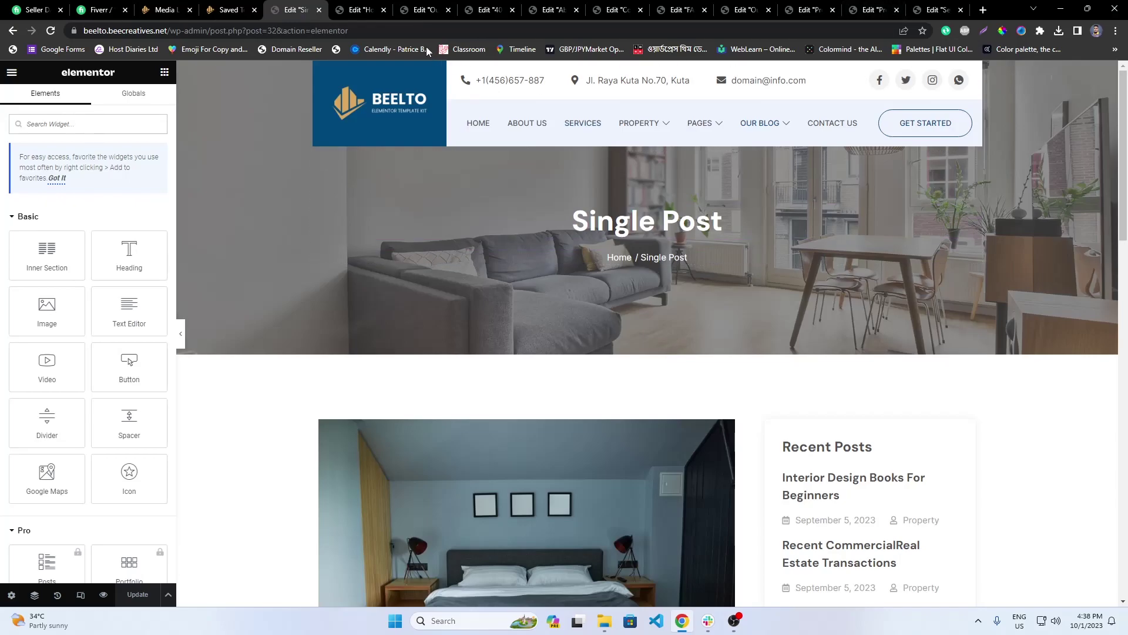
click(361, 9)
click(168, 594)
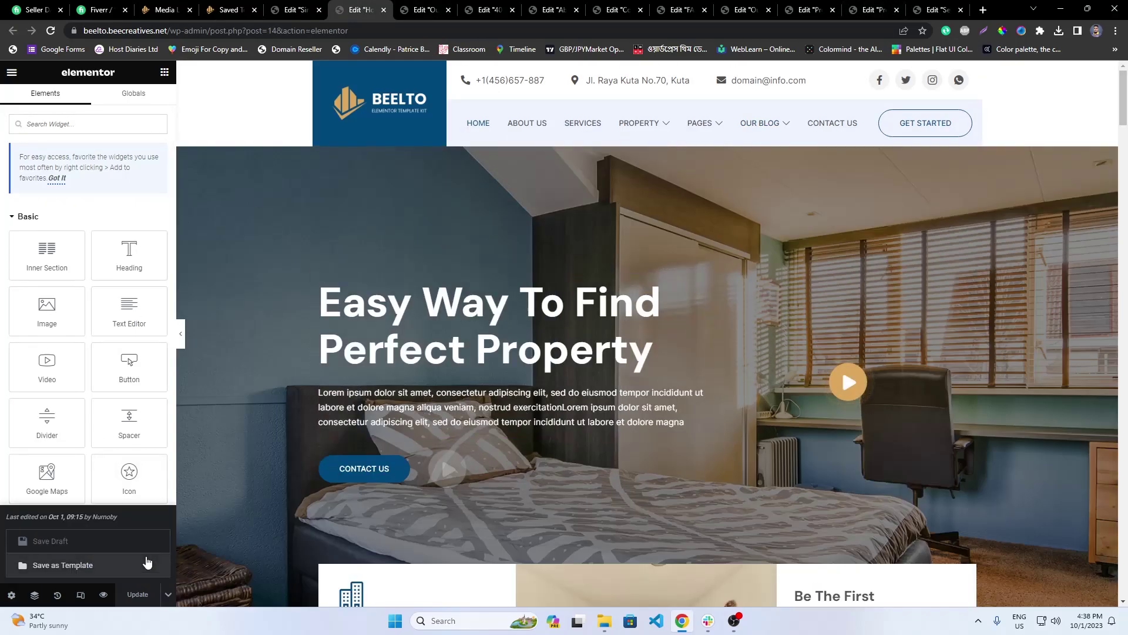
click(88, 565)
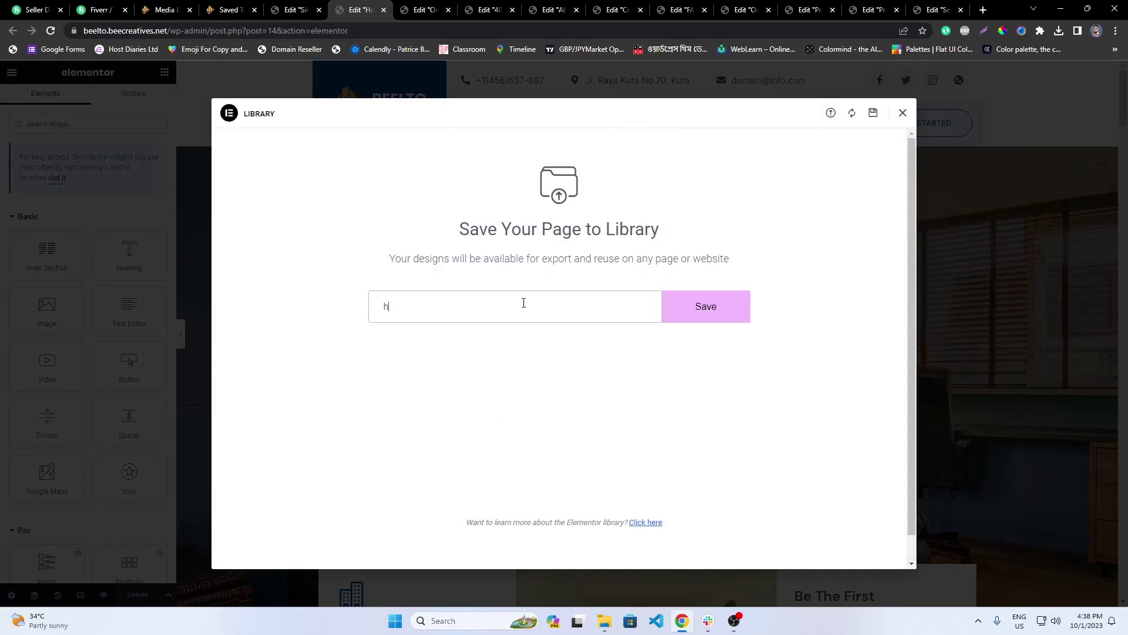
text(hom epage)
key(BackSpace)
key(BackSpace)
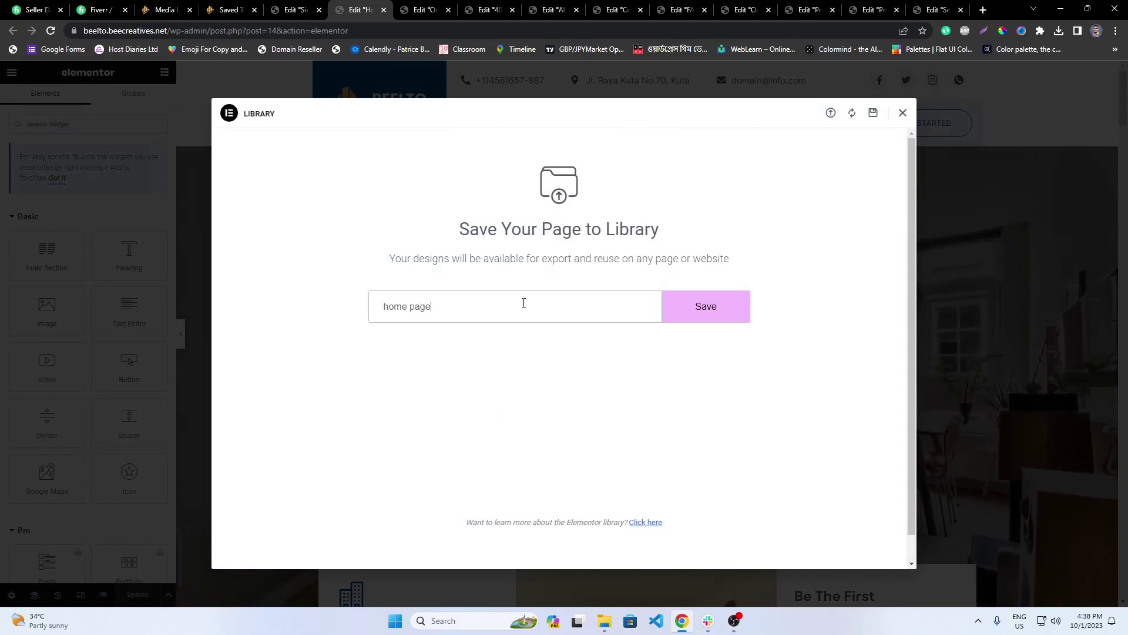
click(692, 319)
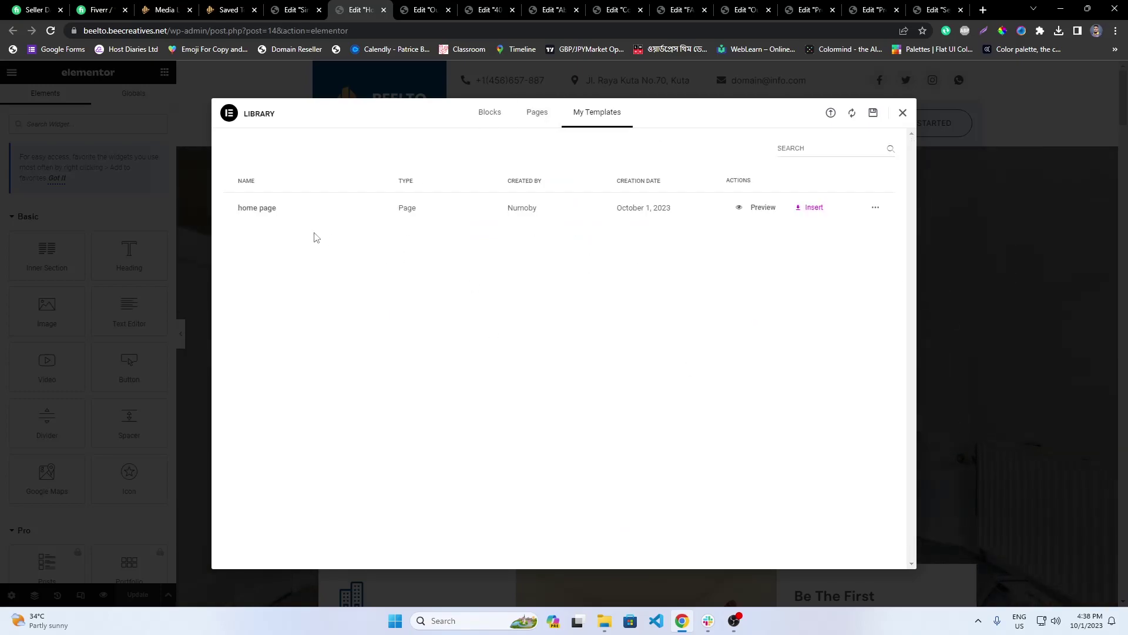
click(903, 113)
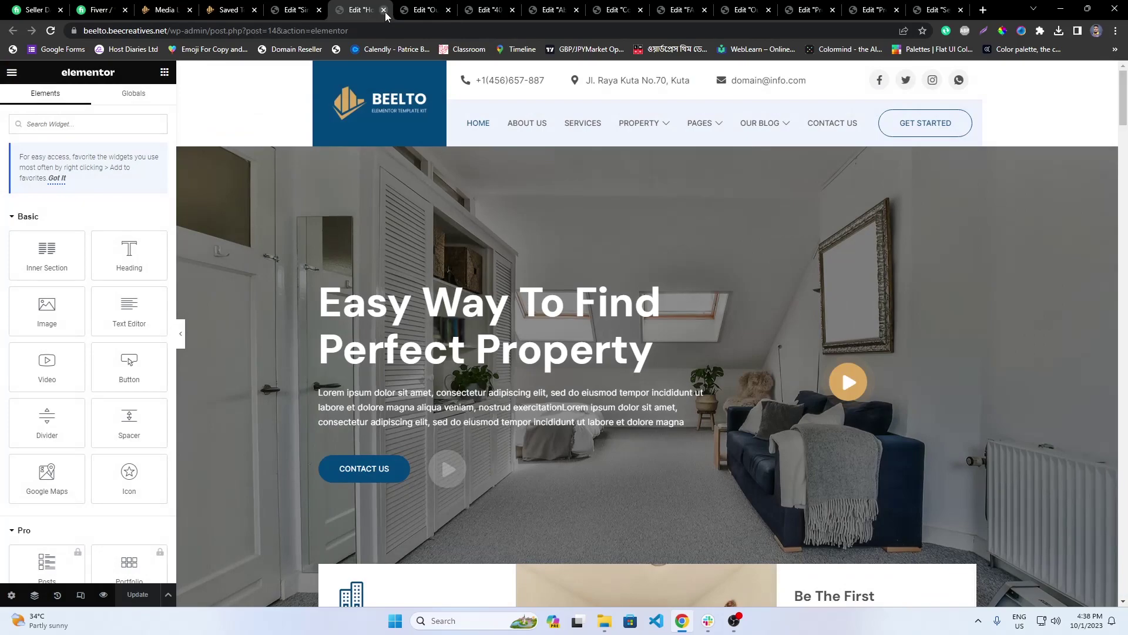
key(ctrl+w)
Step: Save the Our Agent page as a library template named "agent" and close its editor tab
click(168, 594)
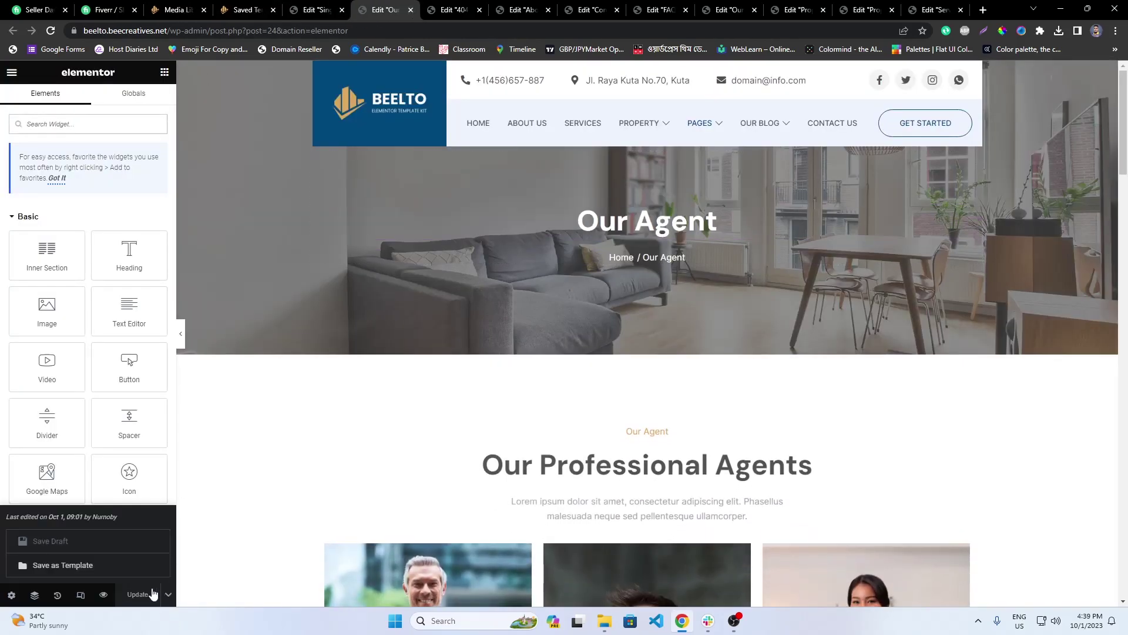
click(62, 565)
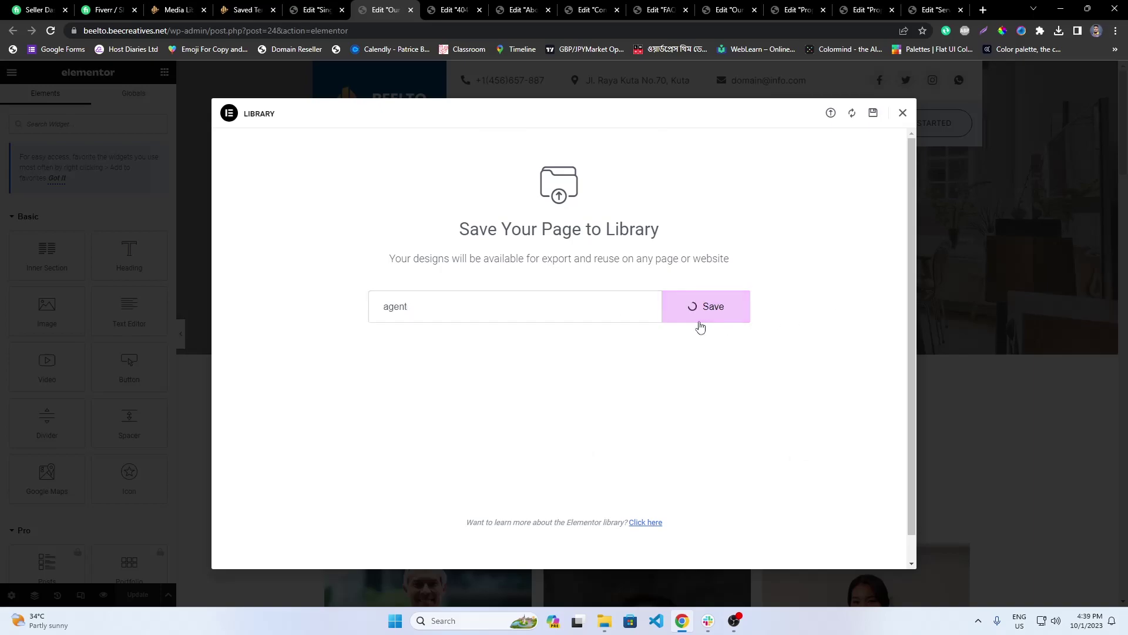
click(411, 10)
Step: Save the 404 page as a library template named "404" and close its editor tab
click(168, 594)
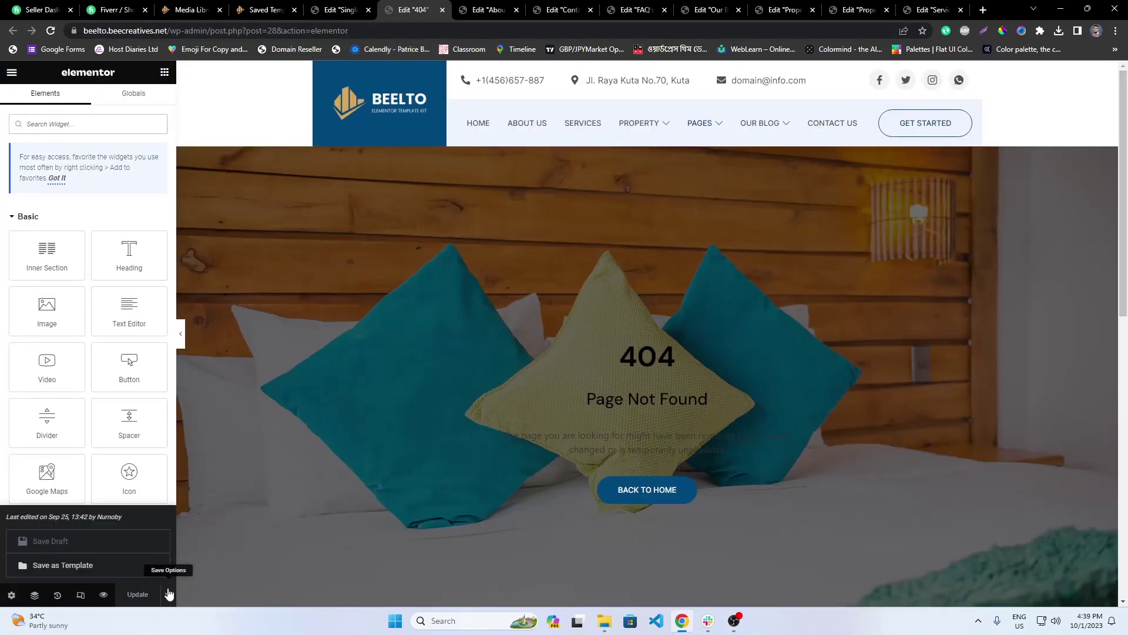
click(64, 564)
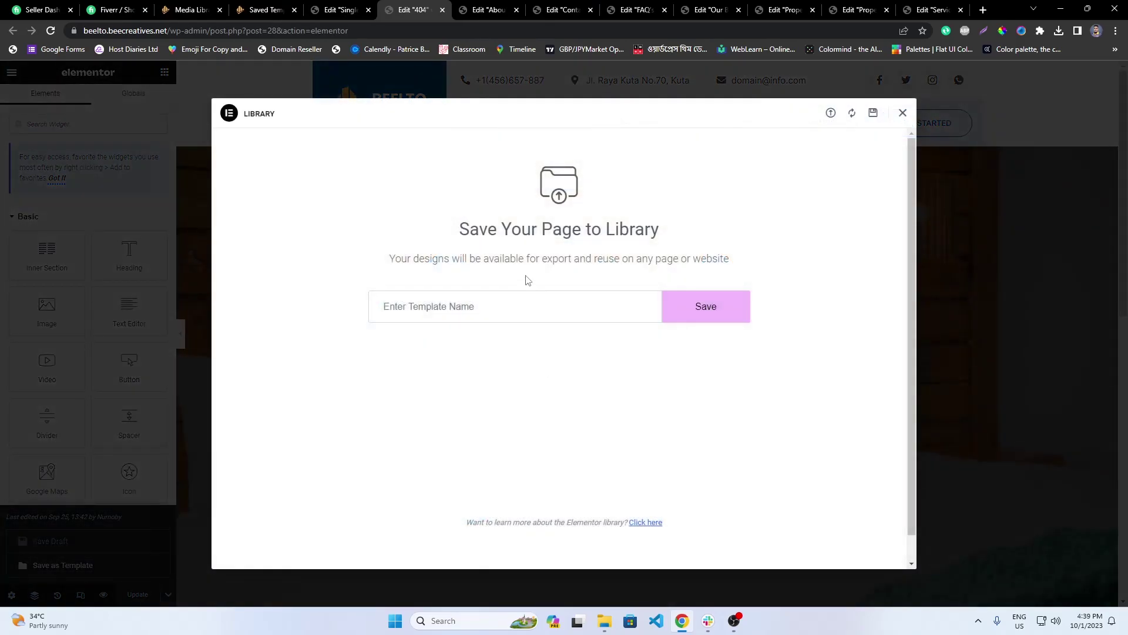
click(688, 319)
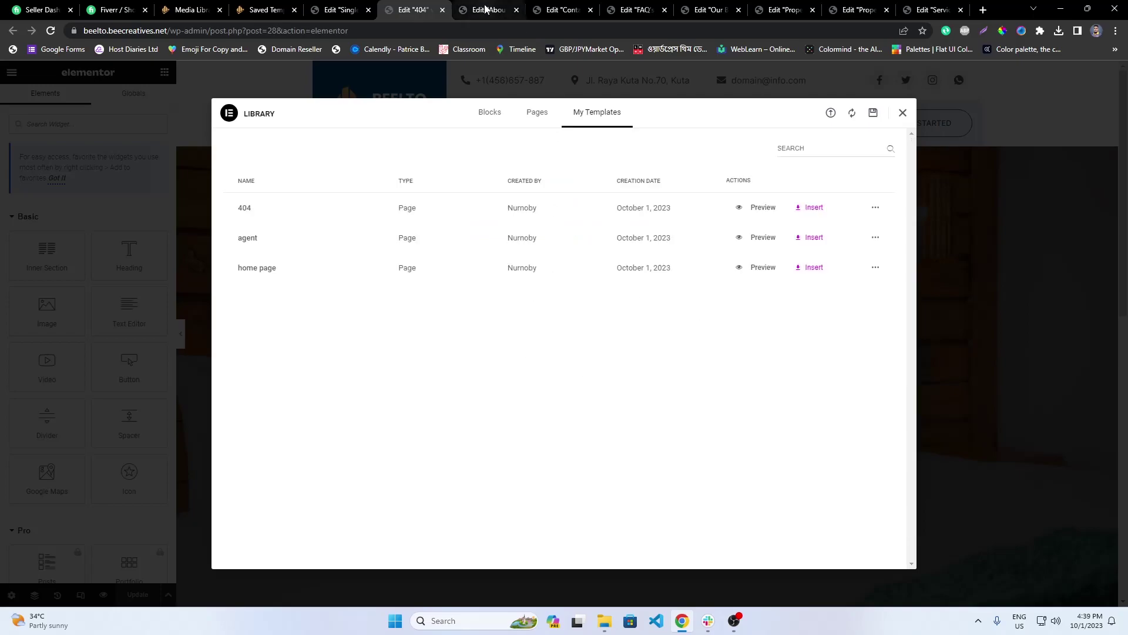
click(443, 10)
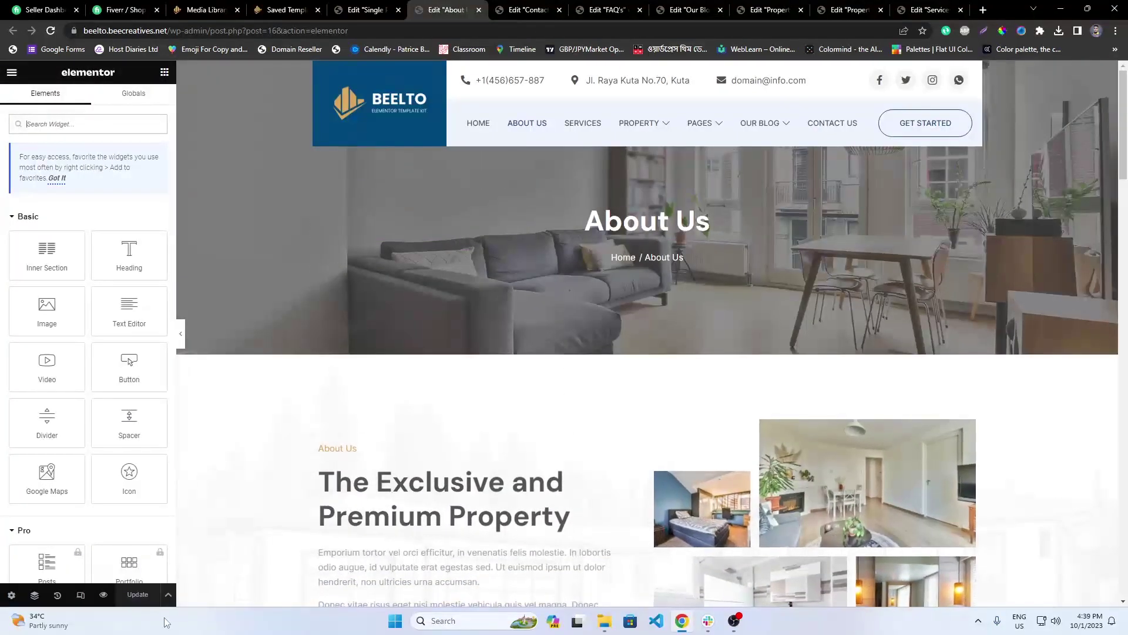
Step: Save the About Us page as a library template named "about" and close its editor tab
mouse_move(153, 580)
click(63, 565)
click(477, 311)
text(a)
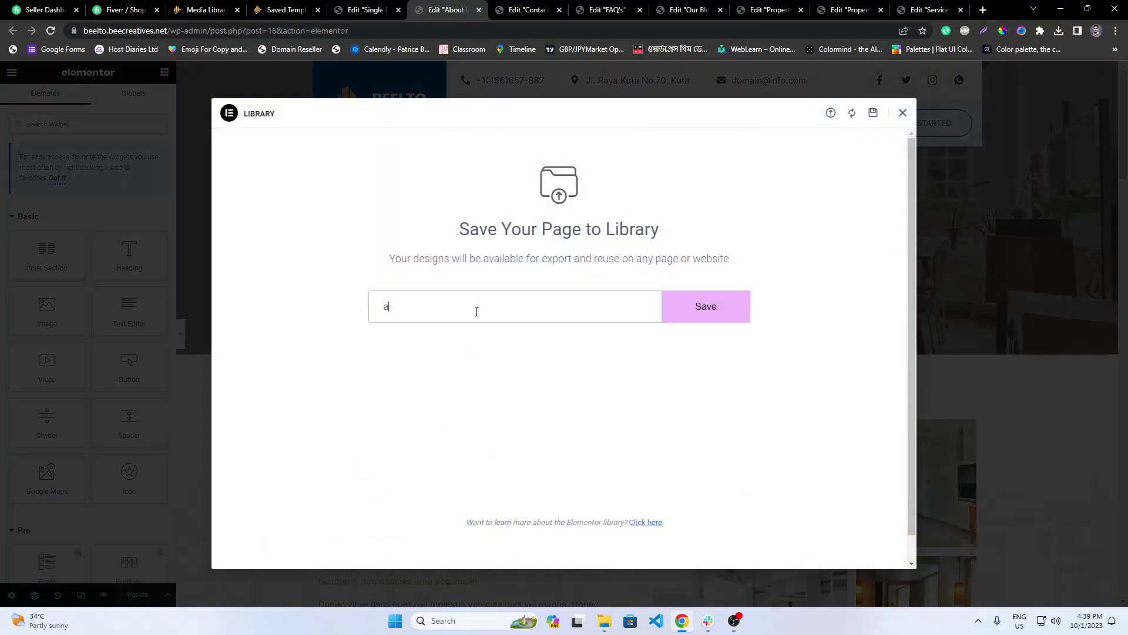
text(bout)
click(703, 307)
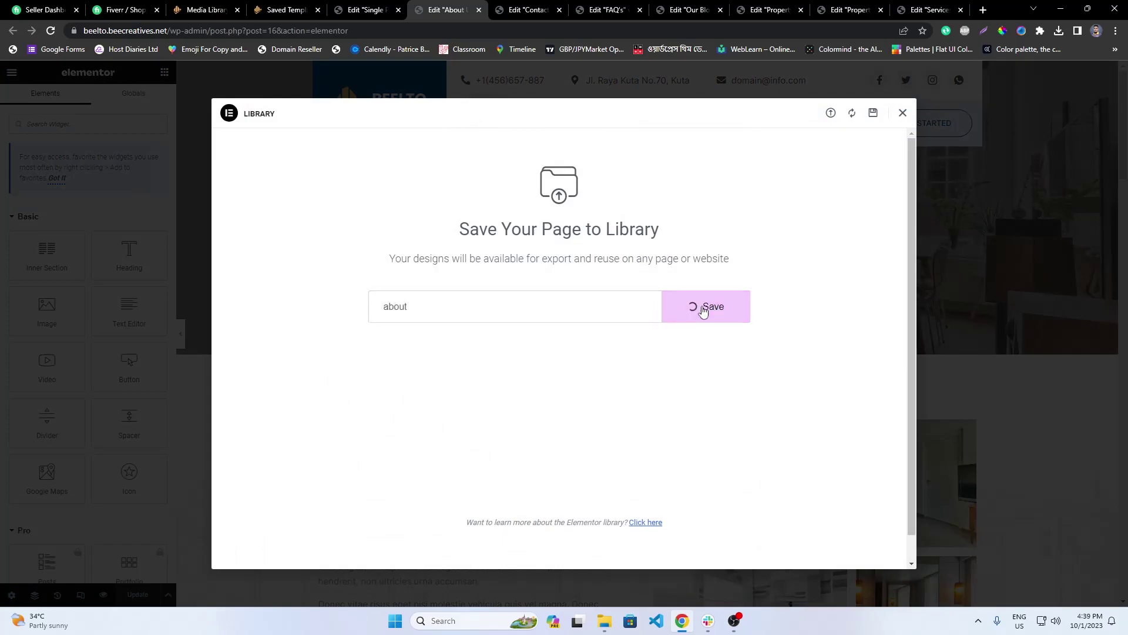
click(479, 10)
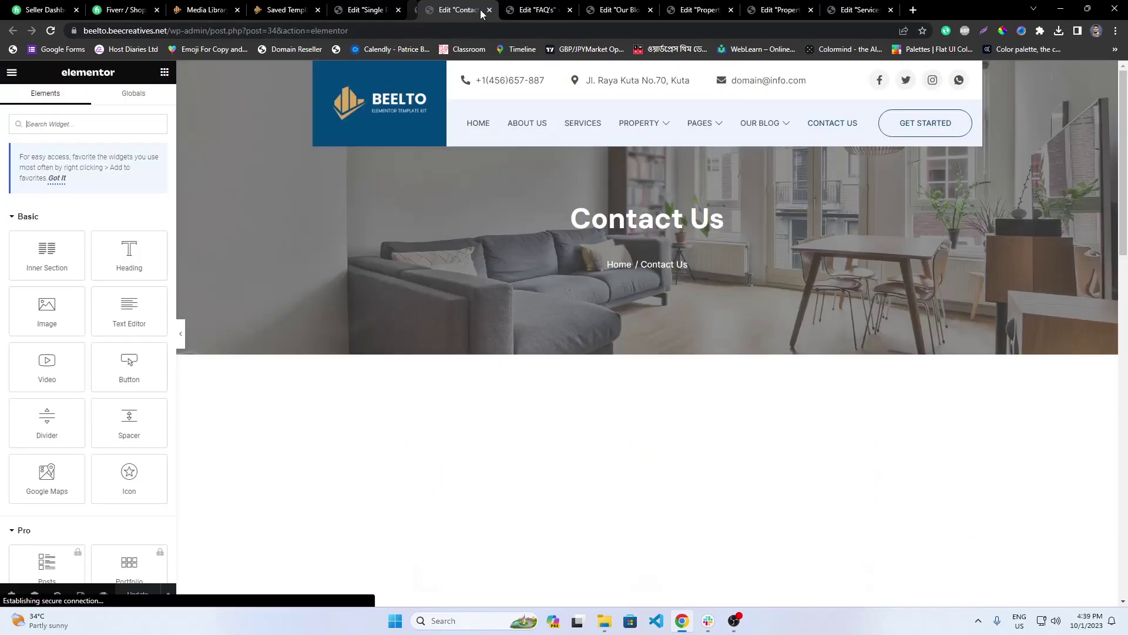
Step: Save the Contact Us page as a library template named "contact" and close its editor tab
click(168, 594)
click(63, 564)
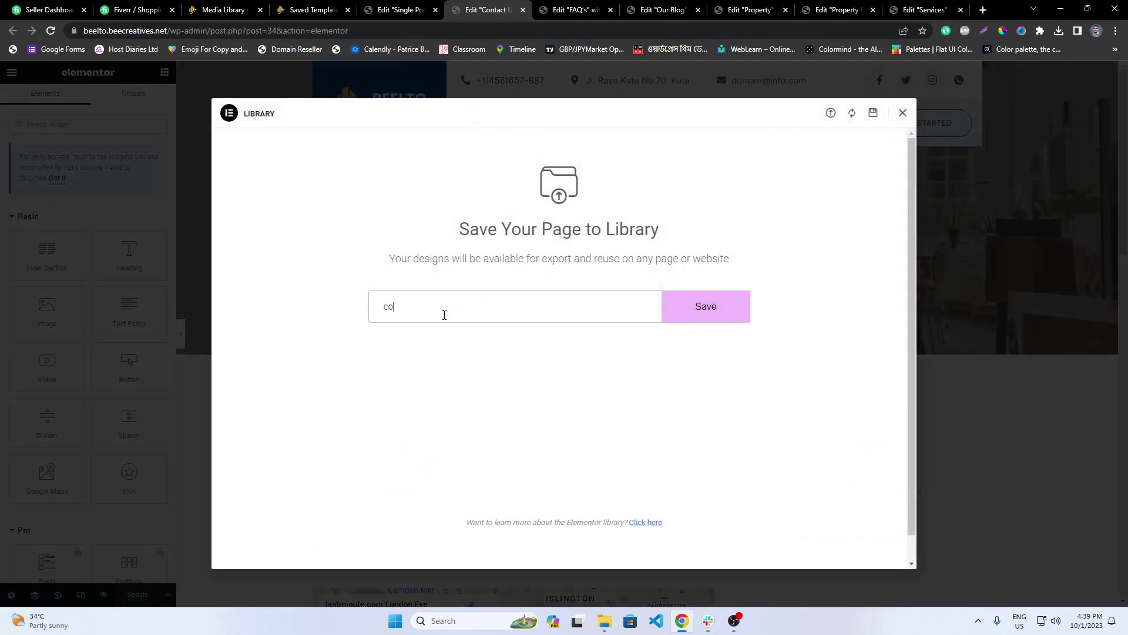
key(Return)
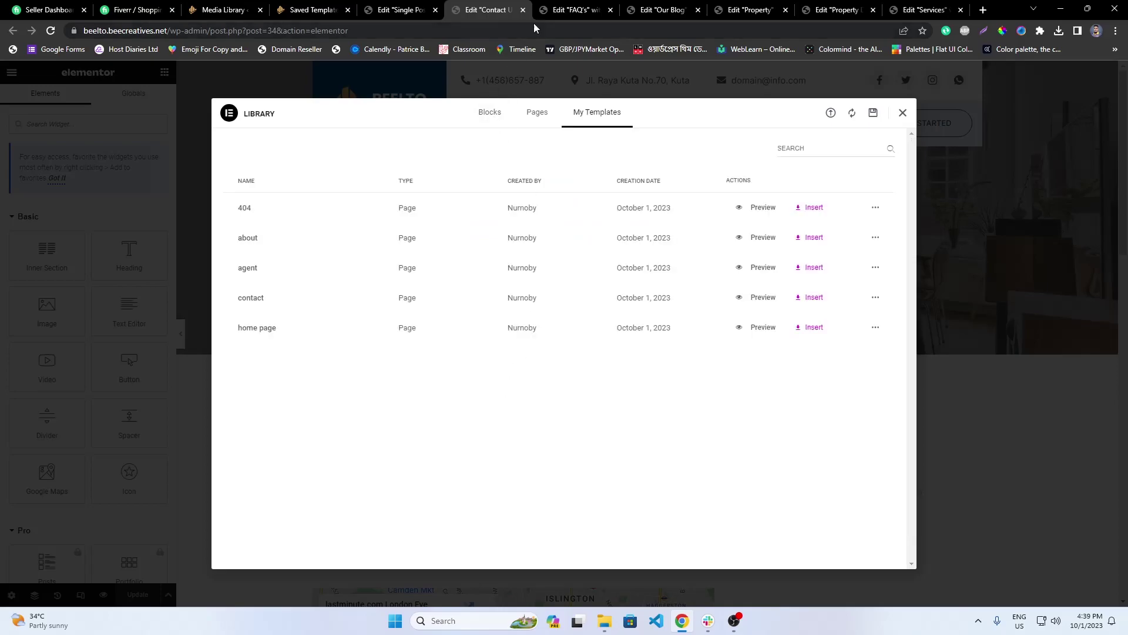
click(524, 10)
Step: Save the FAQ's page as a library template named "faq" and close its editor tab
click(168, 594)
click(134, 567)
click(514, 311)
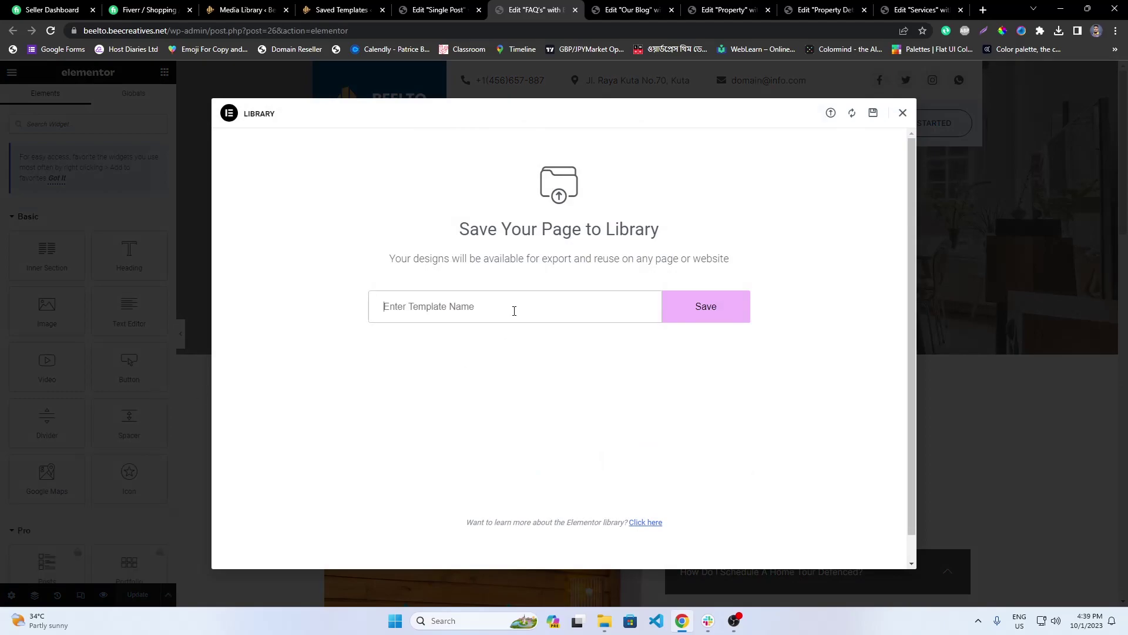
click(721, 318)
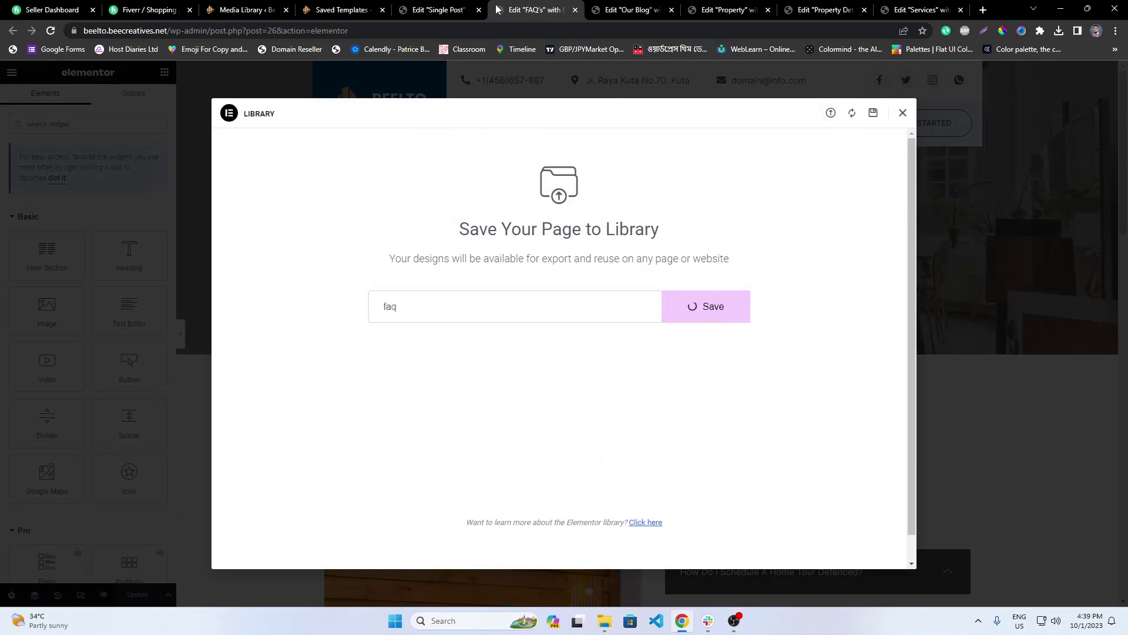
click(574, 10)
Step: Save the Our Blog page as a library template named "blog" and close its editor tab
click(168, 594)
click(98, 563)
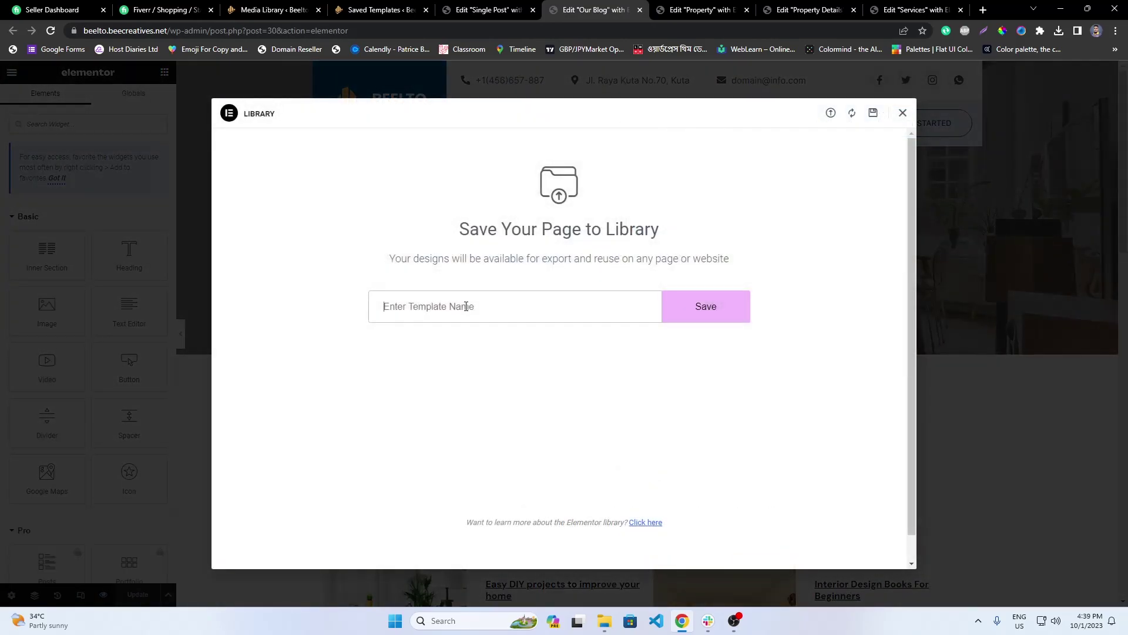
click(680, 310)
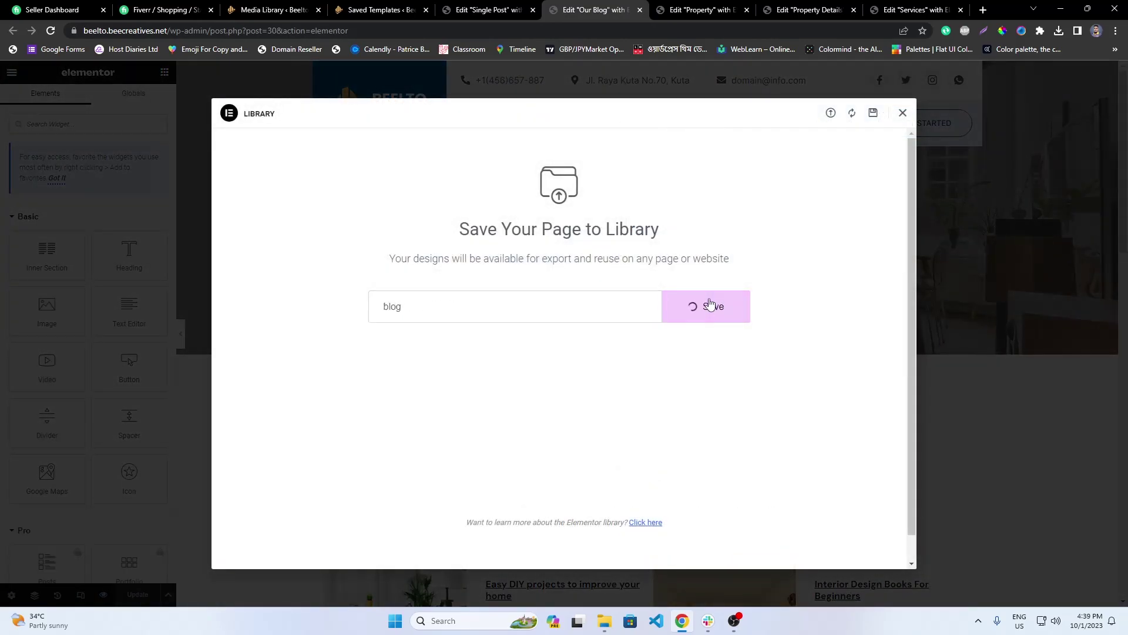
click(639, 10)
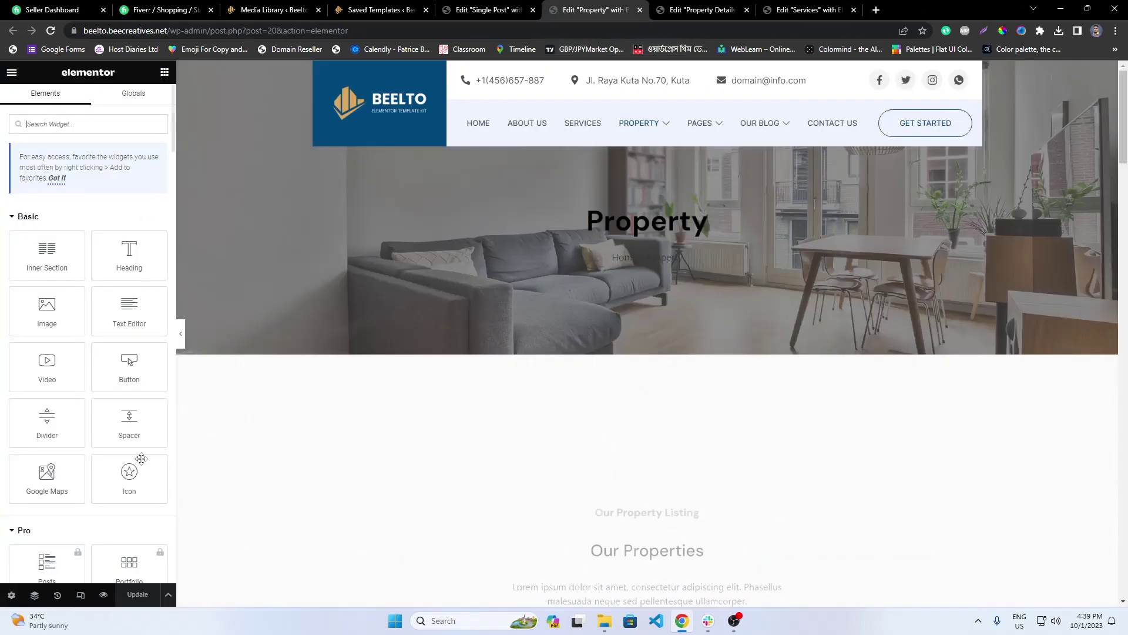
Step: Save the Property page to the Elementor library as a template named "property"
click(168, 594)
click(117, 565)
click(411, 306)
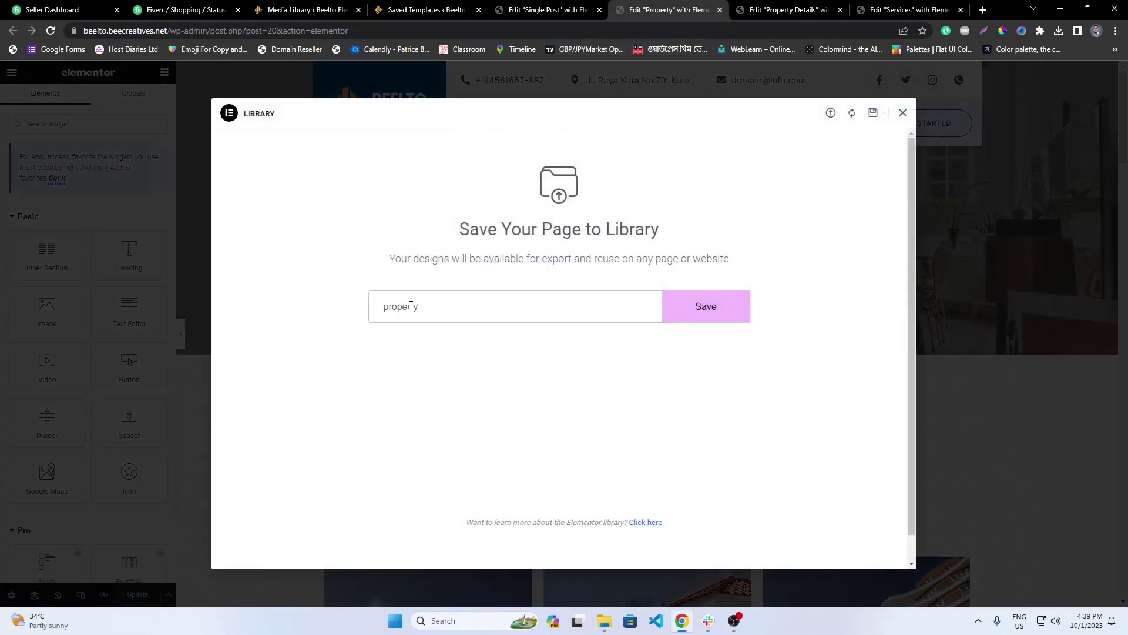
click(737, 314)
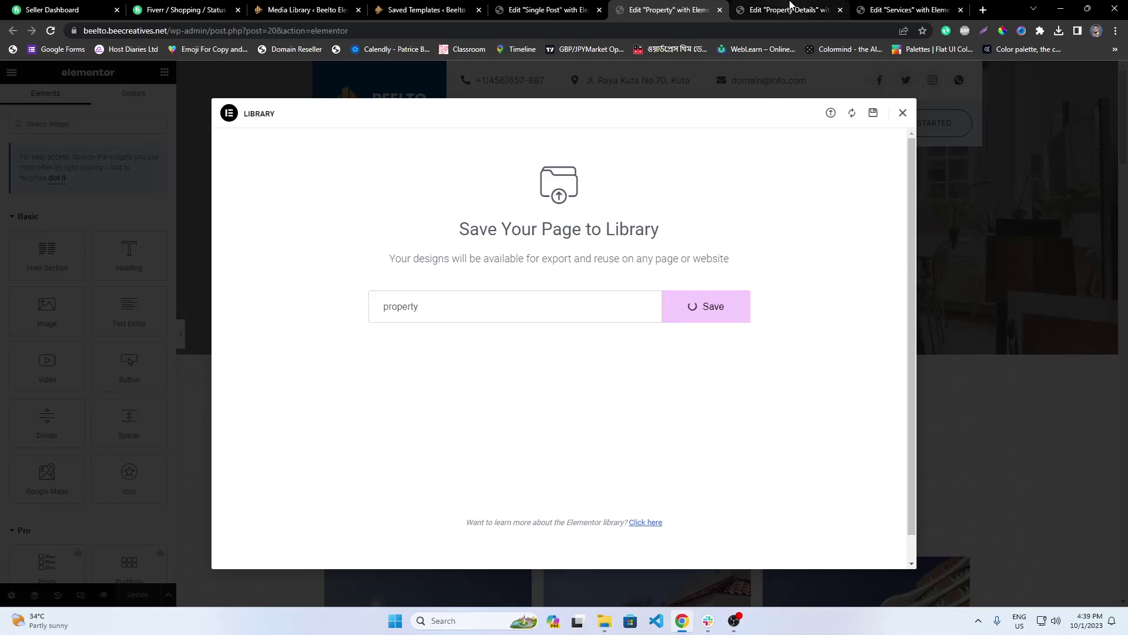
Step: Save the Property Details page as a template named "property details" and close the Property and Property Details editor tabs
click(787, 10)
click(166, 595)
click(118, 565)
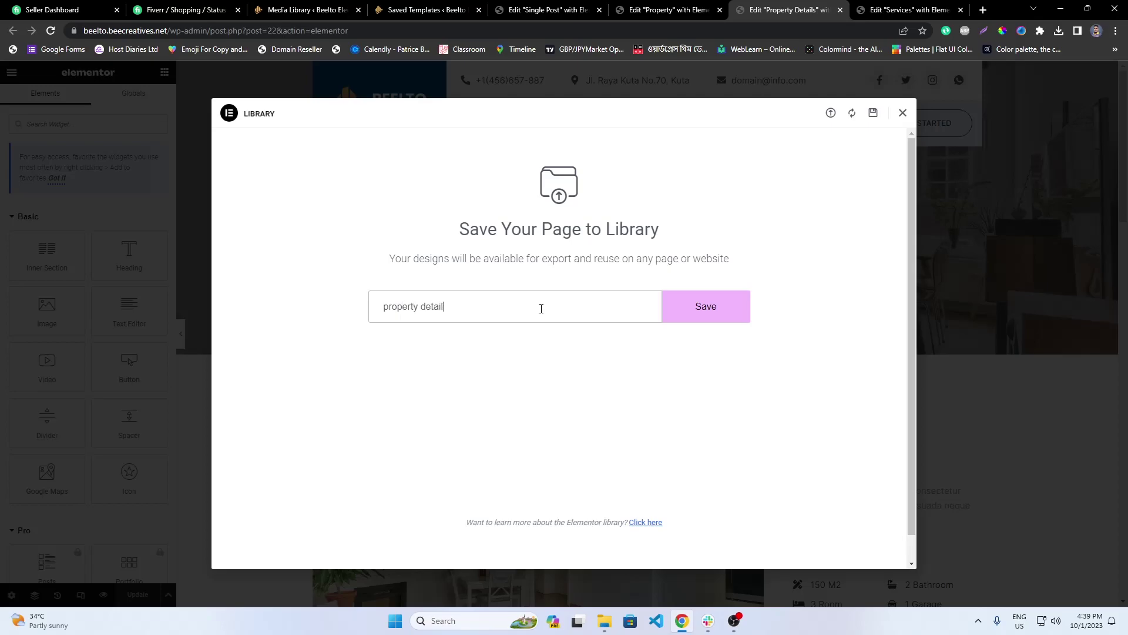
click(730, 326)
click(647, 9)
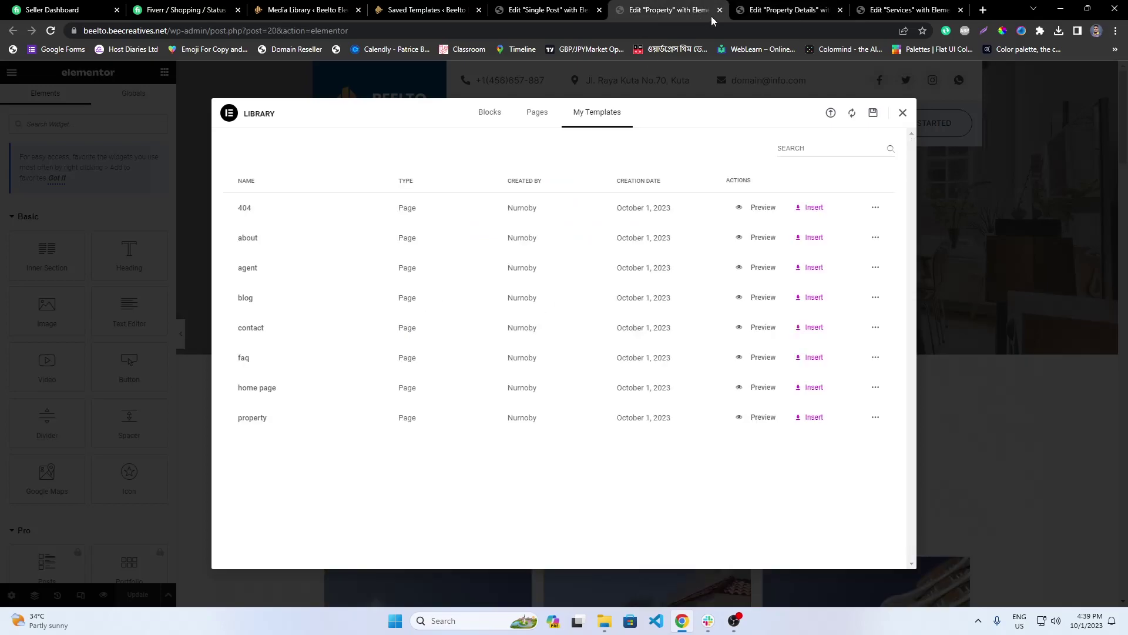
click(720, 10)
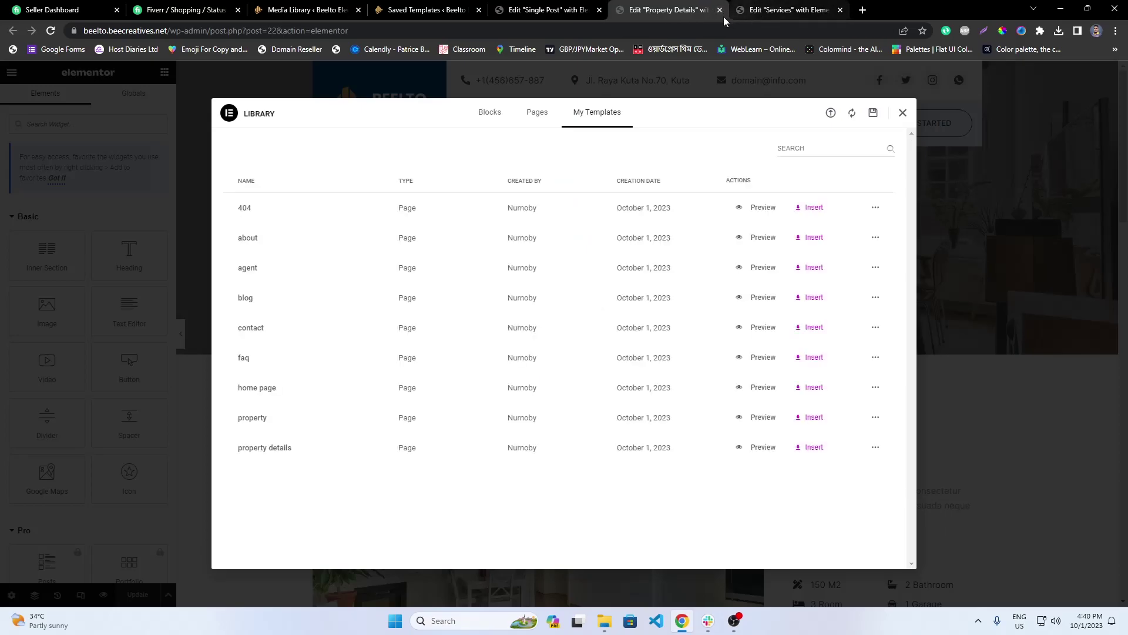
click(720, 10)
Step: Save the Services page to the Elementor library as a template named "services"
click(168, 594)
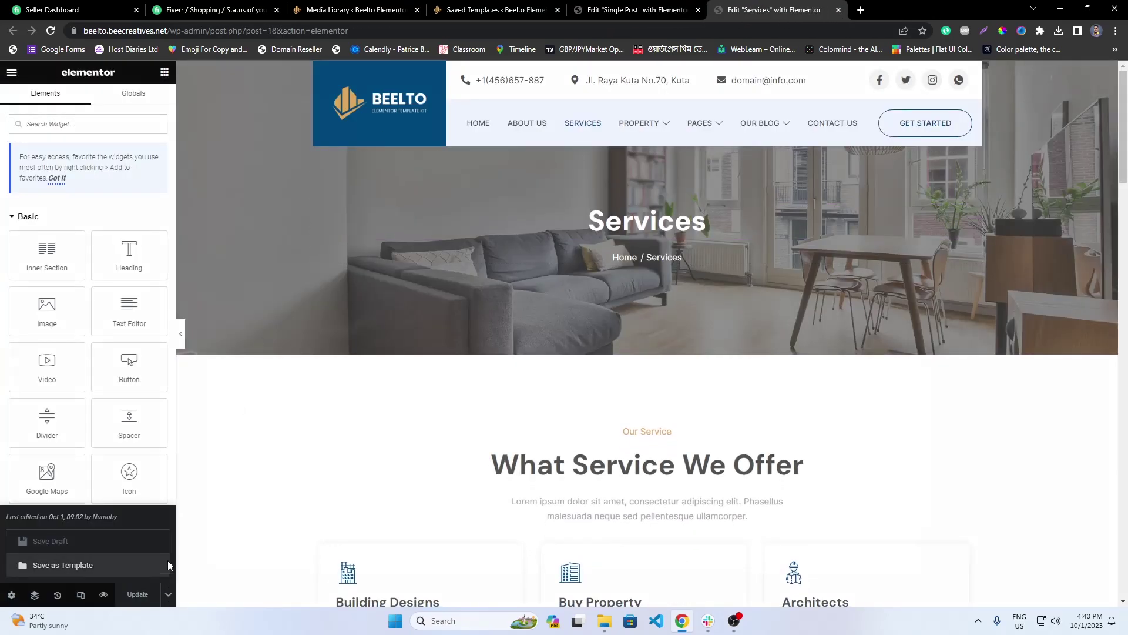
click(155, 563)
click(455, 302)
text(servi)
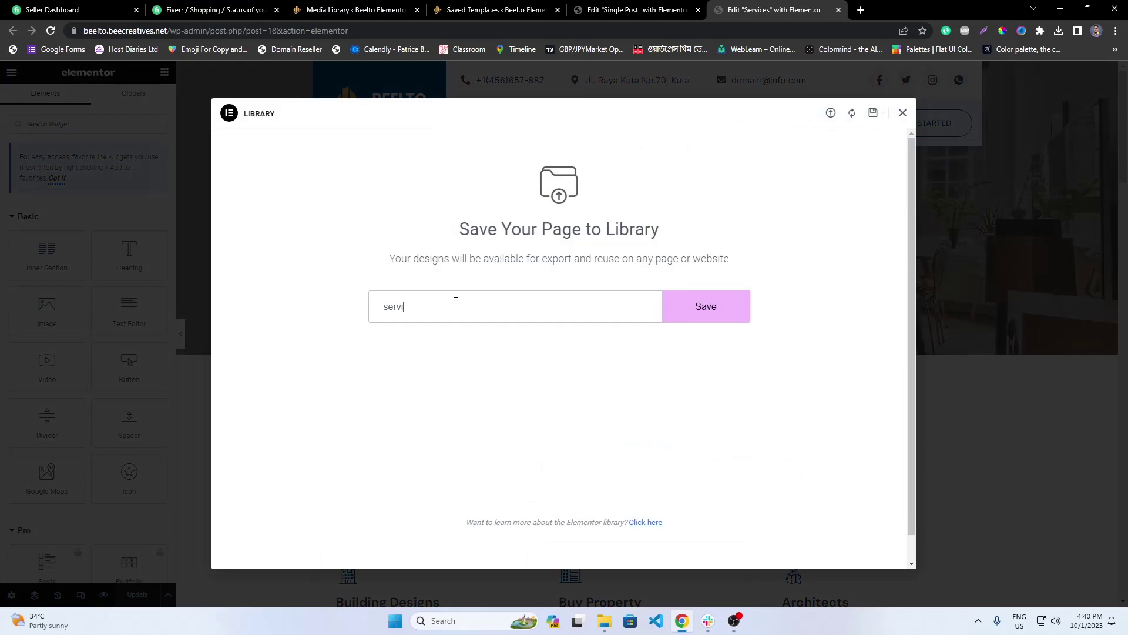
click(668, 306)
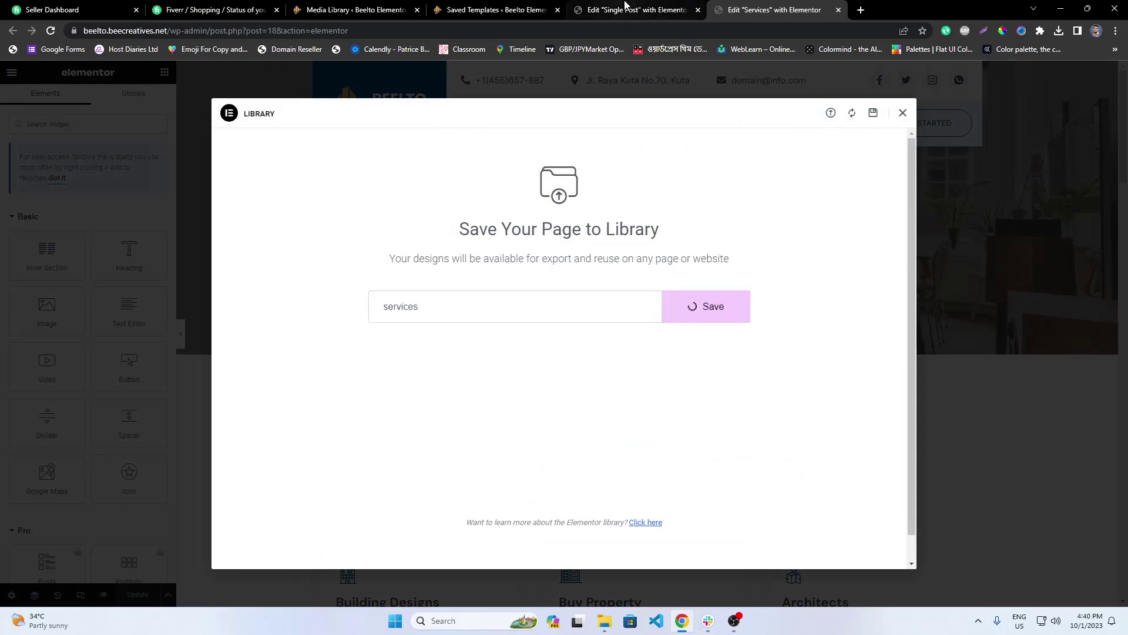
Step: Save the Single Post page as a library template and close the Single Post and Services editor tabs
click(637, 10)
click(168, 594)
click(144, 581)
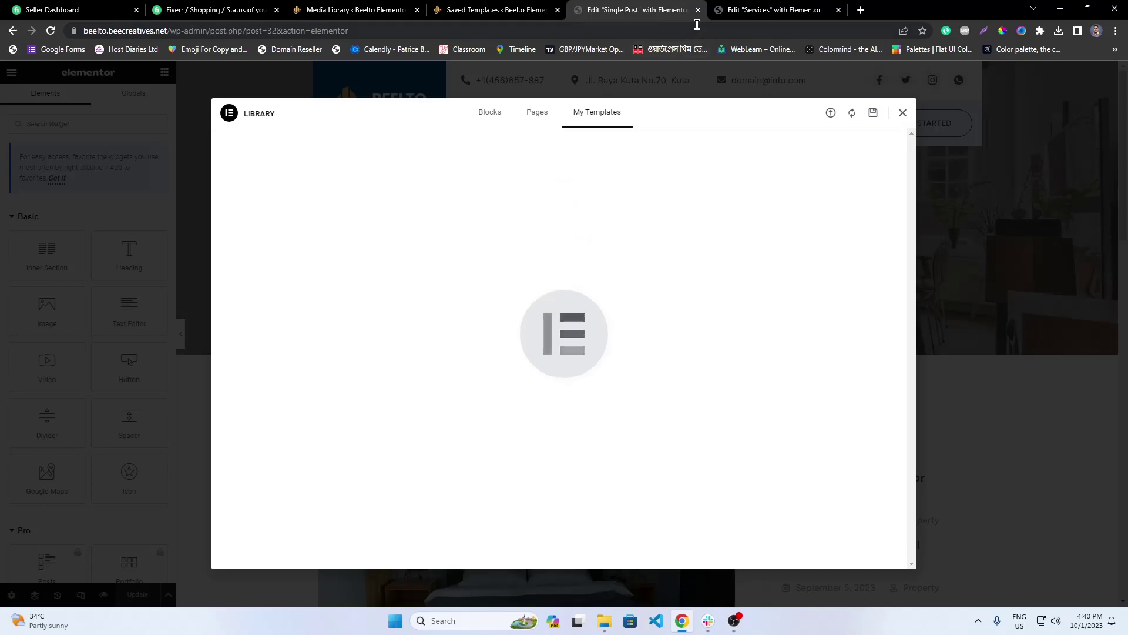
click(698, 10)
click(697, 10)
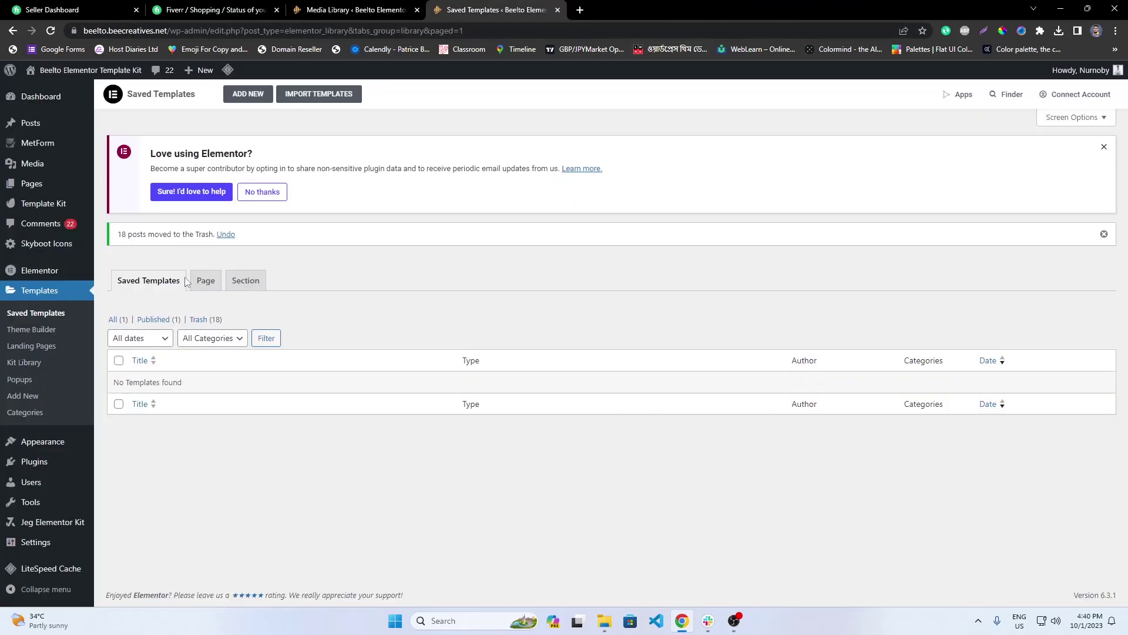
Step: Open the MetForm forms list in a new browser tab and open the Subscribe form for Elementor editing in another
mouse_move(9, 144)
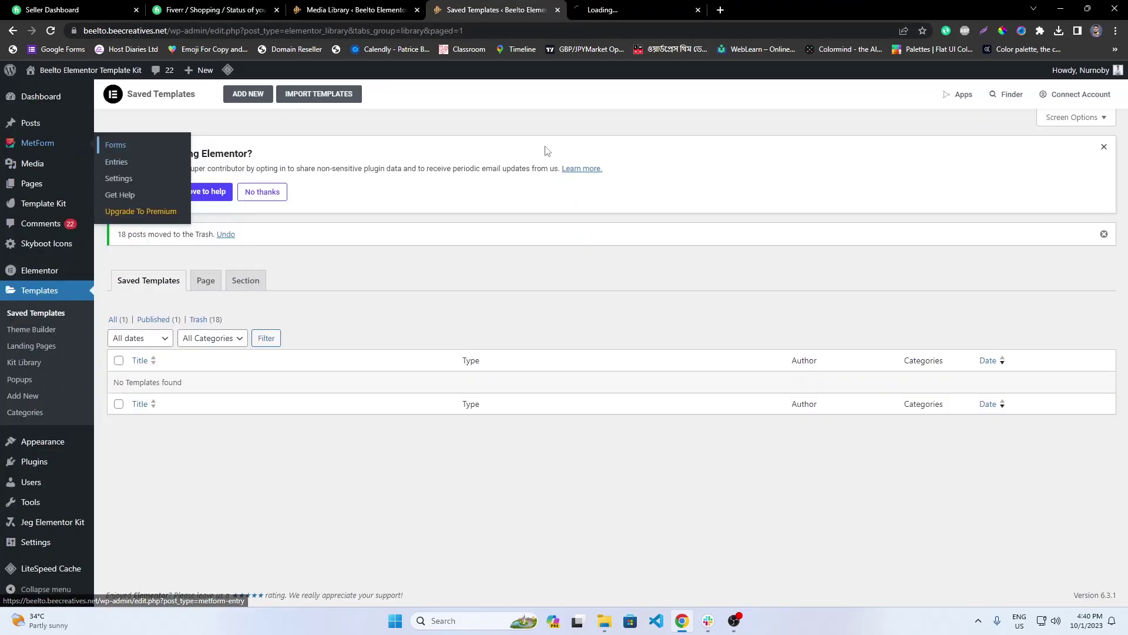
ctrl+shift+click(114, 144)
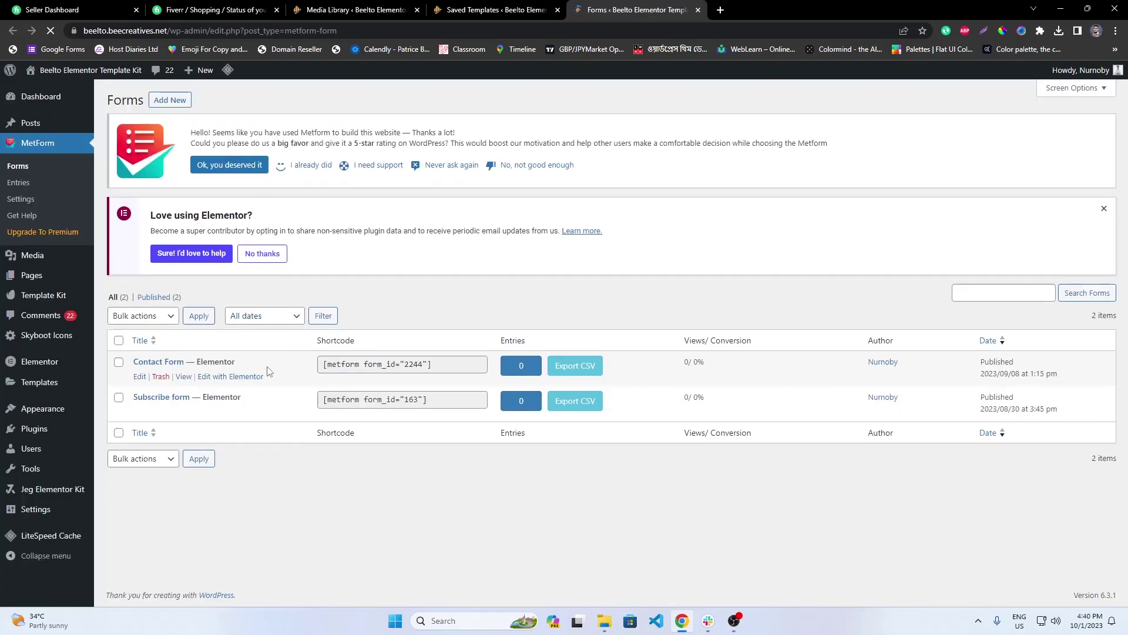
ctrl+click(236, 411)
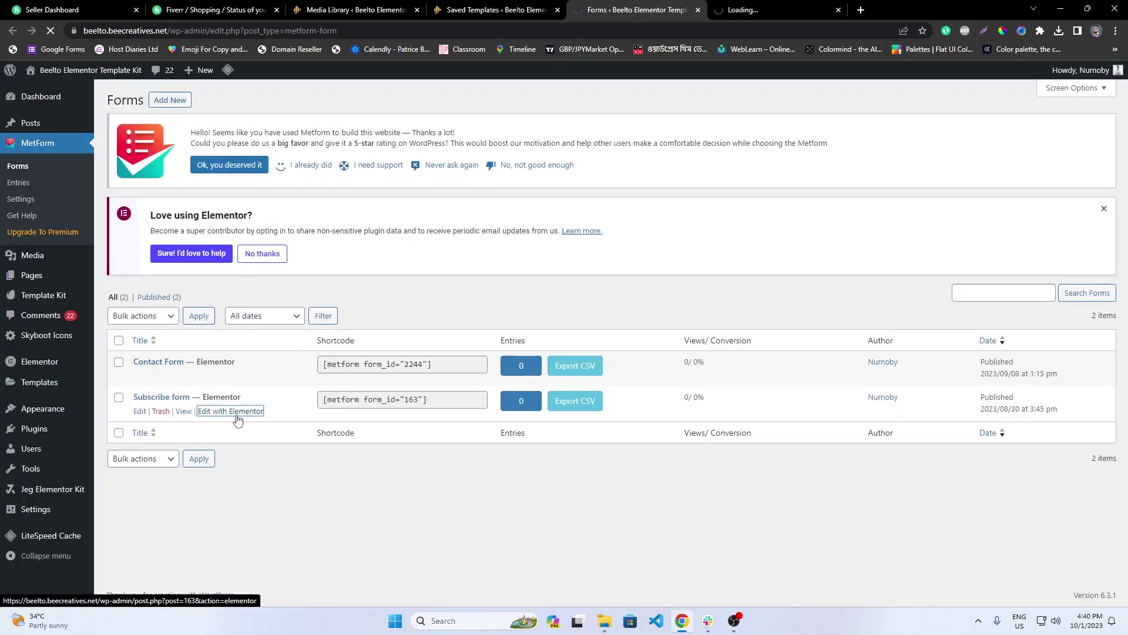
Step: Save the Contact Form to the Elementor library as a template named "metform contact"
click(770, 10)
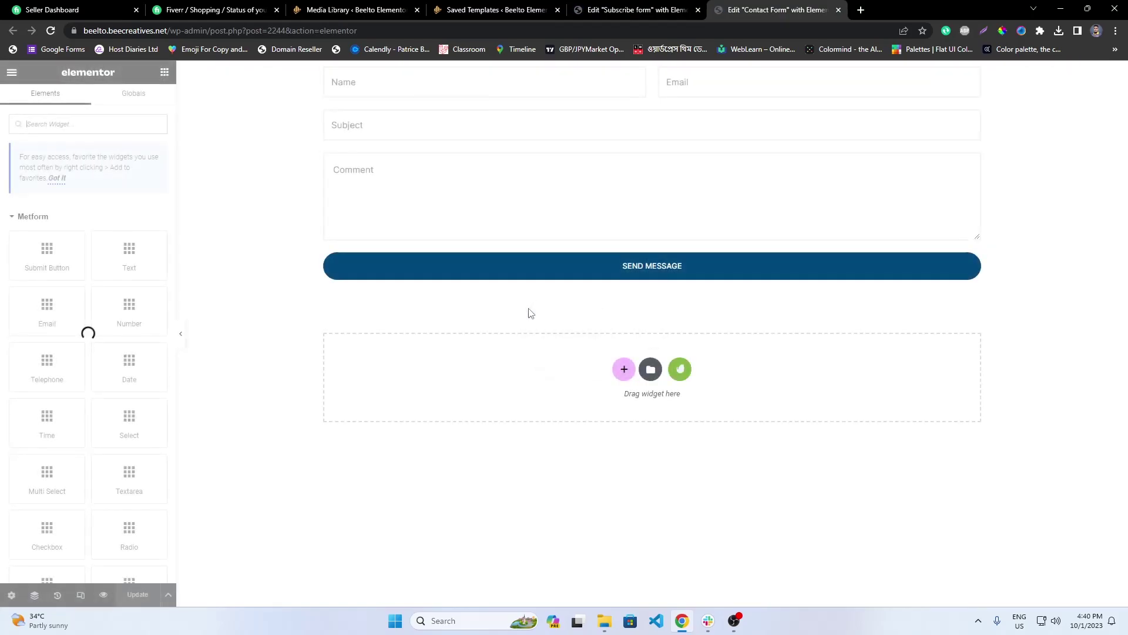
click(168, 594)
click(105, 564)
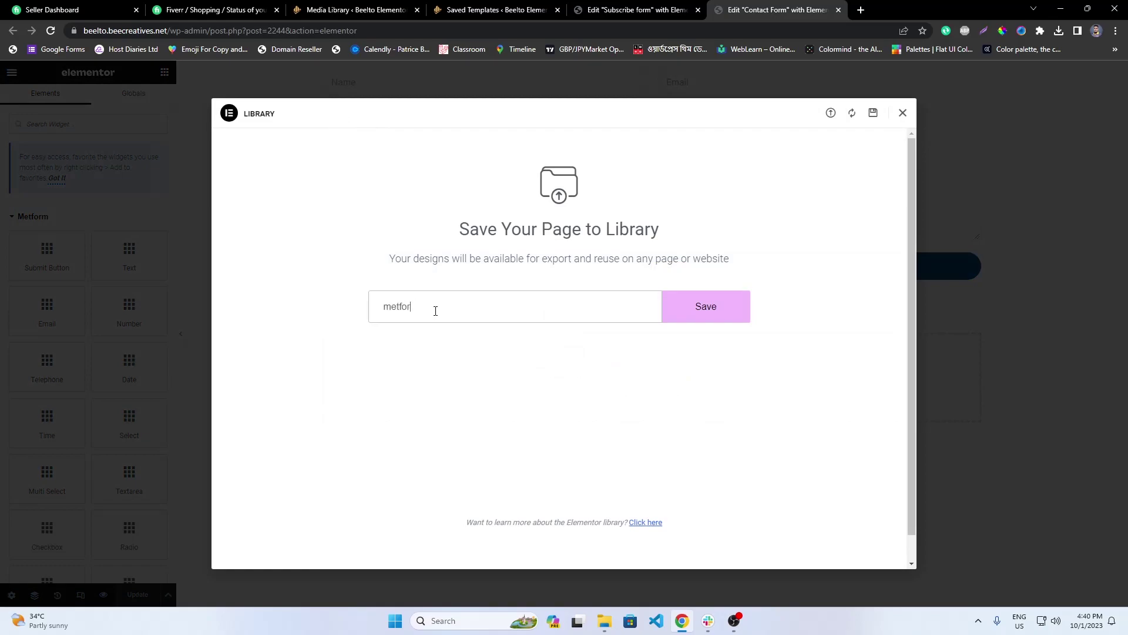
click(698, 311)
Step: Save the Subscribe form to the library as "metform subscribe" and close both form editor tabs
key(ctrl+shift+Tab)
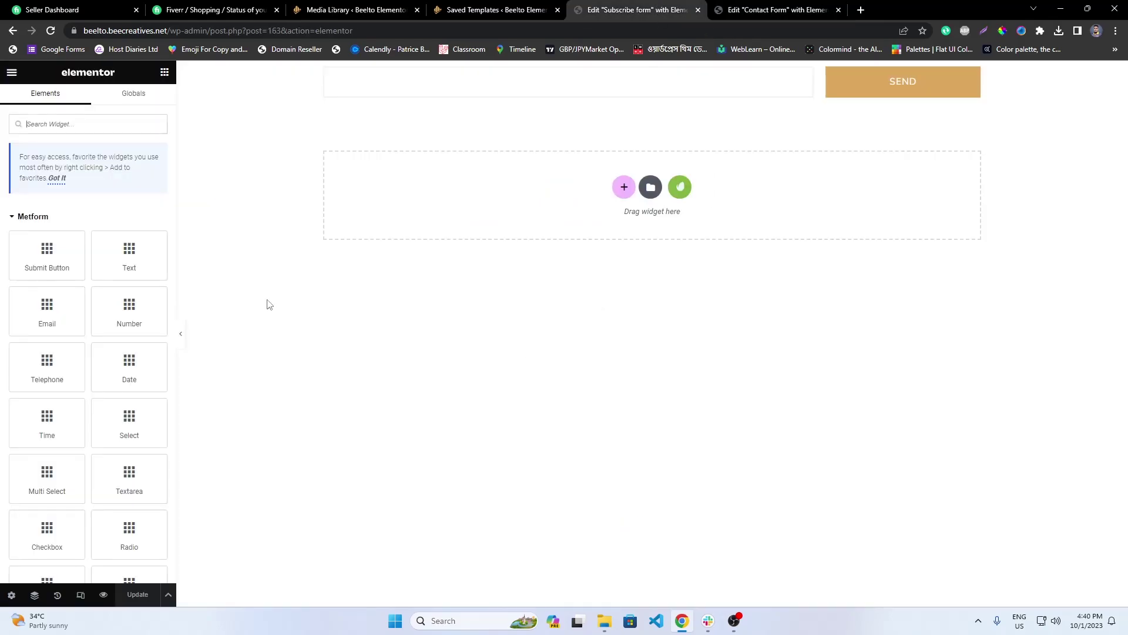
click(168, 594)
click(63, 565)
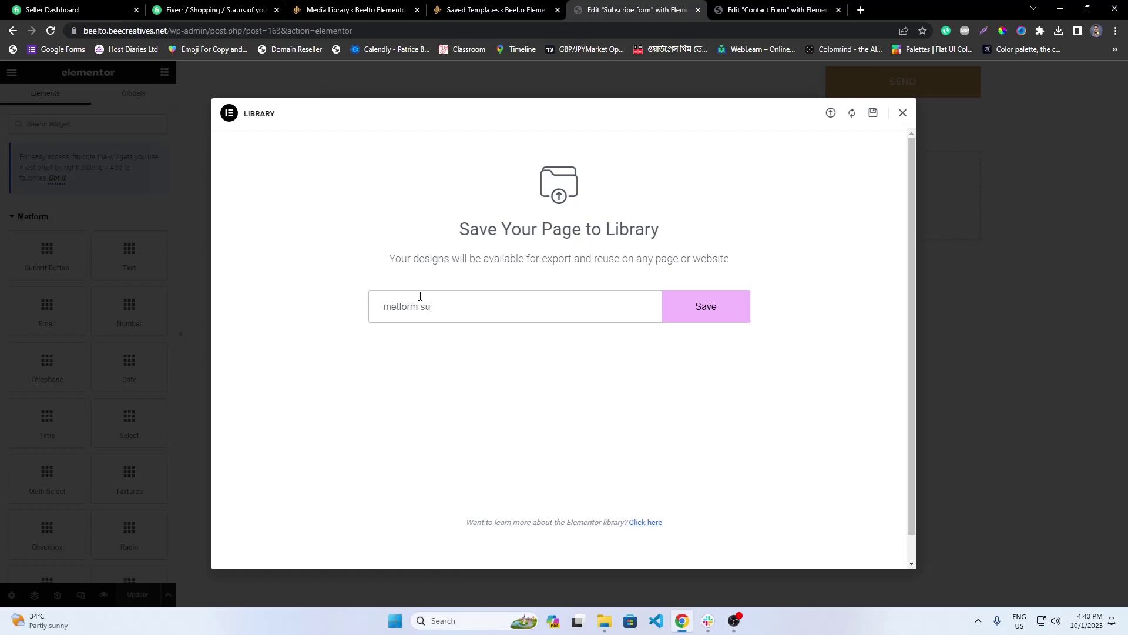
click(740, 310)
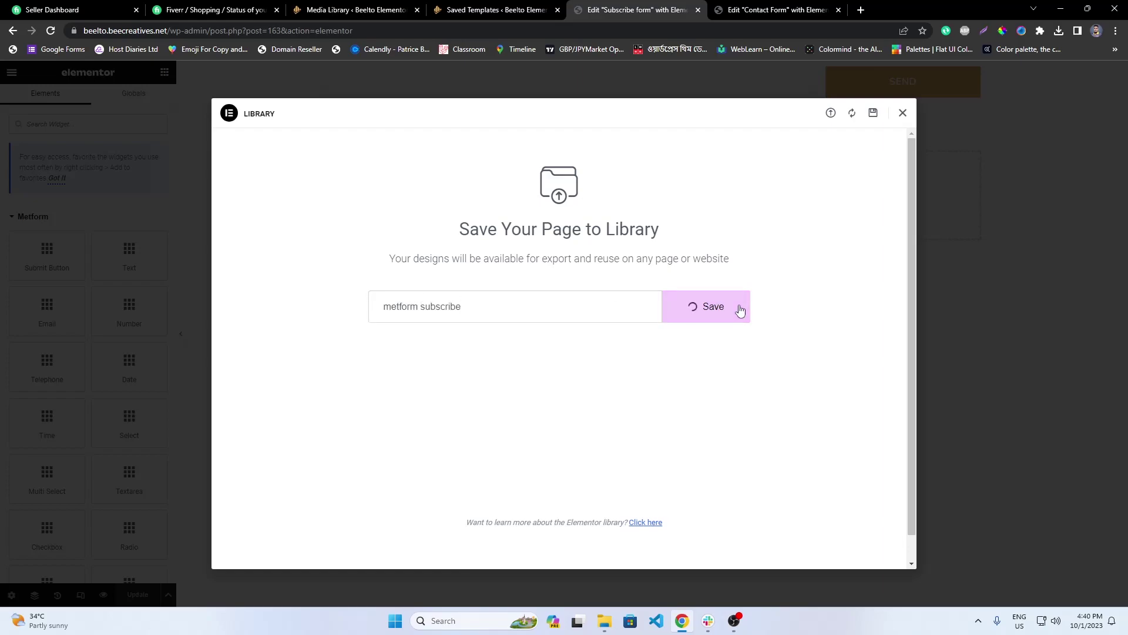
click(699, 9)
click(698, 10)
Step: Refresh the Saved Templates list to check the saved entries, and open the Template Kit's templates list
click(50, 31)
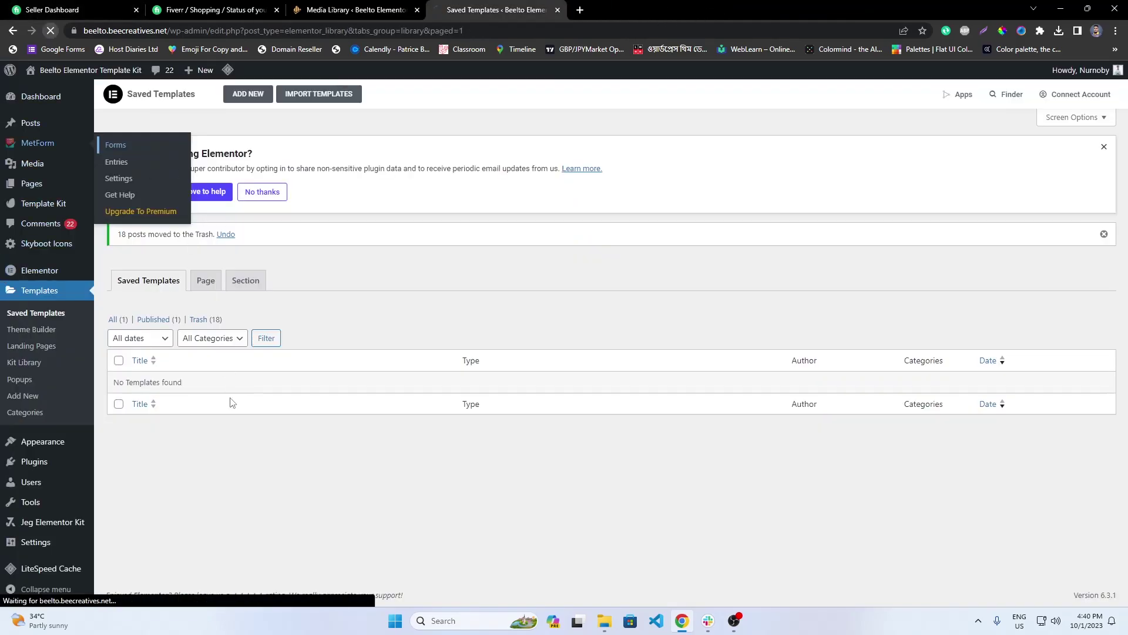
scroll(401, 448, down, 3)
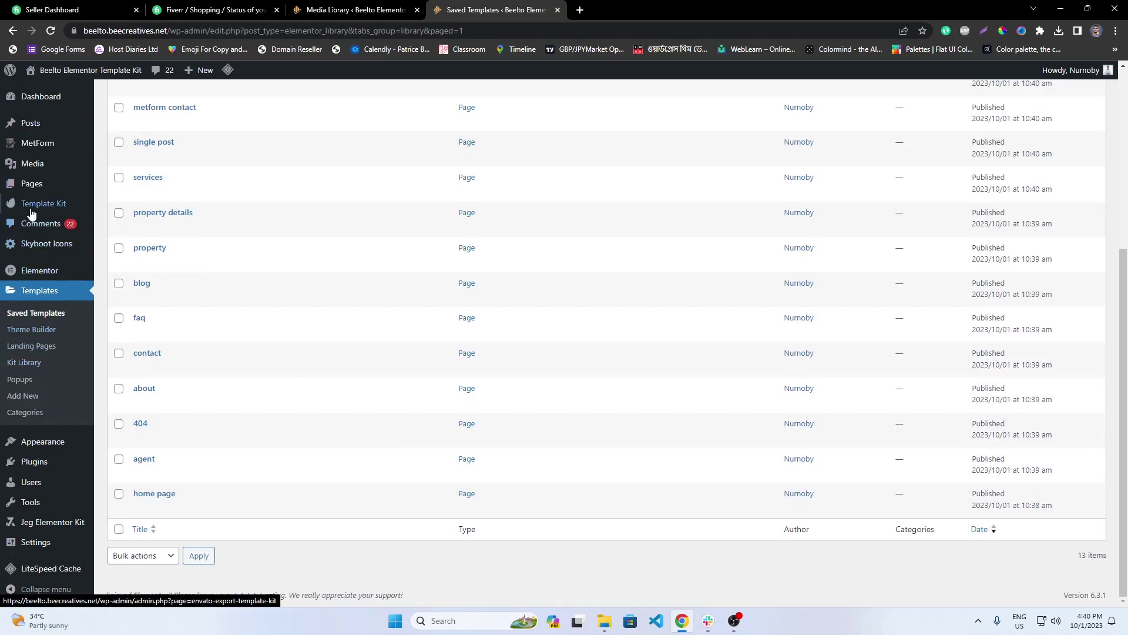
mouse_move(82, 210)
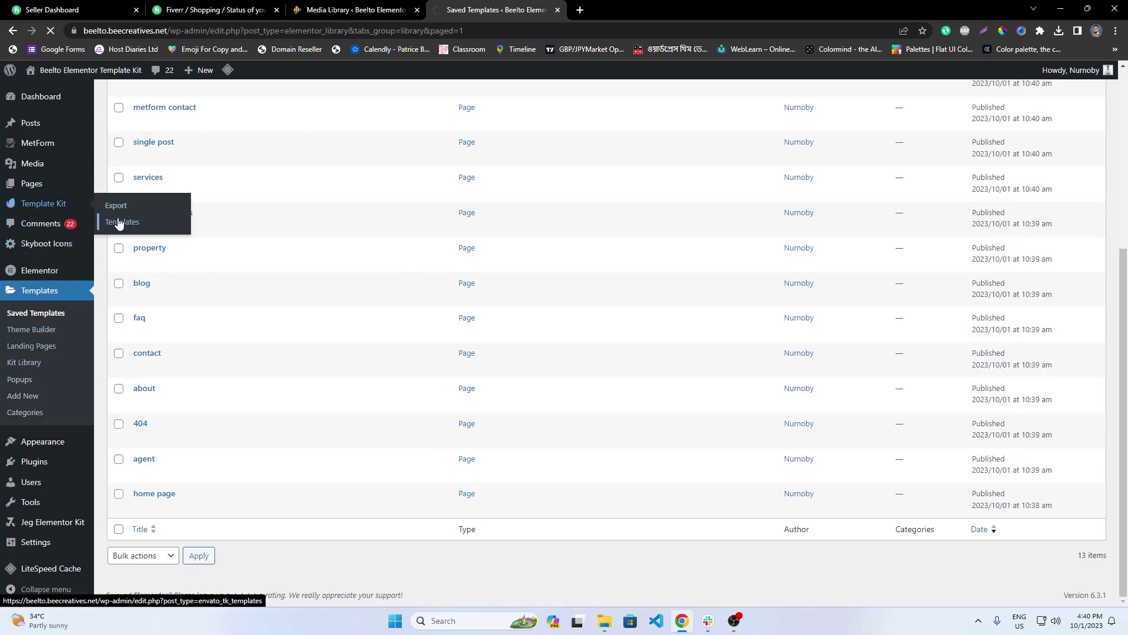
click(120, 223)
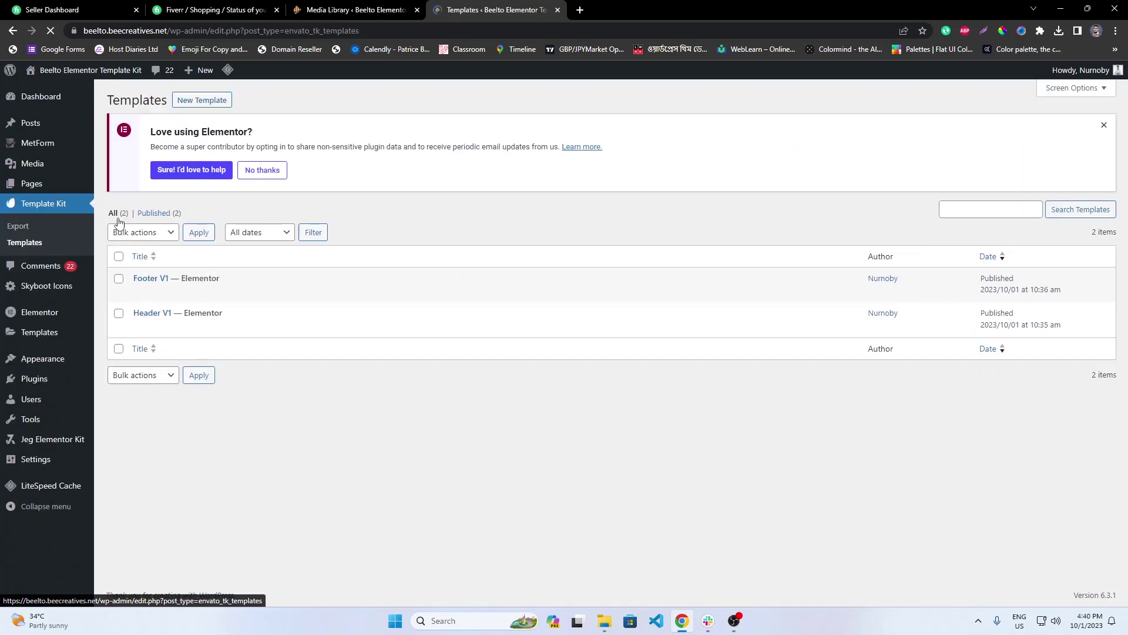
Step: Start a new Template Kit template titled "Home" that uses the Default template attribute
click(222, 104)
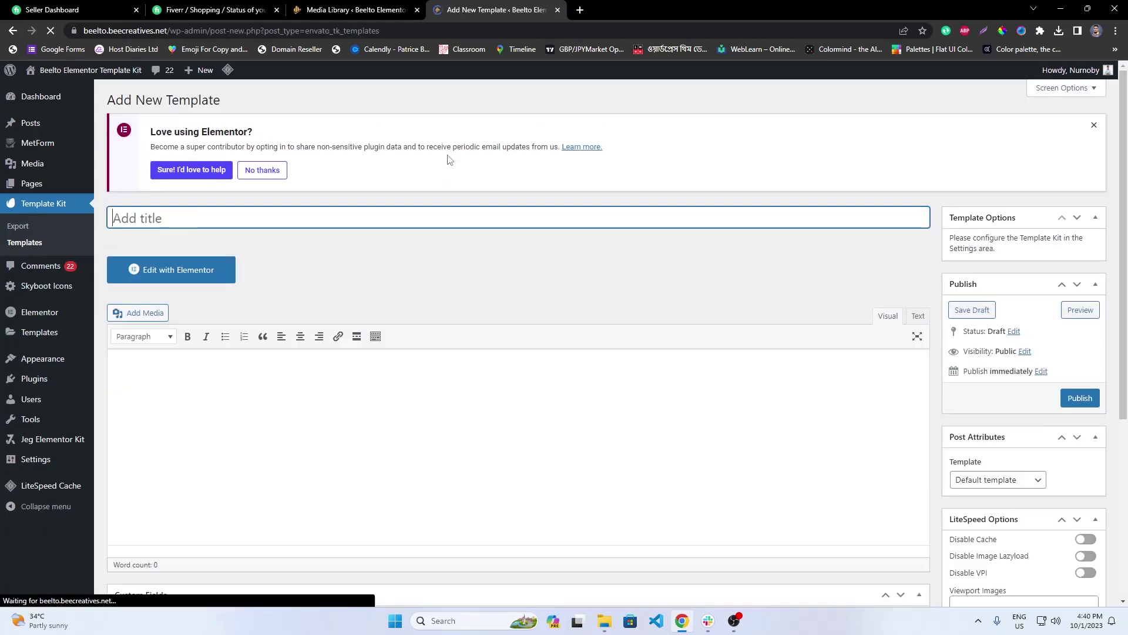
text(Home)
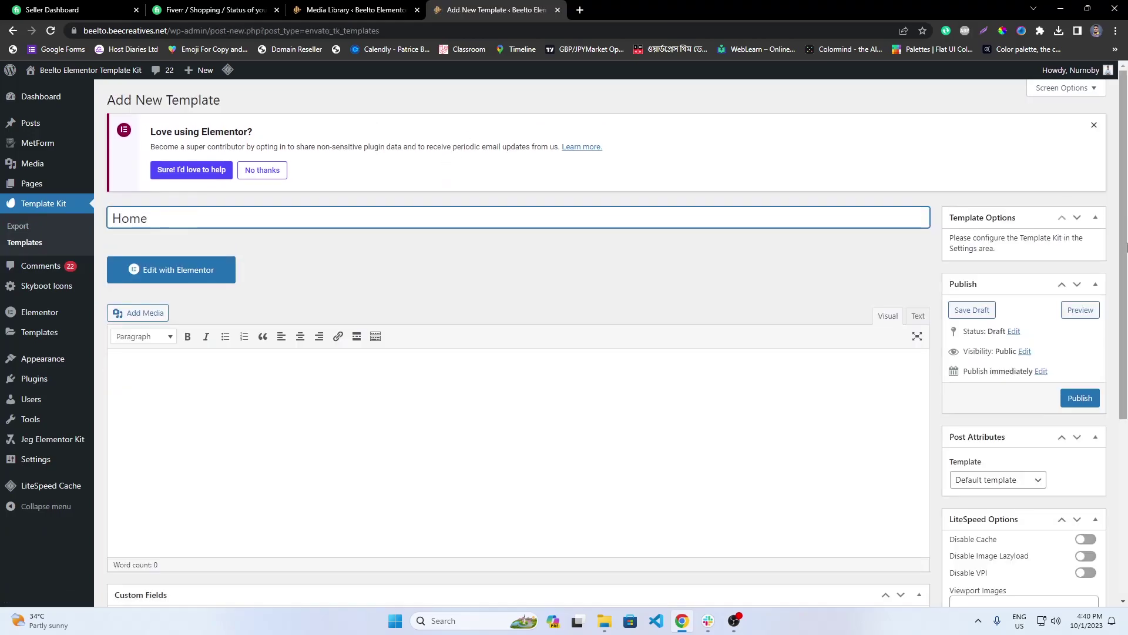
scroll(999, 459, down, 1)
click(1013, 422)
click(1013, 422)
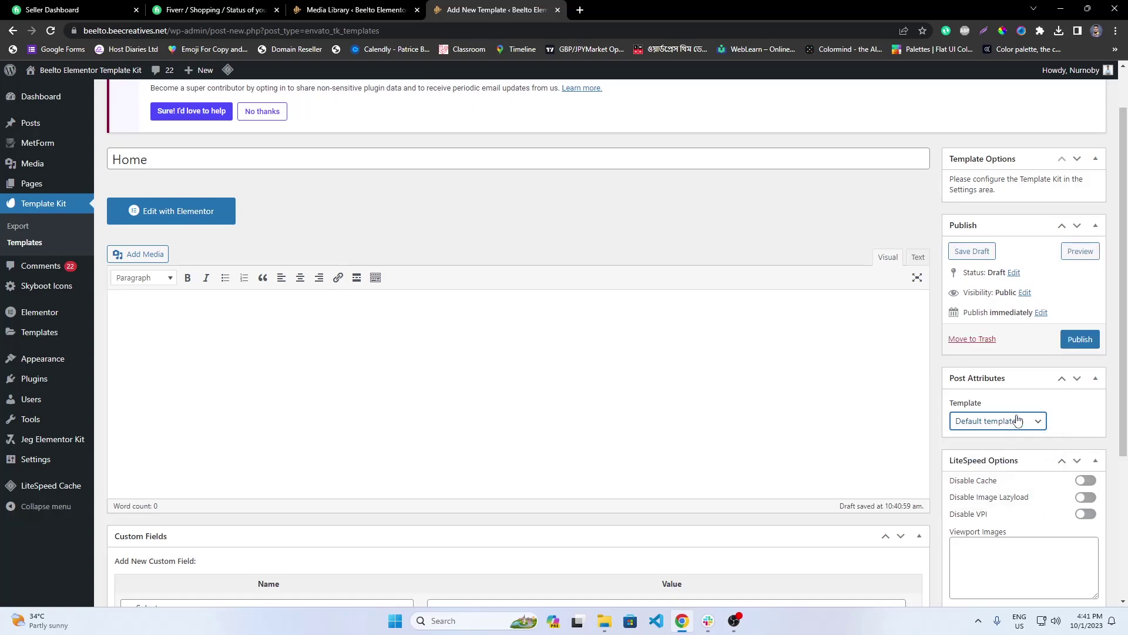
Step: Set the home page screenshot as the Home template's featured image and publish the template
scroll(985, 395, down, 4)
click(980, 534)
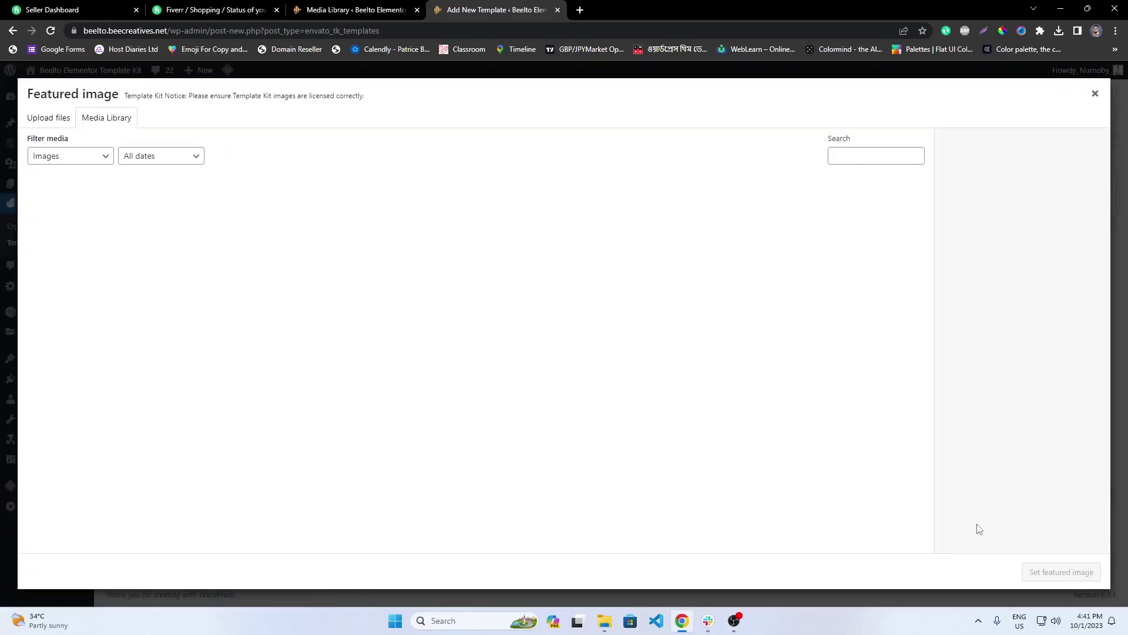
click(1062, 571)
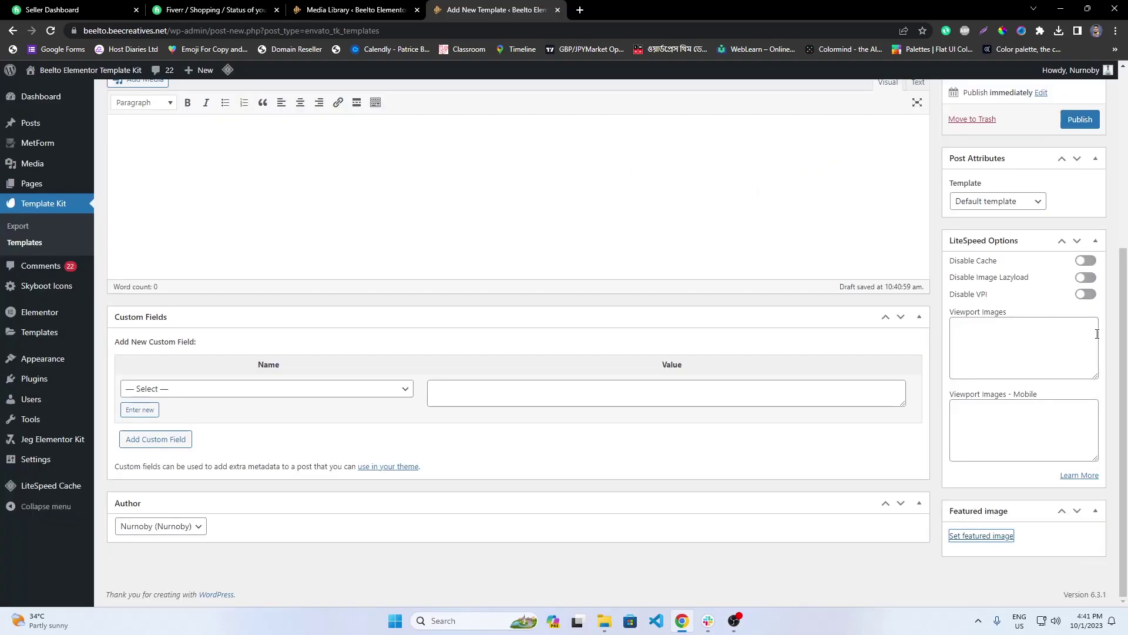
click(1080, 119)
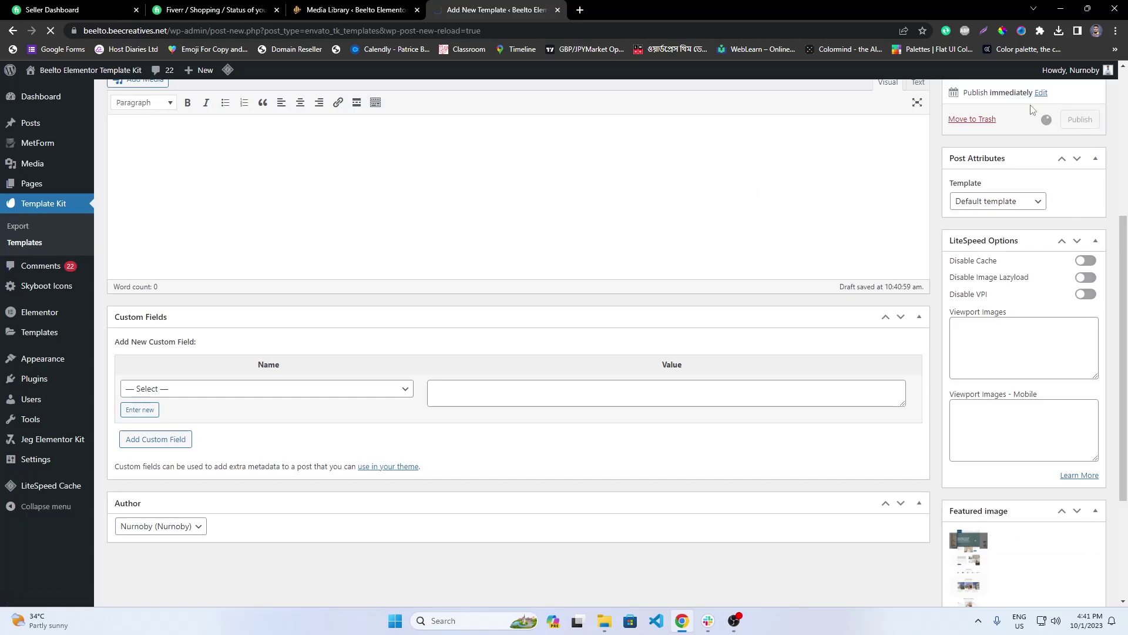
Step: Open the Home template in Elementor and insert the saved "home page" template after syncing the library, applying its page settings
click(196, 306)
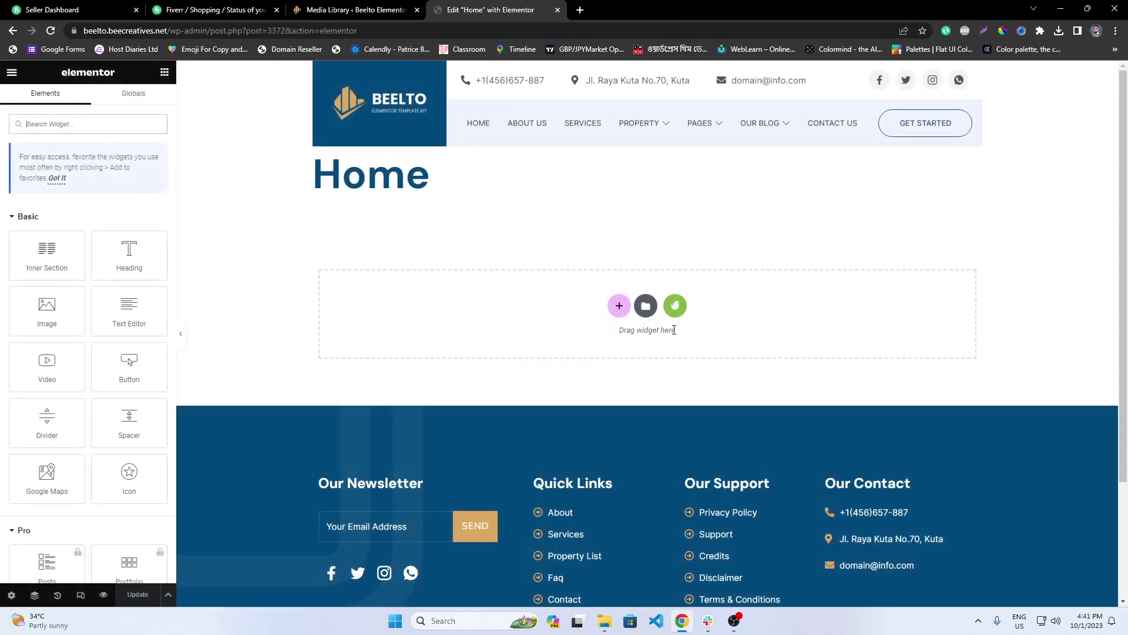
click(646, 306)
click(611, 121)
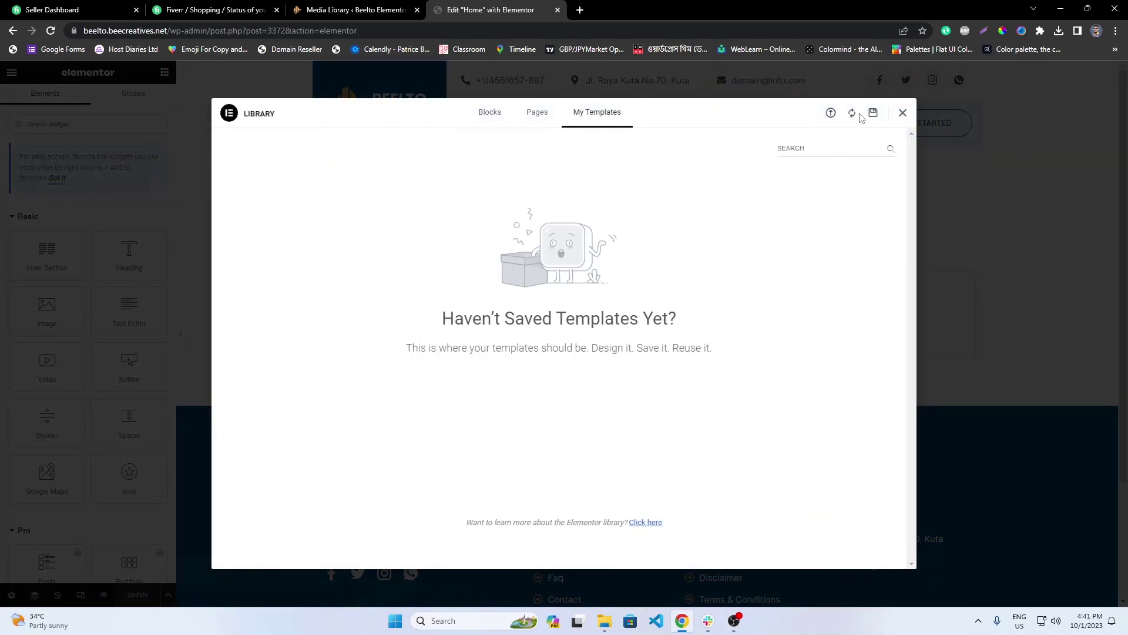
click(841, 118)
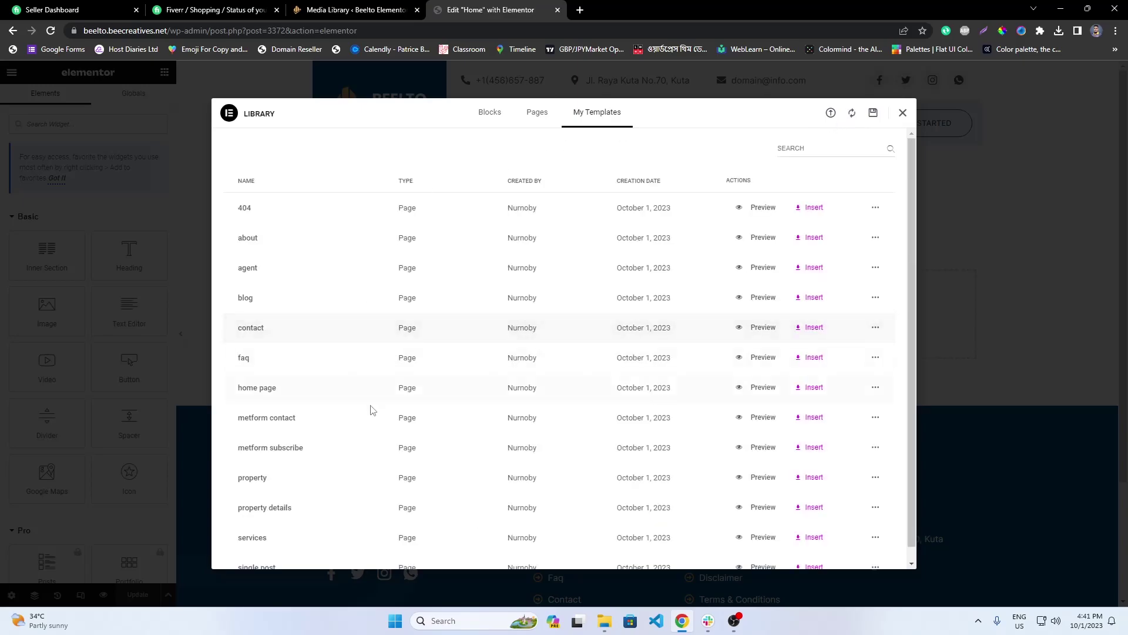
click(801, 388)
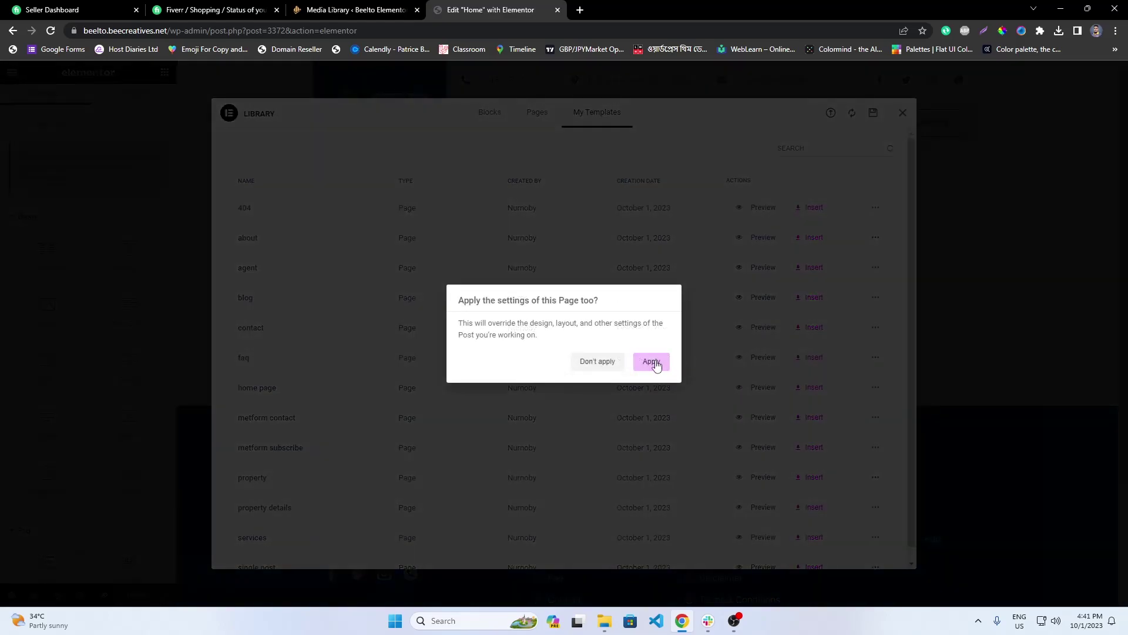
click(652, 362)
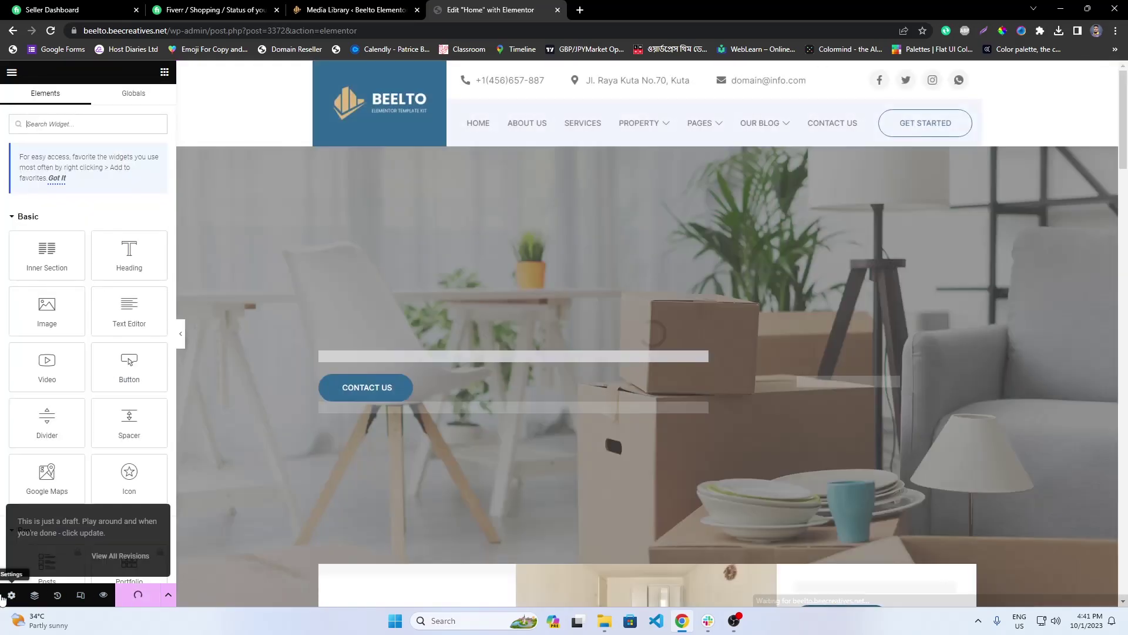
Step: Change the Home template's page layout to Elementor Canvas and update it
click(12, 594)
click(124, 373)
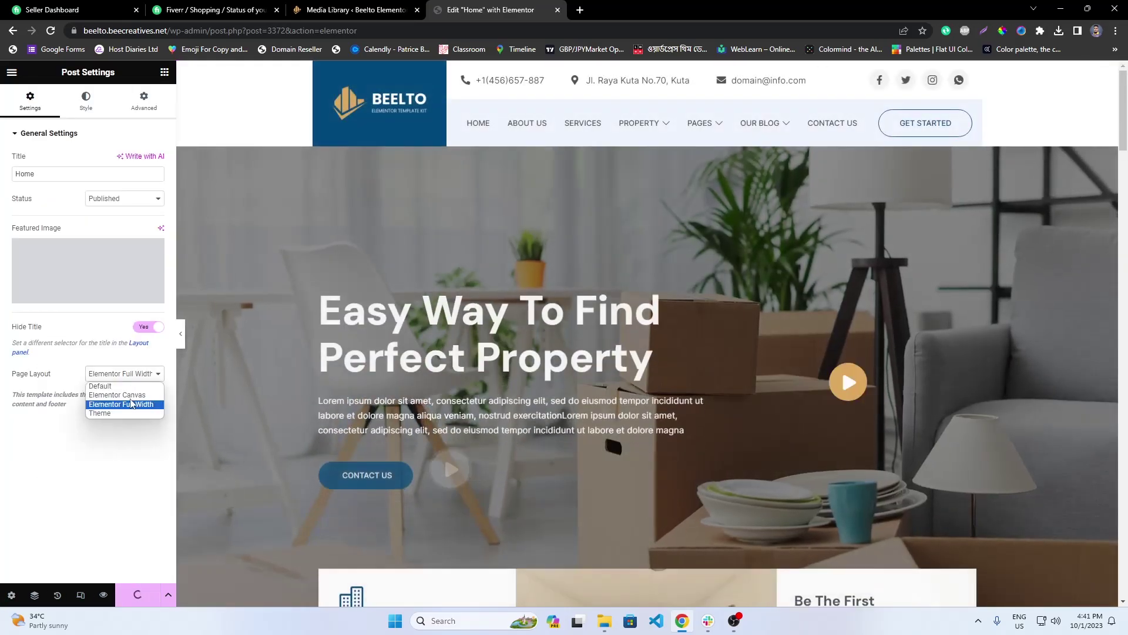
click(125, 394)
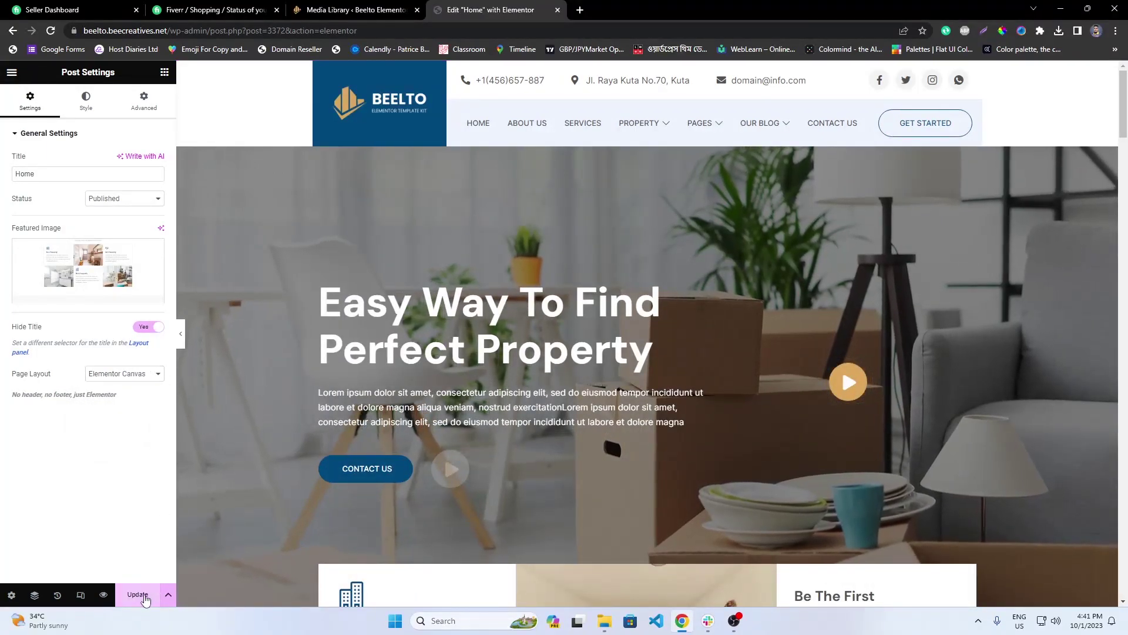
click(146, 597)
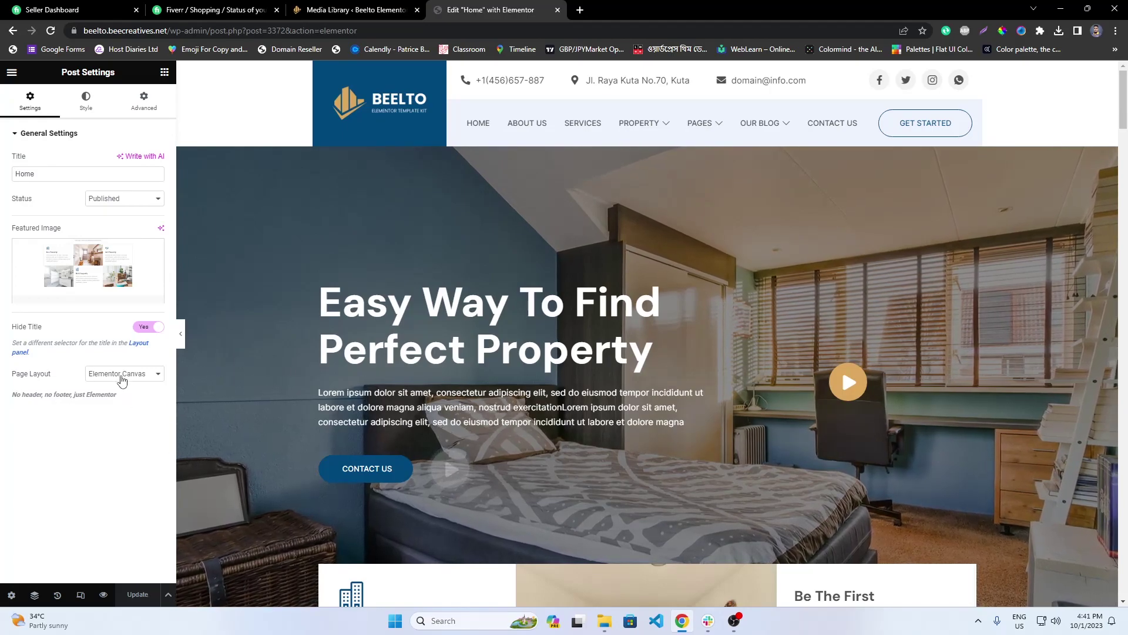
Step: Set the Home template's page layout to Default, update it, and exit to the WordPress editor
click(122, 381)
click(138, 382)
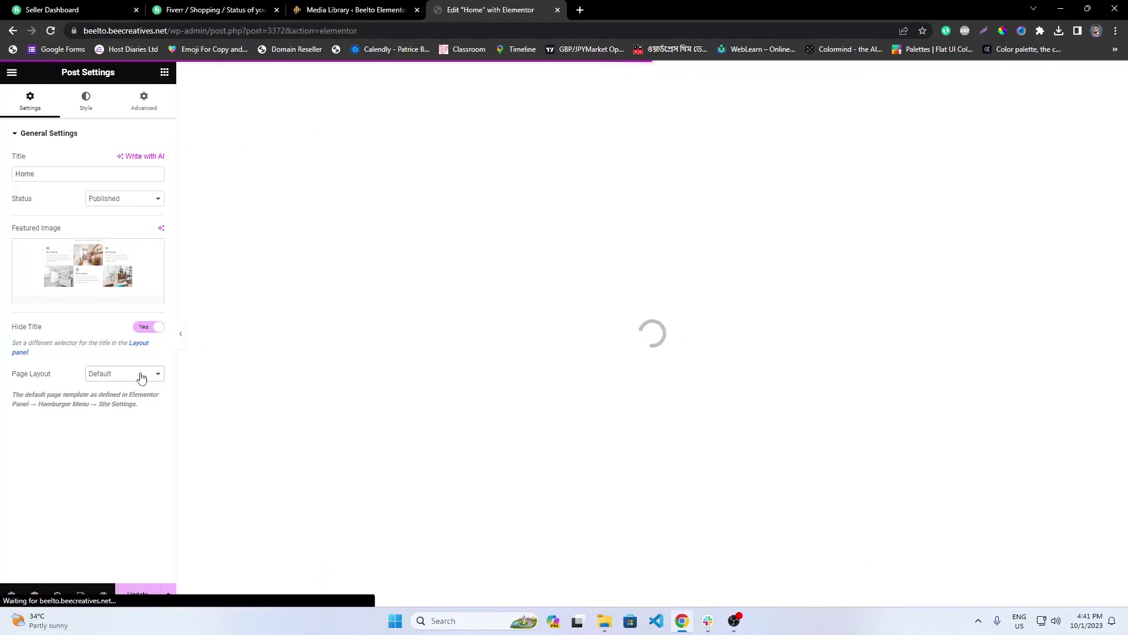
click(140, 376)
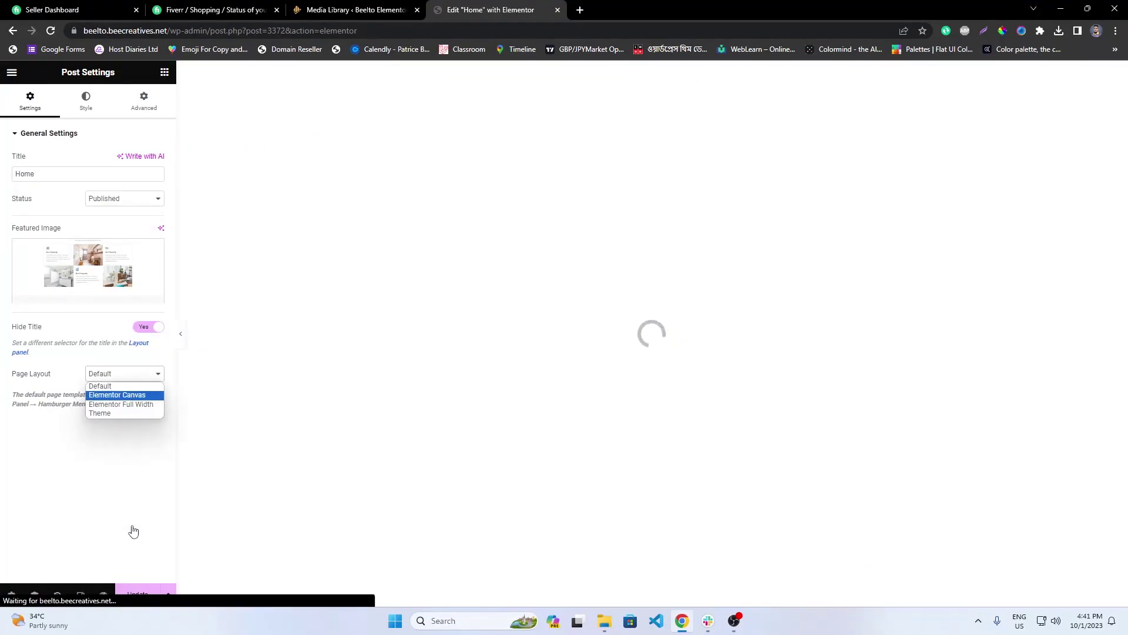
click(147, 599)
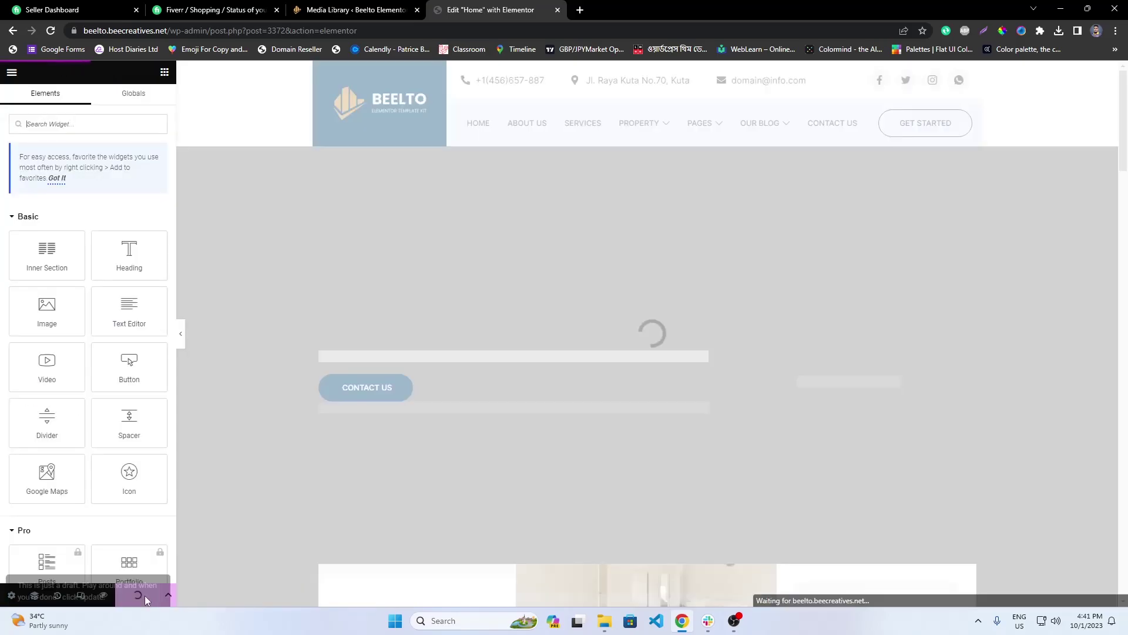
click(146, 596)
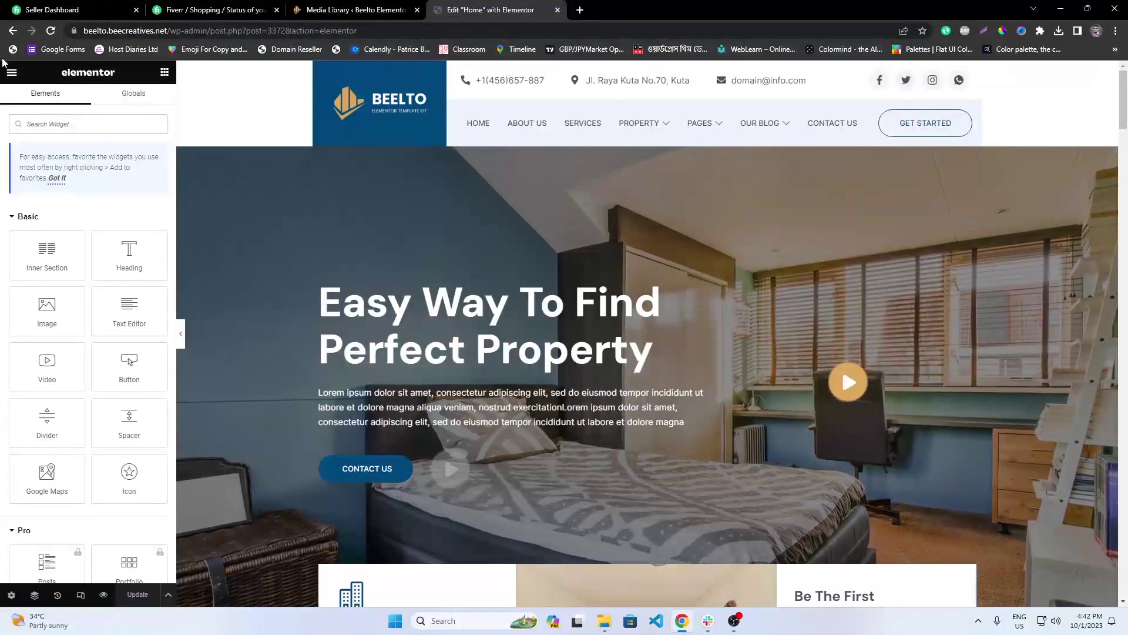
click(12, 72)
click(90, 277)
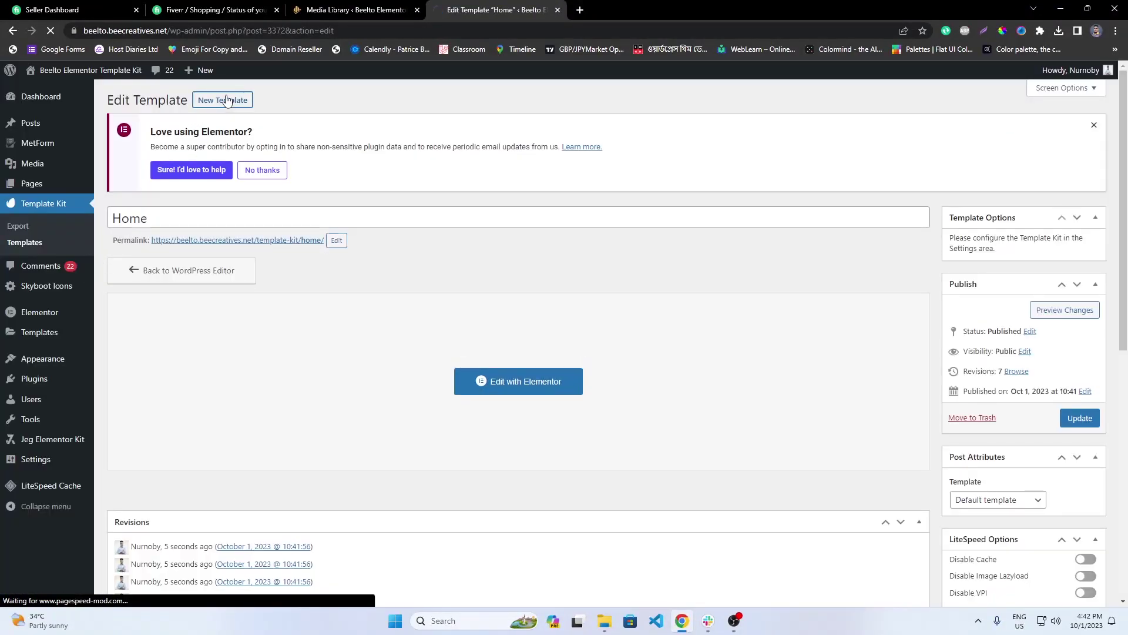
Step: Start a new kit template titled "About Us" with the Default template, checking the page's name on the live site
click(227, 102)
text(About)
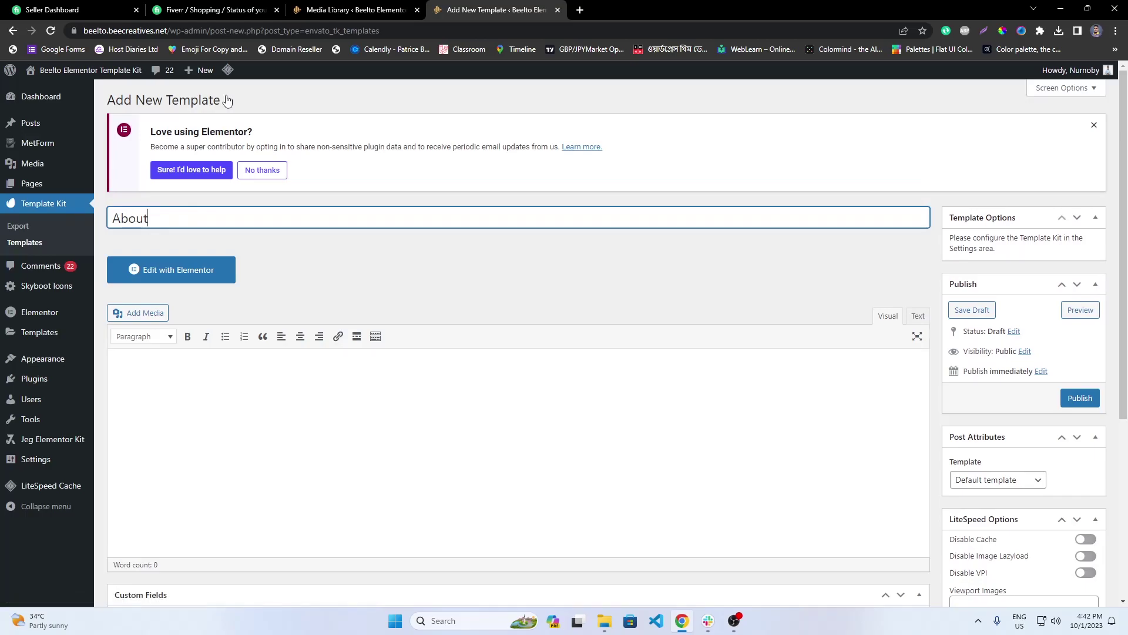
middle_click(58, 91)
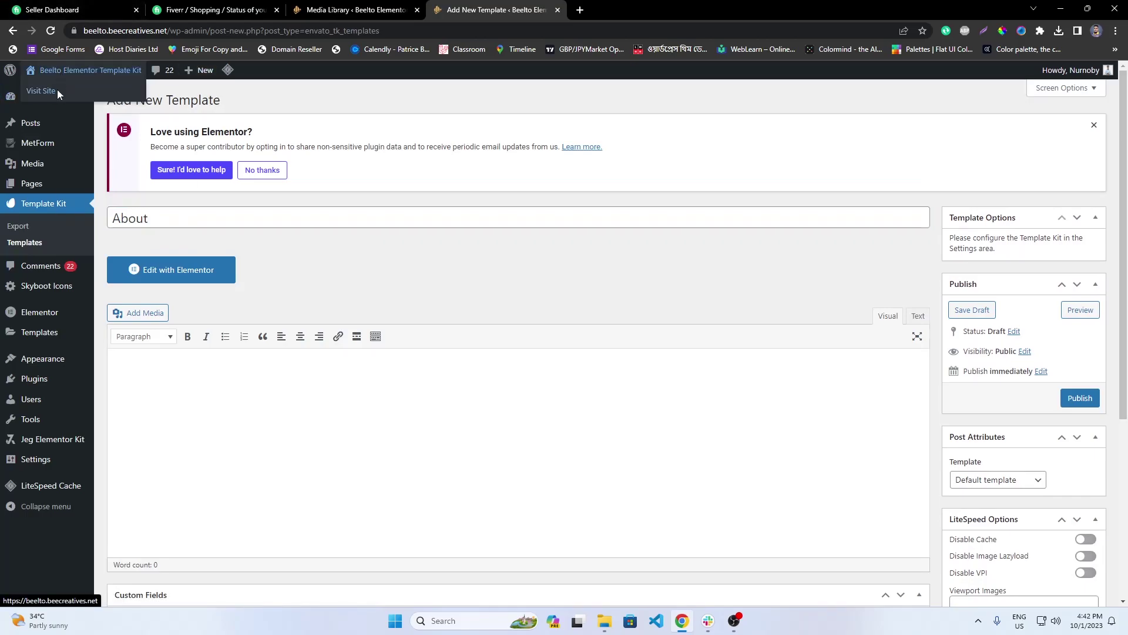
click(611, 10)
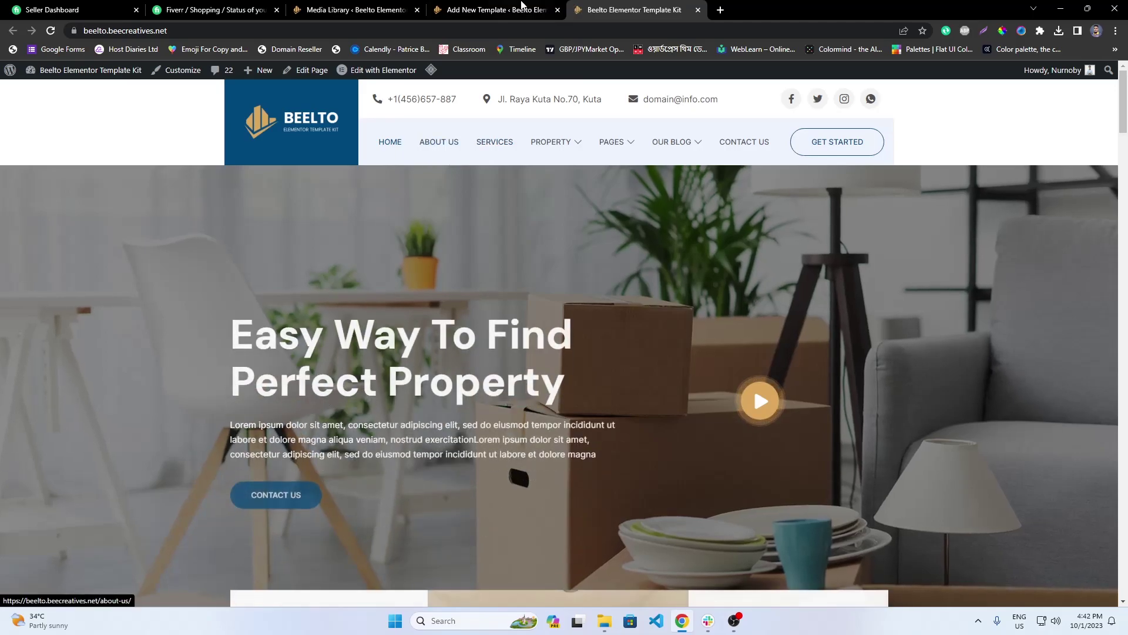
key(ctrl+shift+Tab)
click(370, 212)
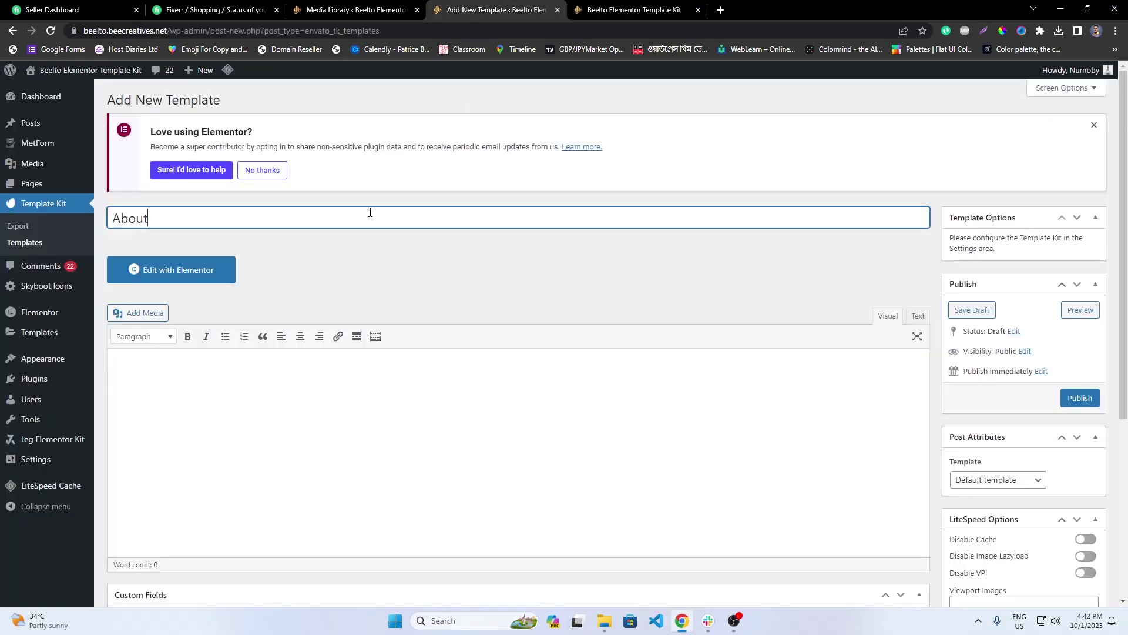
click(997, 480)
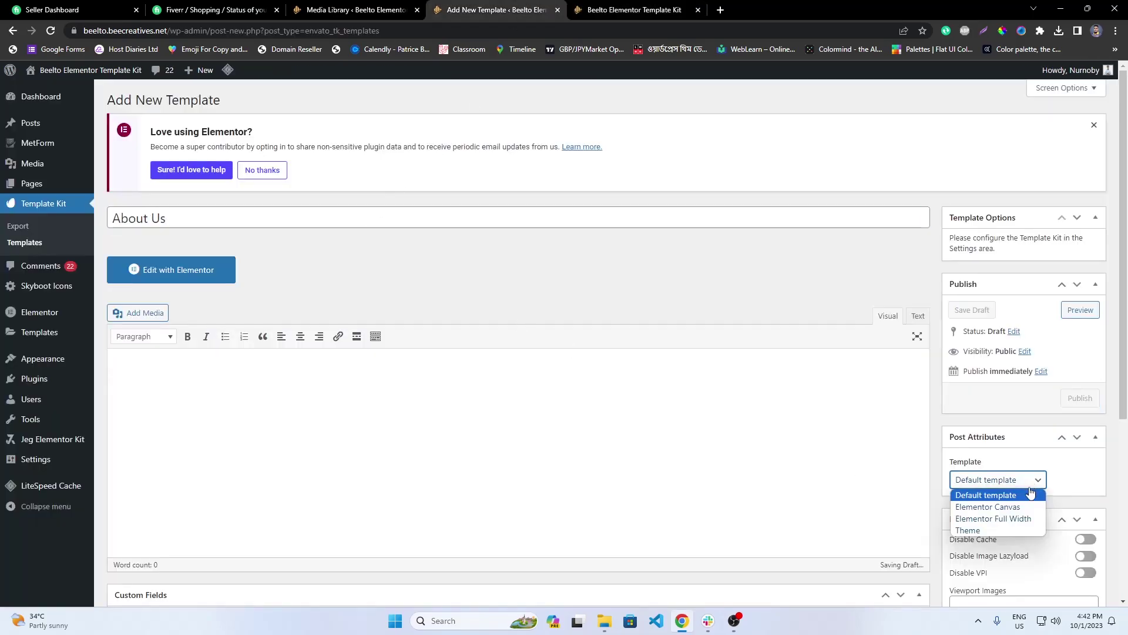
click(972, 494)
Step: Set 01_about.png from the media library as the About Us template's featured image and publish the template
scroll(958, 511, down, 5)
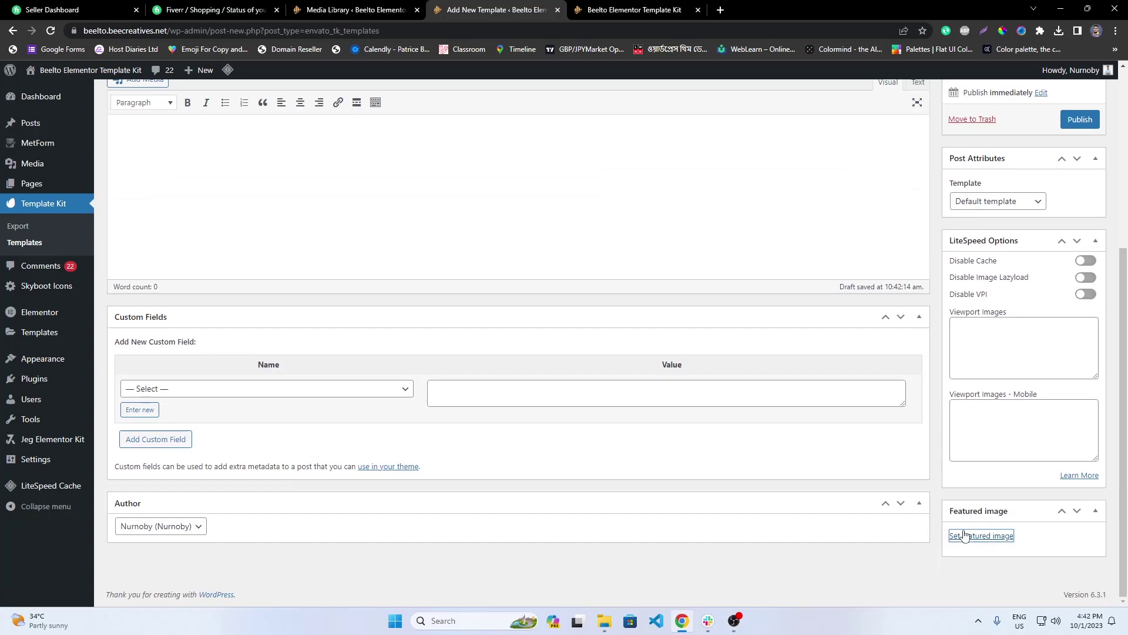
click(965, 537)
click(352, 329)
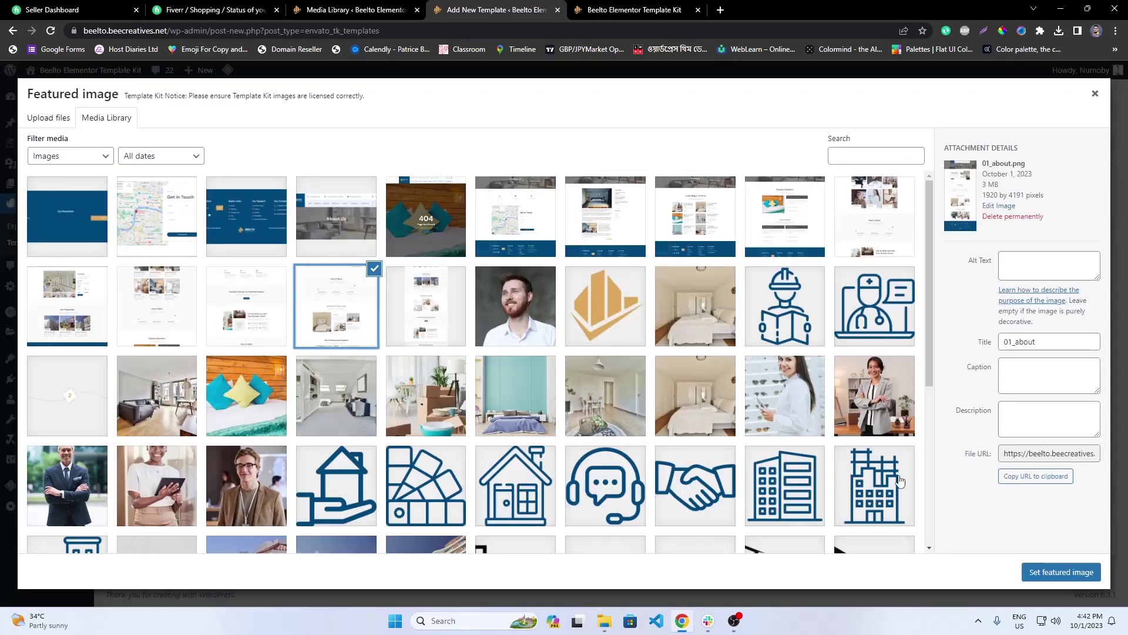
click(1061, 572)
scroll(946, 232, up, 3)
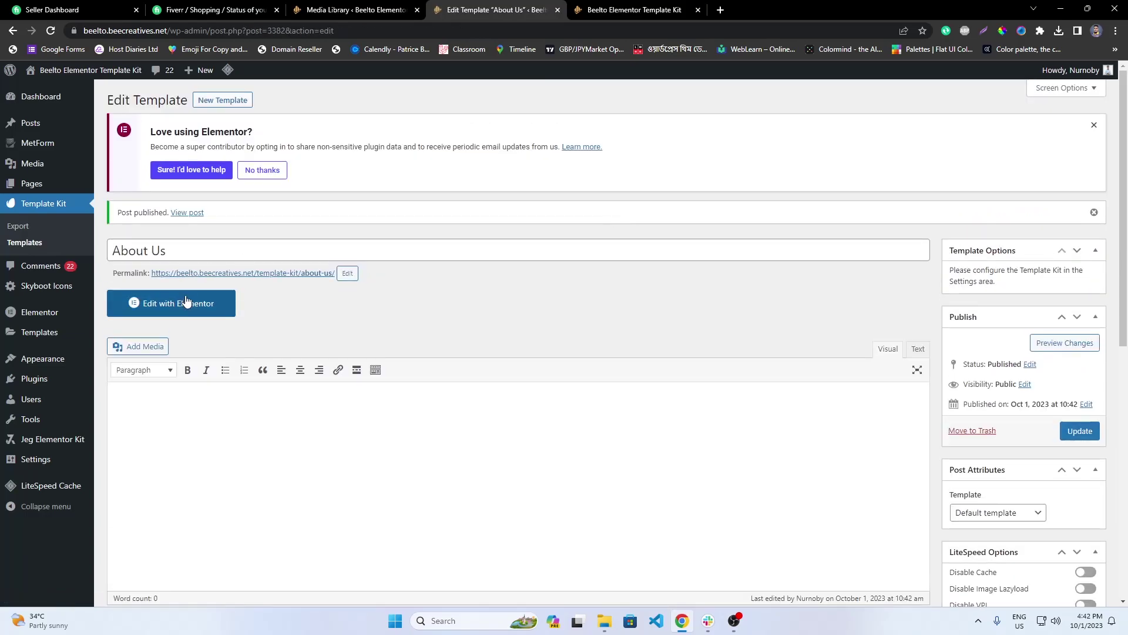
Step: Open the About Us template in Elementor and insert the saved "about" template, applying its page settings
click(184, 302)
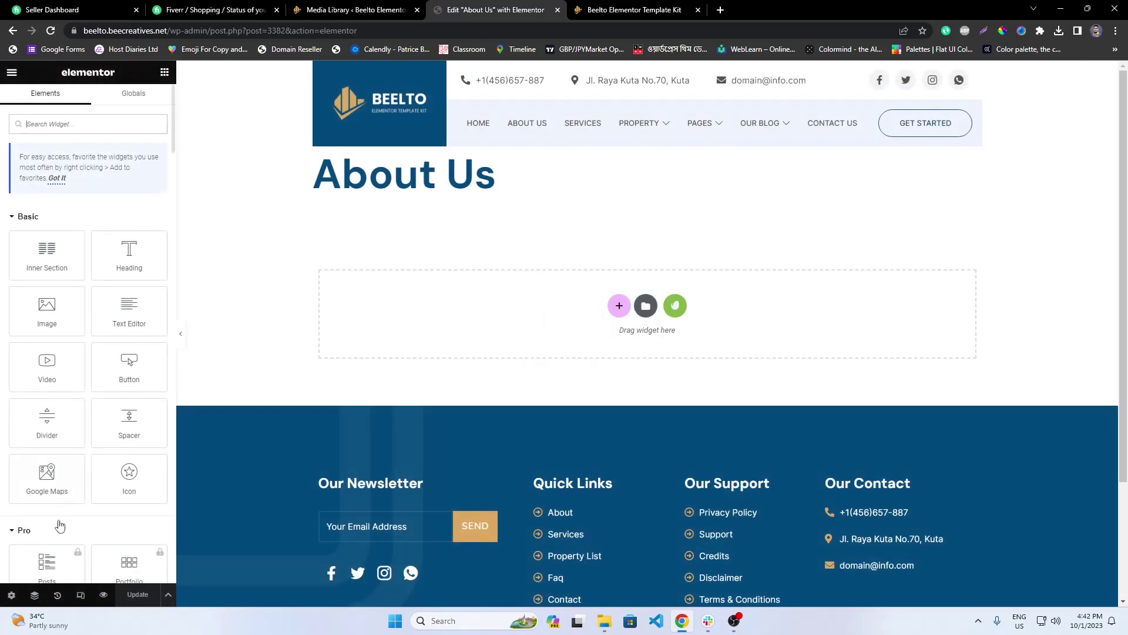
click(646, 306)
click(578, 115)
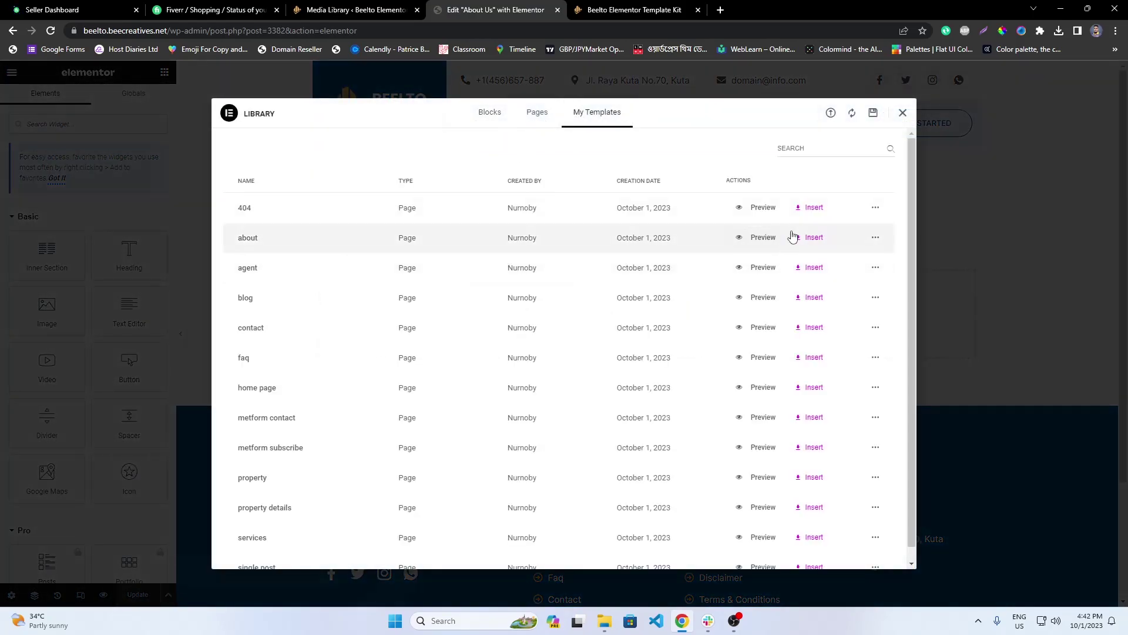
click(811, 237)
click(659, 361)
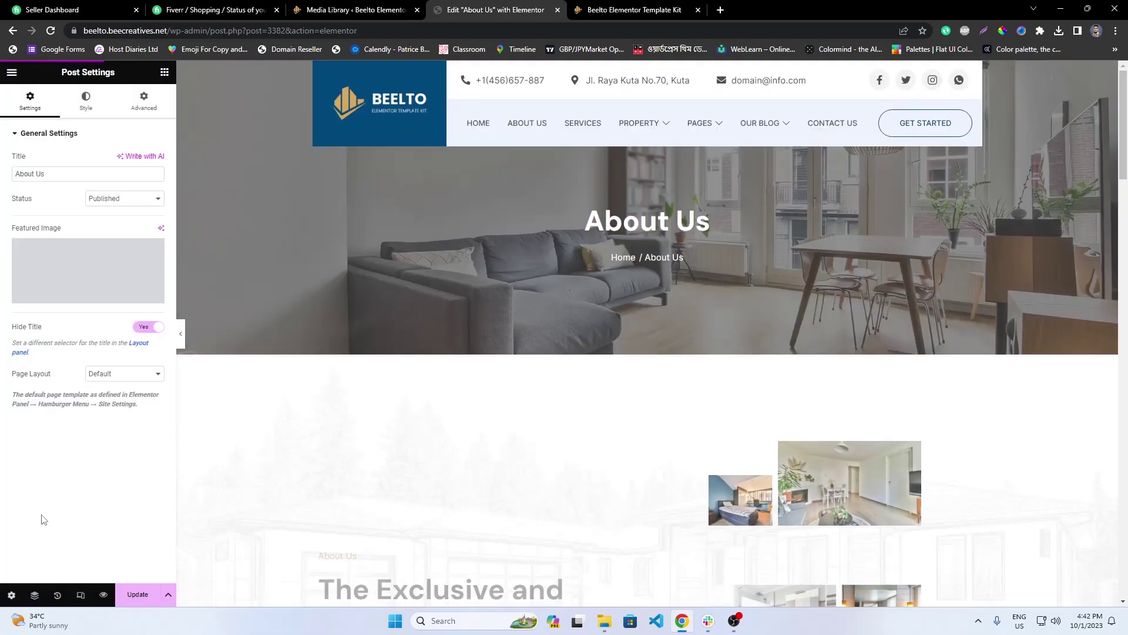
Step: Change the About Us template's page layout to Elementor Canvas, update it, and exit to the WordPress editor
click(123, 374)
click(125, 399)
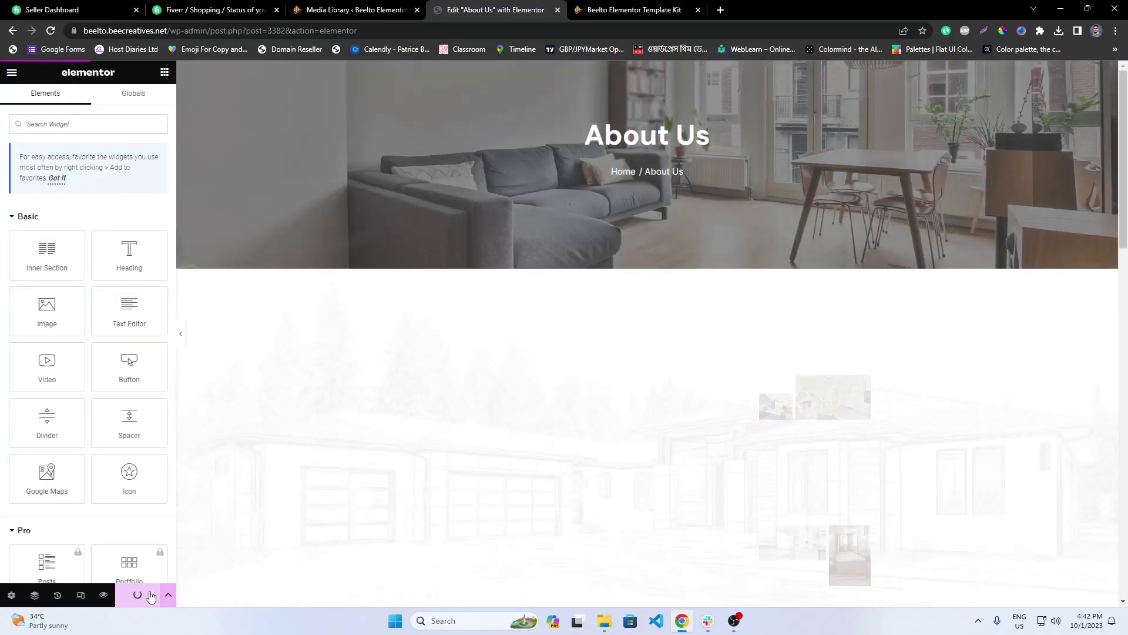
click(139, 595)
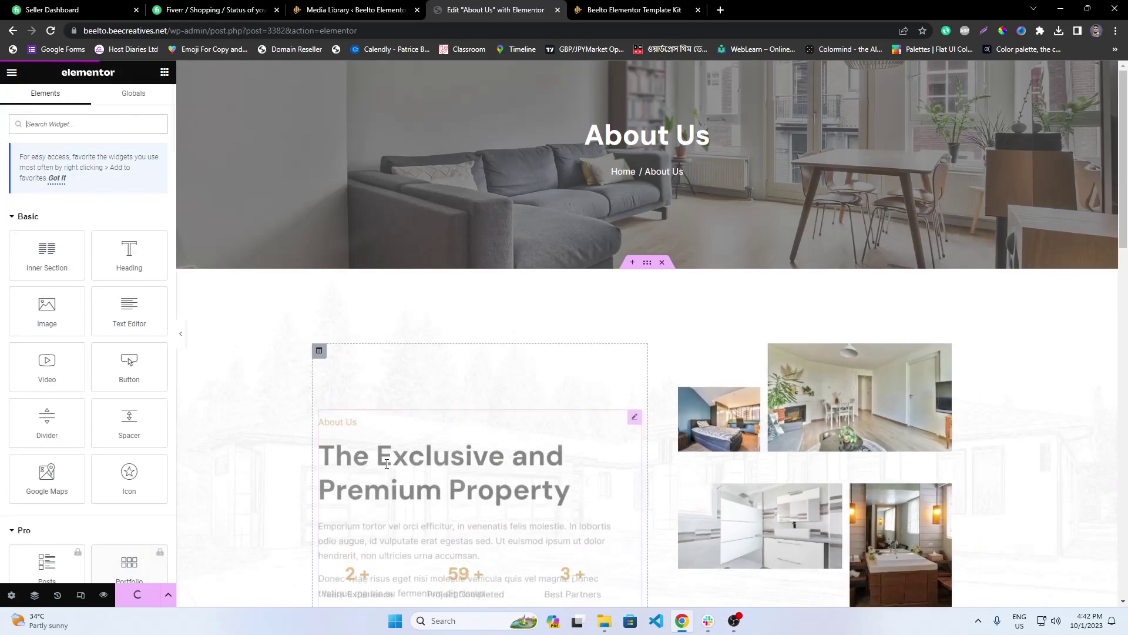
scroll(385, 464, down, 8)
scroll(385, 464, down, 15)
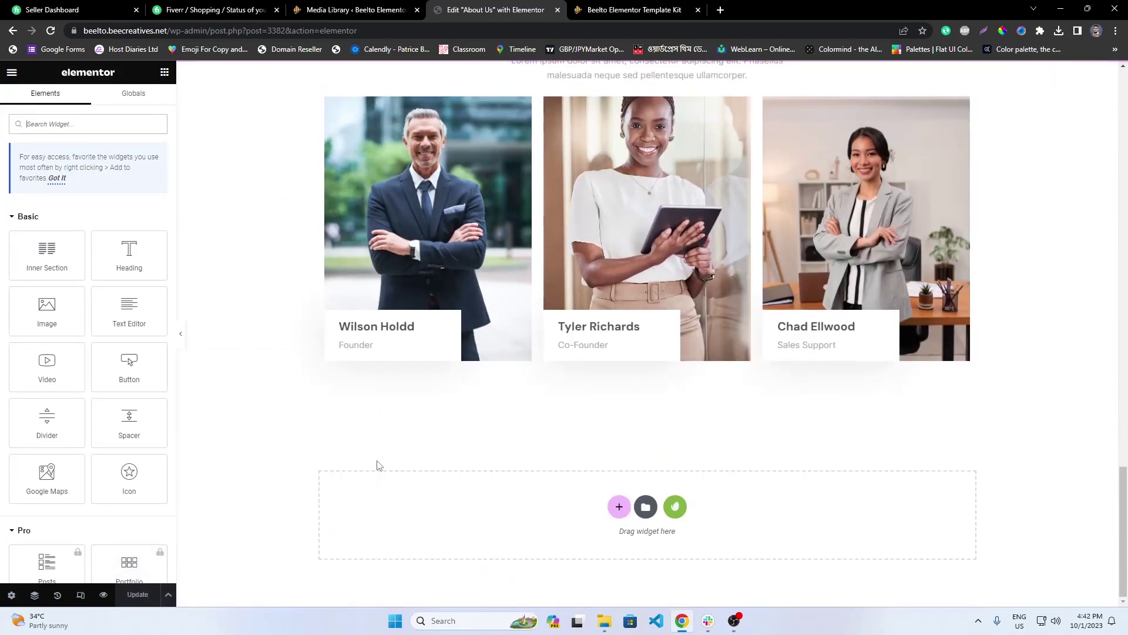
click(12, 71)
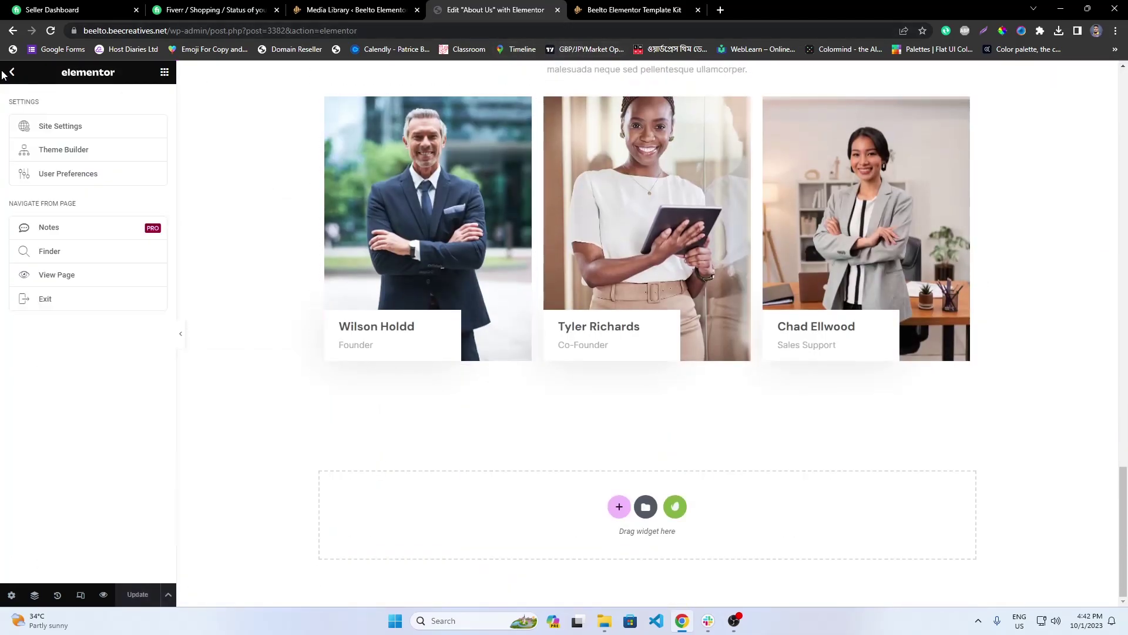
click(69, 295)
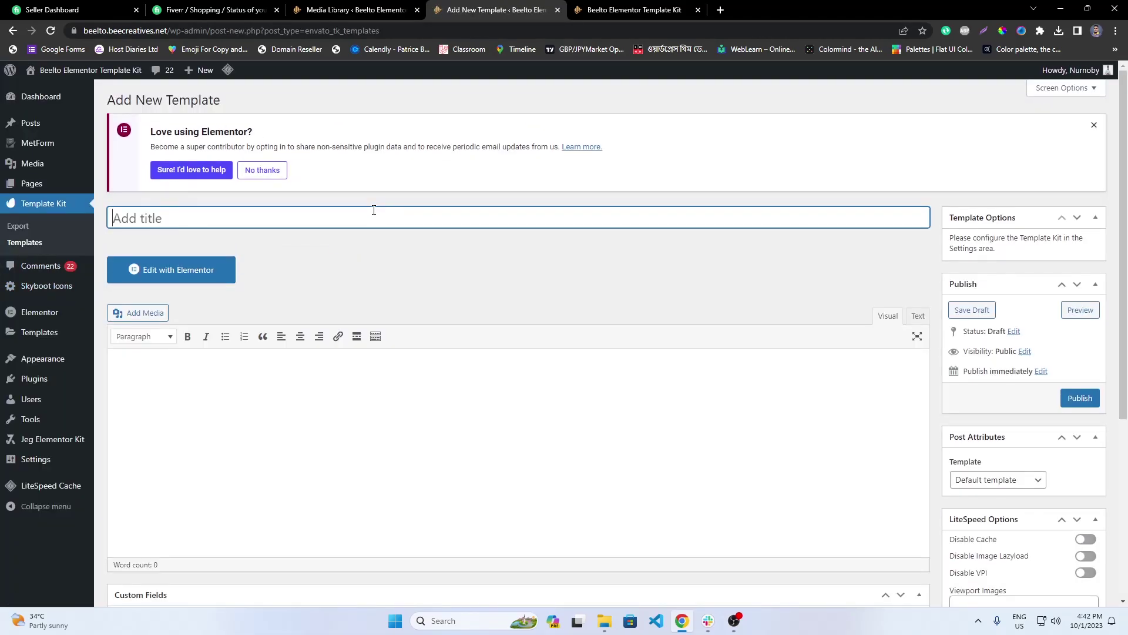
Step: Title the new kit template "Services" after checking the page's name on the live site, and publish it
click(632, 9)
click(497, 9)
text(Se)
click(1081, 398)
Step: Set the services page screenshot from the media library as the Services template's featured image and update the template
scroll(1030, 468, down, 5)
click(973, 536)
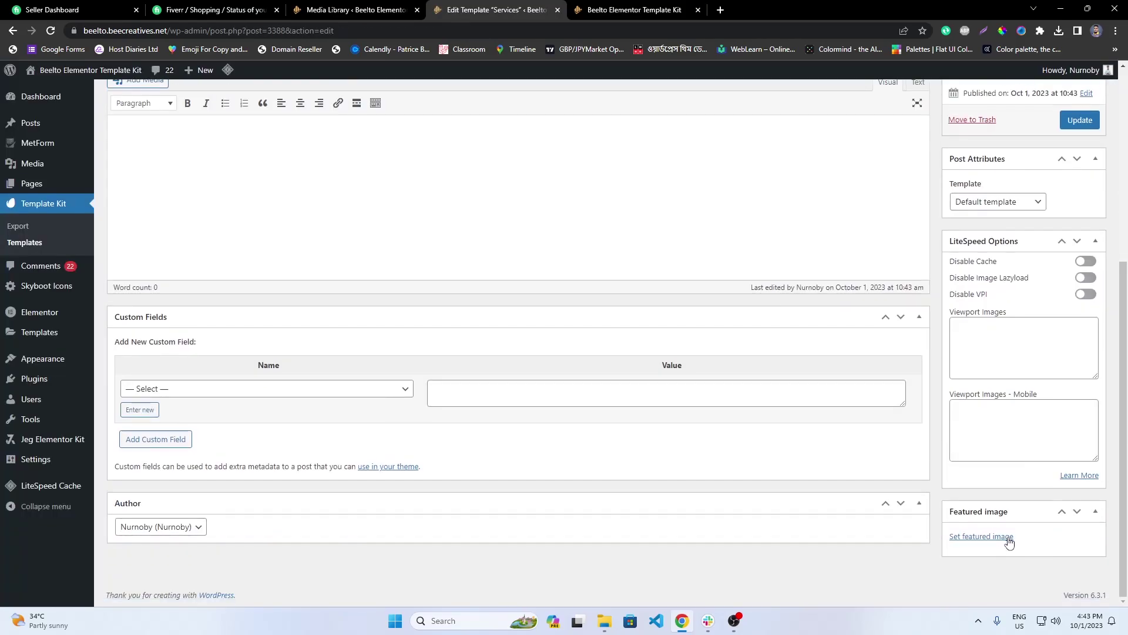
click(1011, 537)
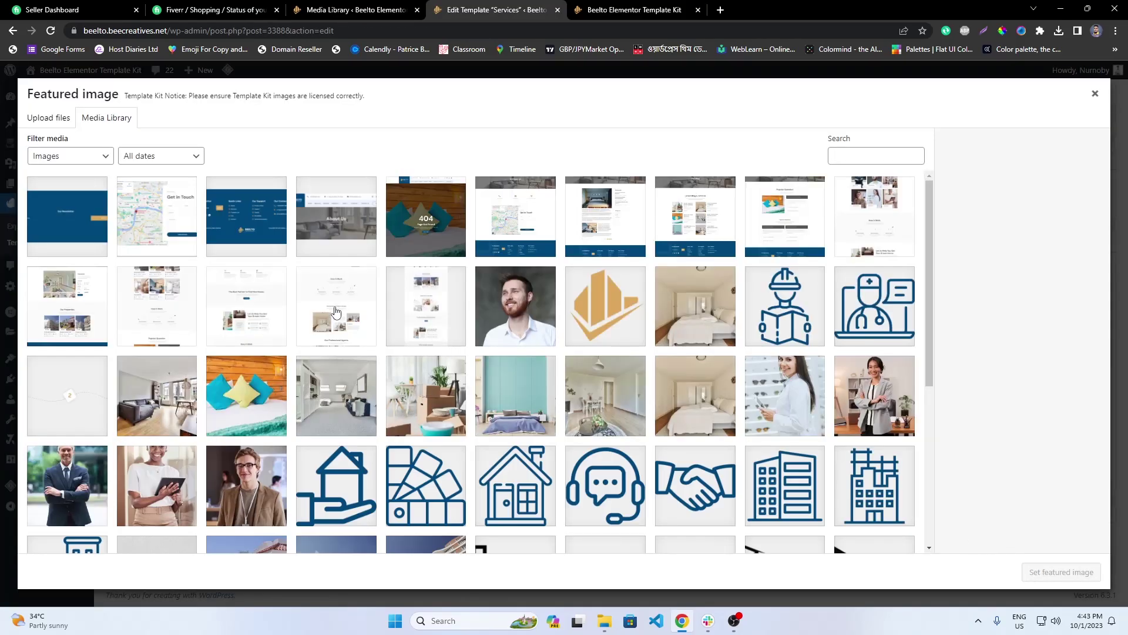
click(336, 312)
click(1061, 572)
scroll(1074, 518, up, 5)
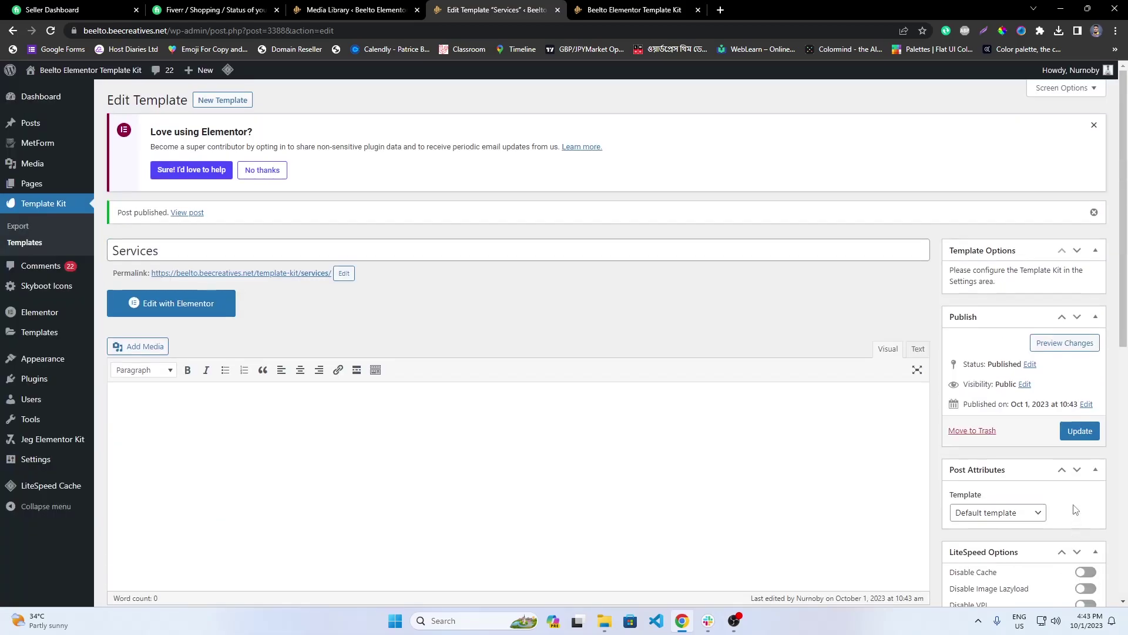
click(1079, 431)
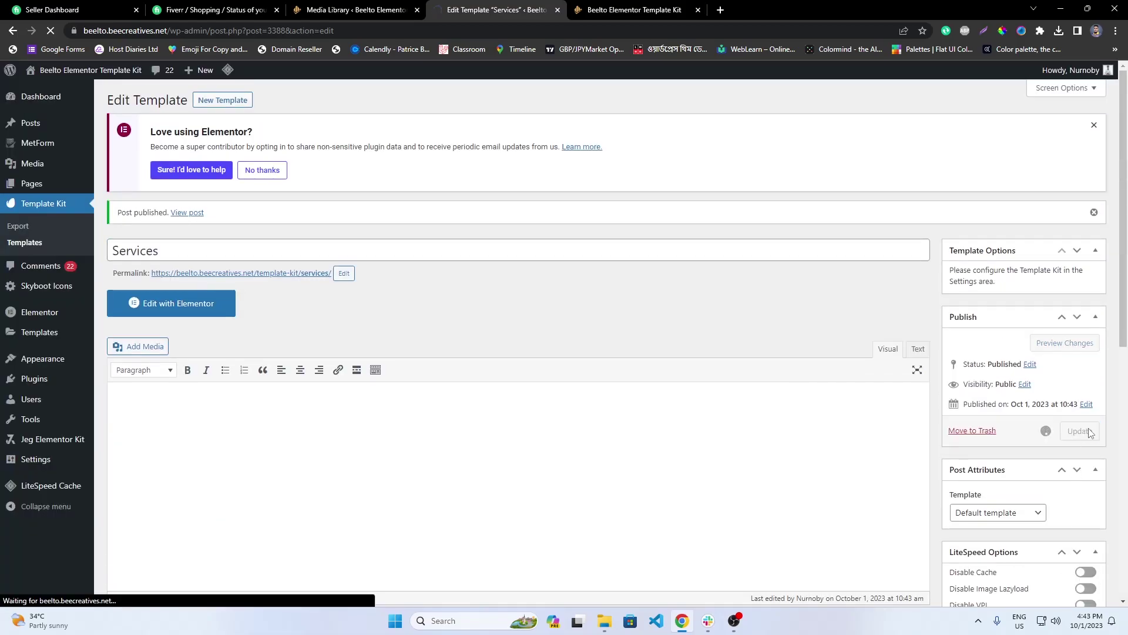
Step: Open the Services template in Elementor and insert the saved "services" template, applying its page settings
click(228, 302)
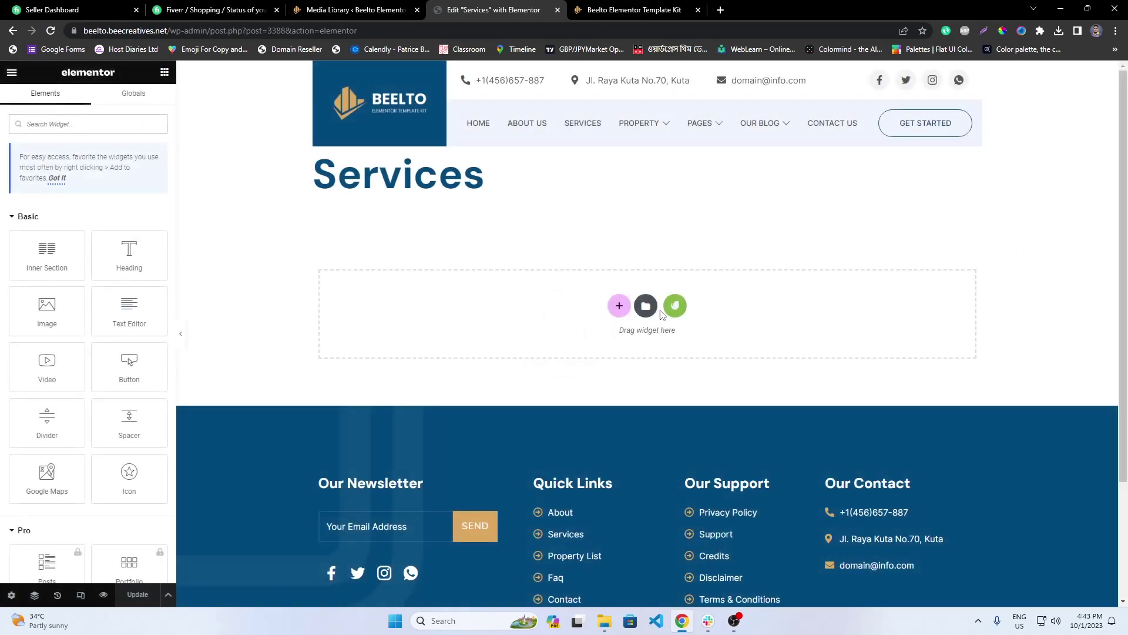
click(644, 305)
click(611, 112)
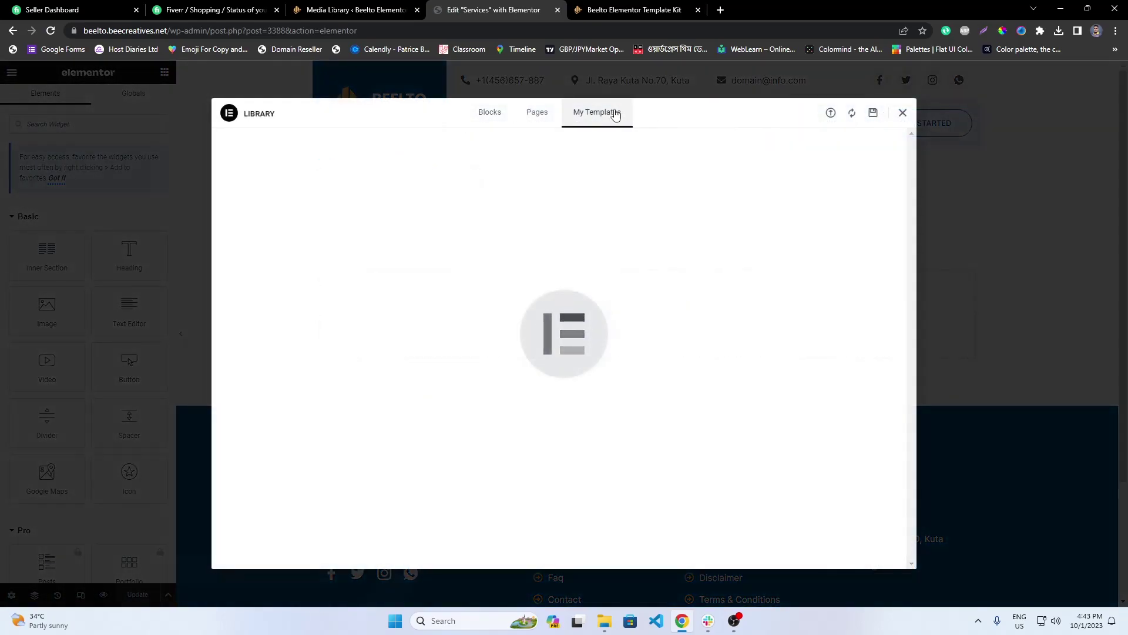
scroll(448, 394, down, 1)
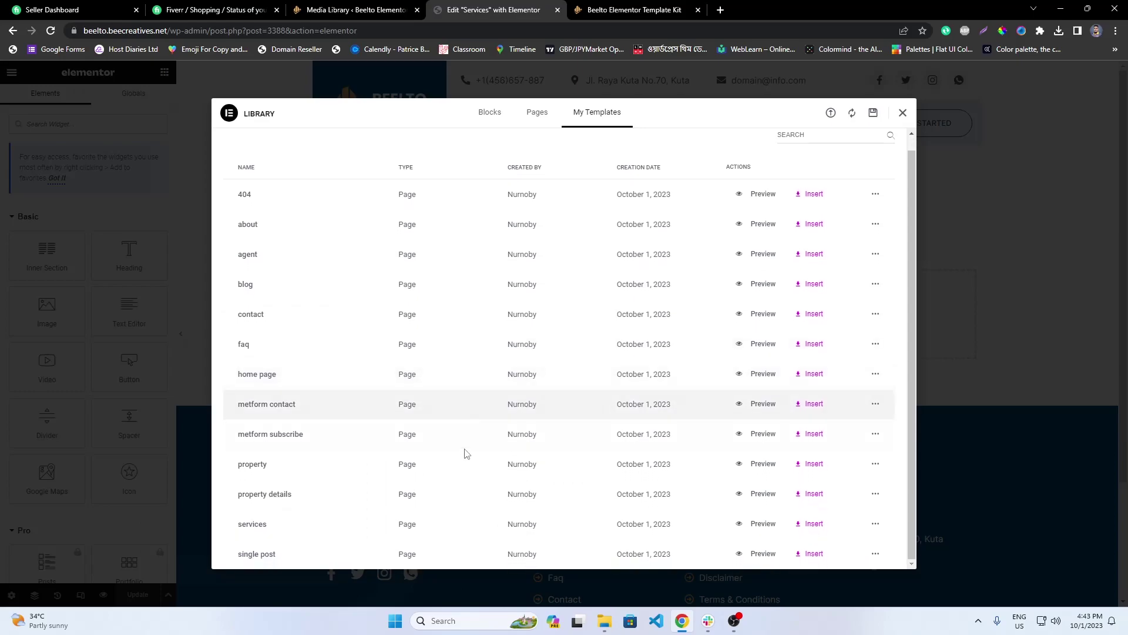
click(814, 524)
click(651, 362)
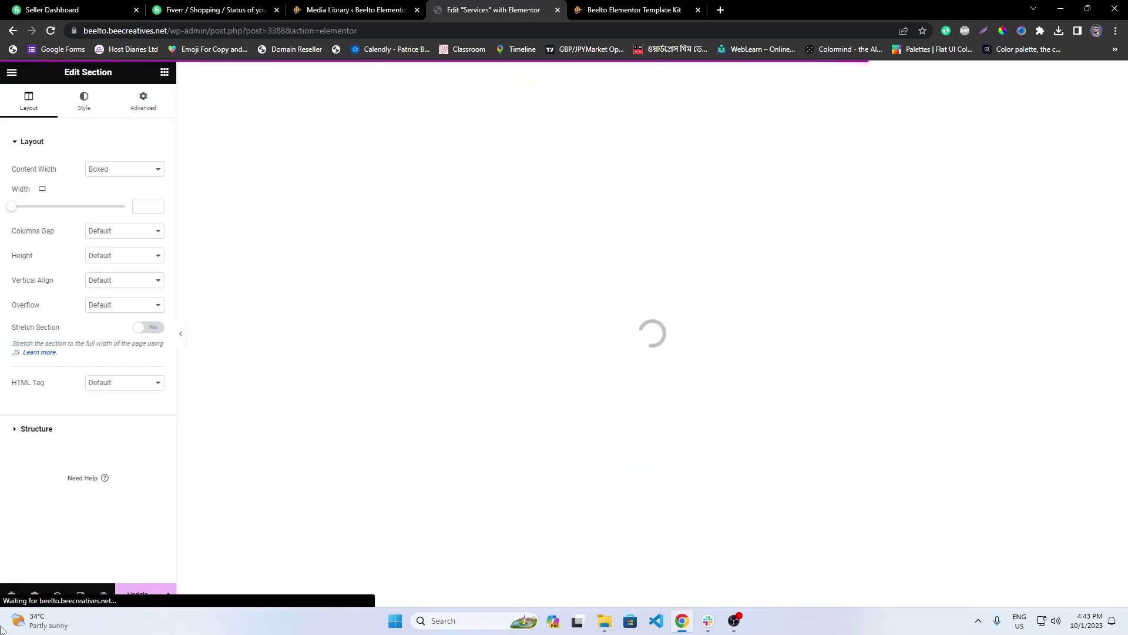
Step: Change the Services template's page layout to Elementor Canvas, update it, and exit to the WordPress editor
click(12, 593)
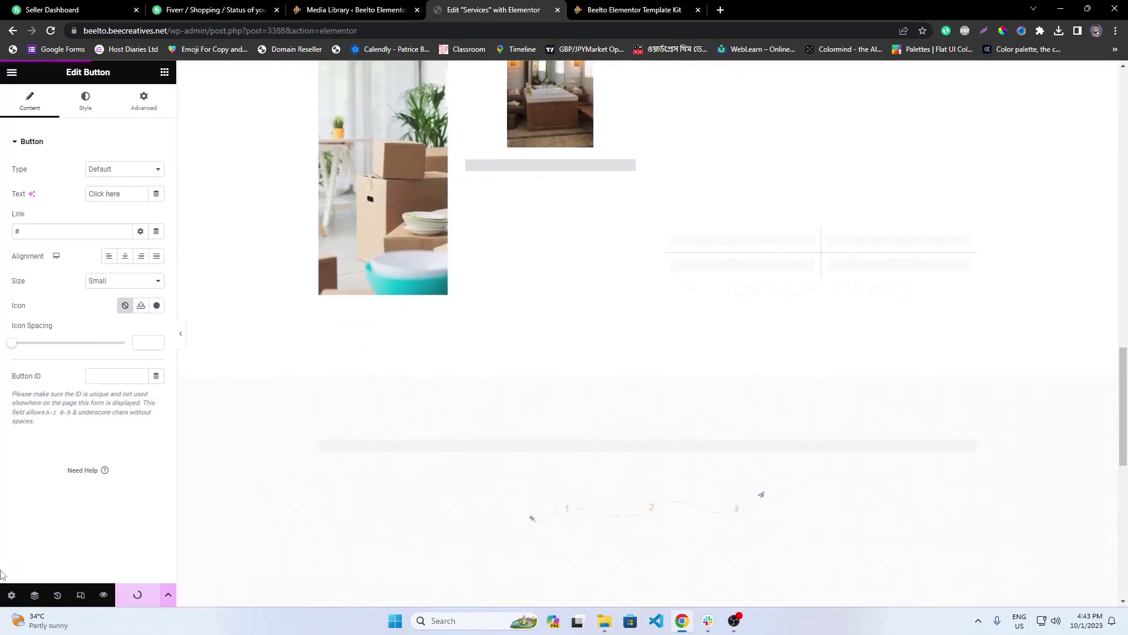
click(135, 373)
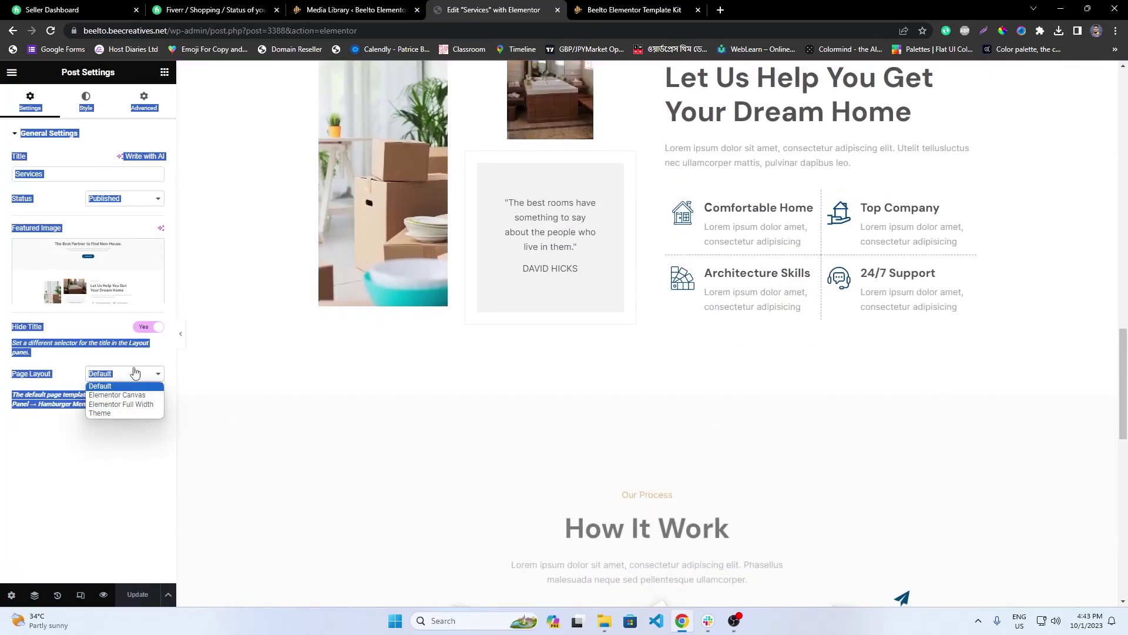
click(121, 404)
click(134, 372)
click(117, 394)
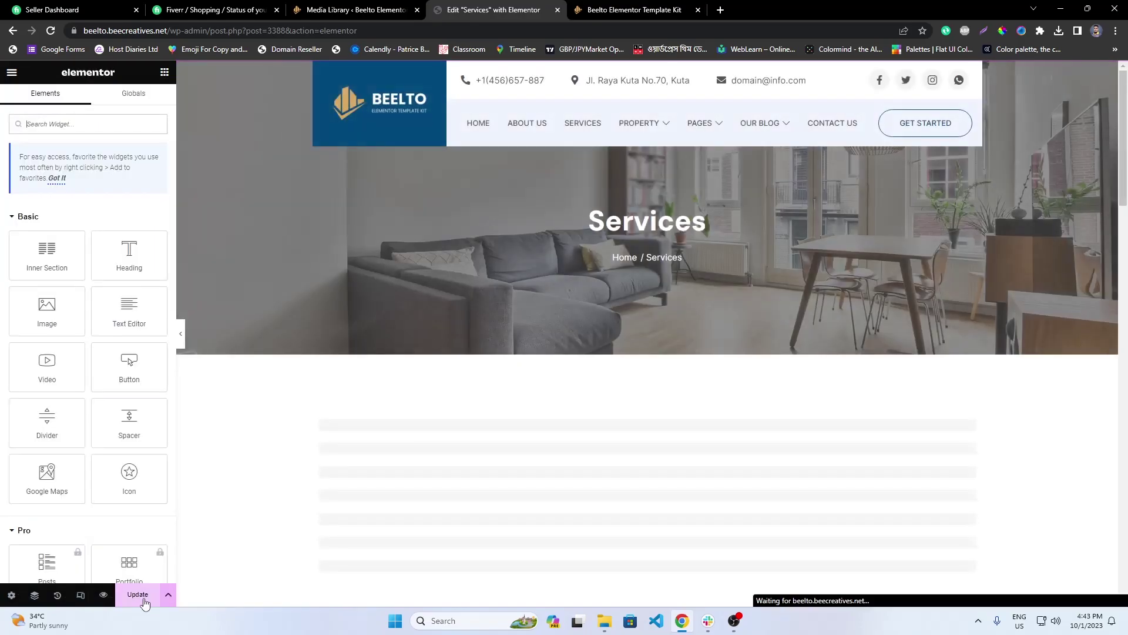
click(141, 596)
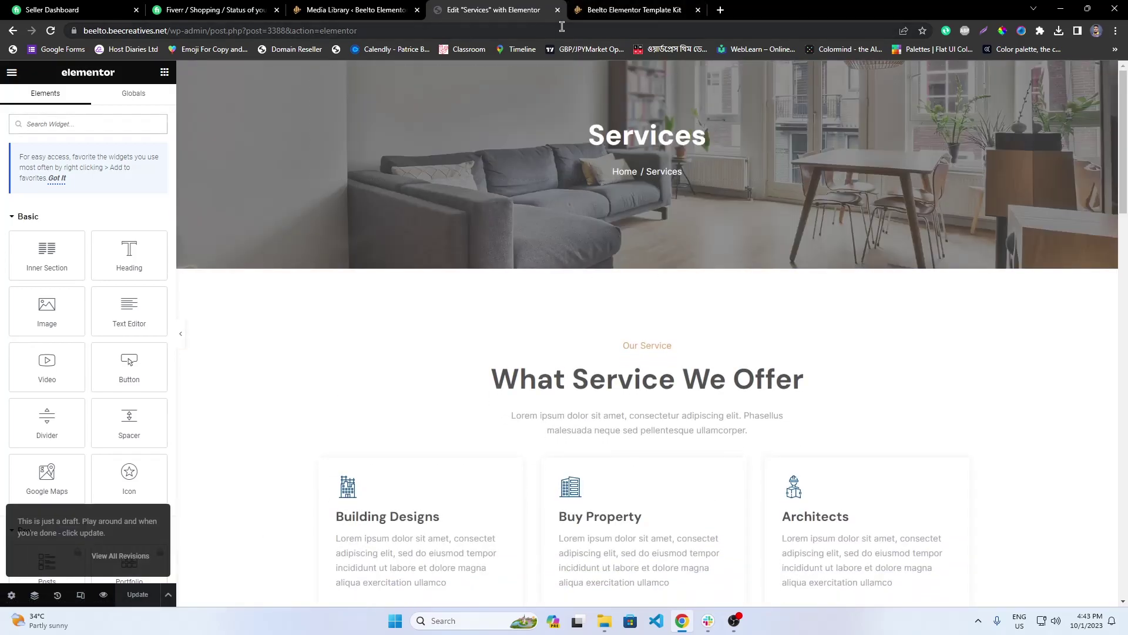
click(12, 74)
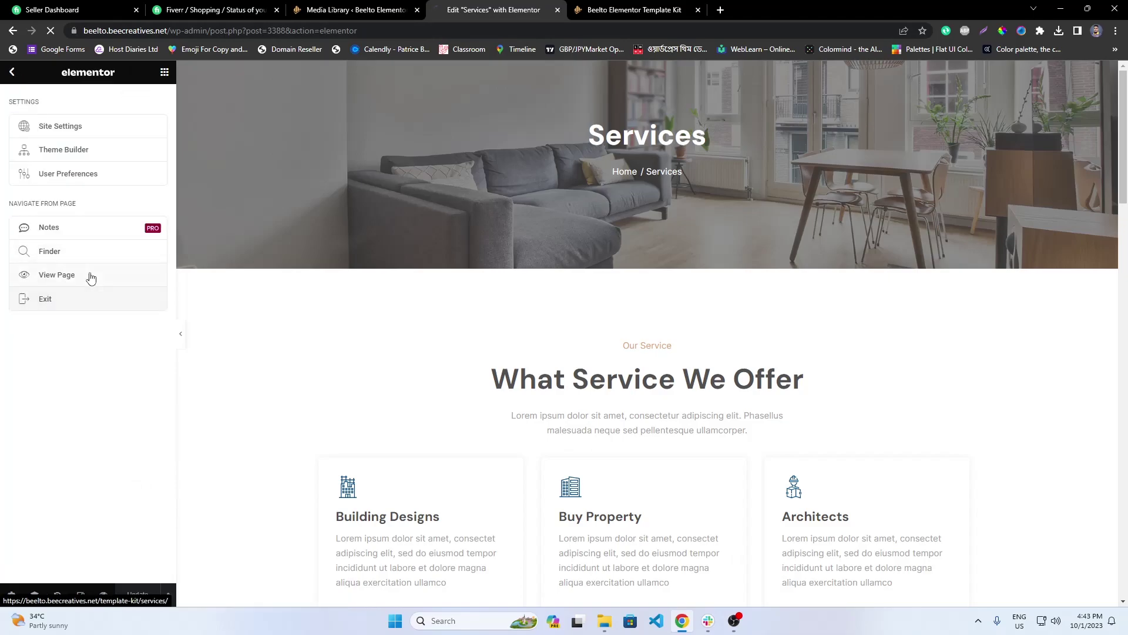
click(92, 275)
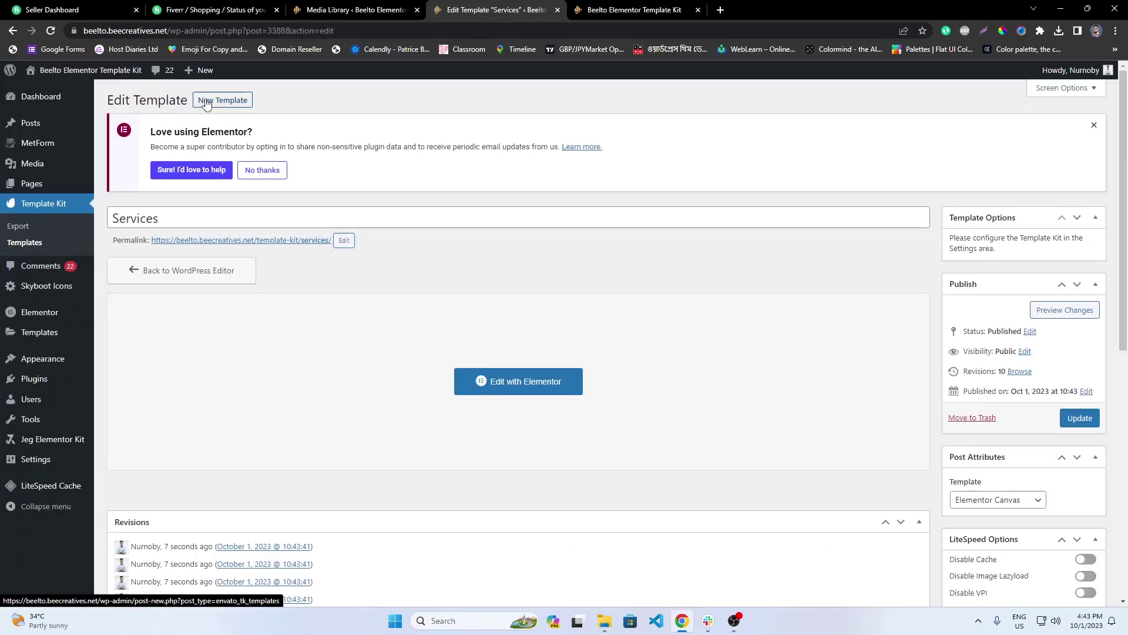
Step: Start a new kit template titled "Property", checking the page's name on the live site
click(630, 7)
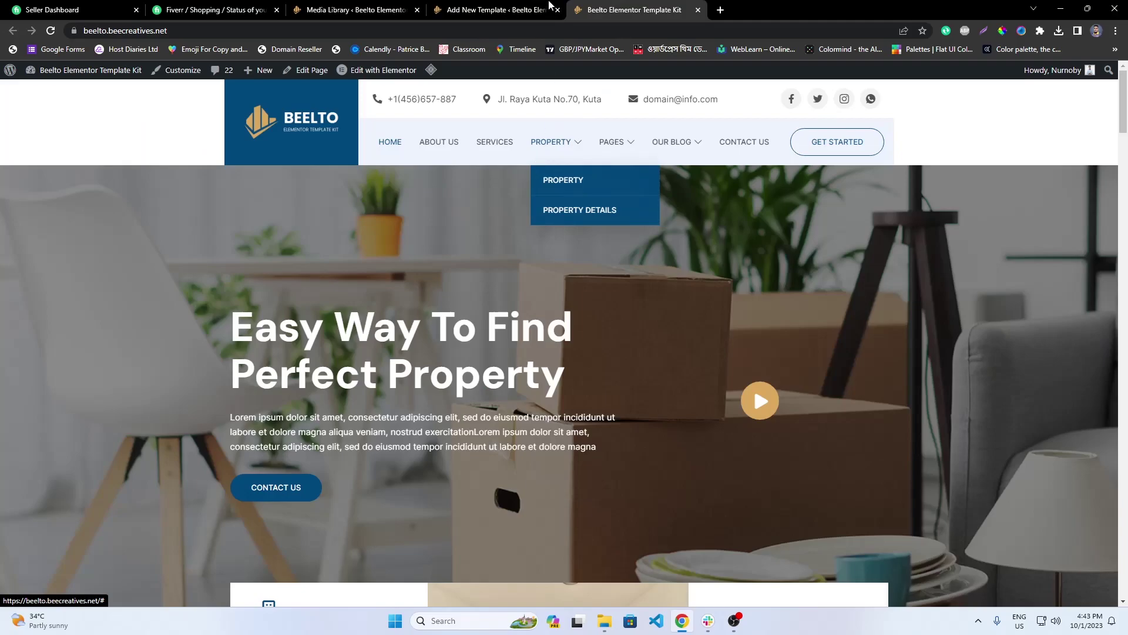
click(497, 9)
text(Property)
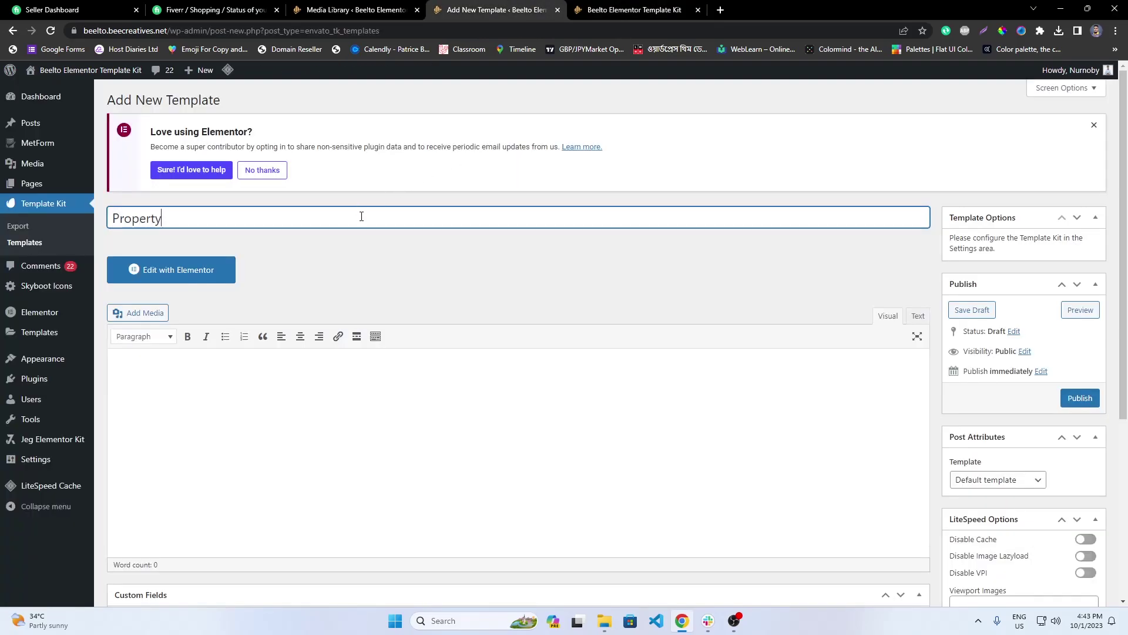
Step: Set 04_property.png from the media library as the Property template's featured image and publish the template
scroll(1058, 454, down, 4)
click(981, 590)
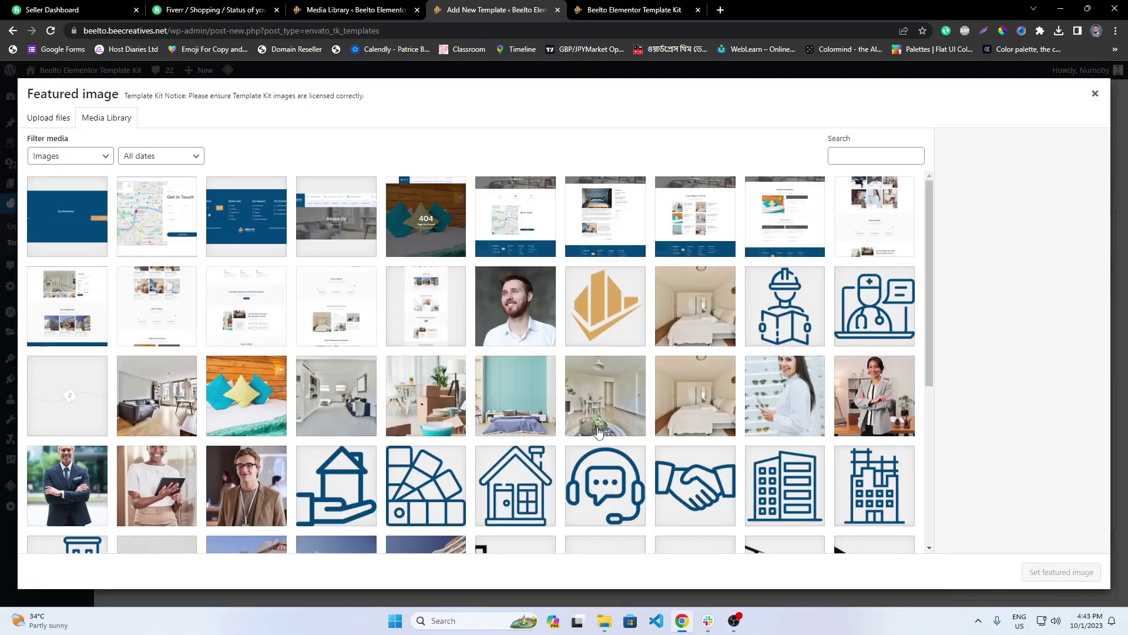
scroll(598, 432, down, 1)
click(152, 257)
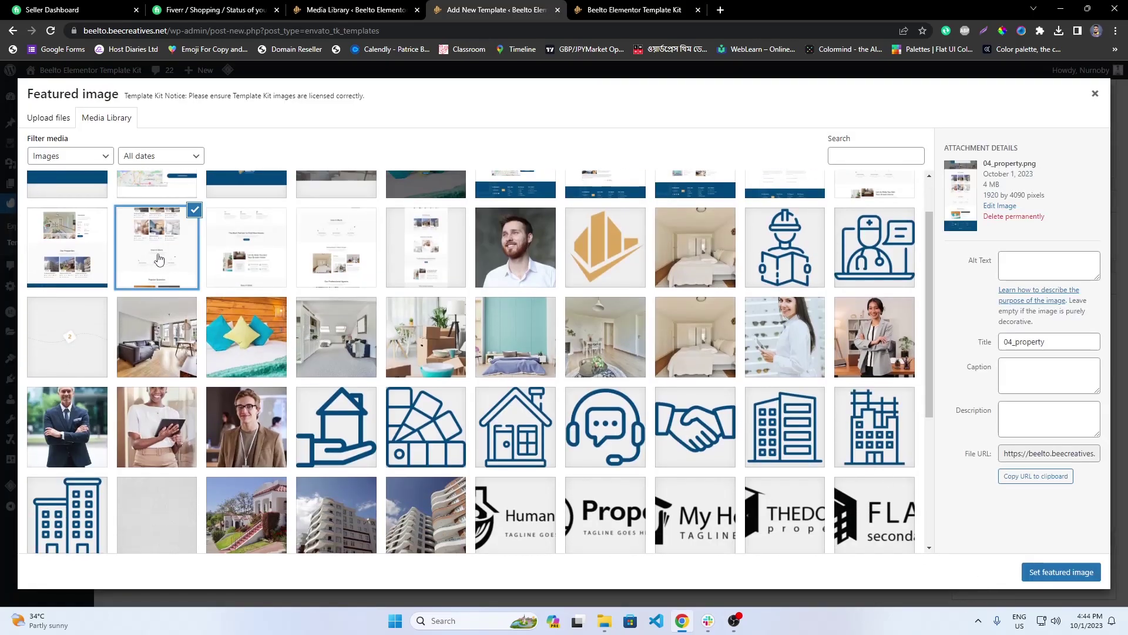
click(1035, 571)
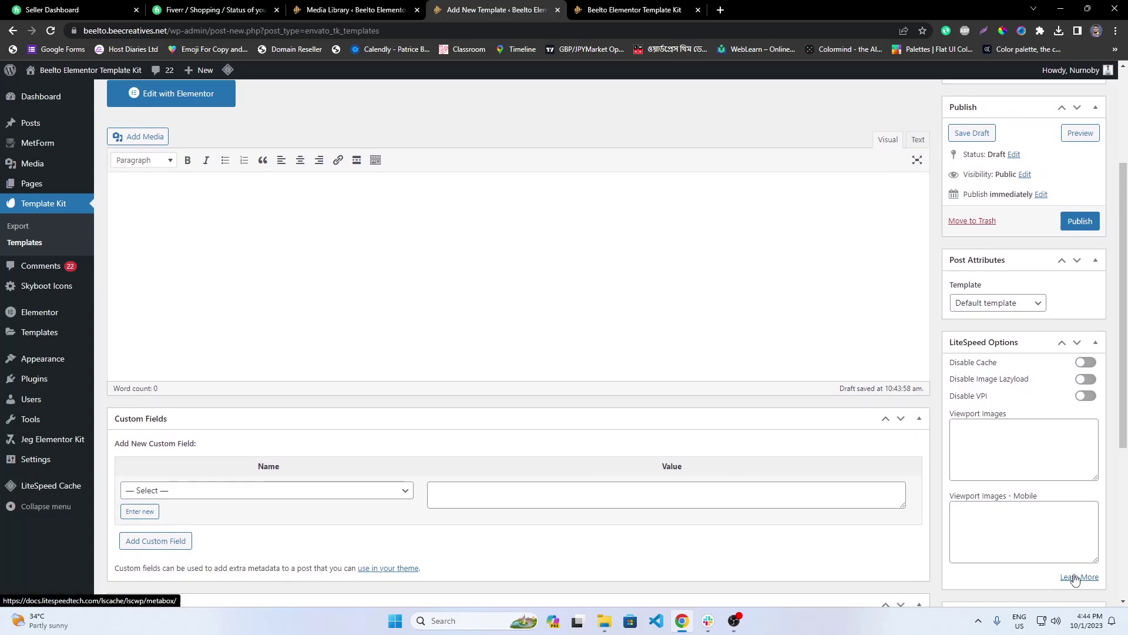
scroll(1078, 576, down, 3)
scroll(1074, 594, up, 5)
click(1080, 398)
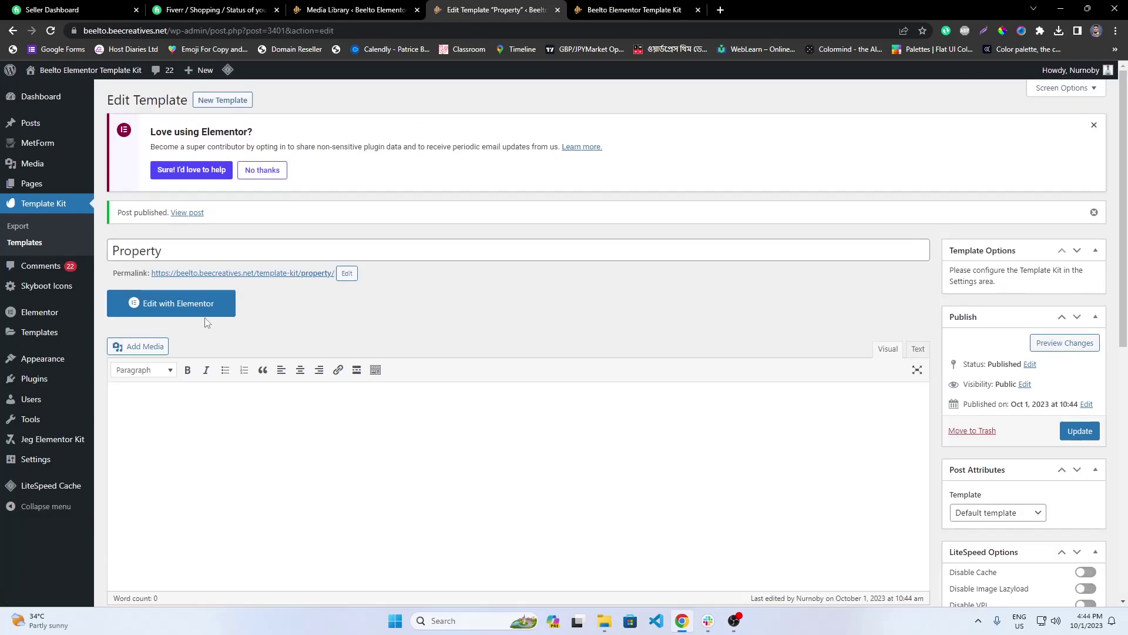
Step: Open the Property template in Elementor and insert the saved "property" template, applying its page settings
click(218, 311)
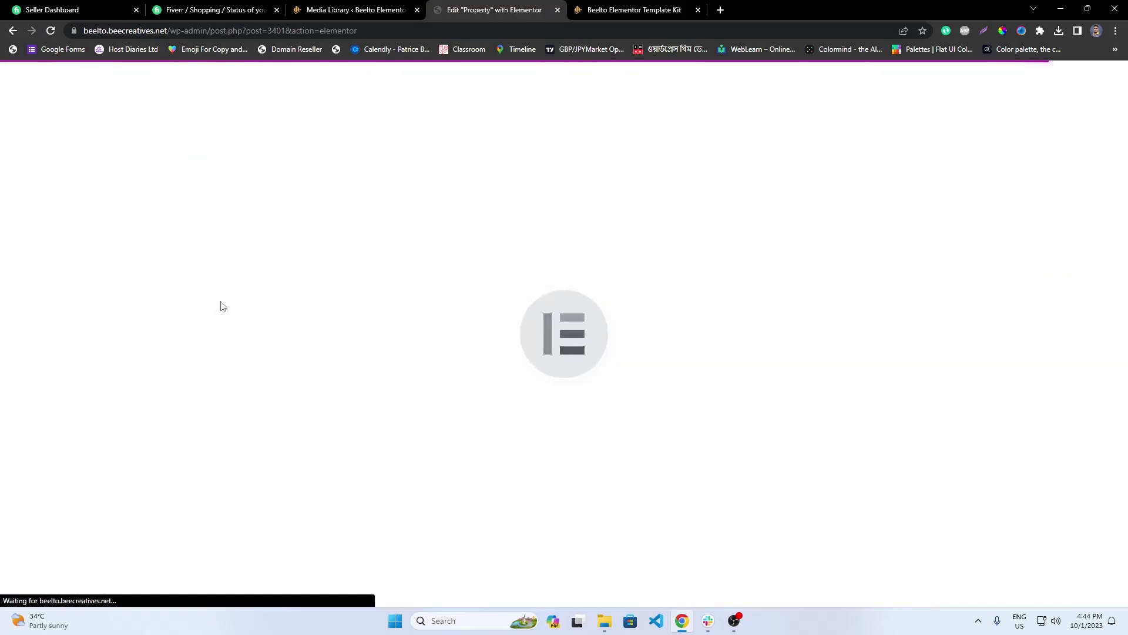
click(611, 7)
click(498, 7)
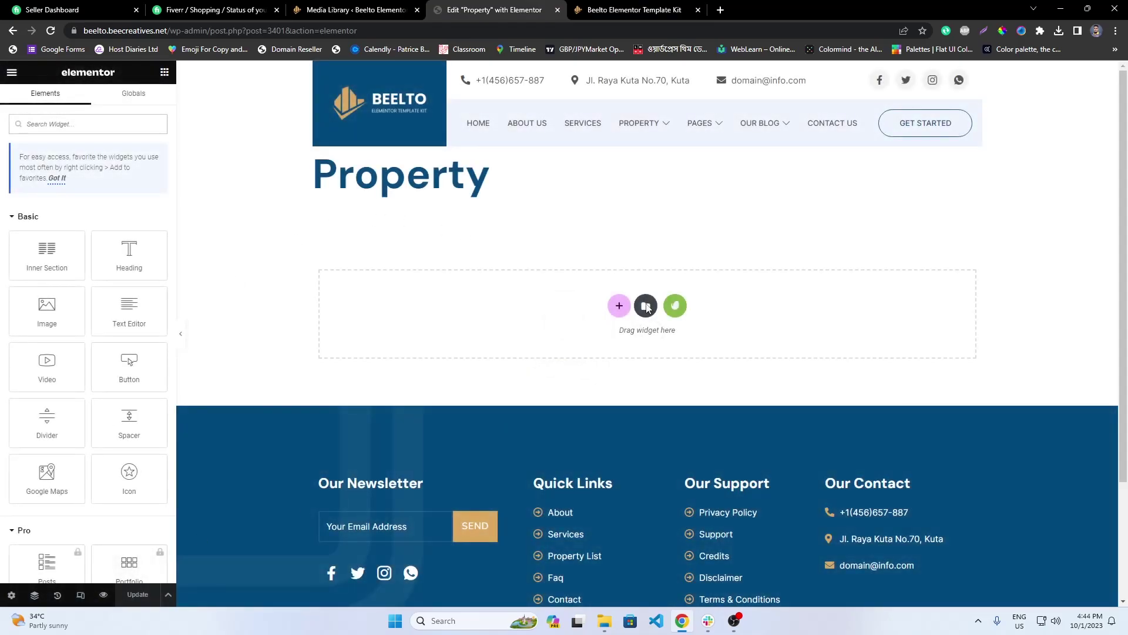
click(647, 307)
click(608, 112)
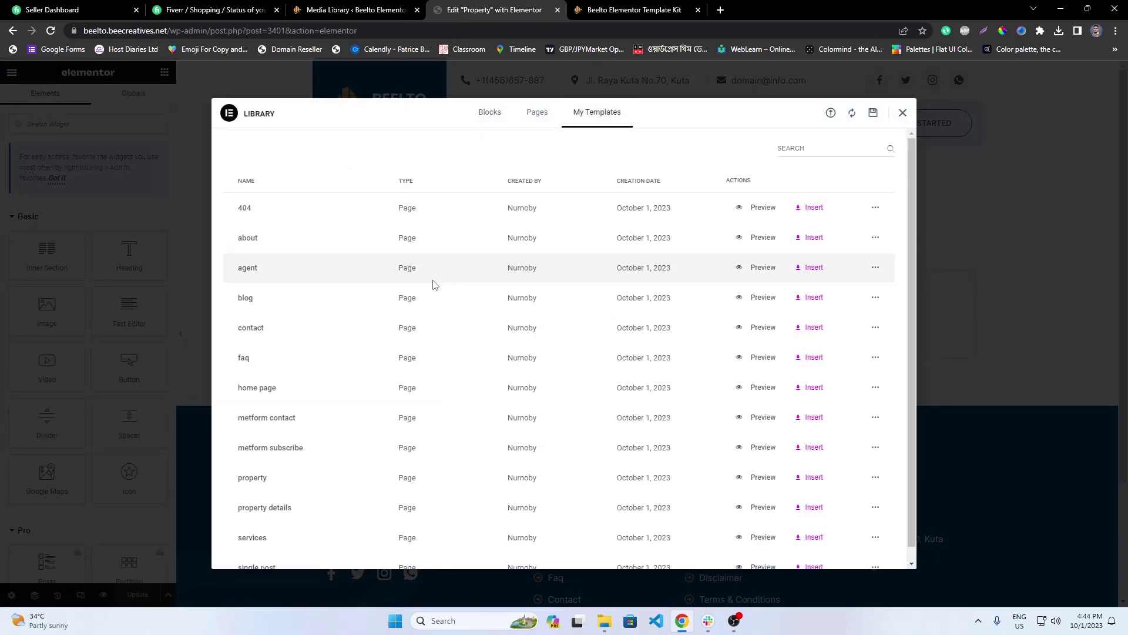
scroll(464, 382, down, 1)
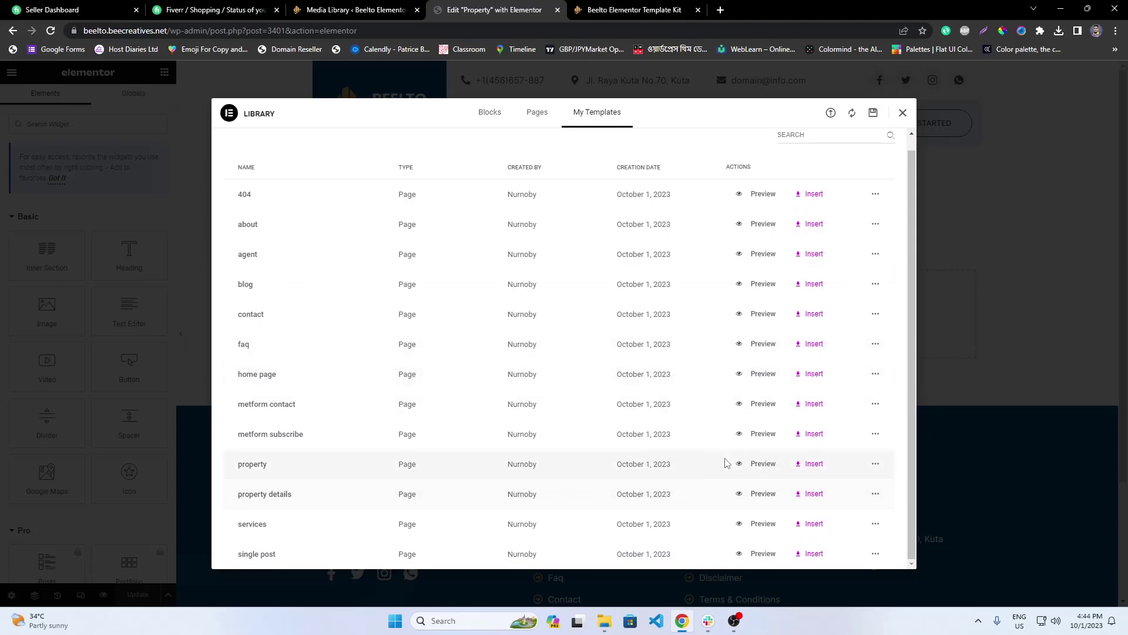
click(811, 463)
click(654, 362)
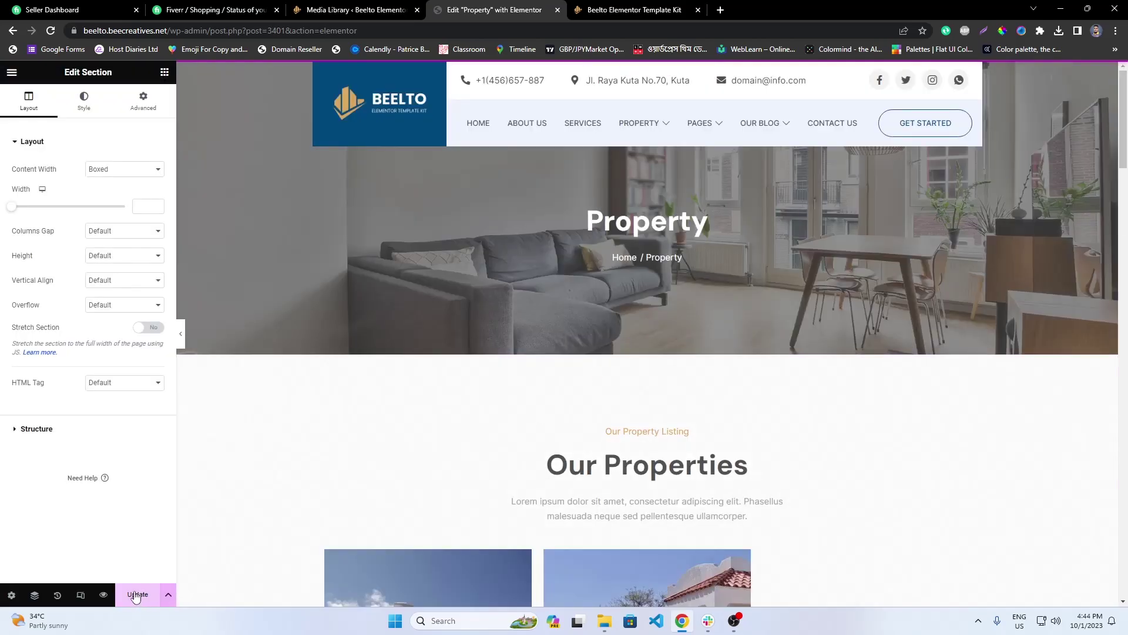
Step: Change the Property template's page layout to Elementor Canvas, update it, and exit to the WordPress editor
click(144, 600)
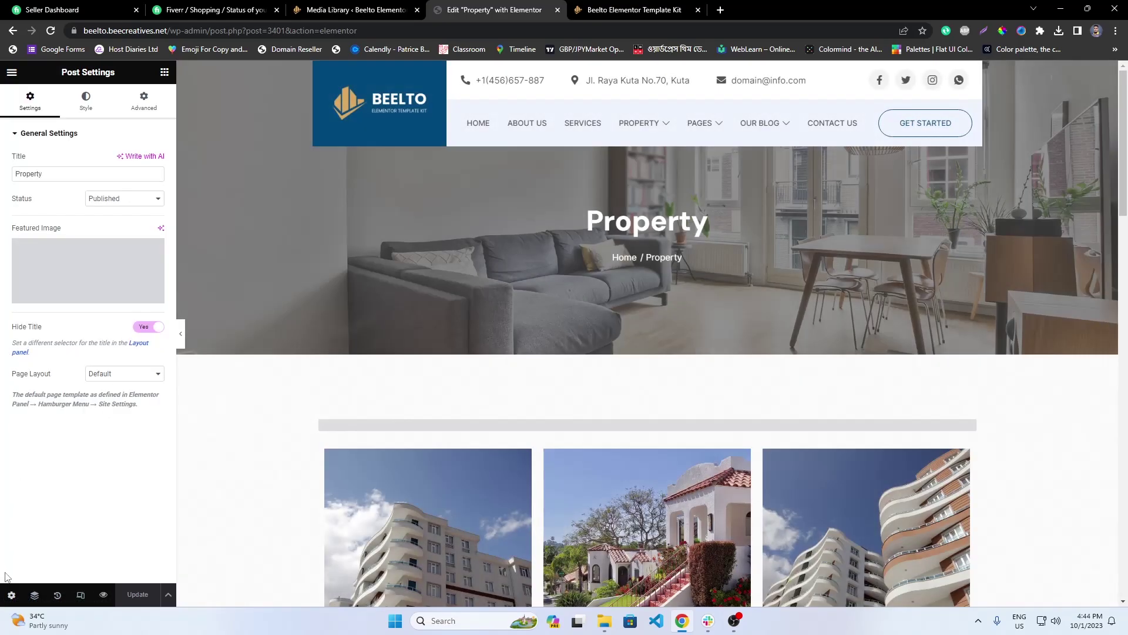
click(124, 374)
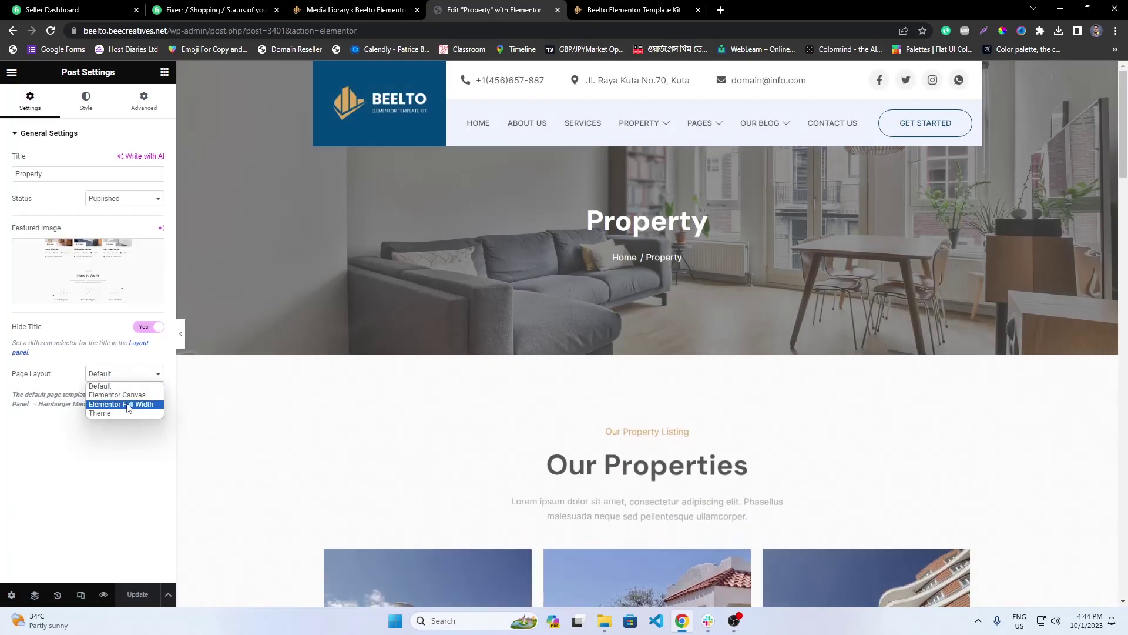
click(117, 393)
click(147, 596)
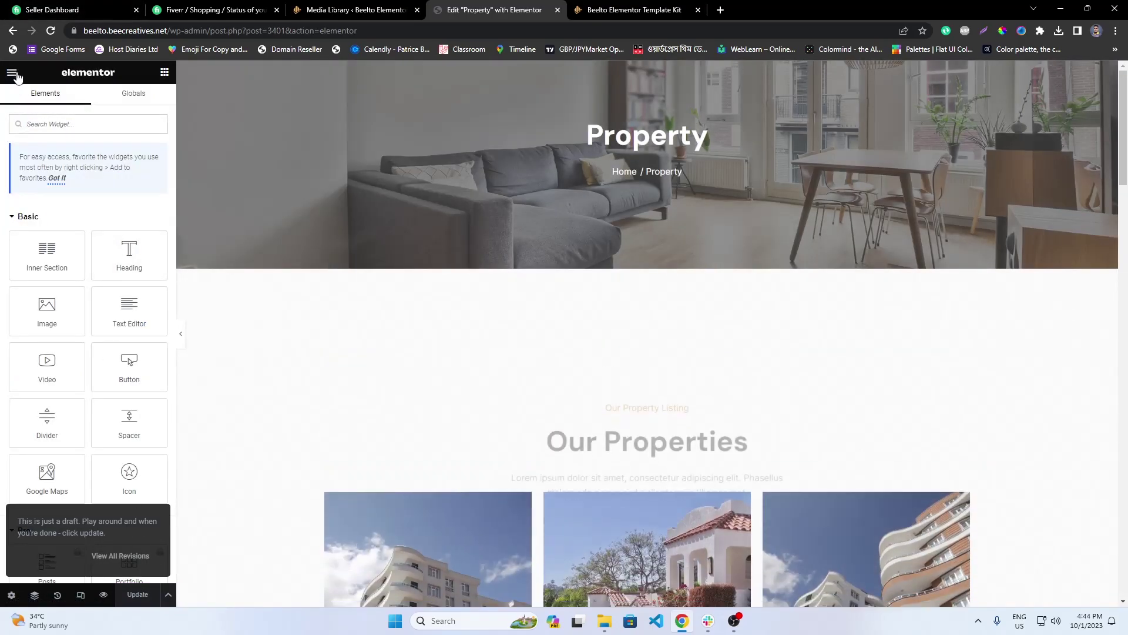
click(13, 74)
click(91, 300)
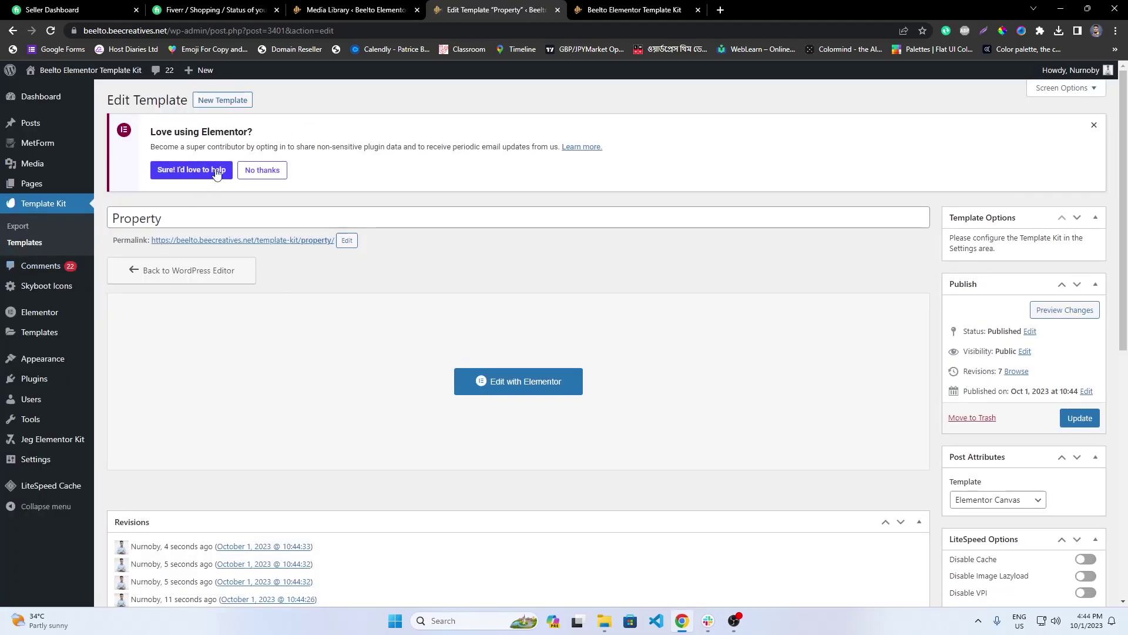
Step: Start a new kit template titled "Property Details" and set the property details page screenshot as its featured image
click(239, 101)
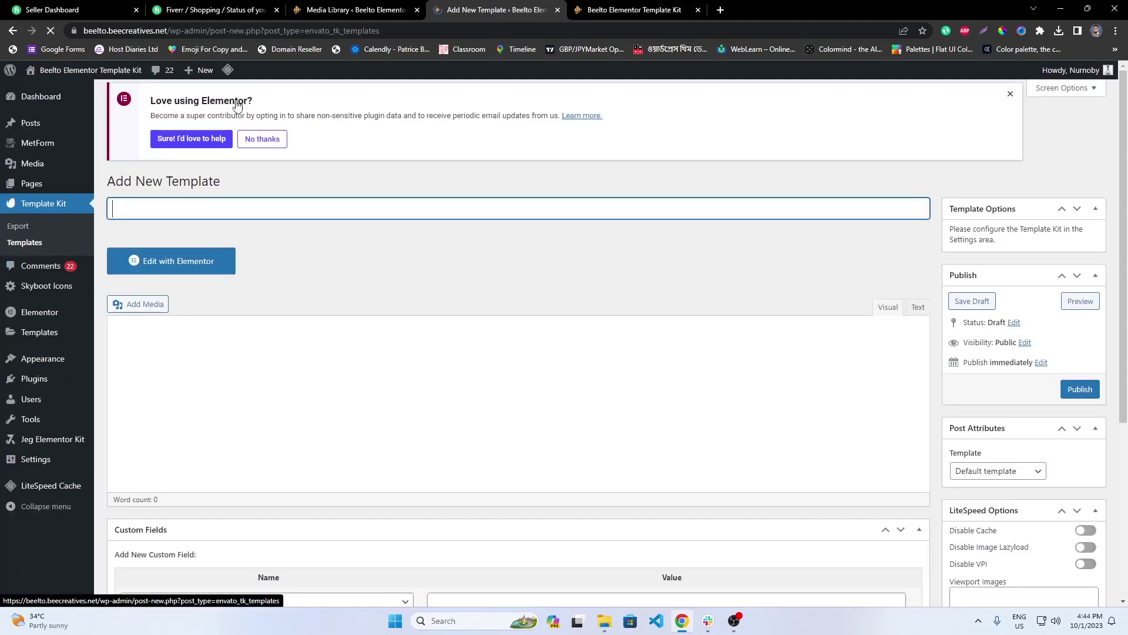
text(Pro)
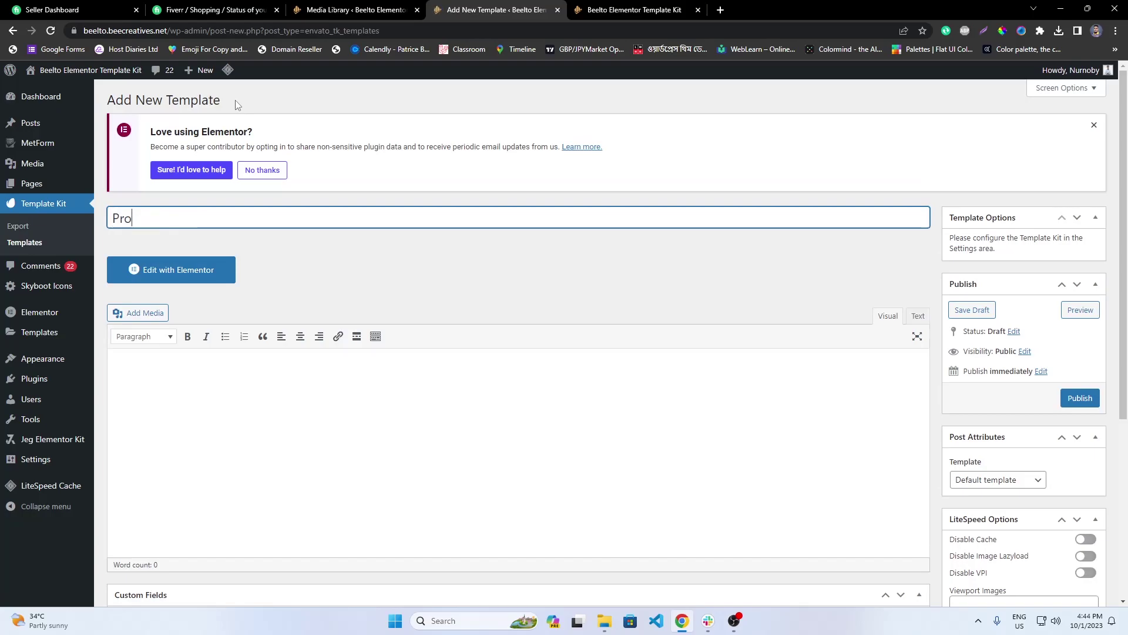
text(perty Details)
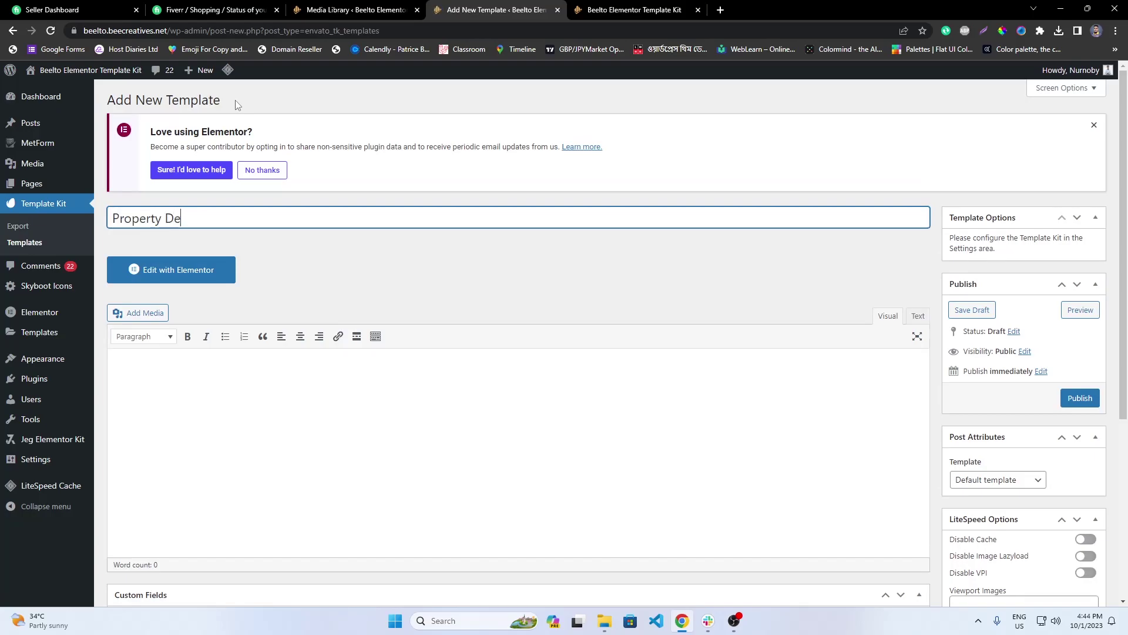
scroll(891, 431, down, 5)
click(968, 532)
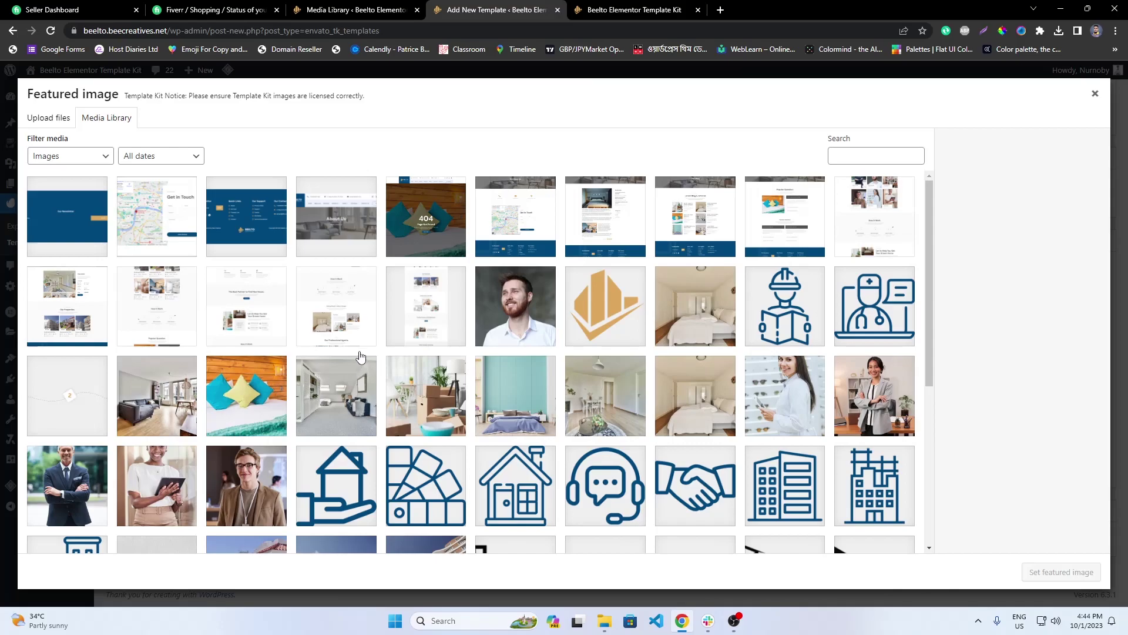
click(69, 313)
click(1076, 572)
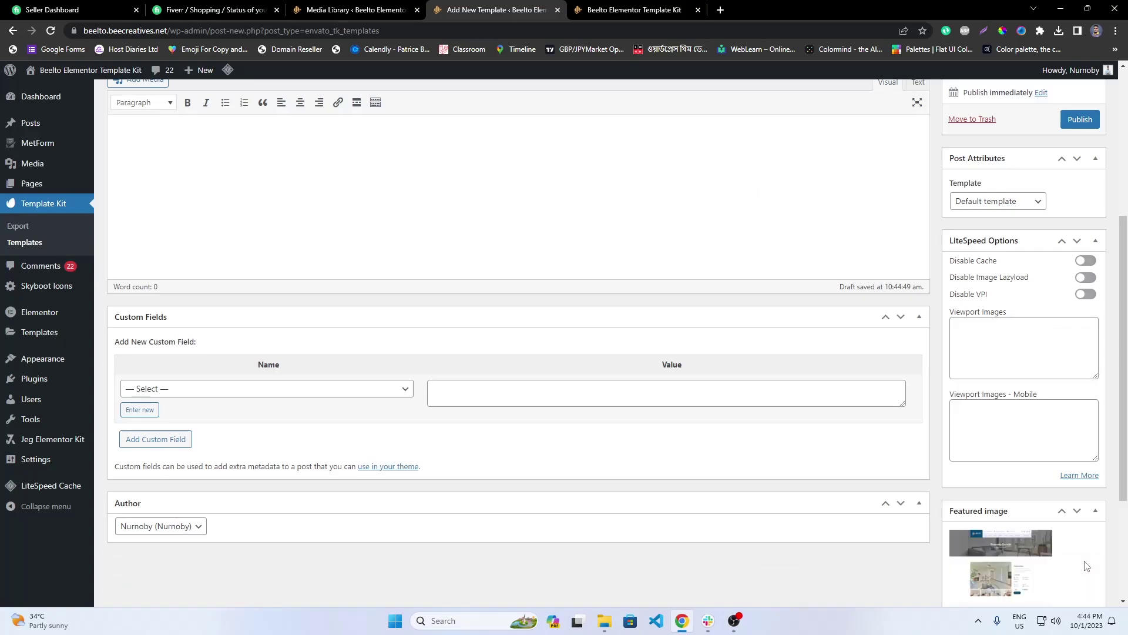
Step: Assign Elementor Canvas as the Property Details post template and publish it
scroll(1107, 412, up, 5)
click(1031, 489)
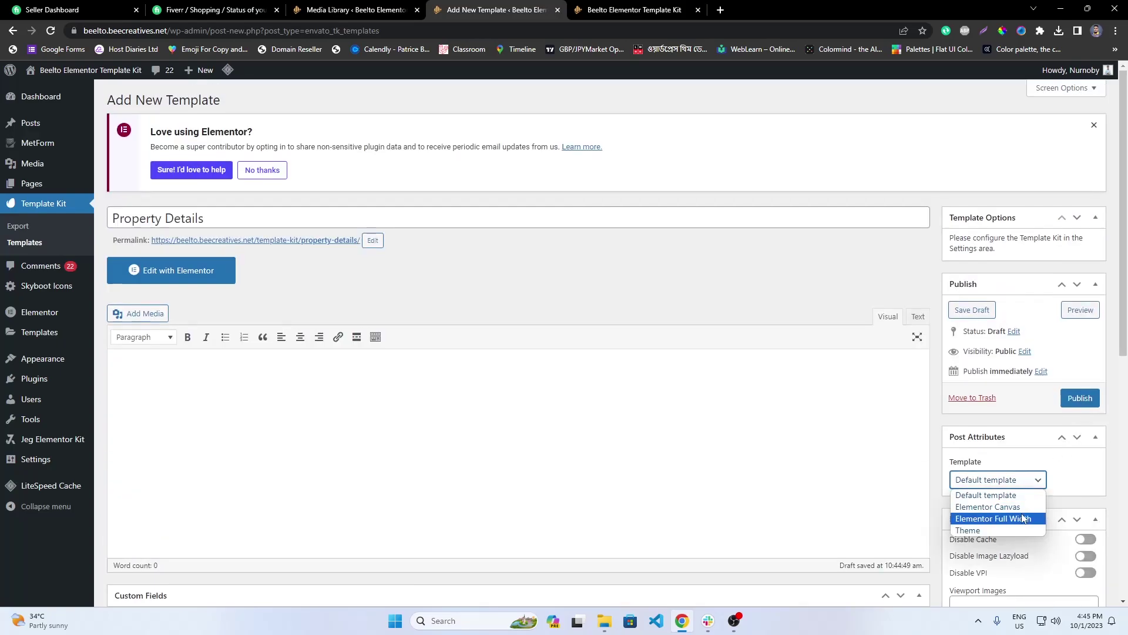
click(1026, 506)
click(1091, 399)
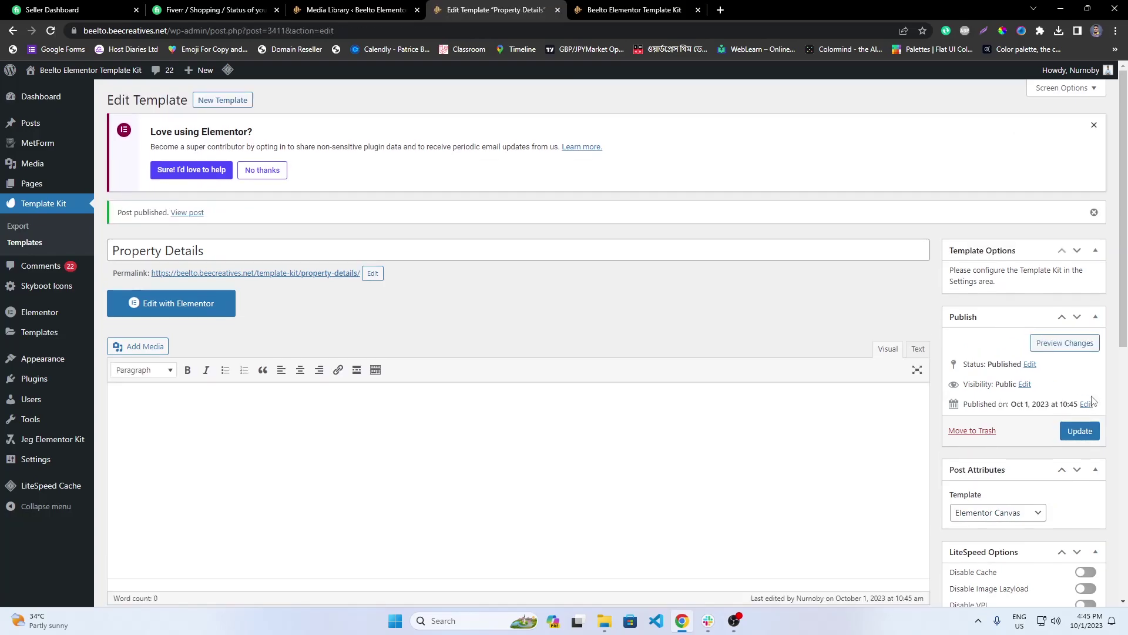
scroll(1122, 468, down, 6)
scroll(1122, 469, up, 5)
Step: Open the Property Details template in Elementor, insert the saved "property details" template with its page settings, and update it
click(207, 239)
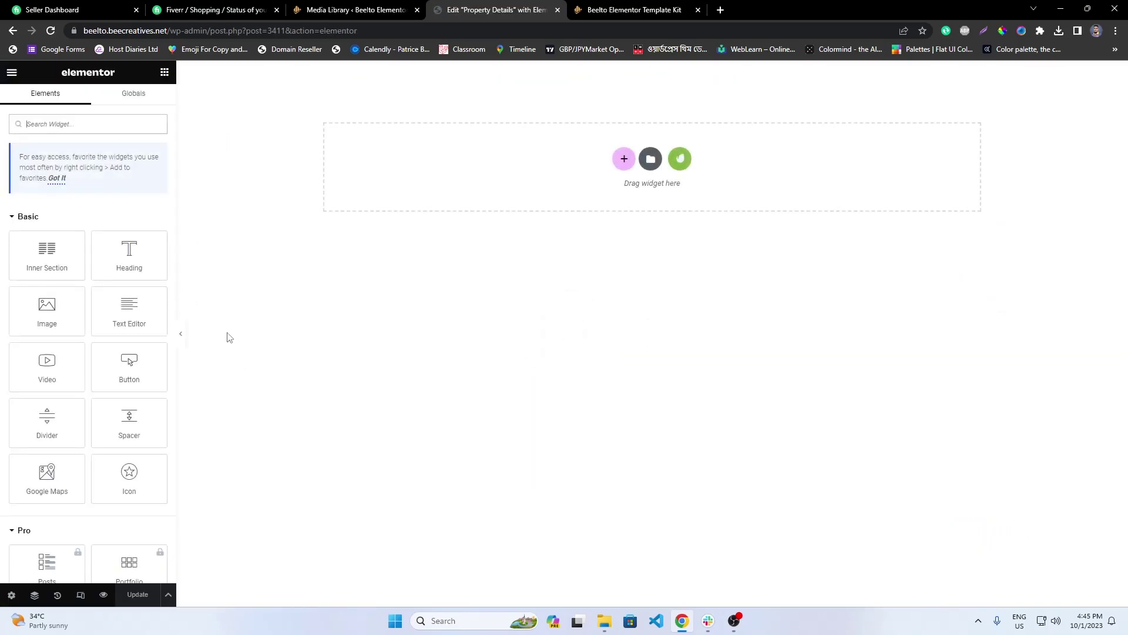
click(652, 159)
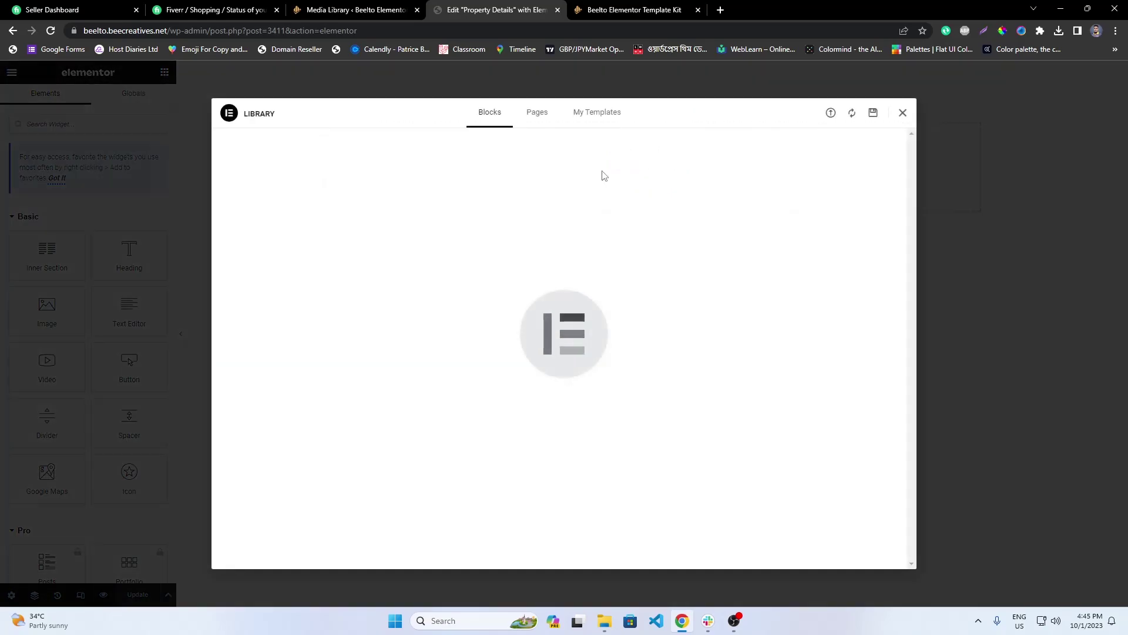
click(599, 113)
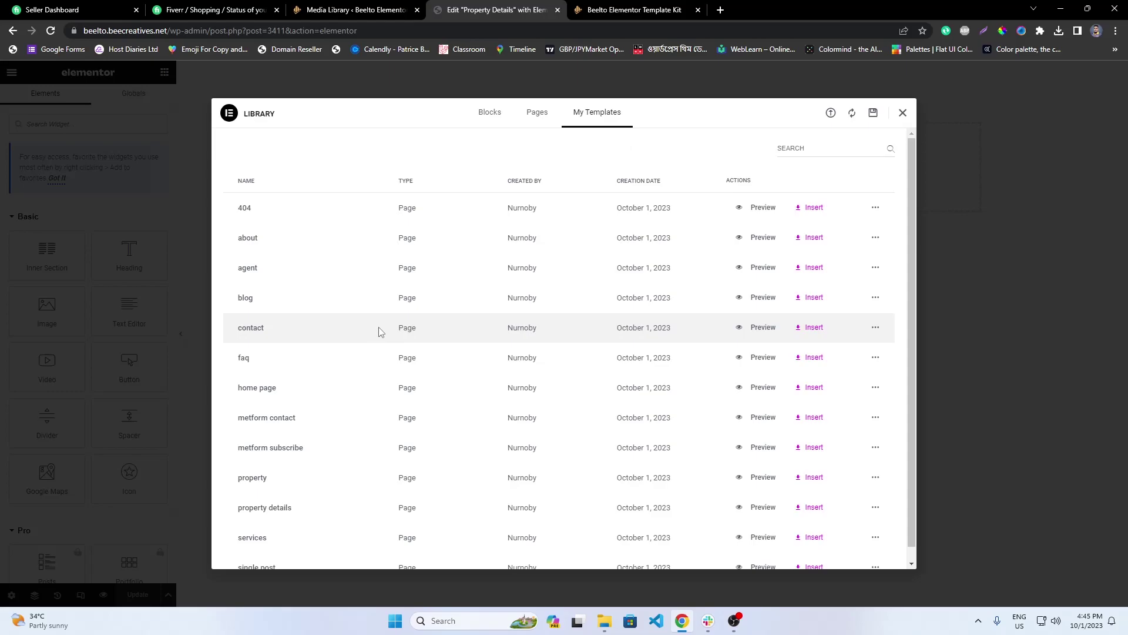
scroll(405, 448, down, 1)
click(799, 494)
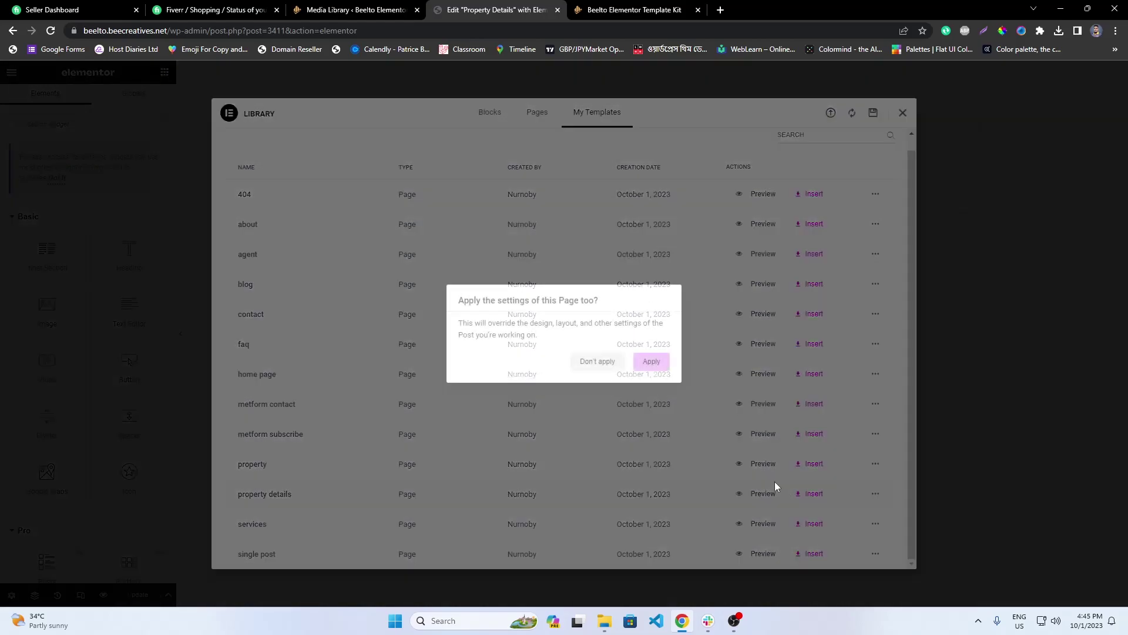
click(667, 364)
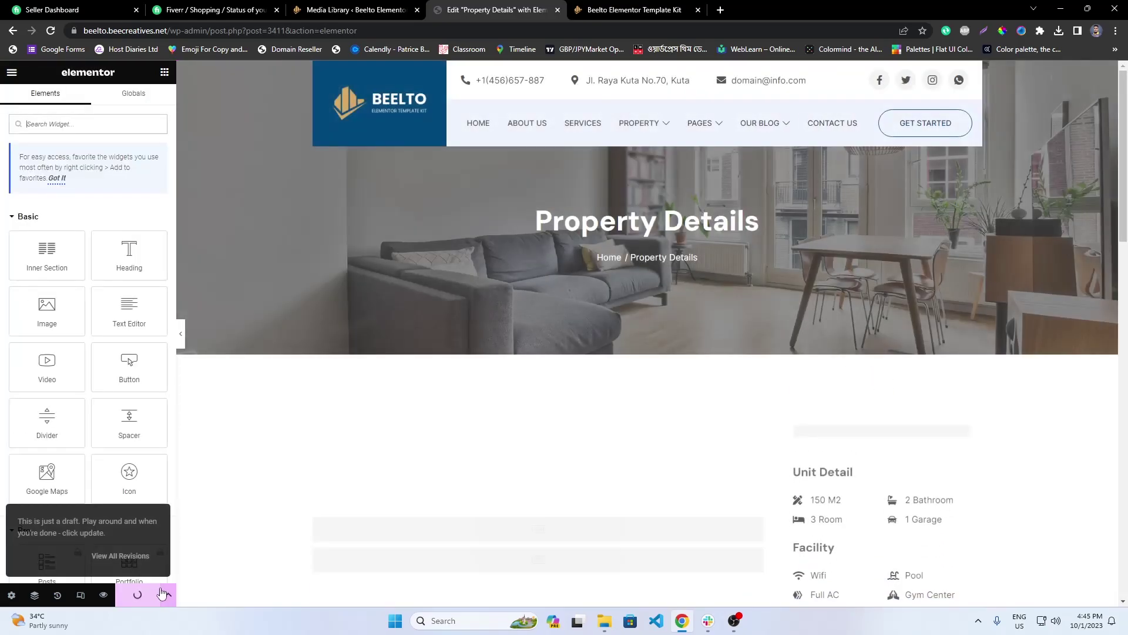
Step: Look over the inserted Property Details page, exit to the WordPress editor, and check the template's attributes and featured image
scroll(202, 574, down, 5)
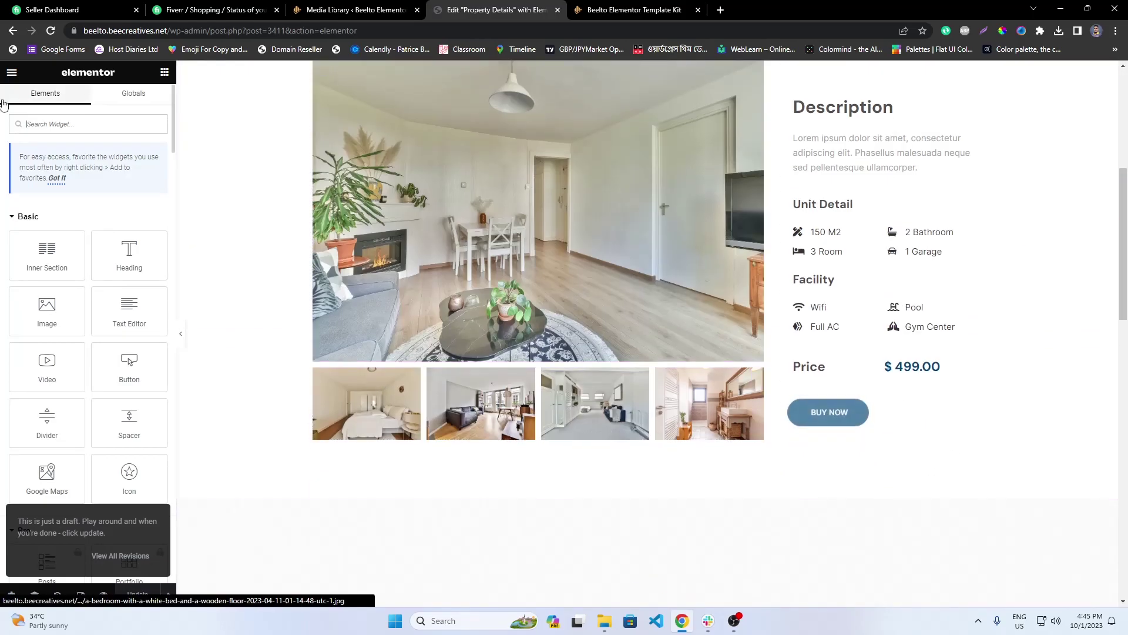
click(12, 71)
click(72, 303)
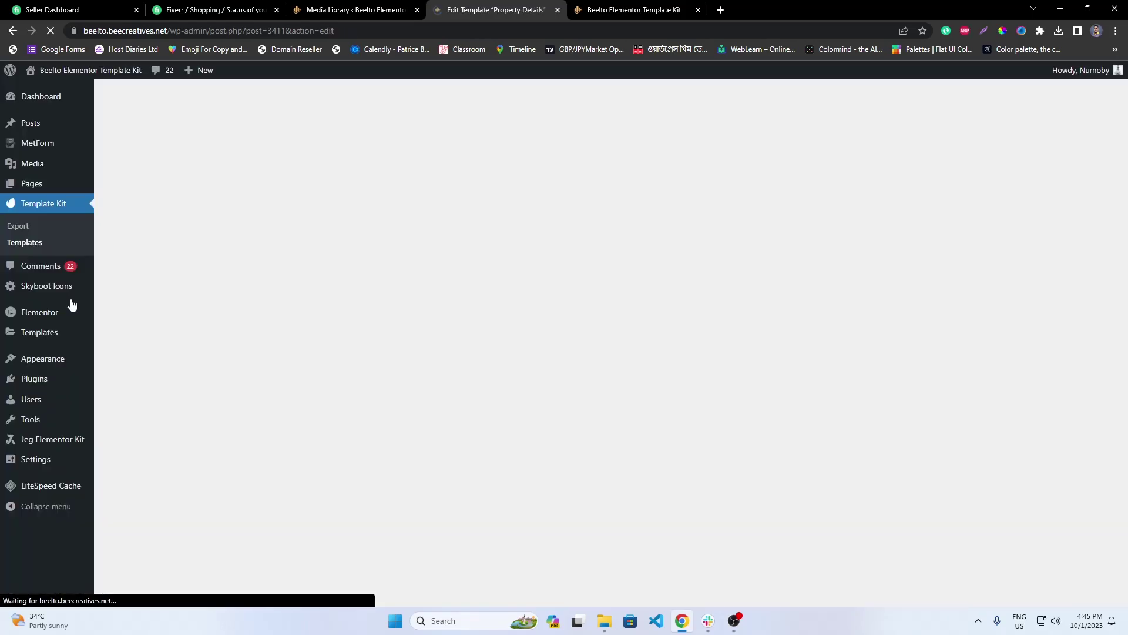
scroll(1042, 453, down, 5)
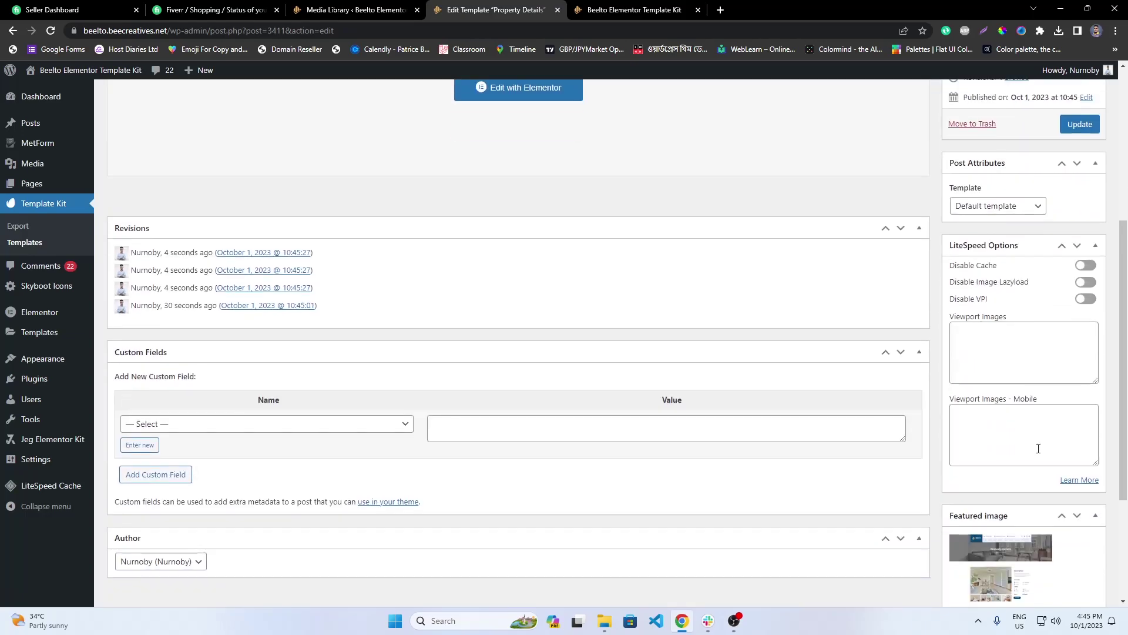
scroll(1105, 495, down, 3)
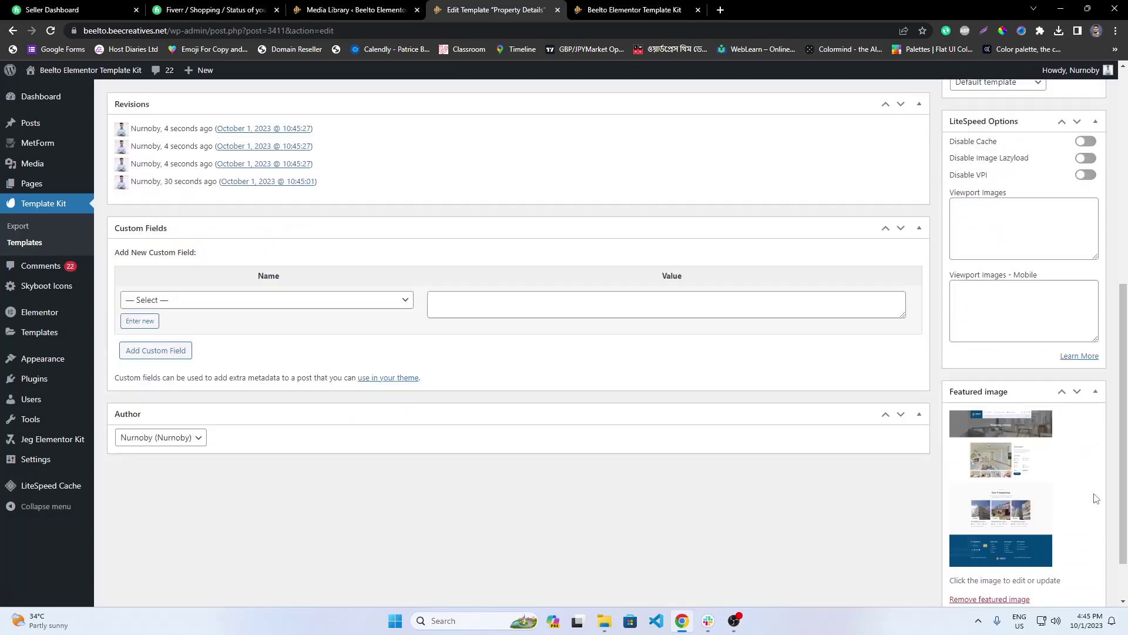
scroll(1111, 470, up, 8)
Step: Start a new kit template titled "Our Agent", checking the page's name in the live site's navigation
click(26, 242)
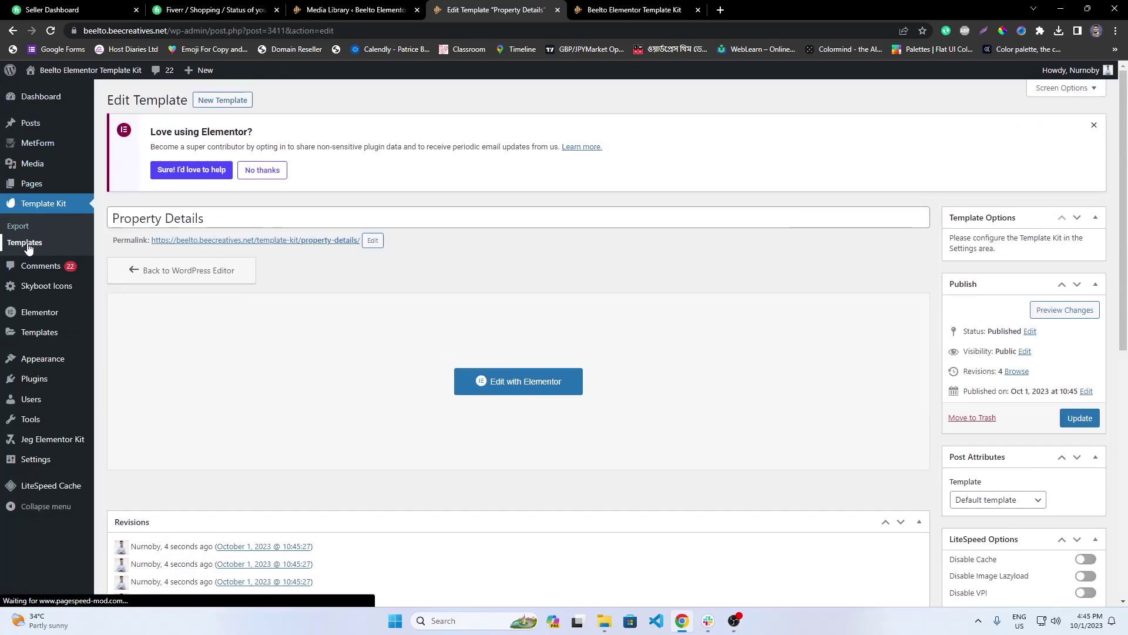
click(201, 100)
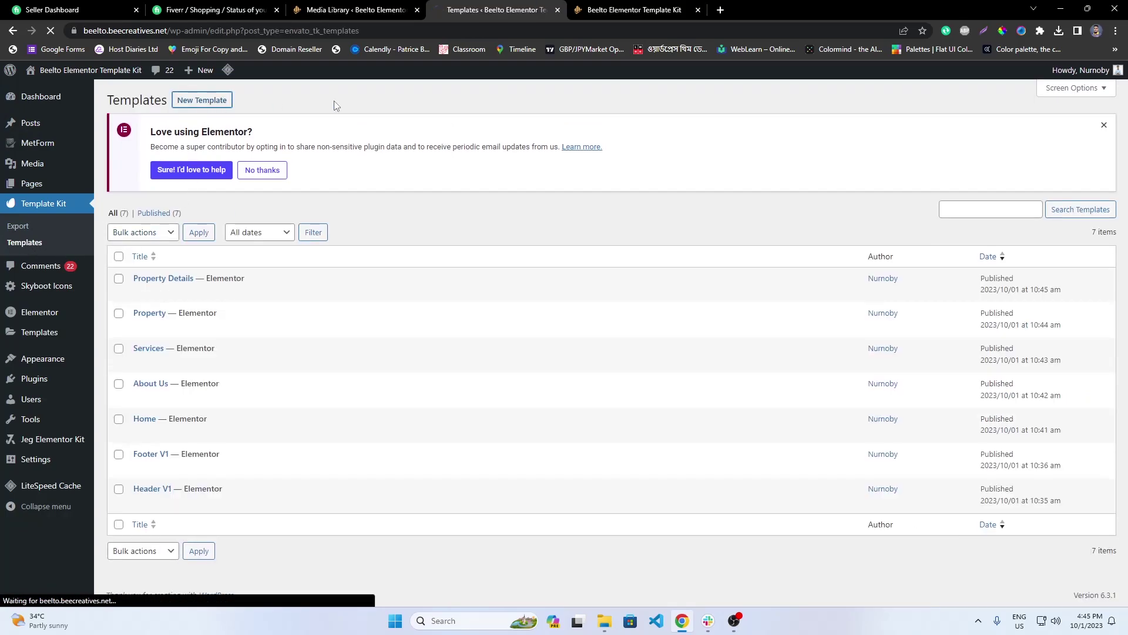
click(632, 9)
mouse_move(605, 146)
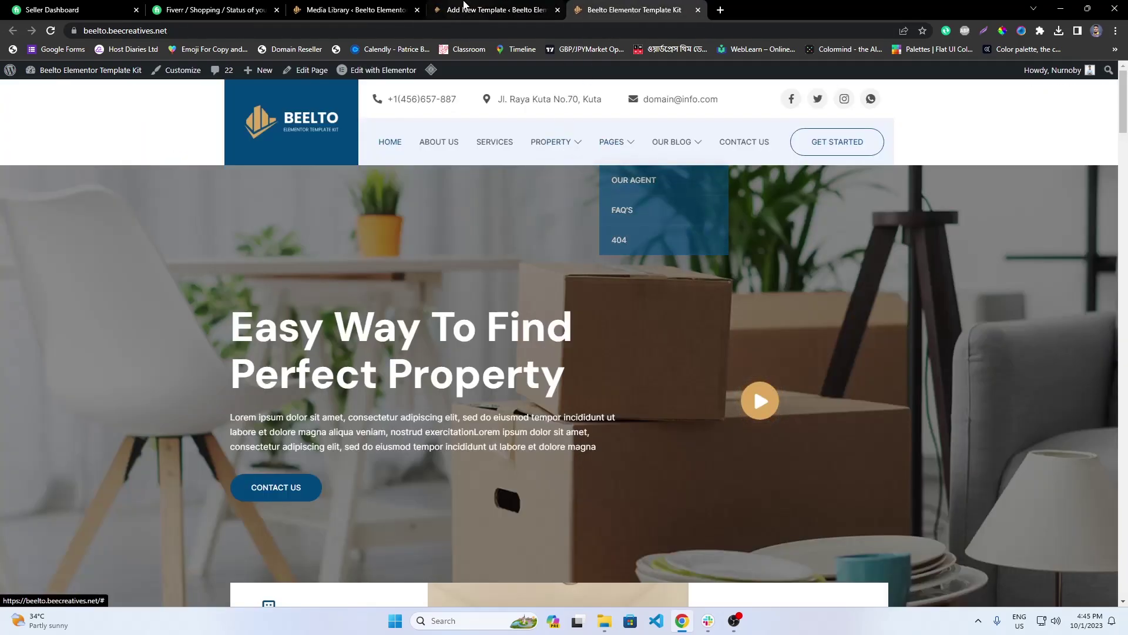
click(470, 9)
text(Our Agent)
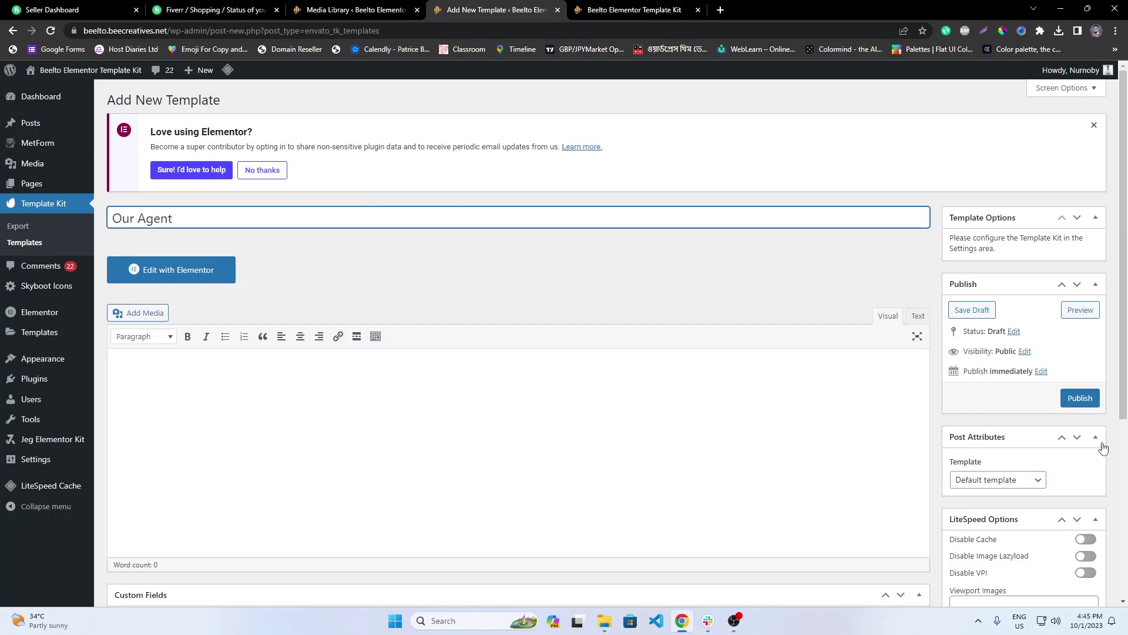
Step: Set 06_our-agent.png from the media library as the Our Agent template's featured image and publish the template
scroll(1028, 423, down, 4)
click(1006, 544)
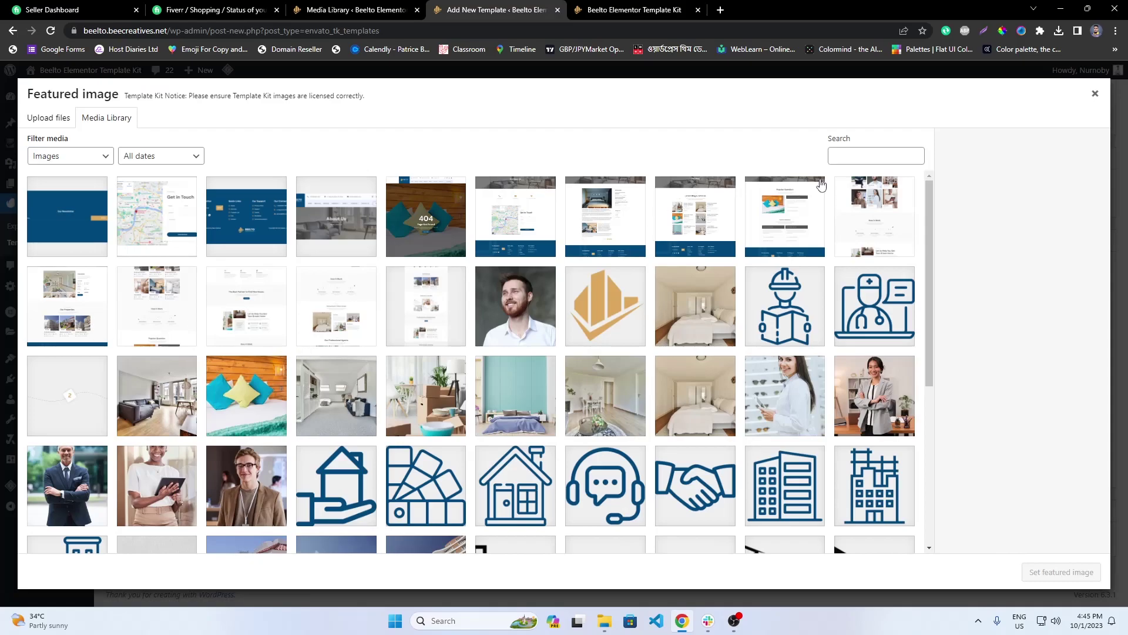
click(845, 189)
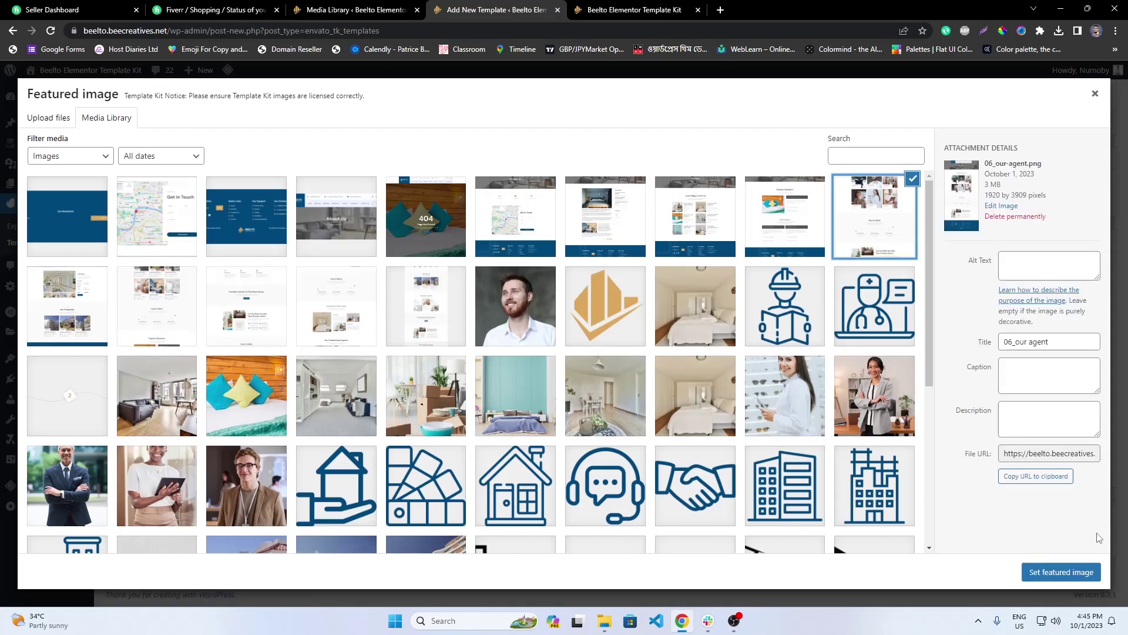
click(1061, 572)
scroll(1062, 487, up, 5)
click(1090, 405)
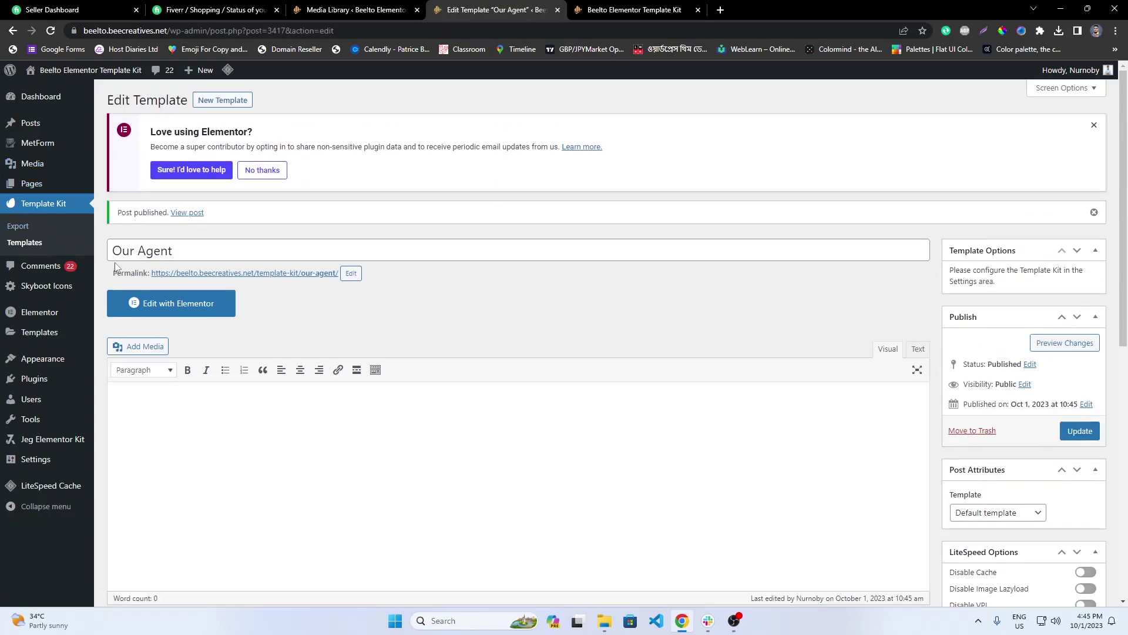
Step: Open the Our Agent template in Elementor, insert the saved "agent" template with its page settings, and update it
click(181, 301)
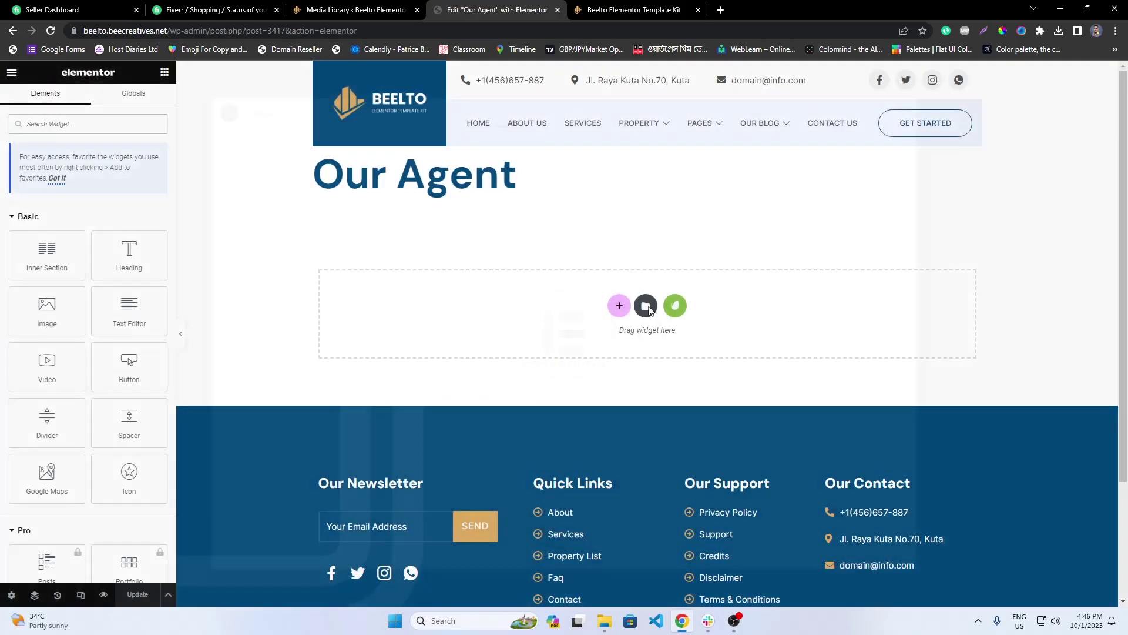
click(645, 305)
click(615, 112)
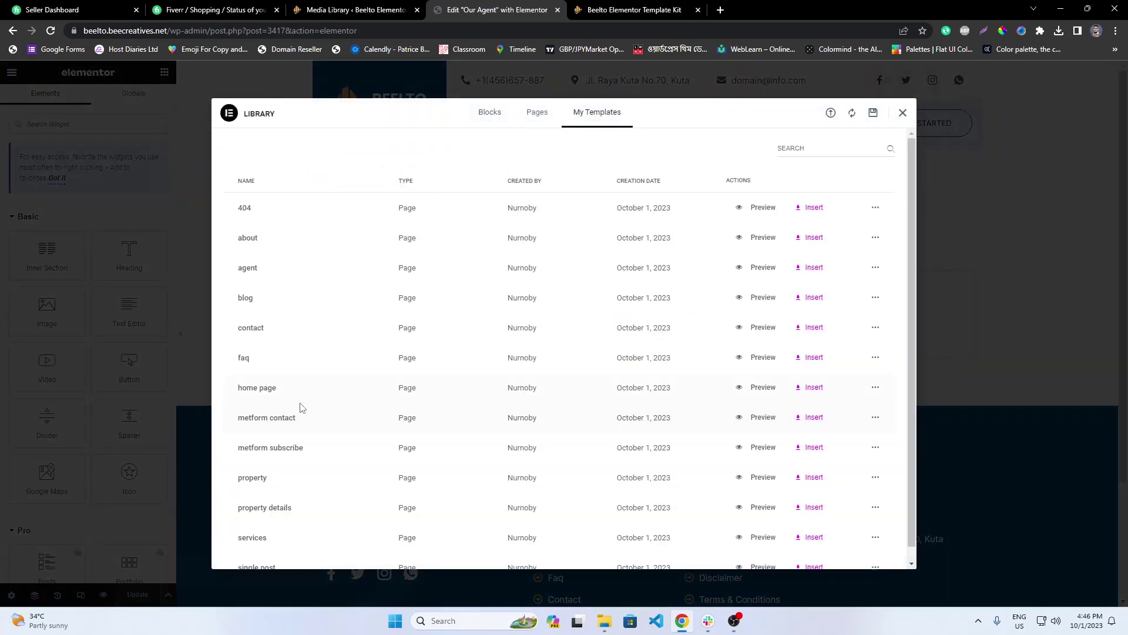
click(805, 267)
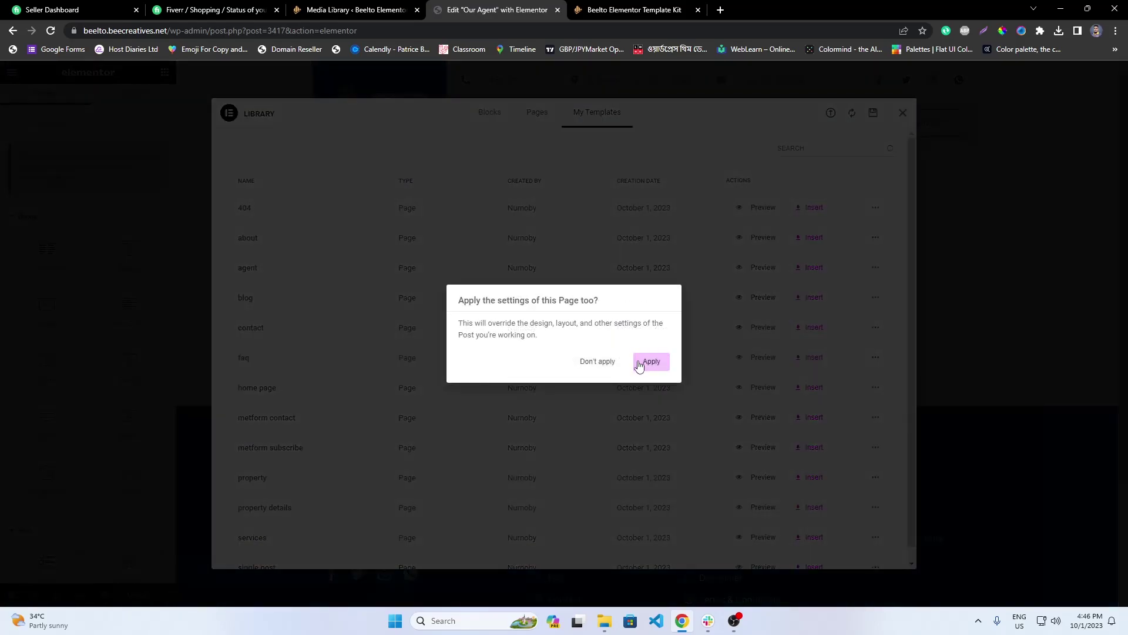
click(650, 361)
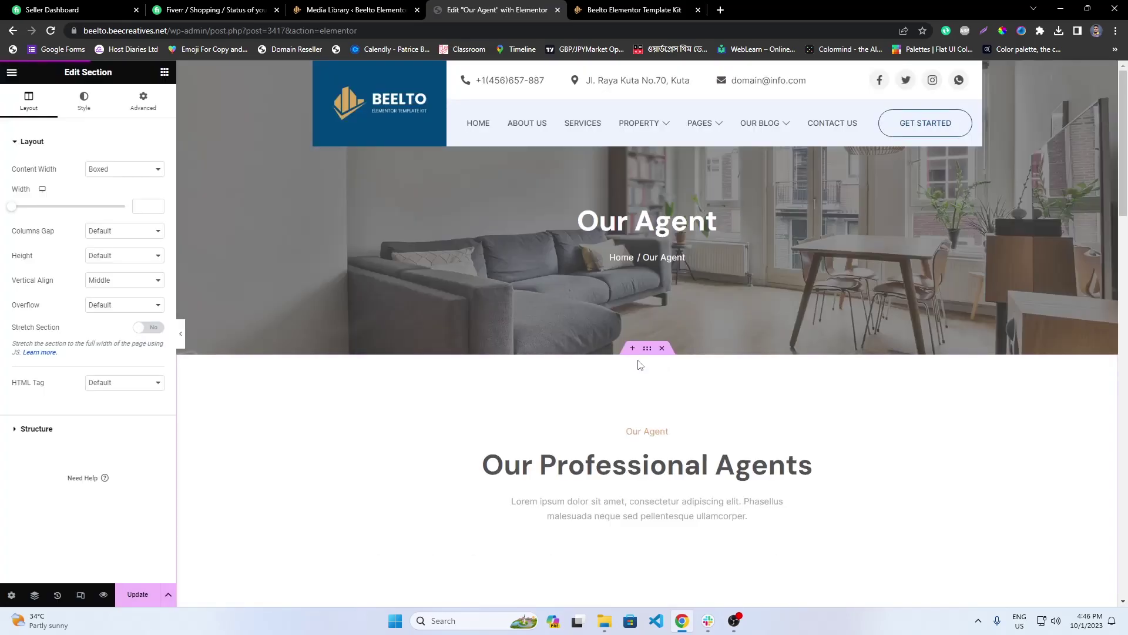
click(8, 594)
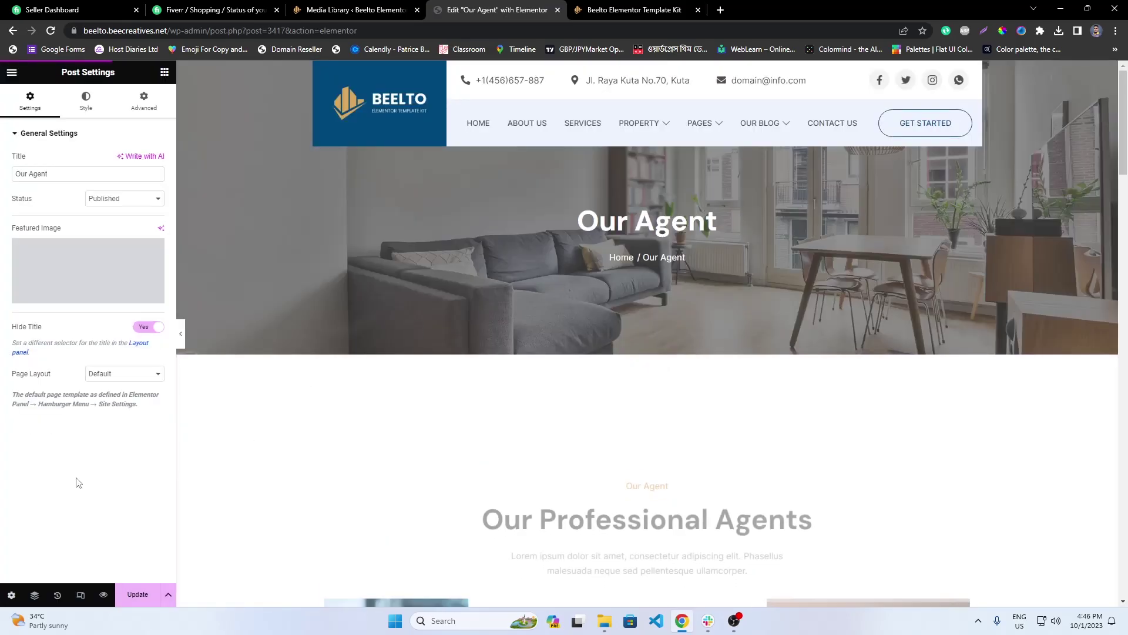
click(151, 599)
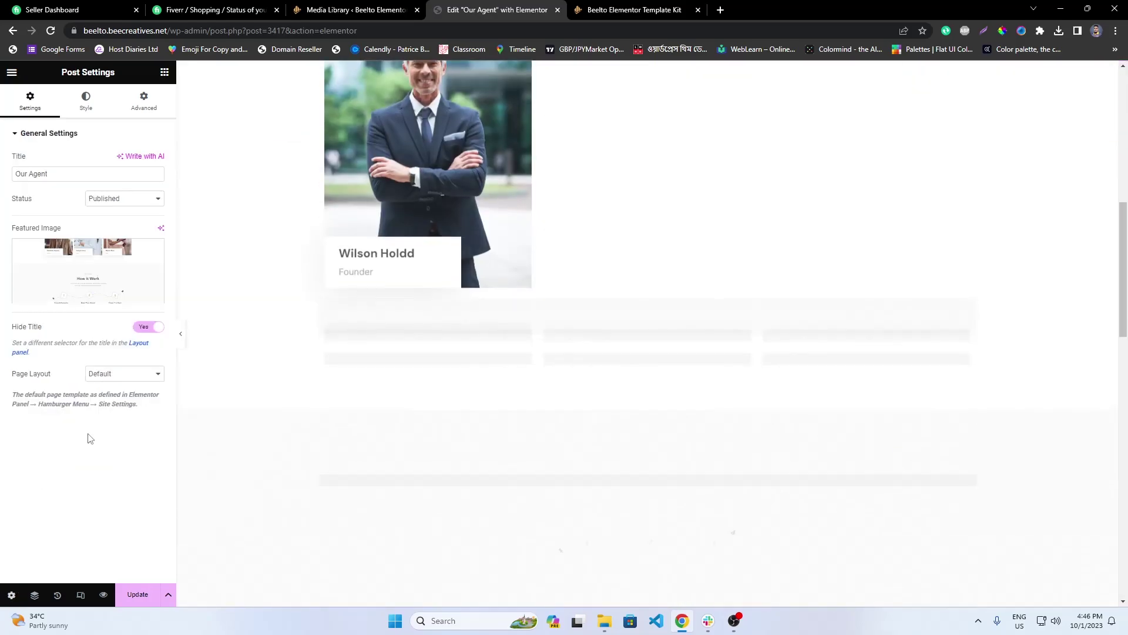
Step: Try to set the Our Agent page layout to Elementor Canvas and update the template
click(125, 374)
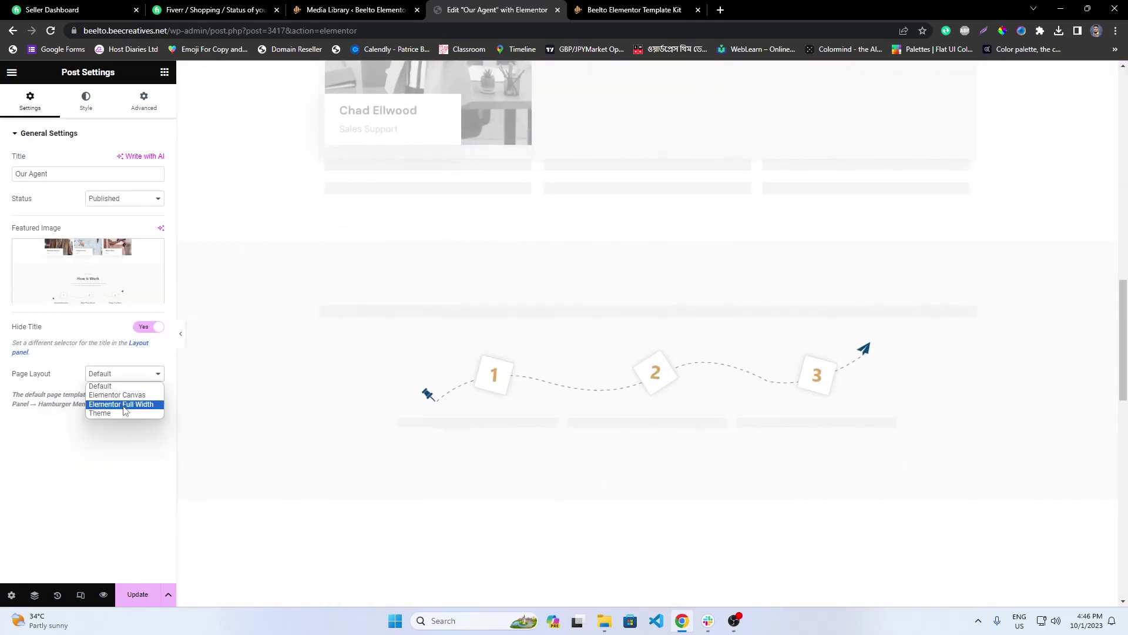
click(117, 395)
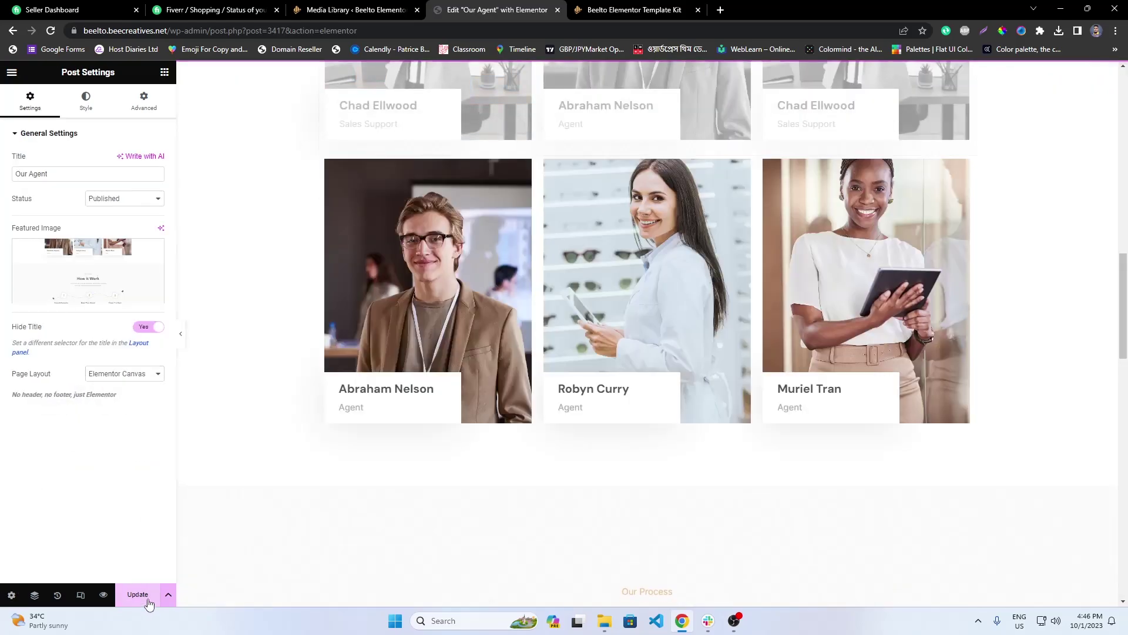
click(142, 601)
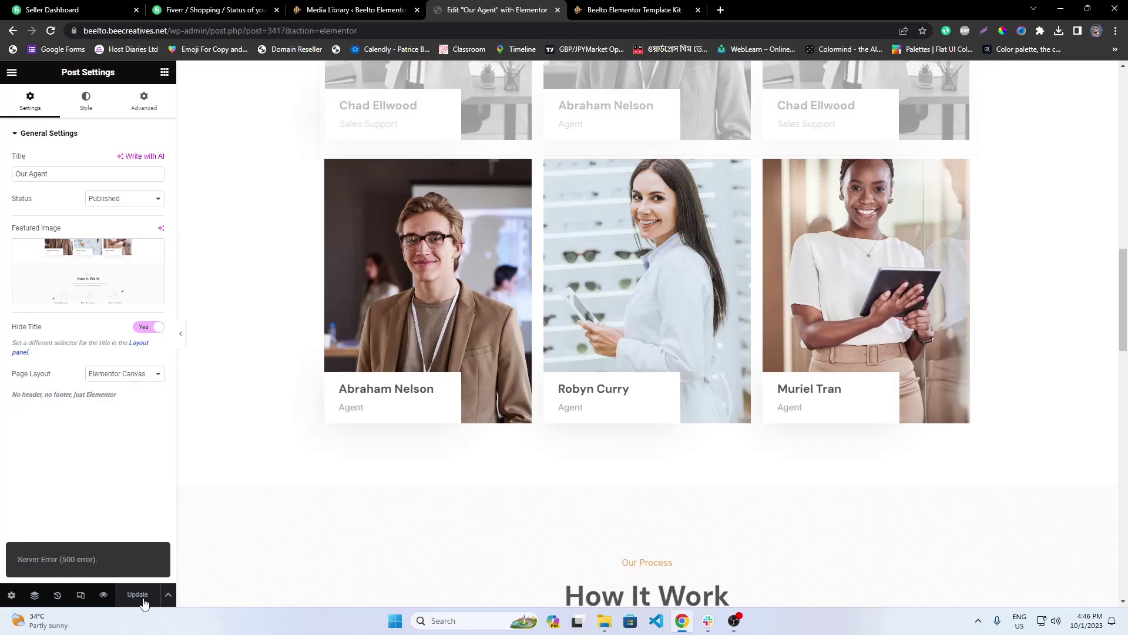
Step: Reload the editor, set Our Agent's page layout to Elementor Canvas, update it, and exit to the WordPress editor
click(52, 30)
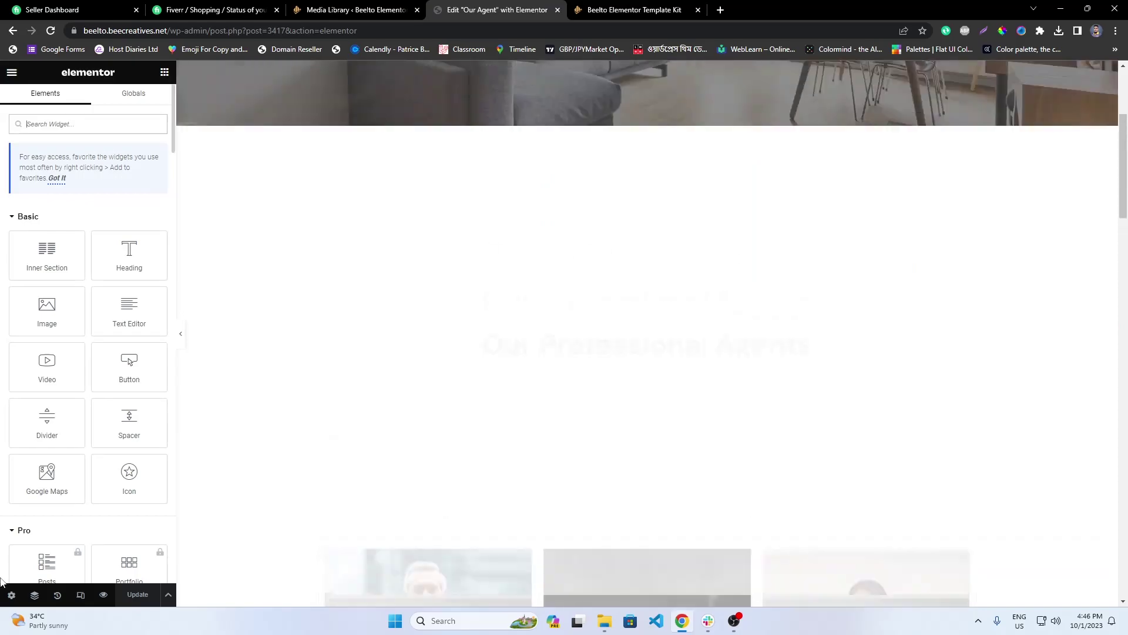
click(11, 594)
click(125, 374)
click(112, 392)
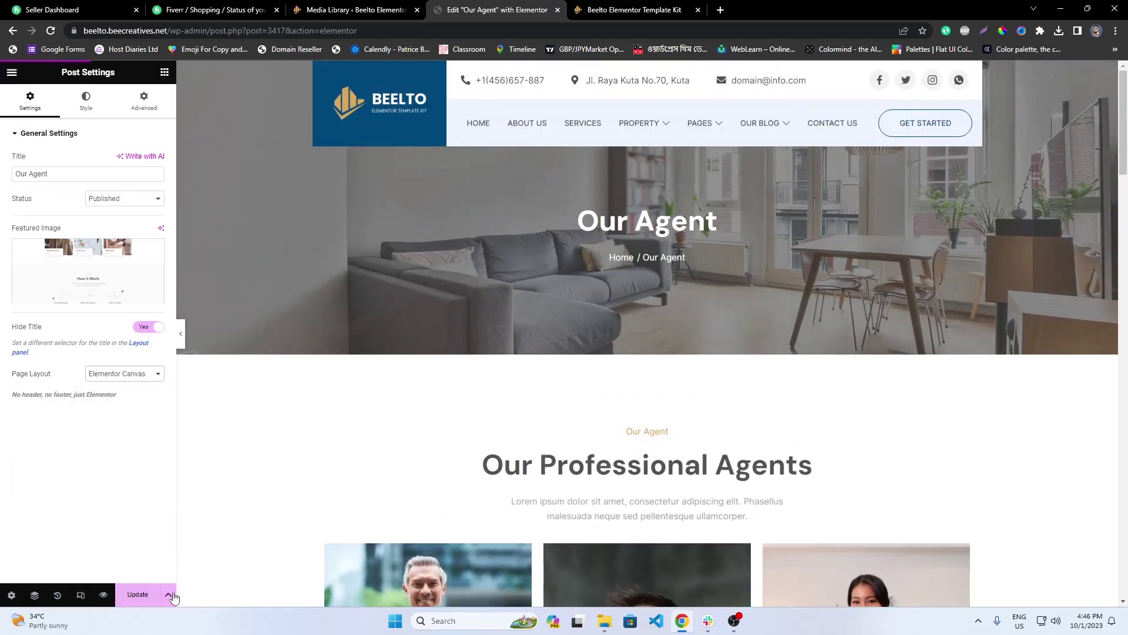
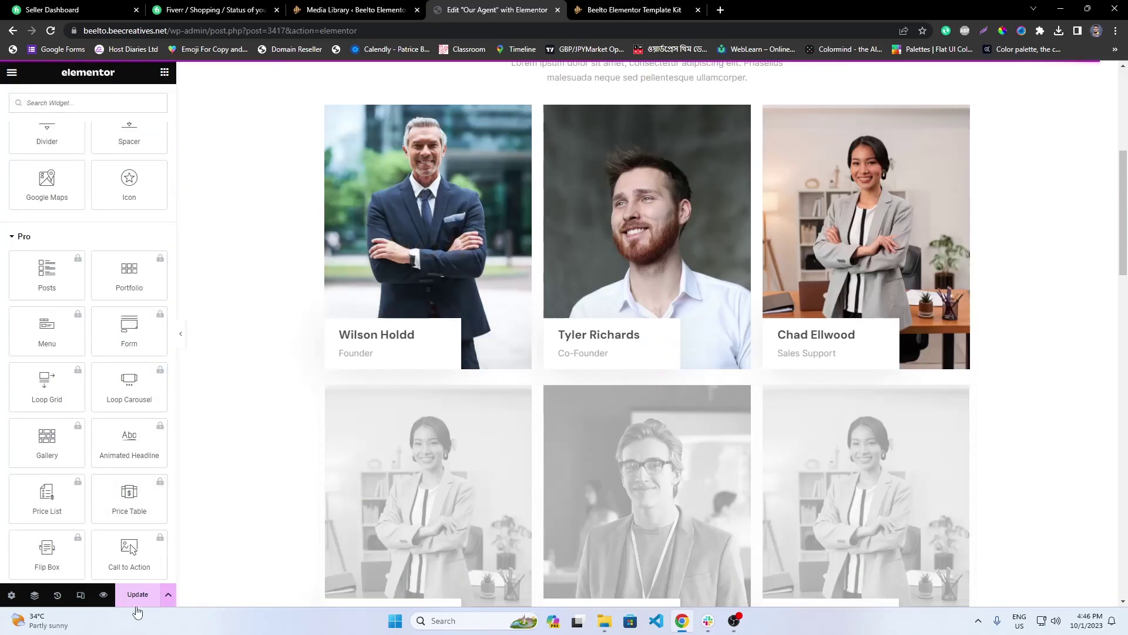
click(141, 604)
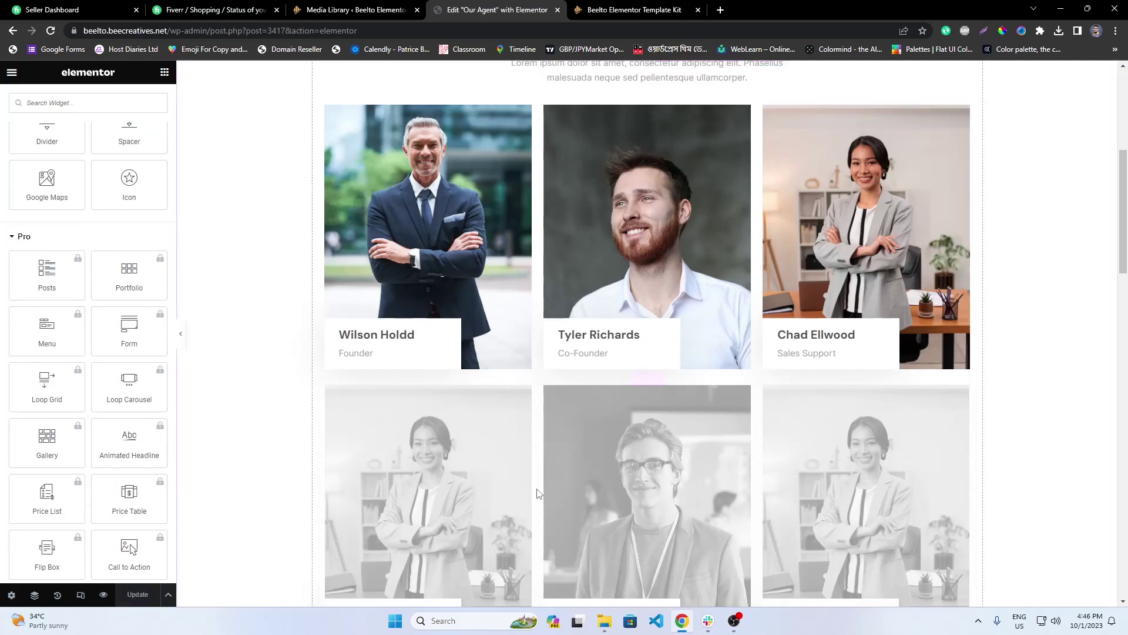
scroll(616, 455, up, 6)
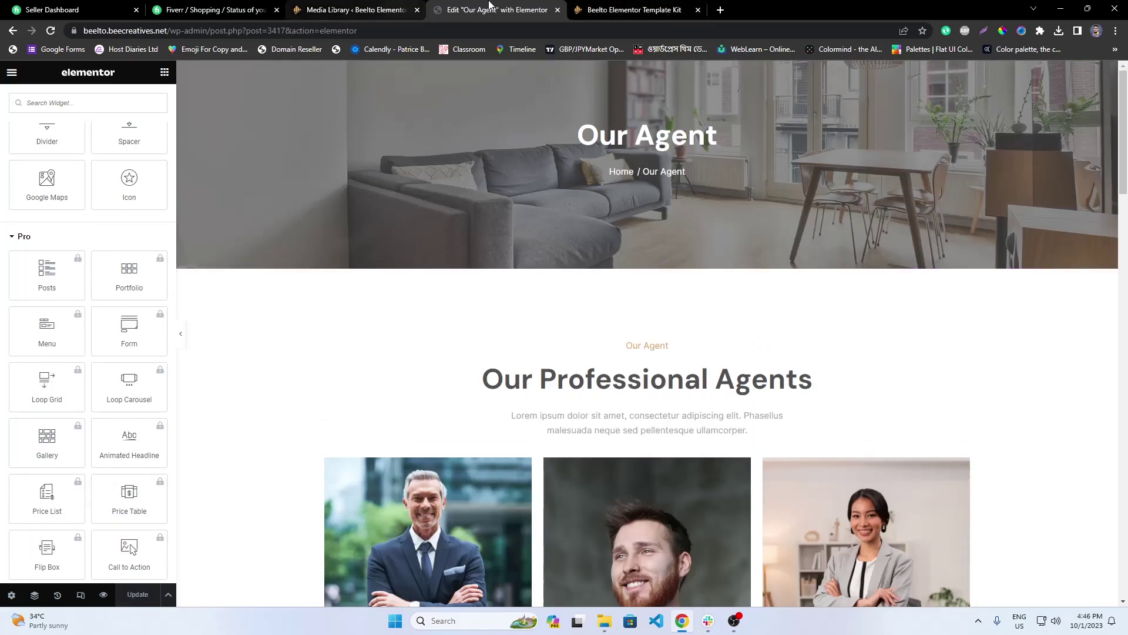
click(12, 71)
click(87, 294)
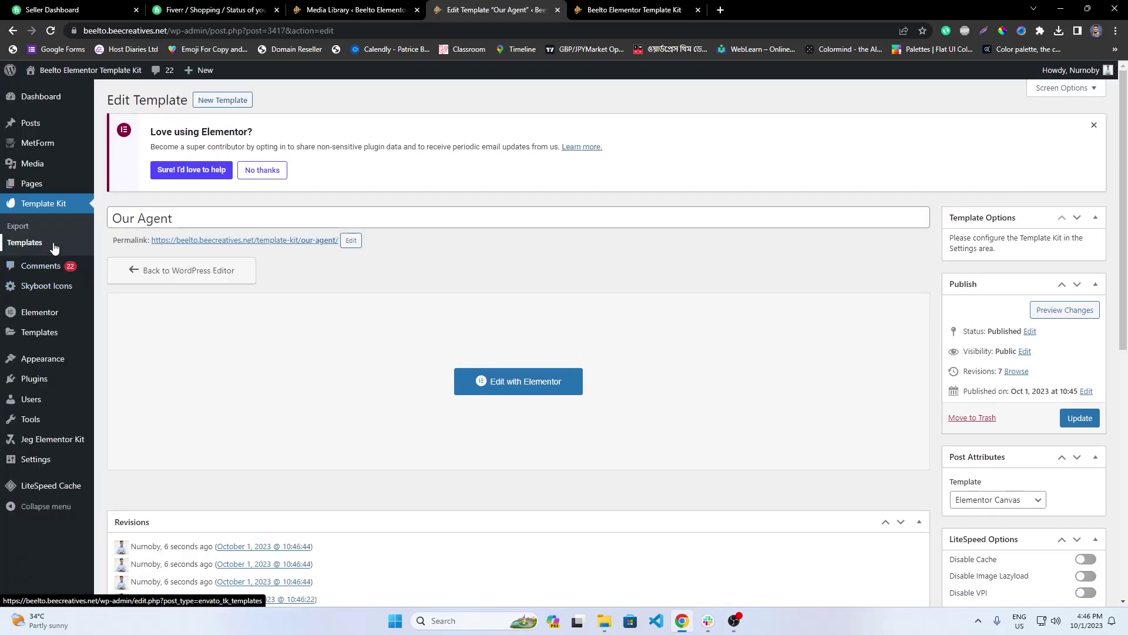
Step: Create and publish a new kit template titled "FAQ's", checking the page's name in the live site's navigation
click(216, 97)
click(635, 9)
mouse_move(553, 141)
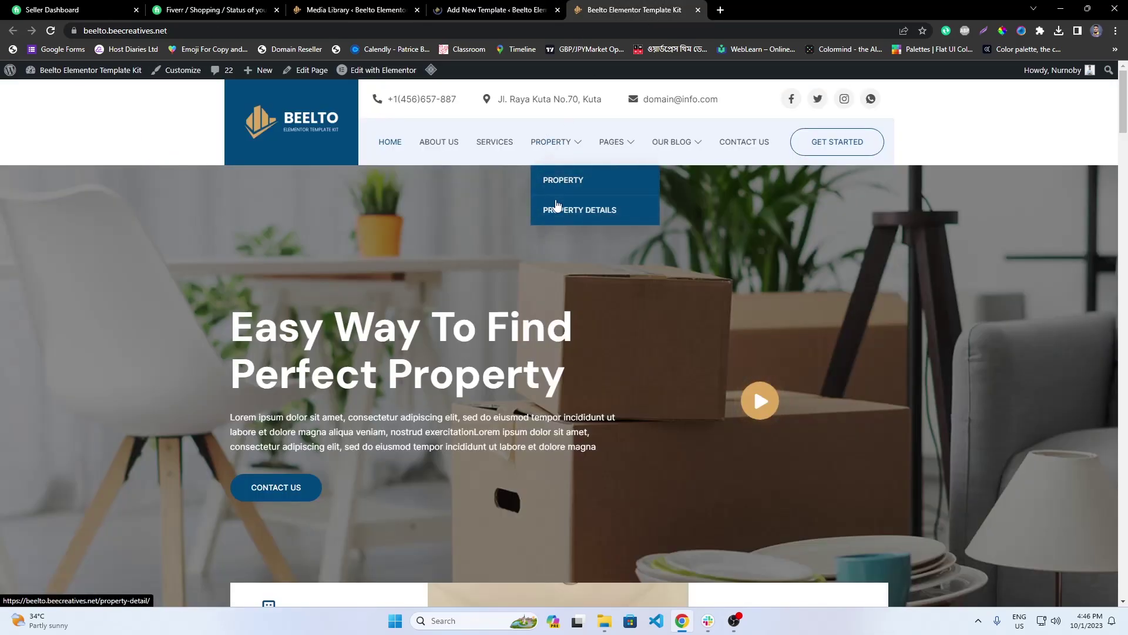
key(ctrl+shift+Tab)
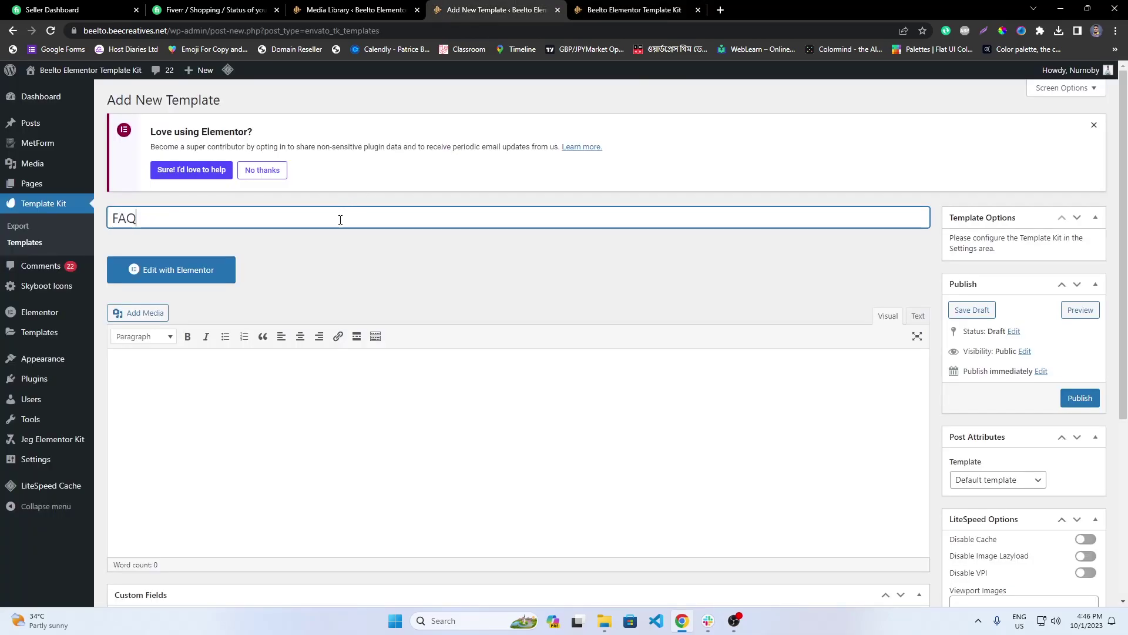
click(340, 220)
text(FAQ's)
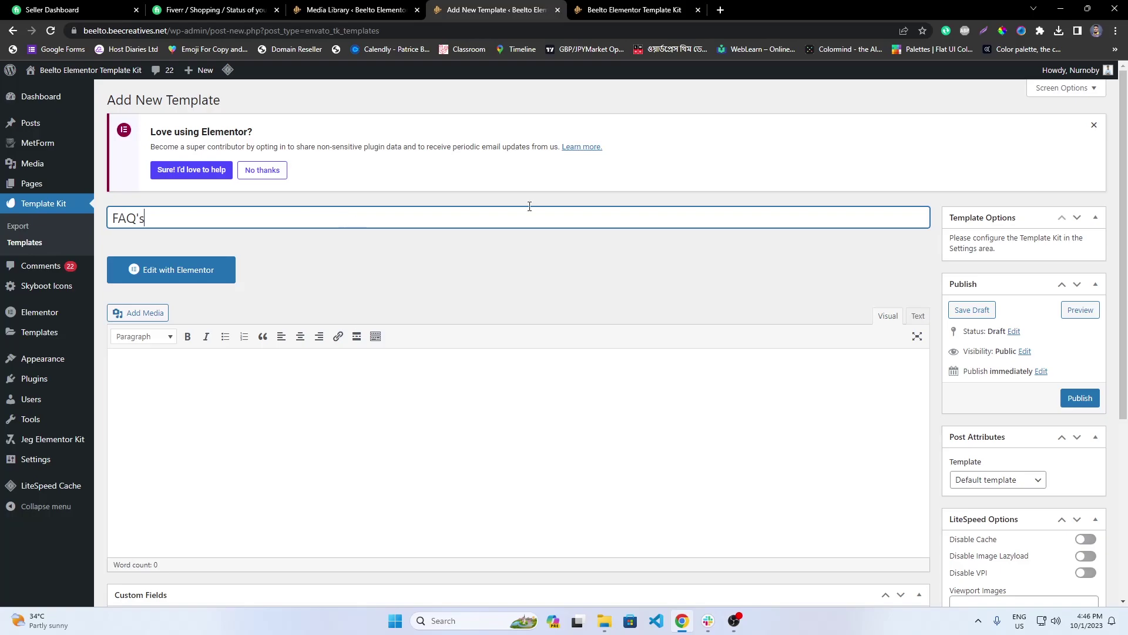
click(1095, 405)
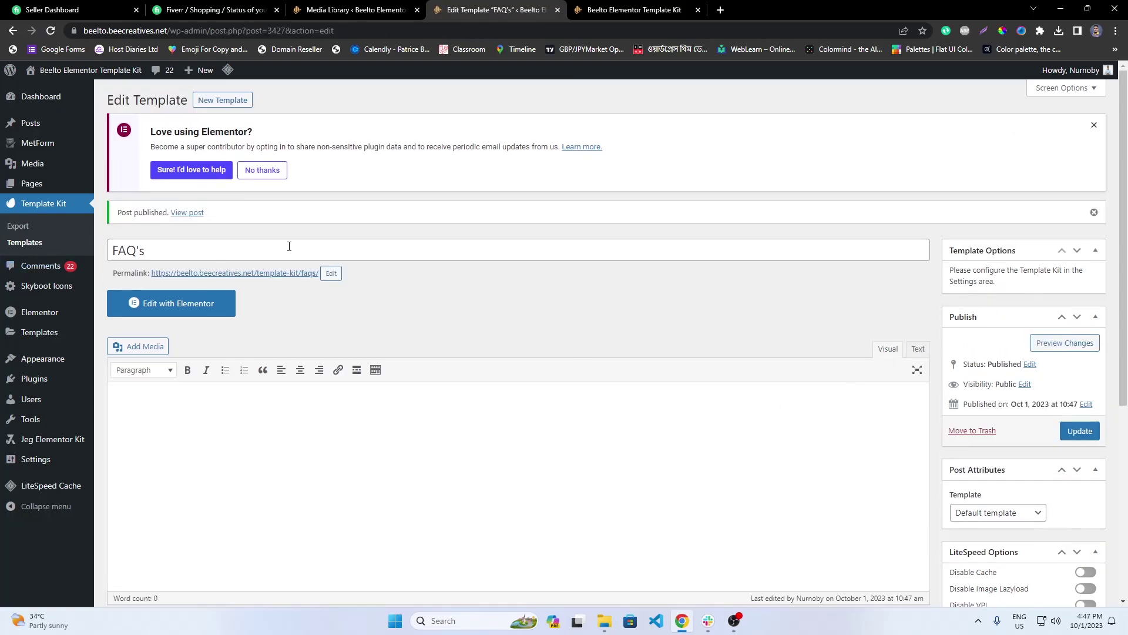
Step: Open the FAQ's template in Elementor and insert the saved "faq" template with its page settings
scroll(927, 494, down, 5)
scroll(202, 344, up, 5)
click(223, 303)
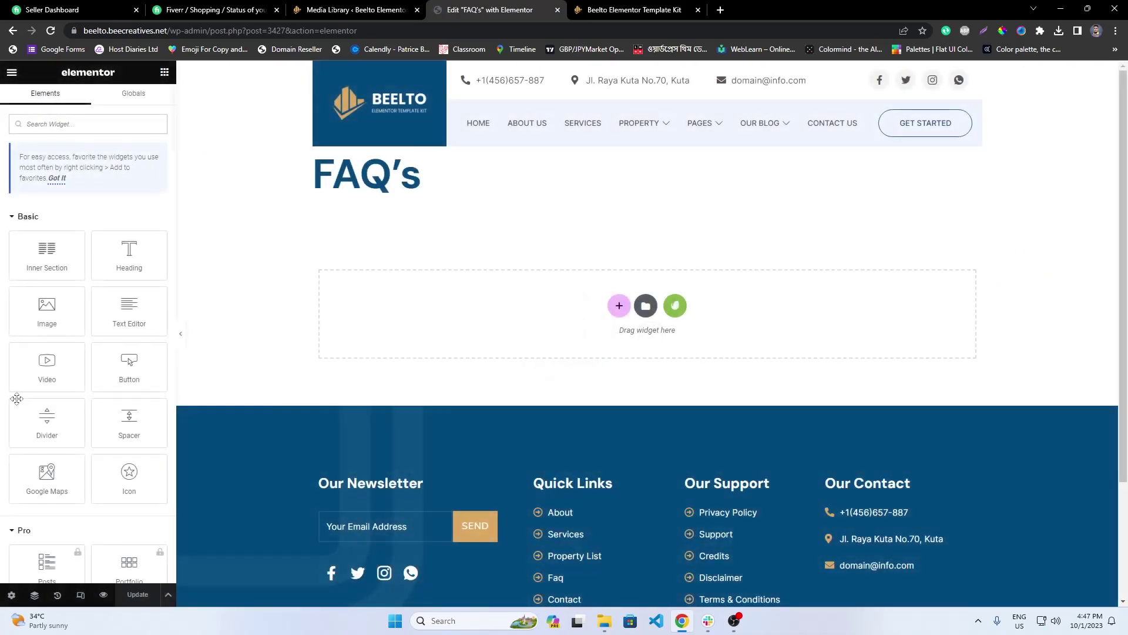
click(657, 310)
click(582, 111)
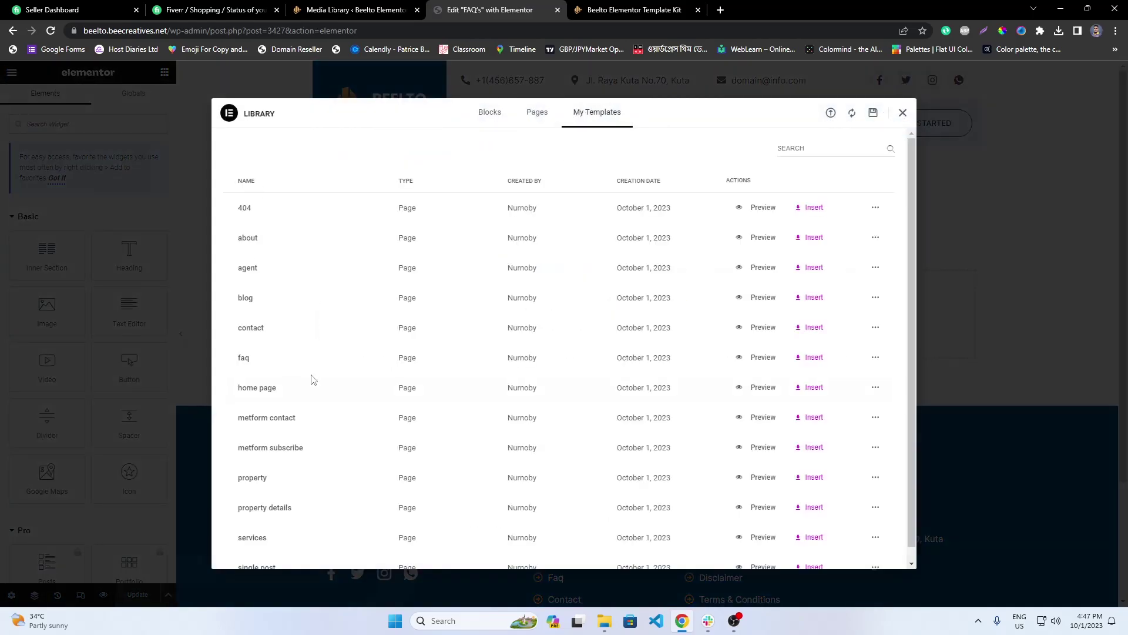
click(809, 357)
click(650, 362)
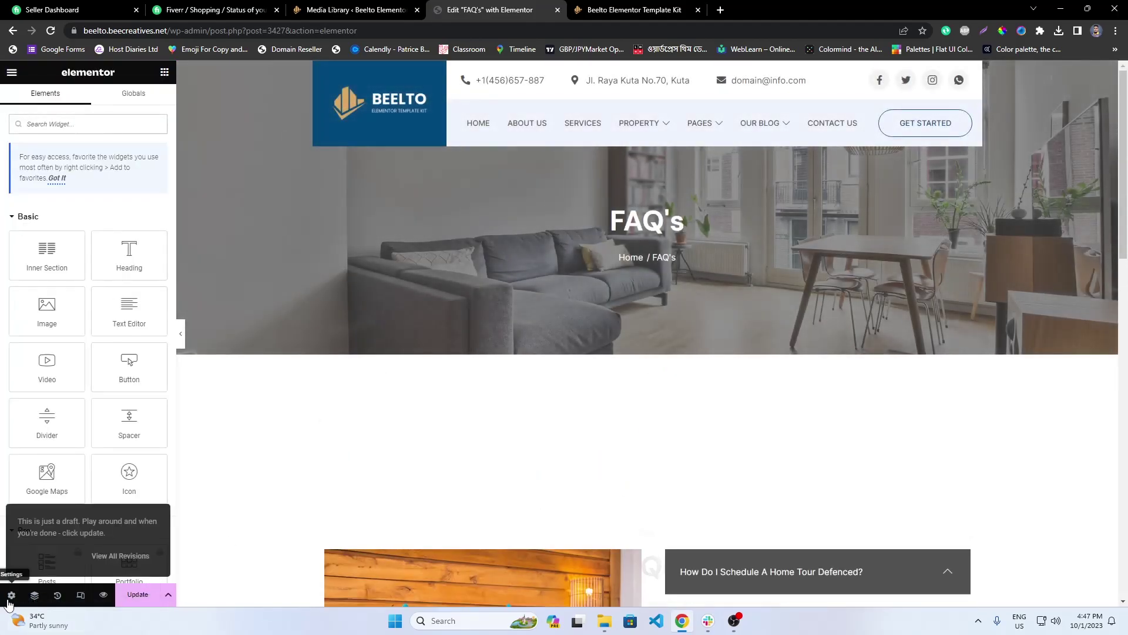
Step: Set 07_faq.png from the media library as the FAQ's template's featured image in the post settings
click(12, 594)
click(107, 275)
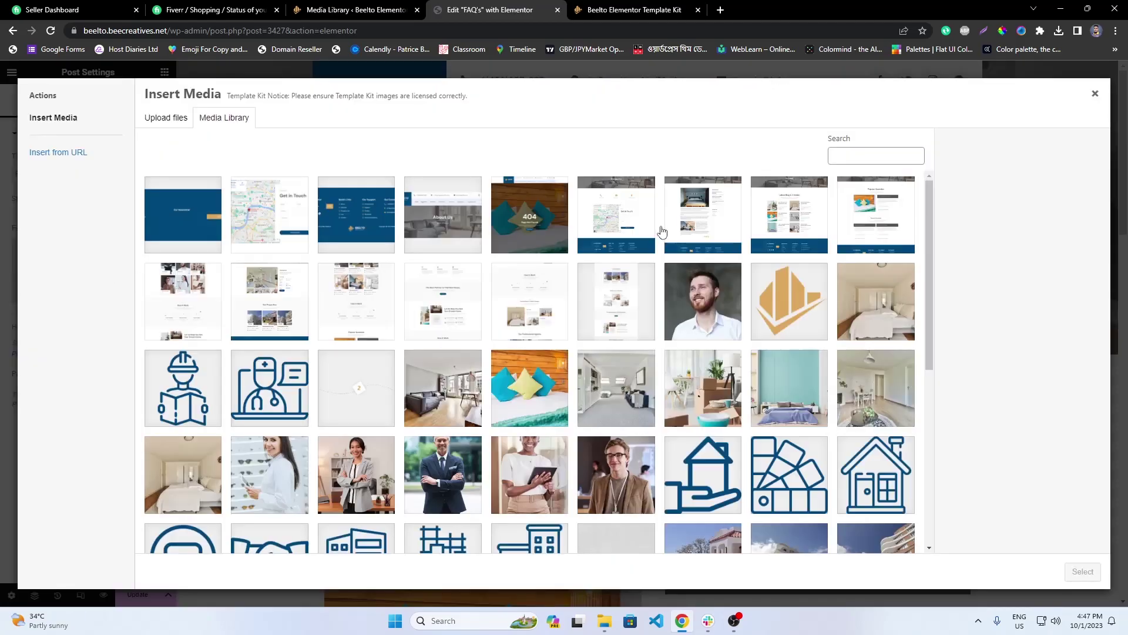
click(851, 240)
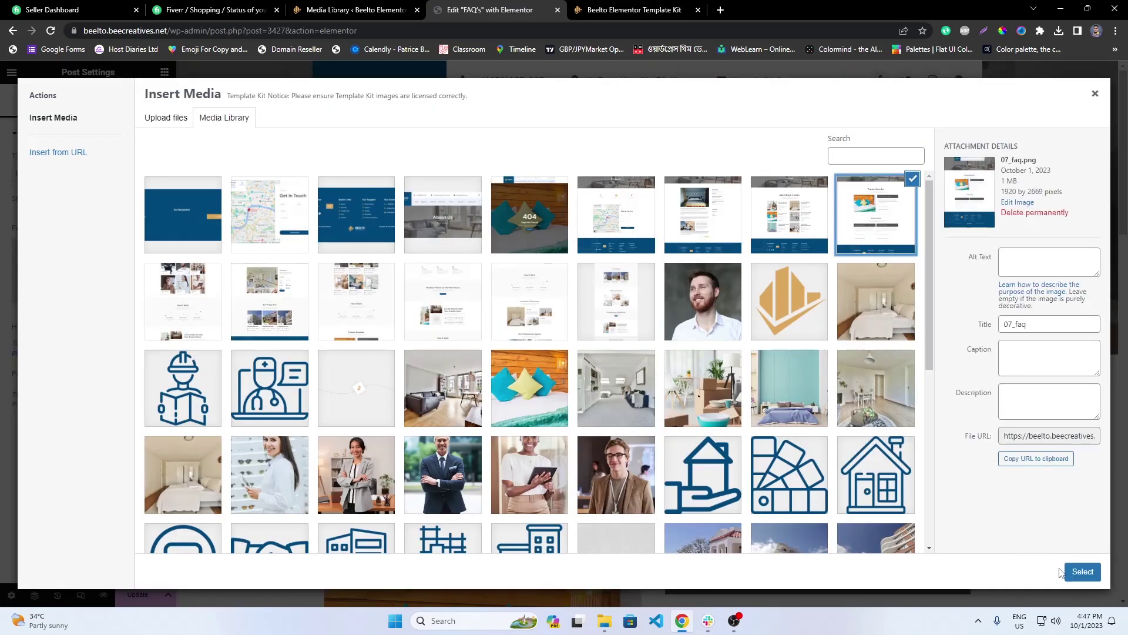
click(1082, 571)
click(82, 252)
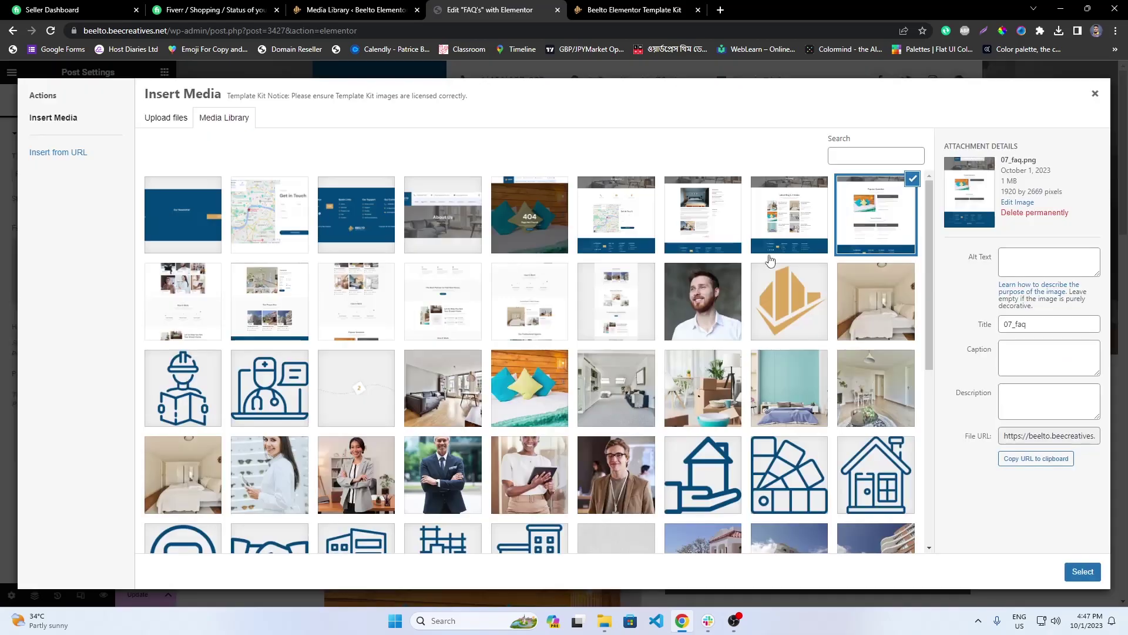
click(1072, 572)
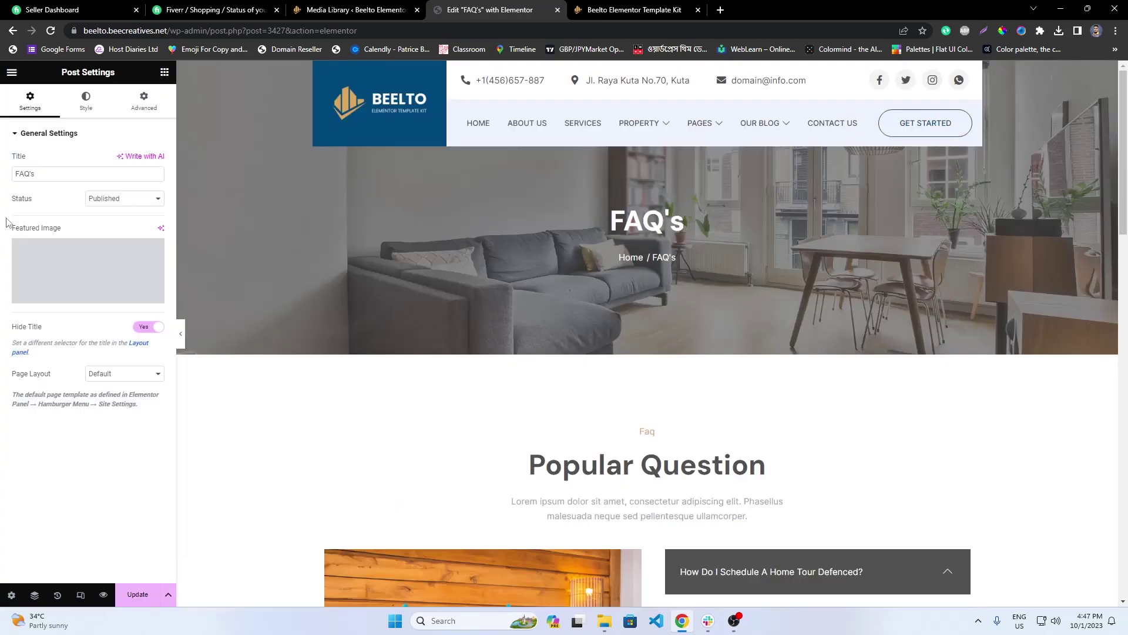
Step: Set the FAQ's page layout to Elementor Canvas, update the template, and exit to the WordPress editor
click(130, 376)
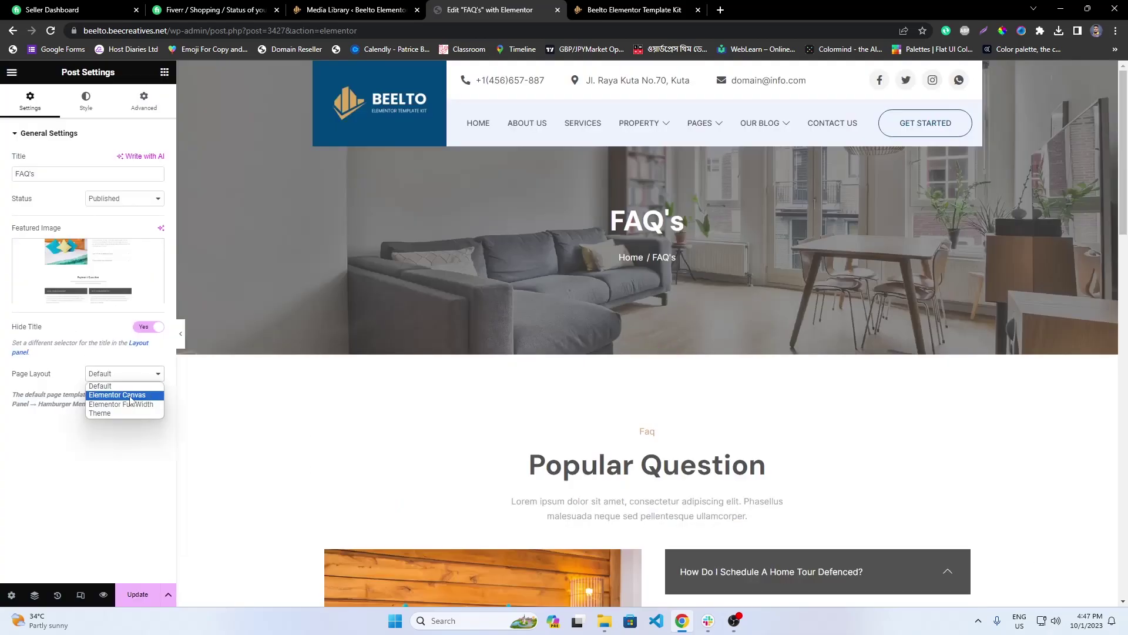
click(131, 396)
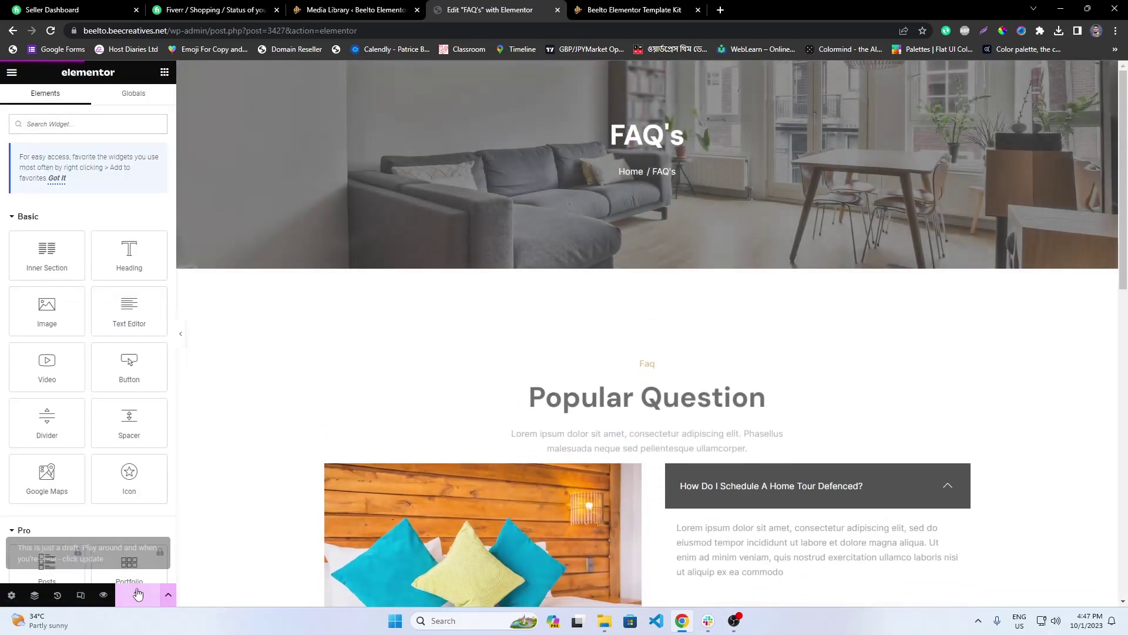
click(138, 594)
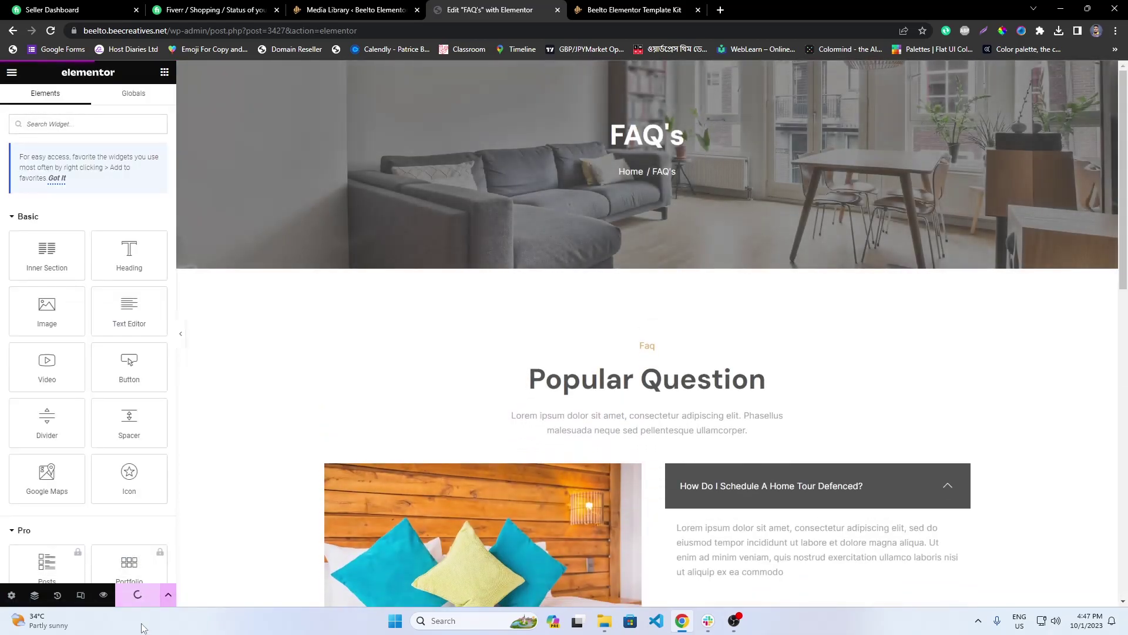
click(11, 71)
click(79, 303)
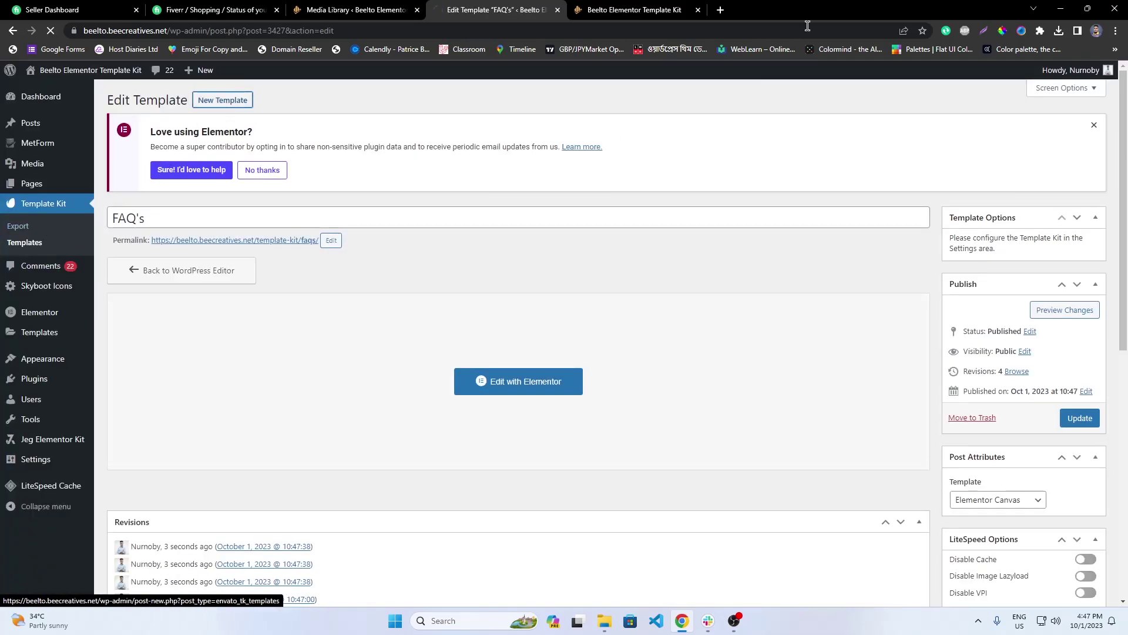
Step: Check the live site's navigation for the next page, then title the new kit template "Blog" and publish it
click(635, 10)
mouse_move(615, 143)
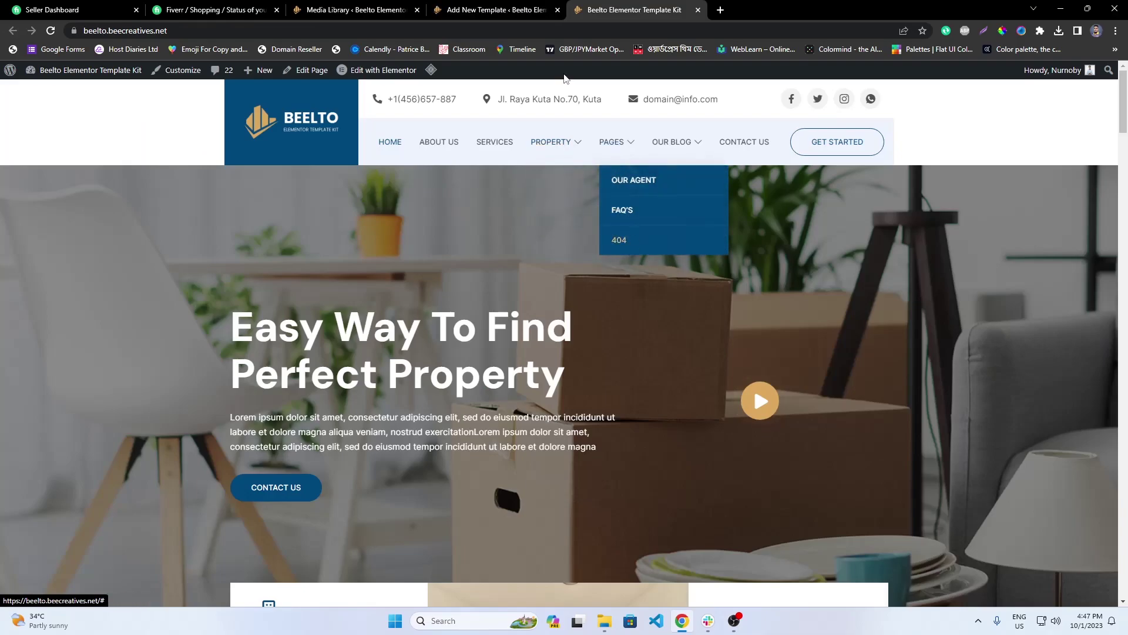
key(ctrl+shift+Tab)
text(B)
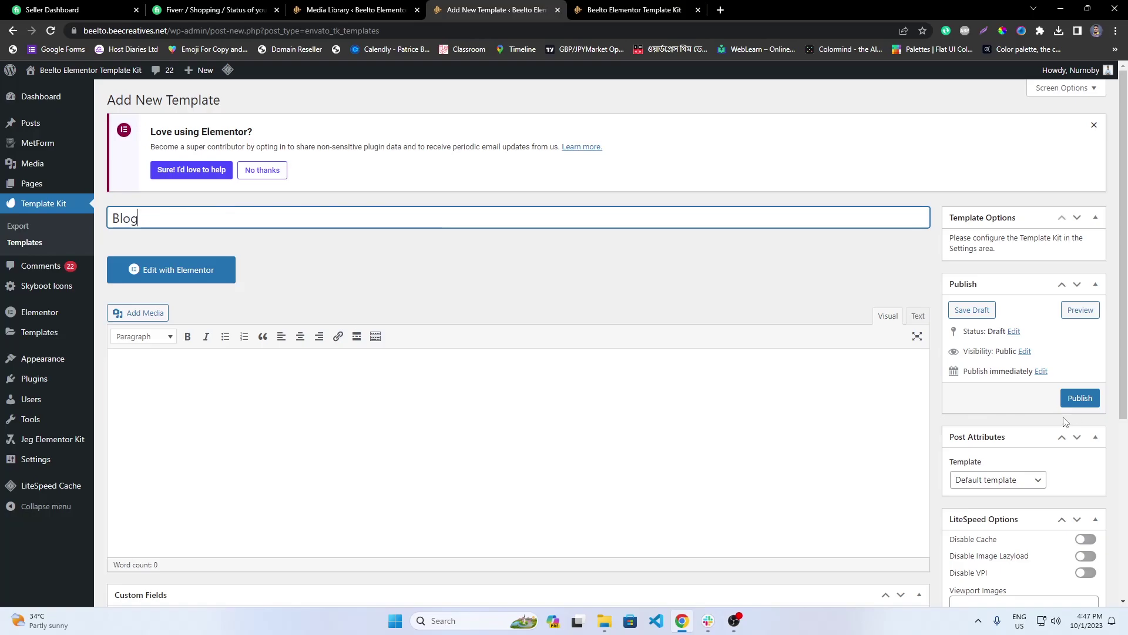
click(1079, 399)
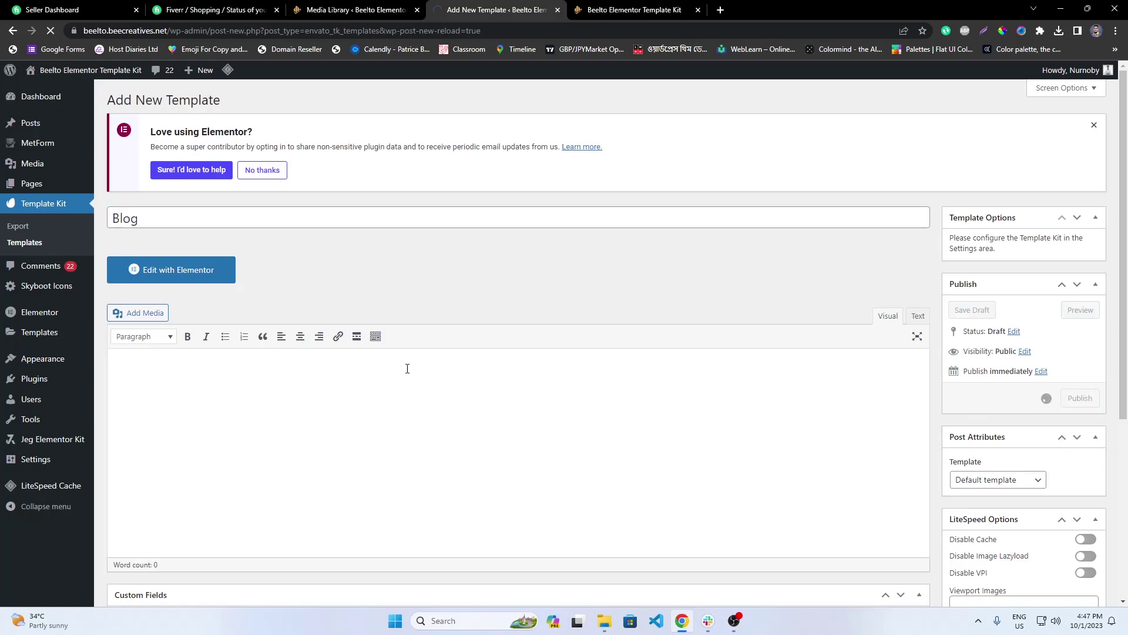
Step: Open the Blog template in Elementor and insert the saved "blog" template with its page settings
click(212, 303)
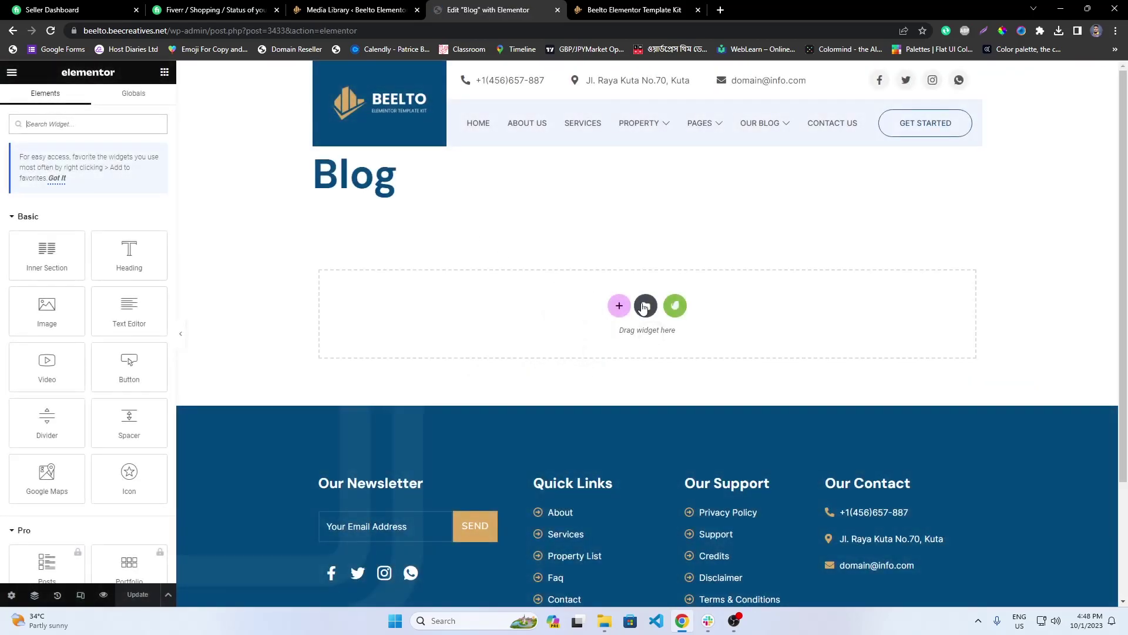
click(644, 306)
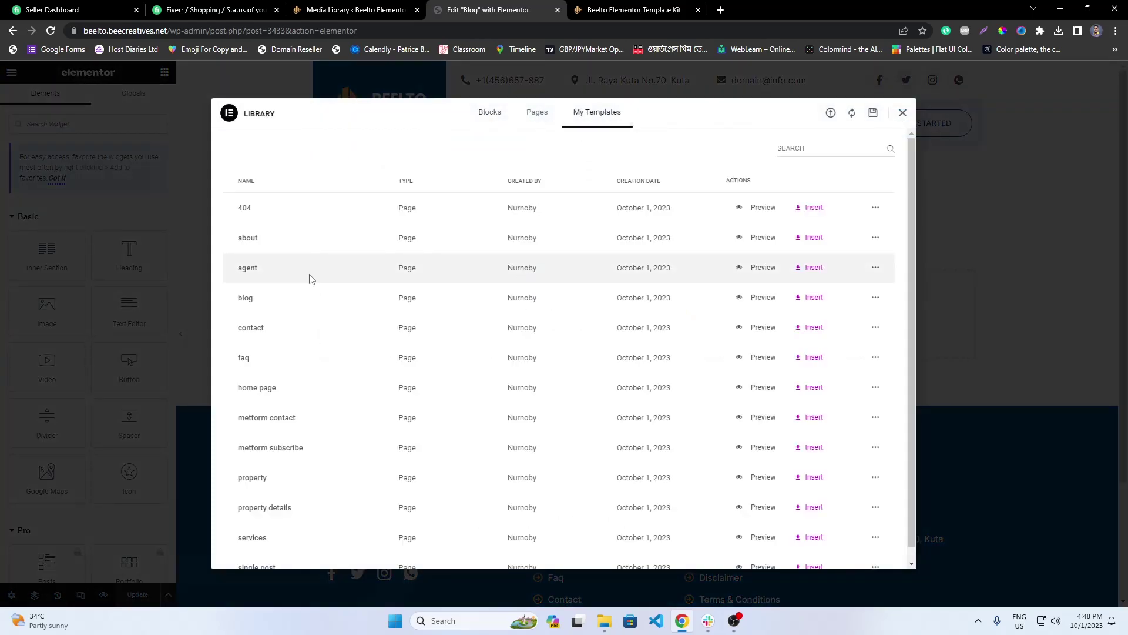
click(805, 297)
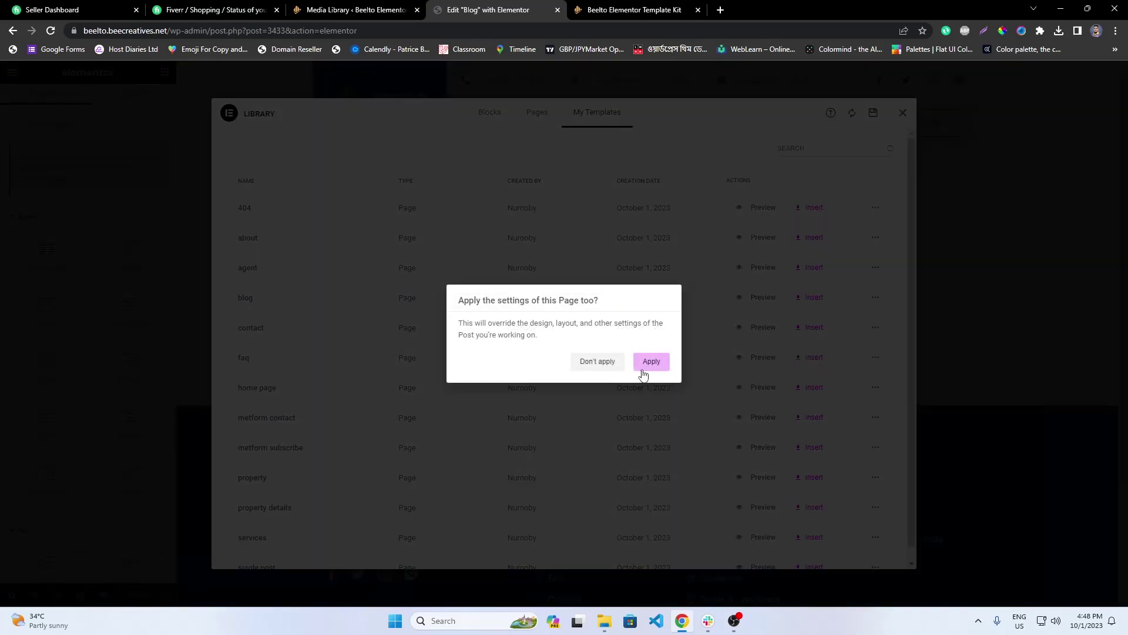
click(645, 365)
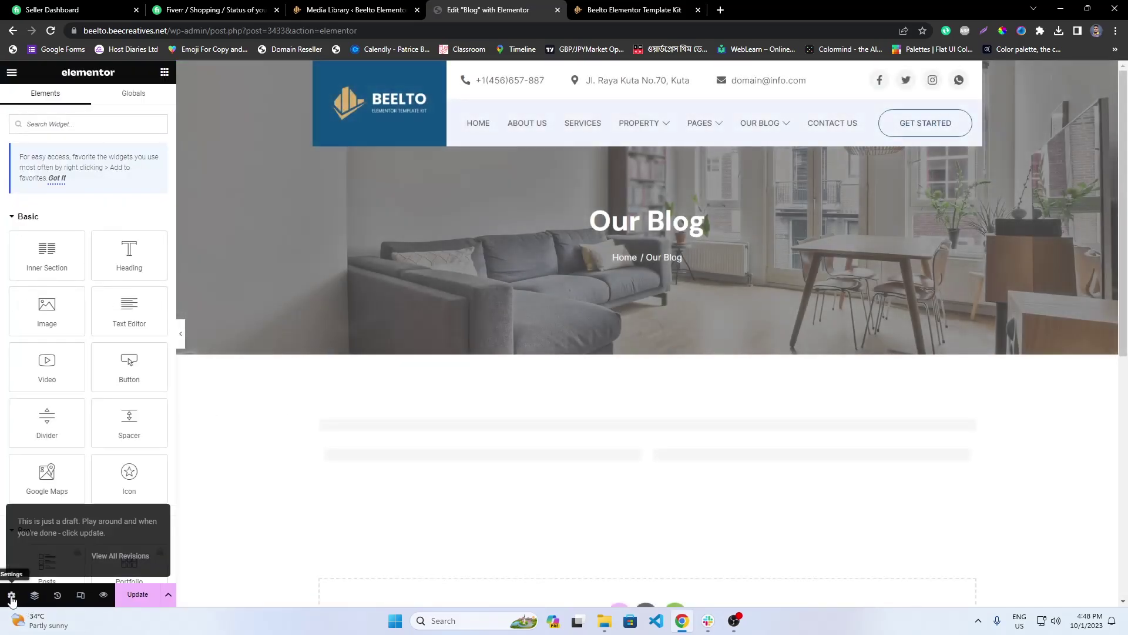
Step: Set the blog page screenshot from the media library as the Blog template's featured image in the post settings
click(12, 595)
click(99, 278)
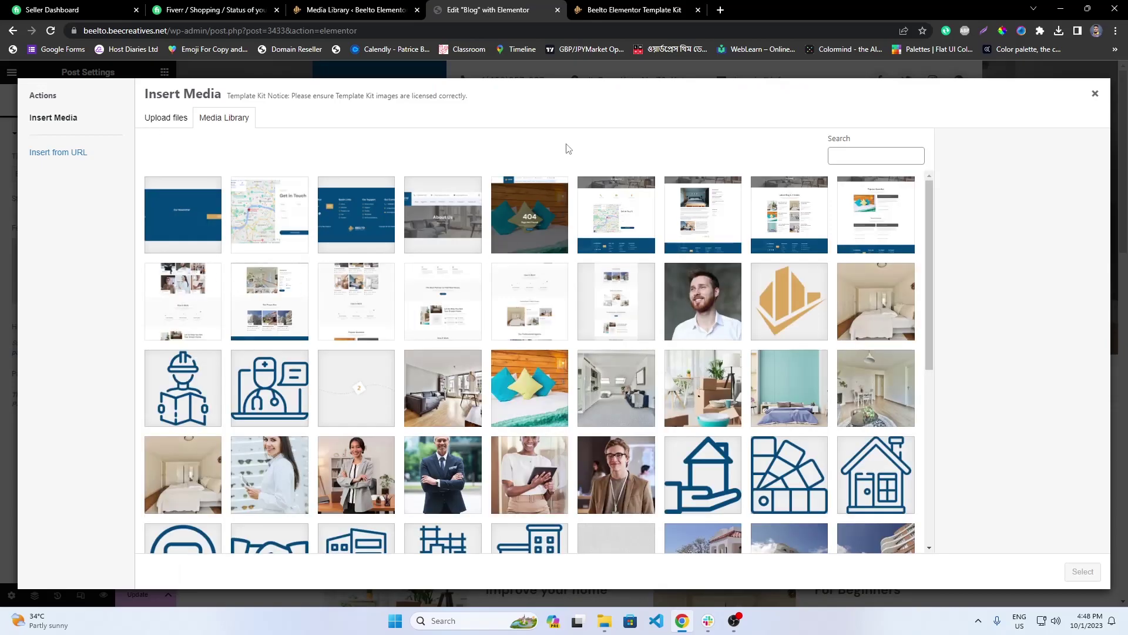
click(809, 238)
click(1083, 571)
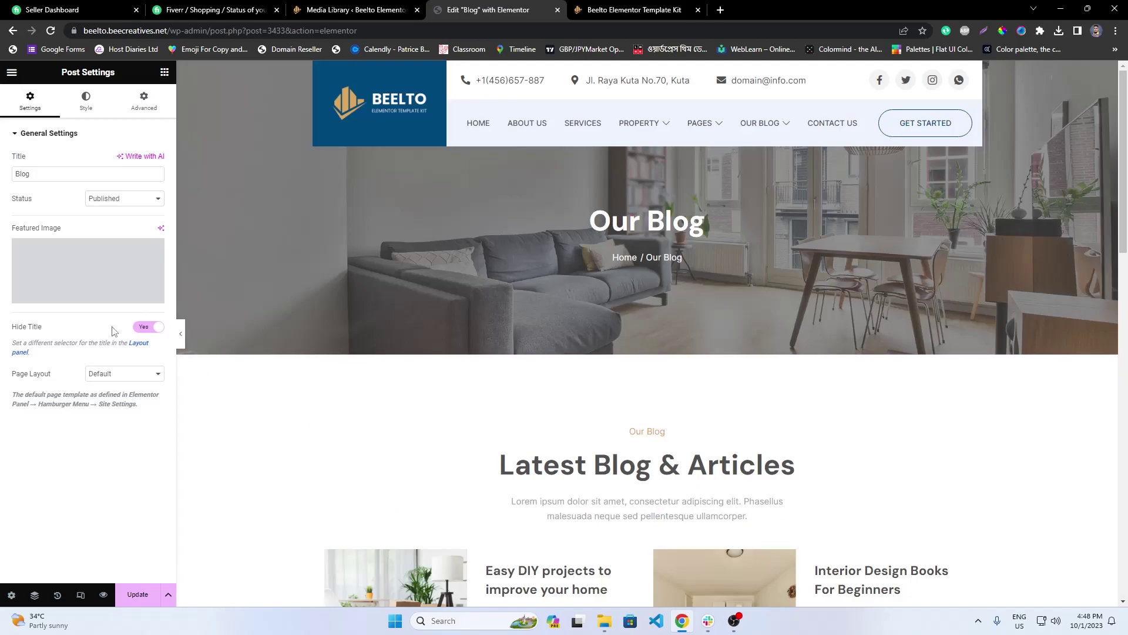
Step: Set the Blog template's page layout to Elementor Canvas, update the template, and exit to the WordPress editor
click(143, 376)
click(117, 392)
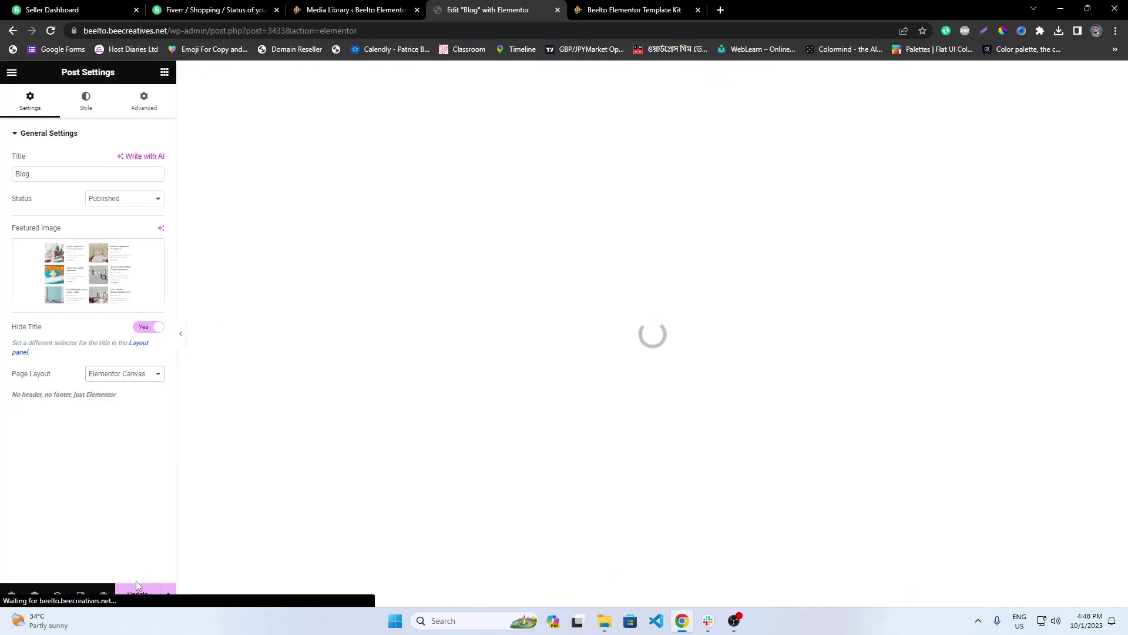
click(141, 594)
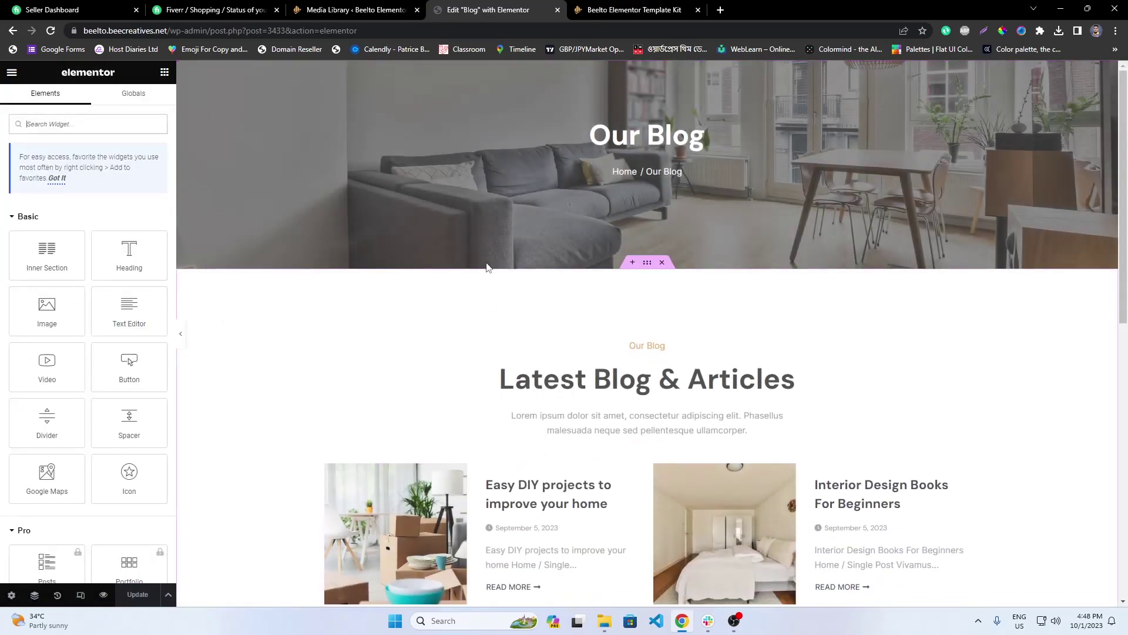
click(21, 73)
click(84, 305)
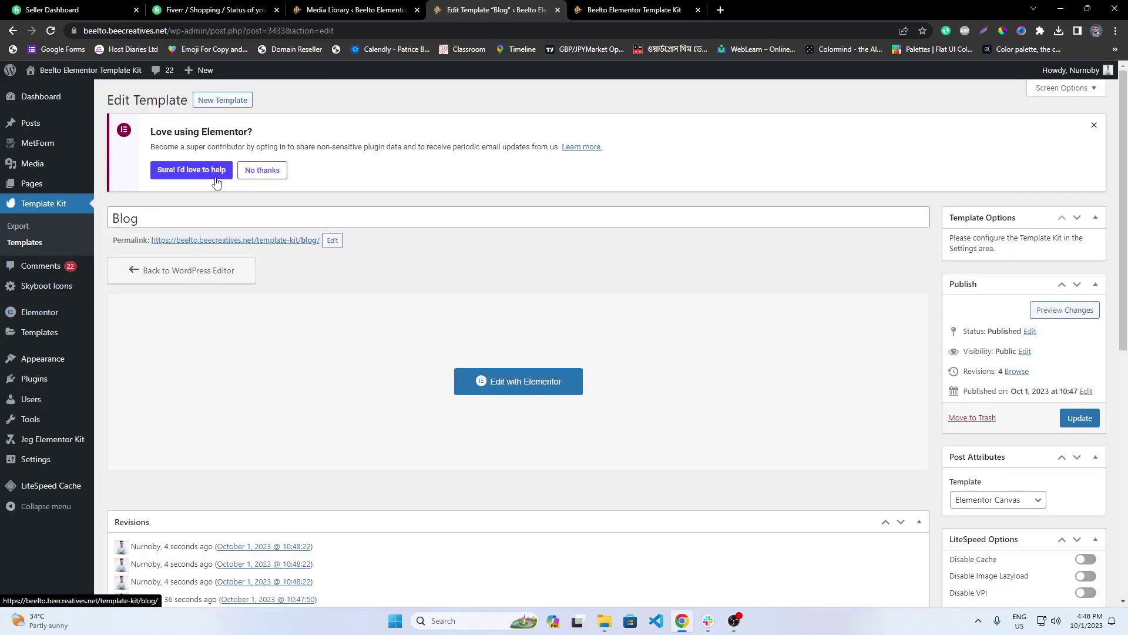
Step: Create a new kit template titled "Single Post" and publish it
click(234, 106)
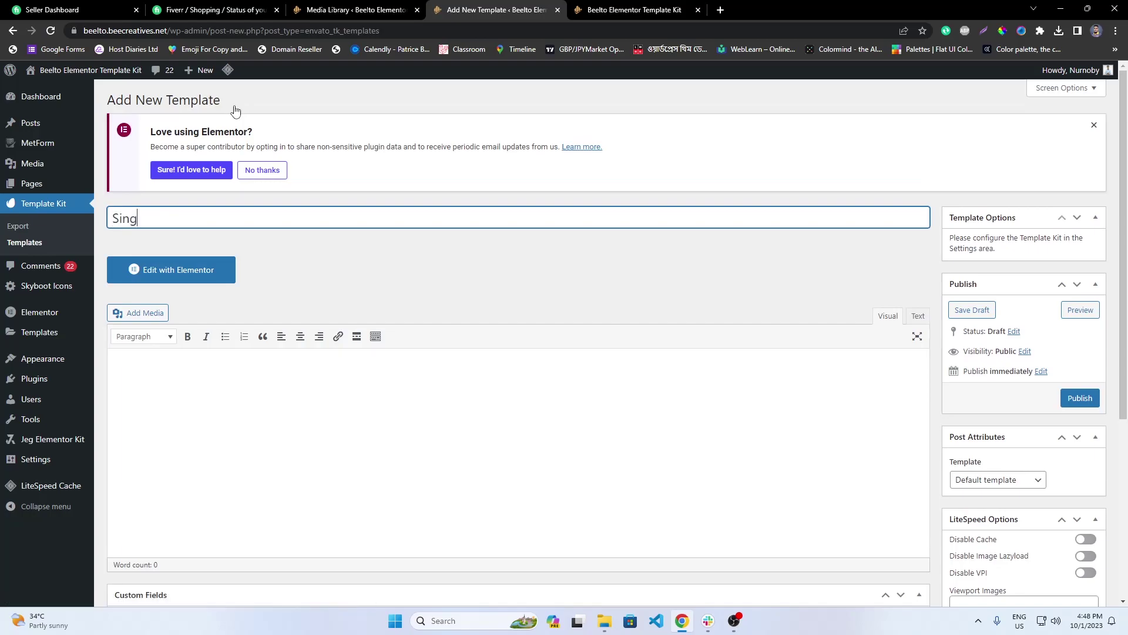
text(Single Post)
click(1080, 397)
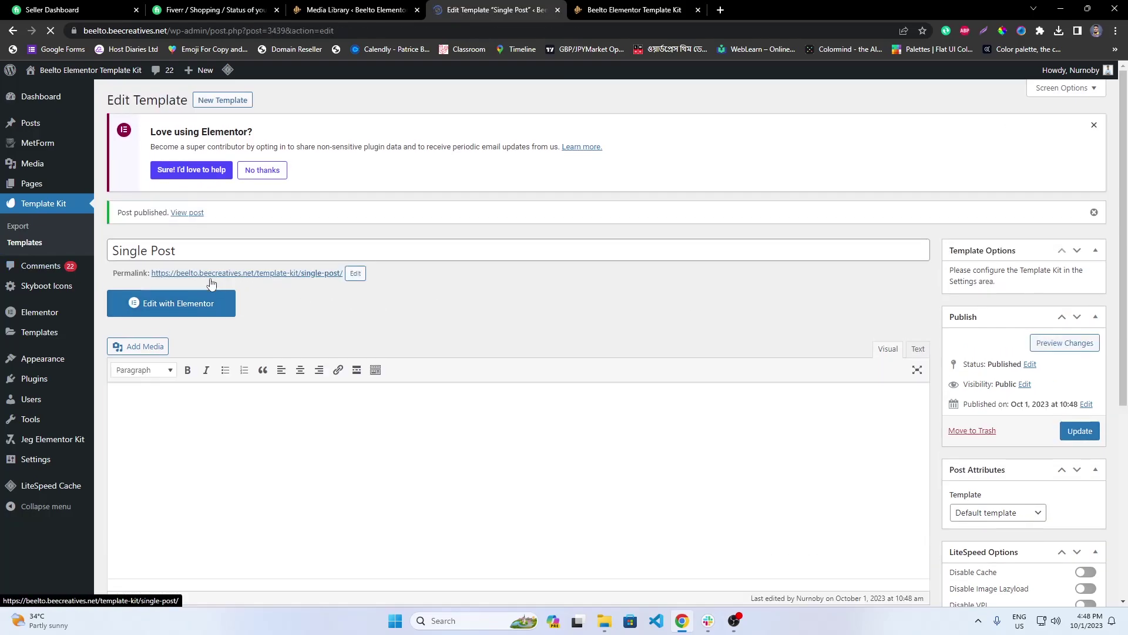
Step: Open the Single Post template in Elementor and insert the saved "single post" template with its page settings
click(189, 304)
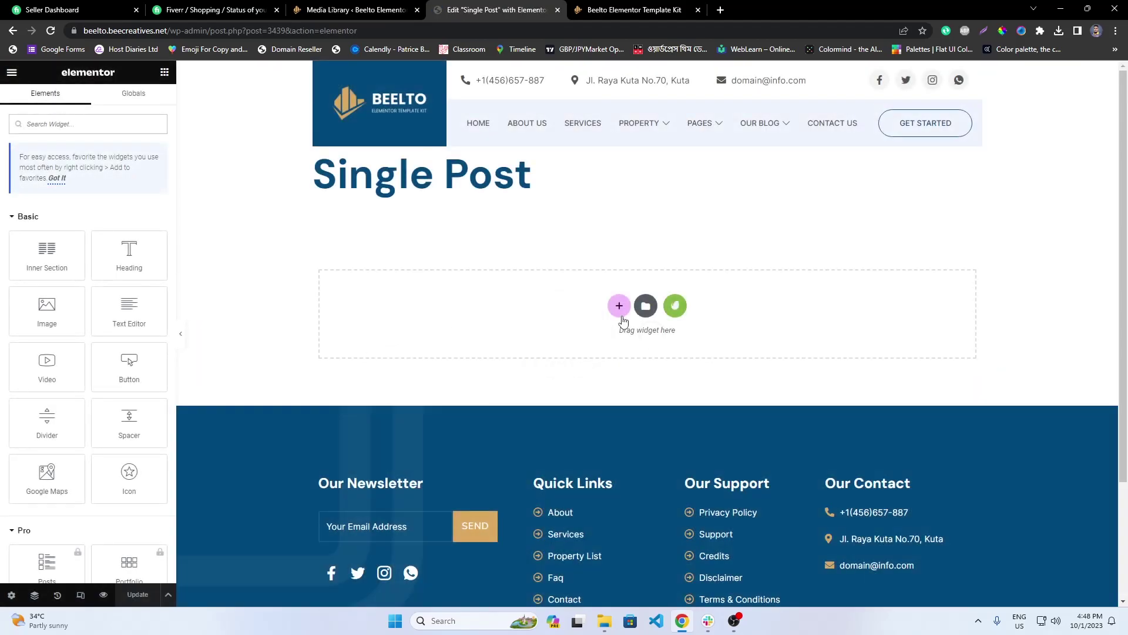
click(646, 305)
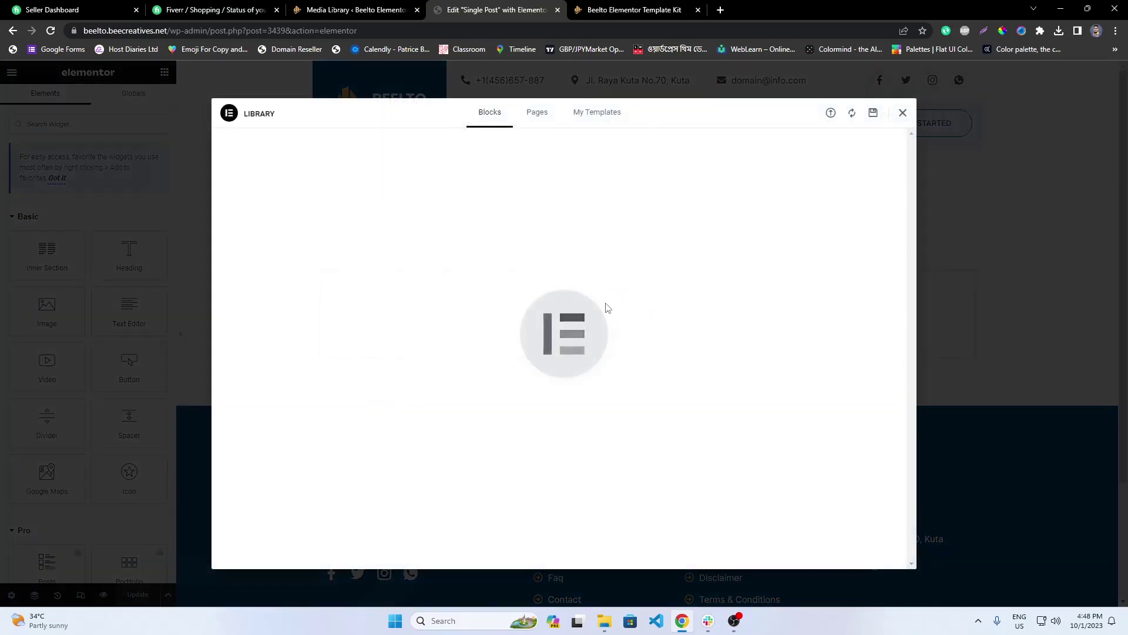
click(608, 111)
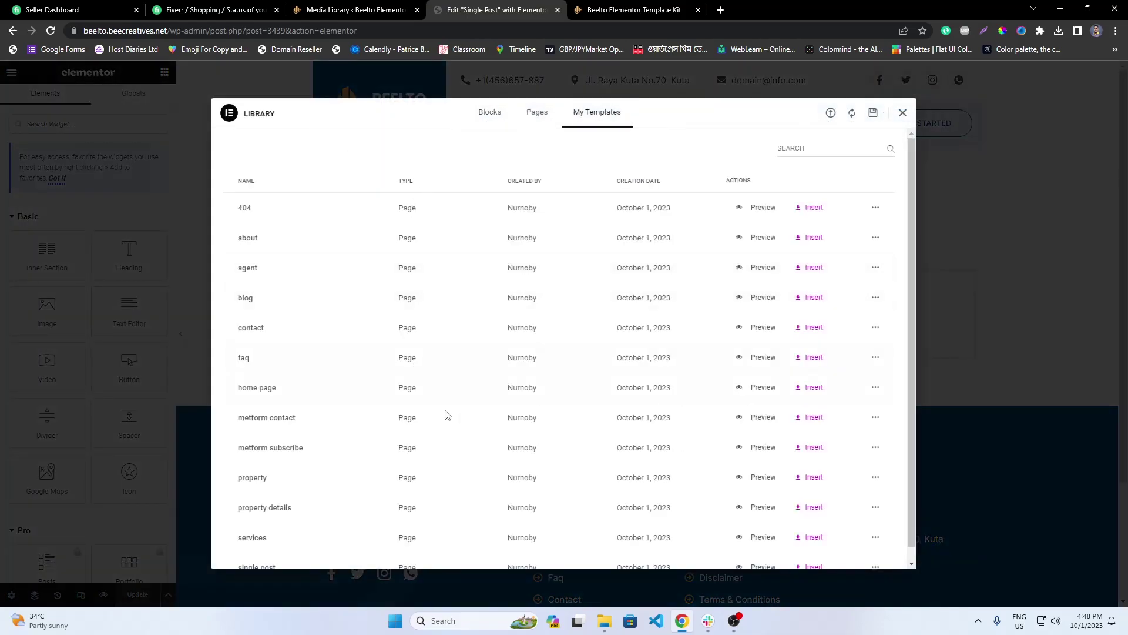
scroll(488, 465, down, 1)
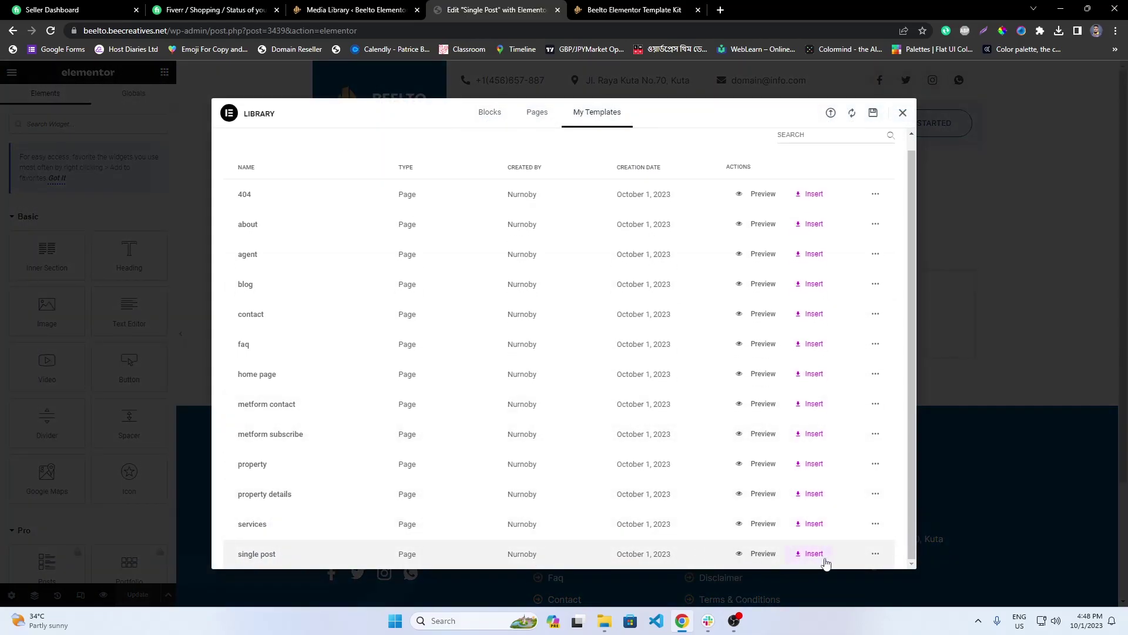
click(814, 553)
click(651, 362)
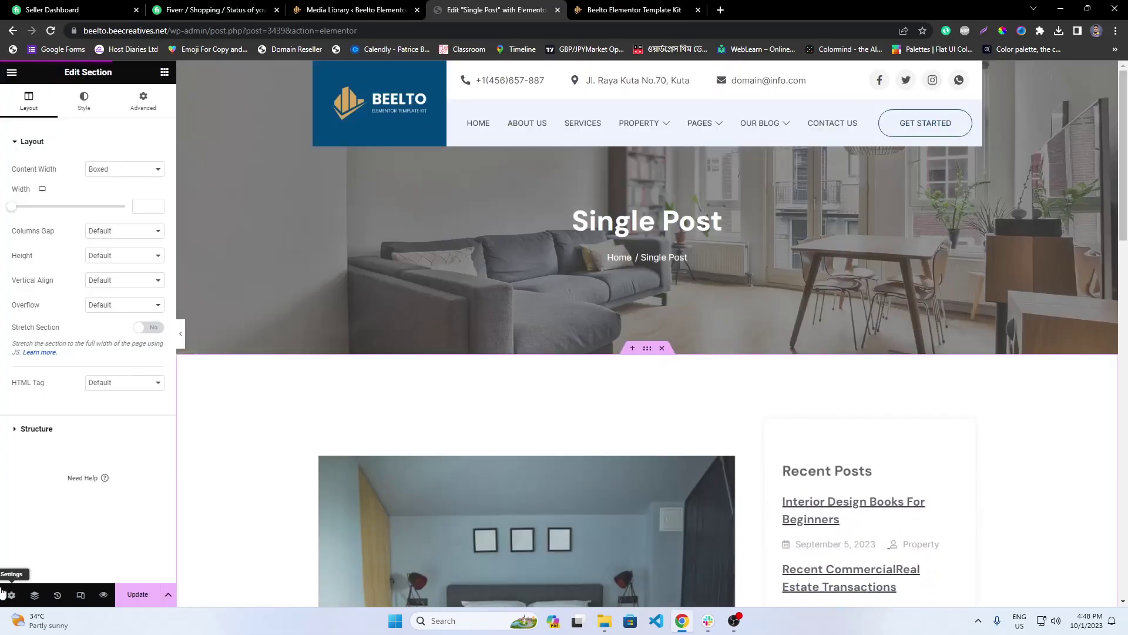
Step: Set the Single Post template's page layout to Elementor Canvas, update the template, and reopen its post settings
click(8, 594)
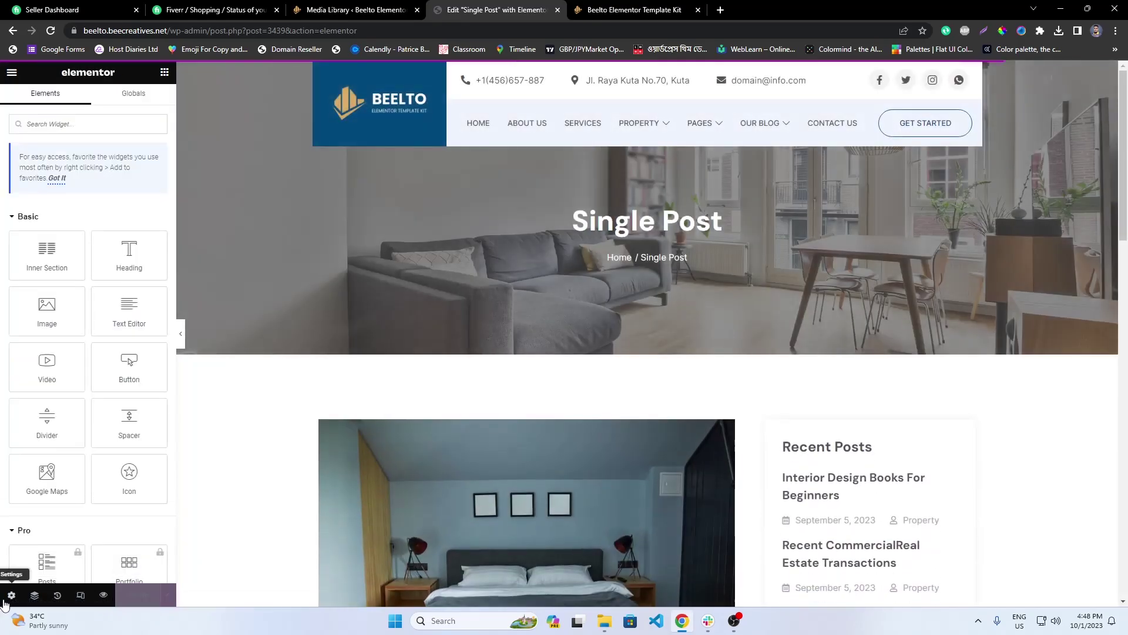
click(8, 595)
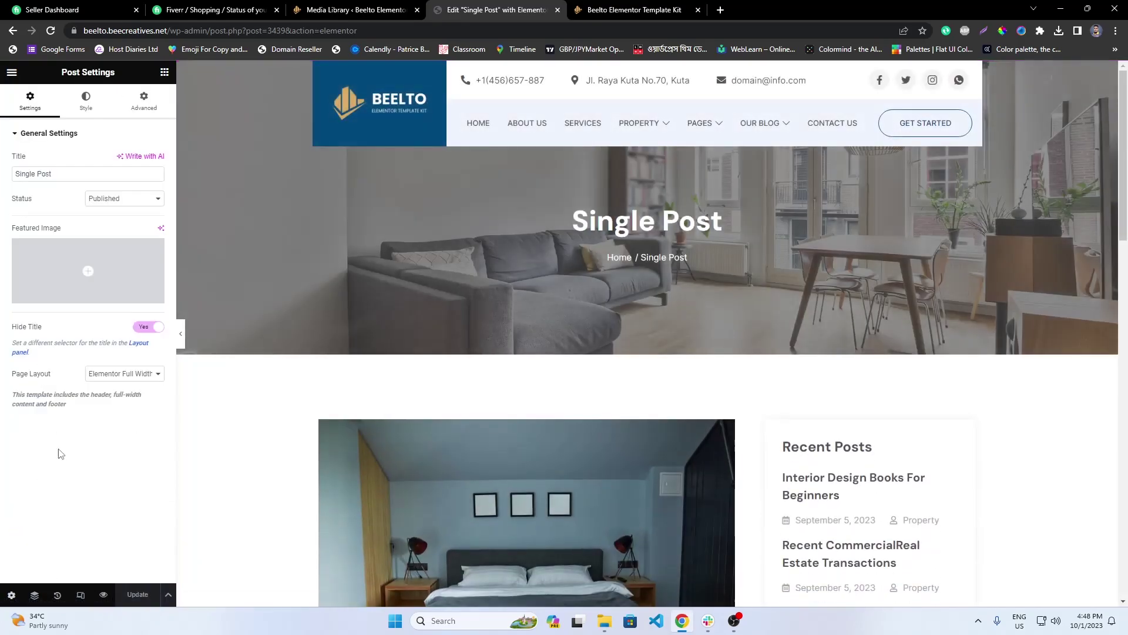
click(117, 374)
click(104, 394)
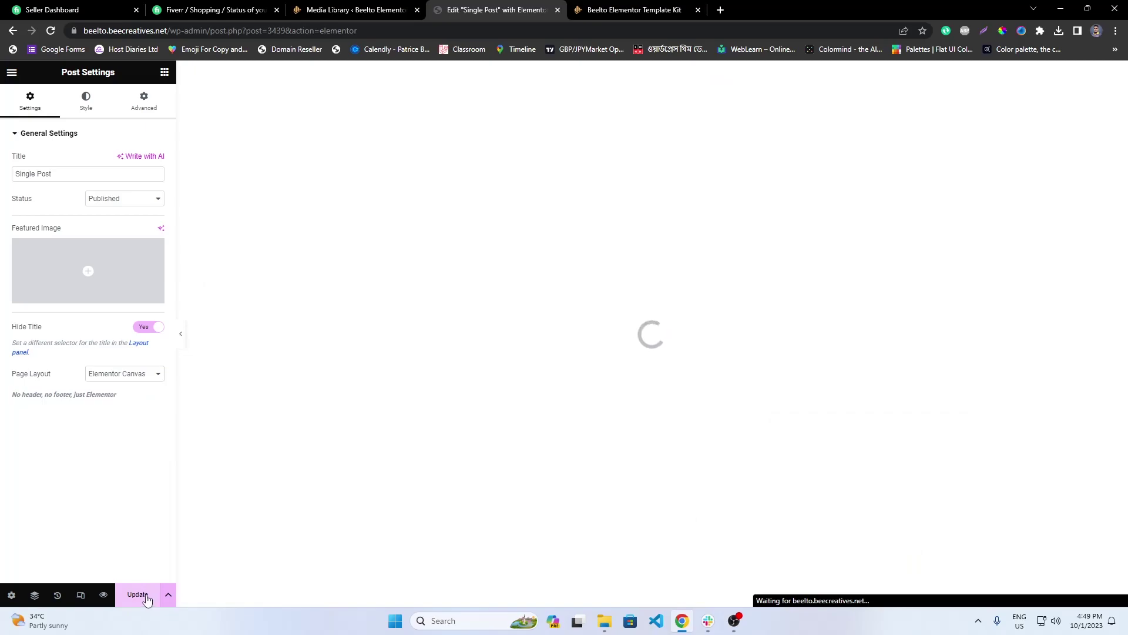
click(141, 595)
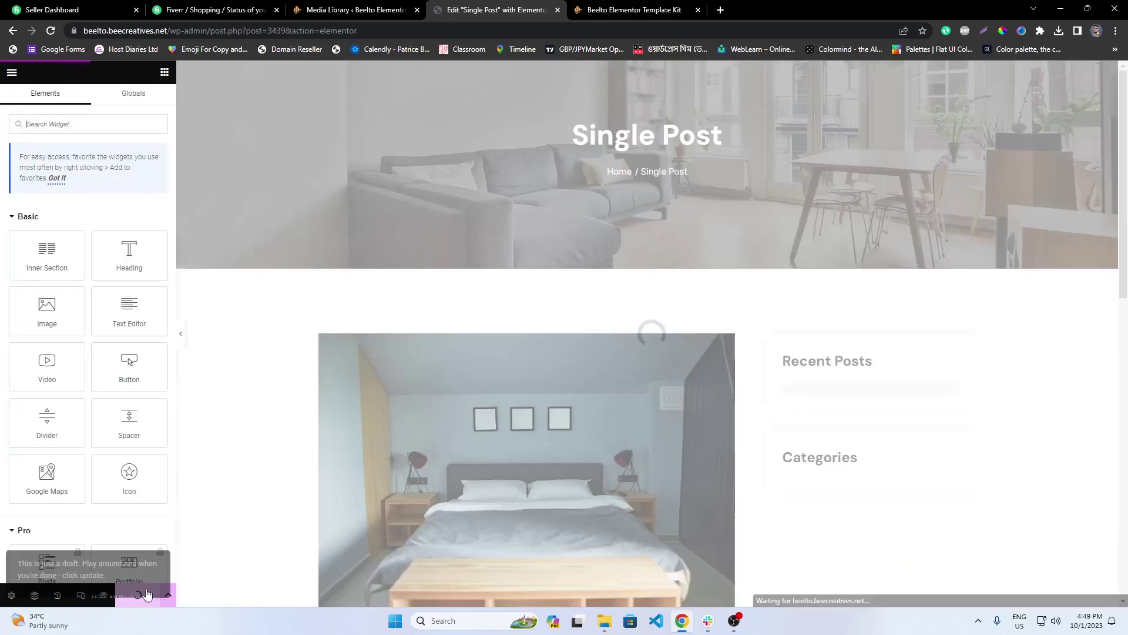
click(8, 595)
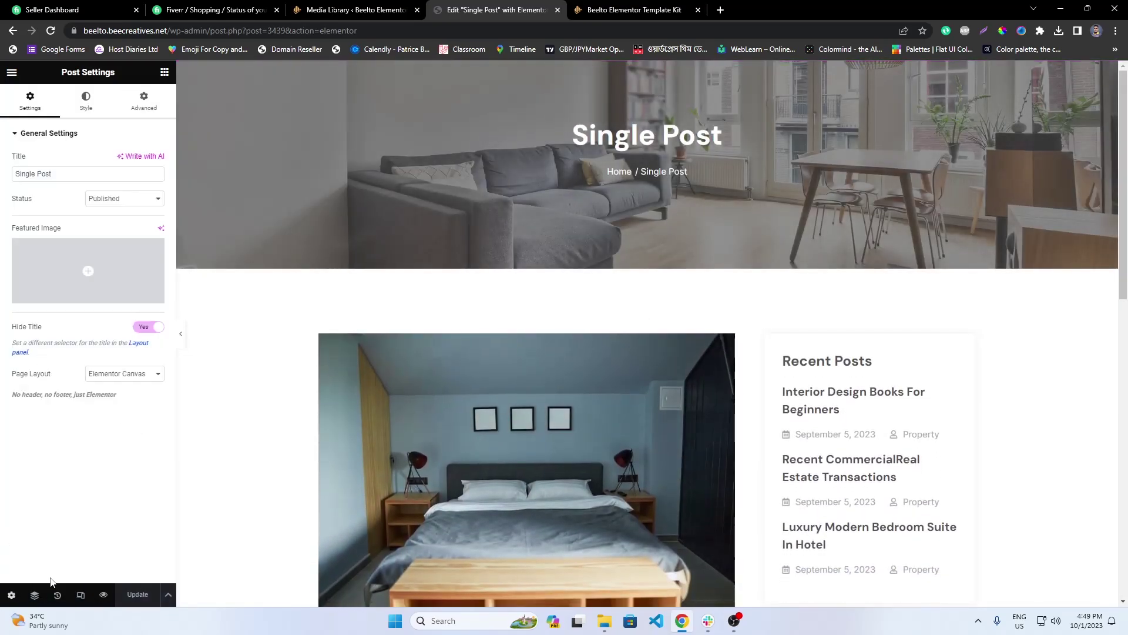
click(113, 254)
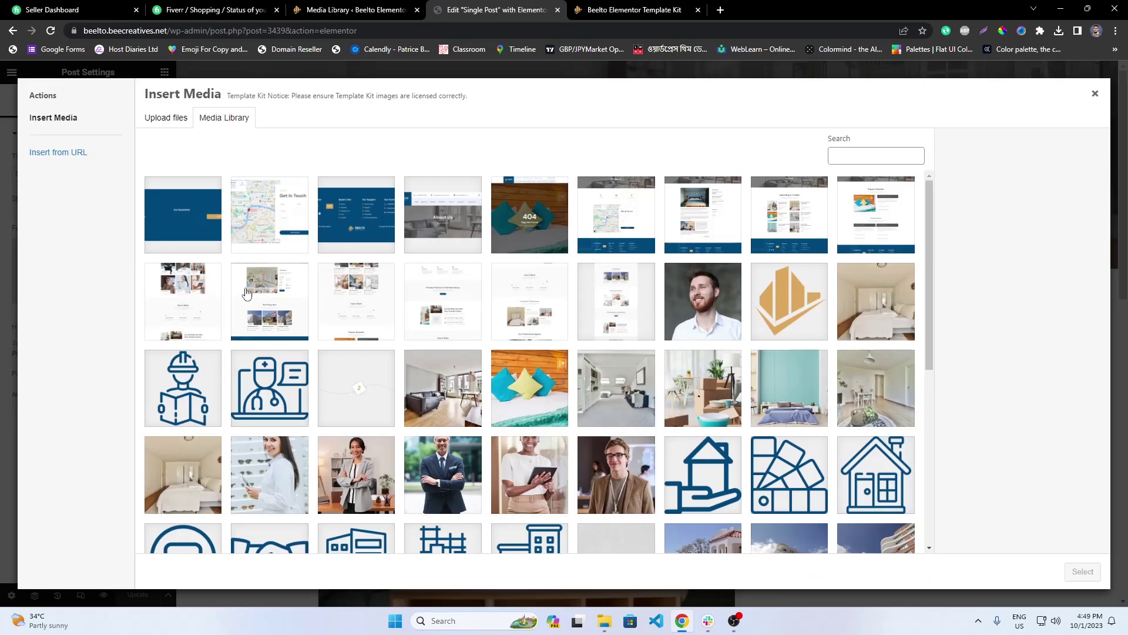
click(640, 224)
click(1083, 571)
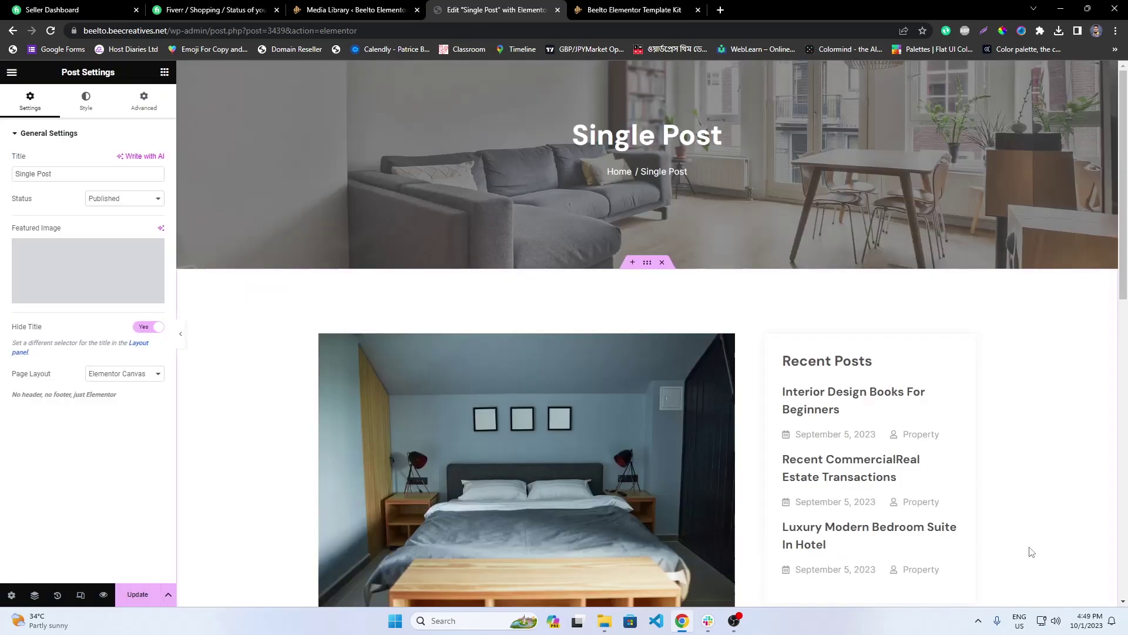
Step: Set 09_single.png as the Single Post template's featured image, update the template, and exit to the WordPress editor
click(93, 282)
click(708, 211)
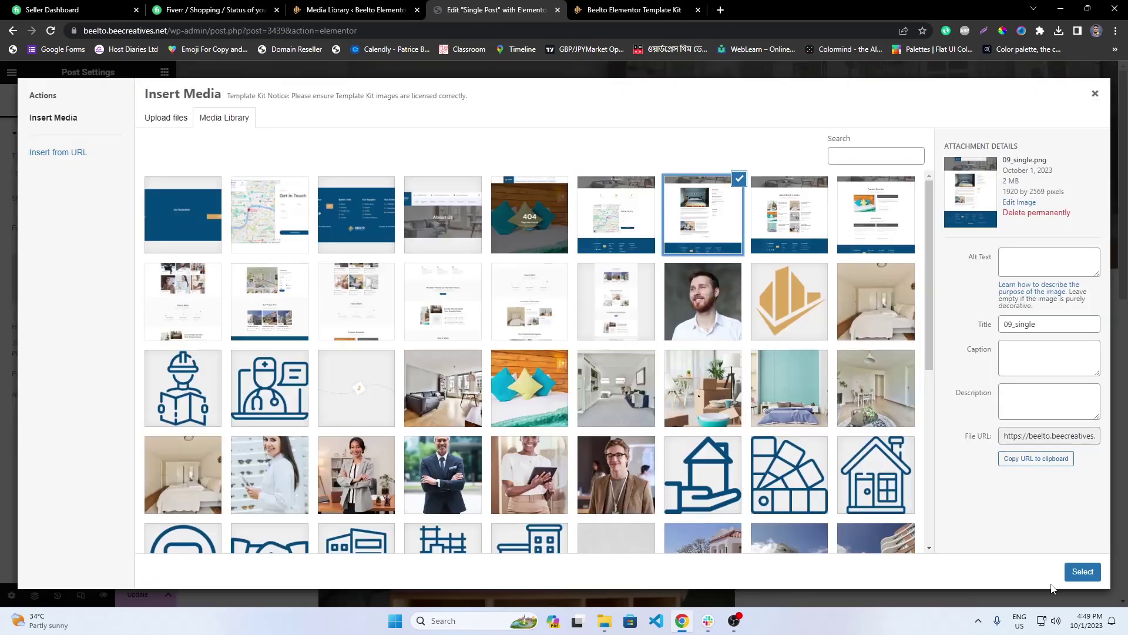
click(1083, 570)
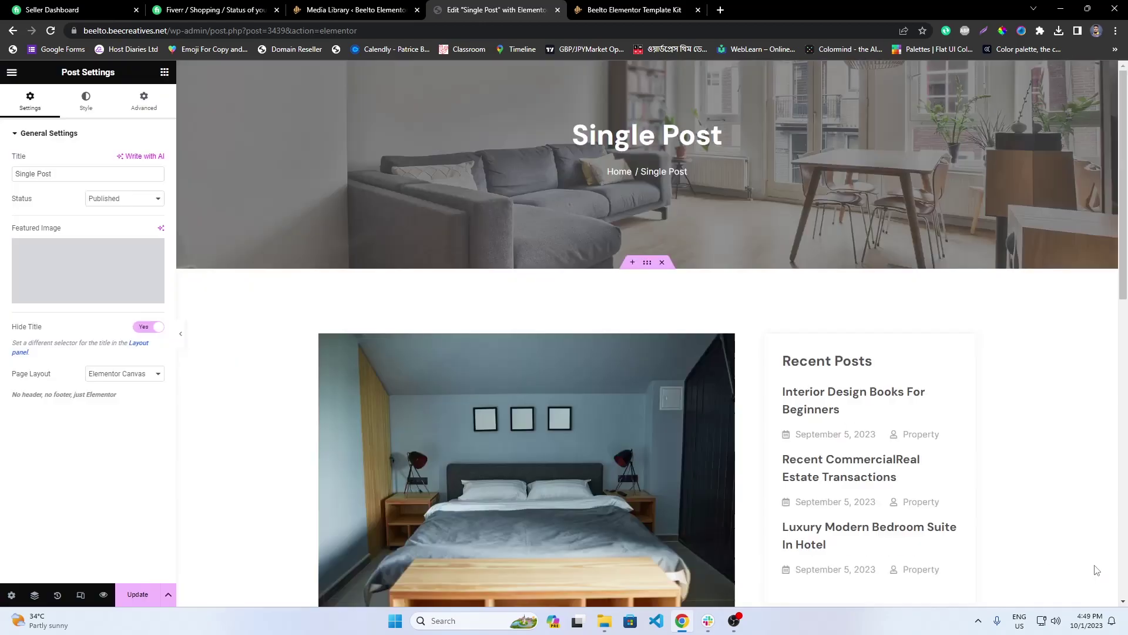
click(137, 596)
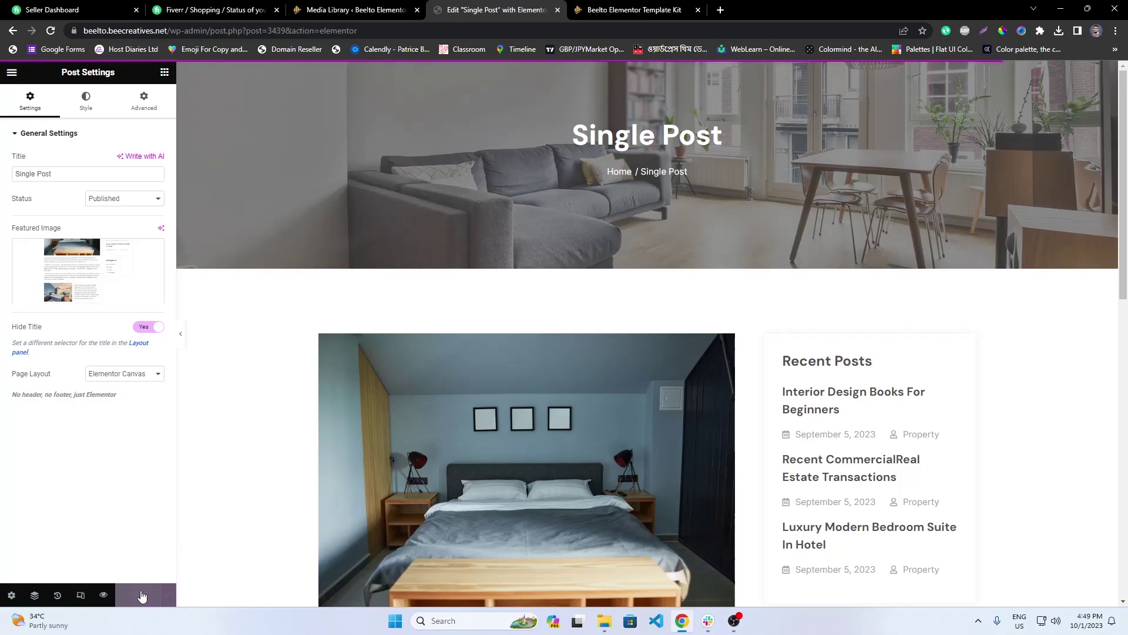
click(11, 72)
click(88, 301)
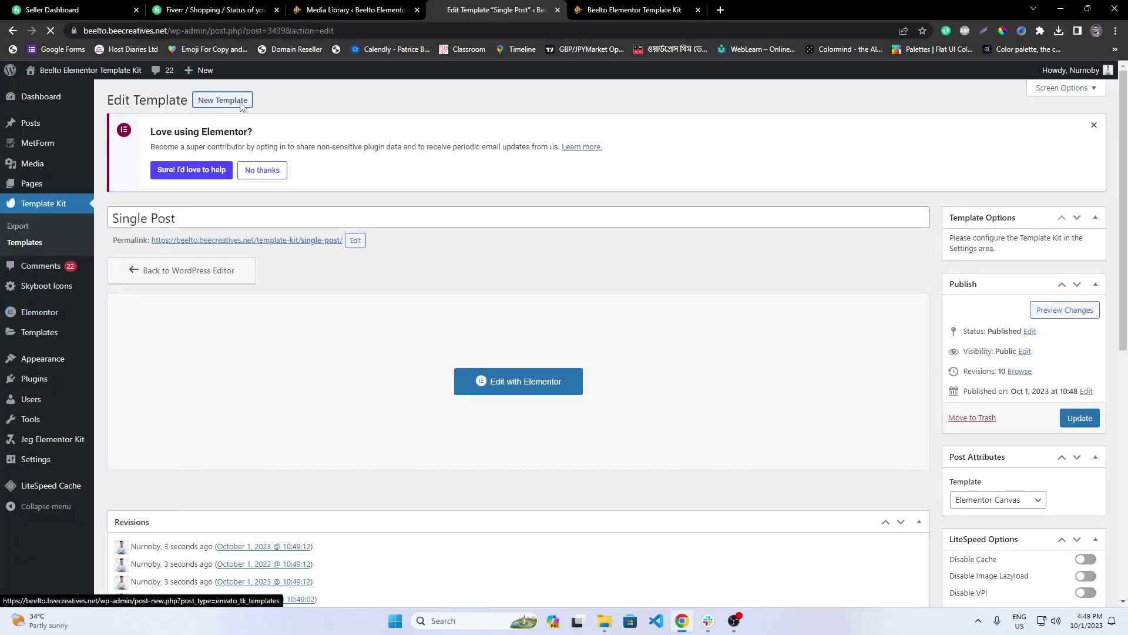
Step: Create a new kit template, check the live site's navigation for the page name, title it "Contact Us", and publish it
click(241, 101)
click(632, 10)
click(496, 10)
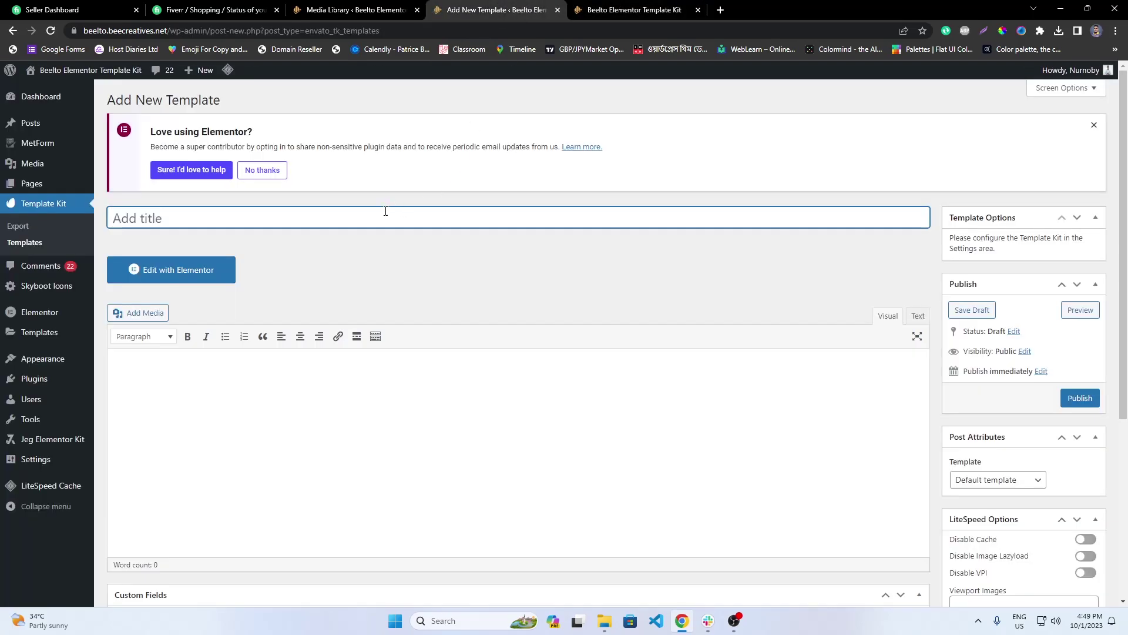
text(Contact)
click(632, 9)
click(496, 10)
text(Us)
click(1080, 397)
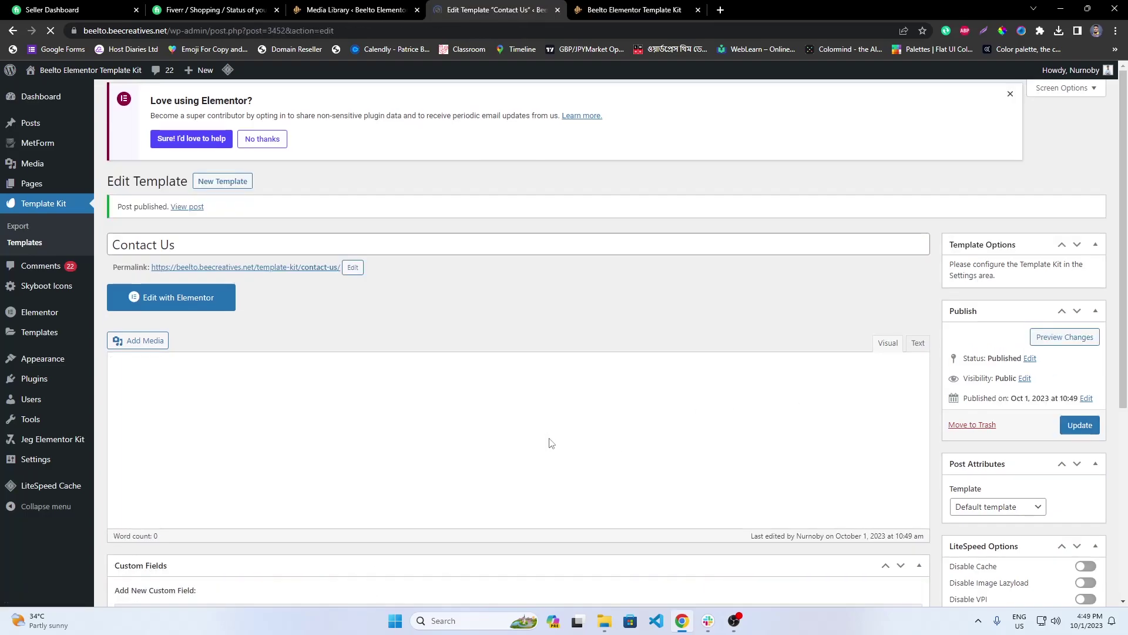
Step: Open the Contact Us template in Elementor and insert the saved "contact" template with its page settings
click(215, 304)
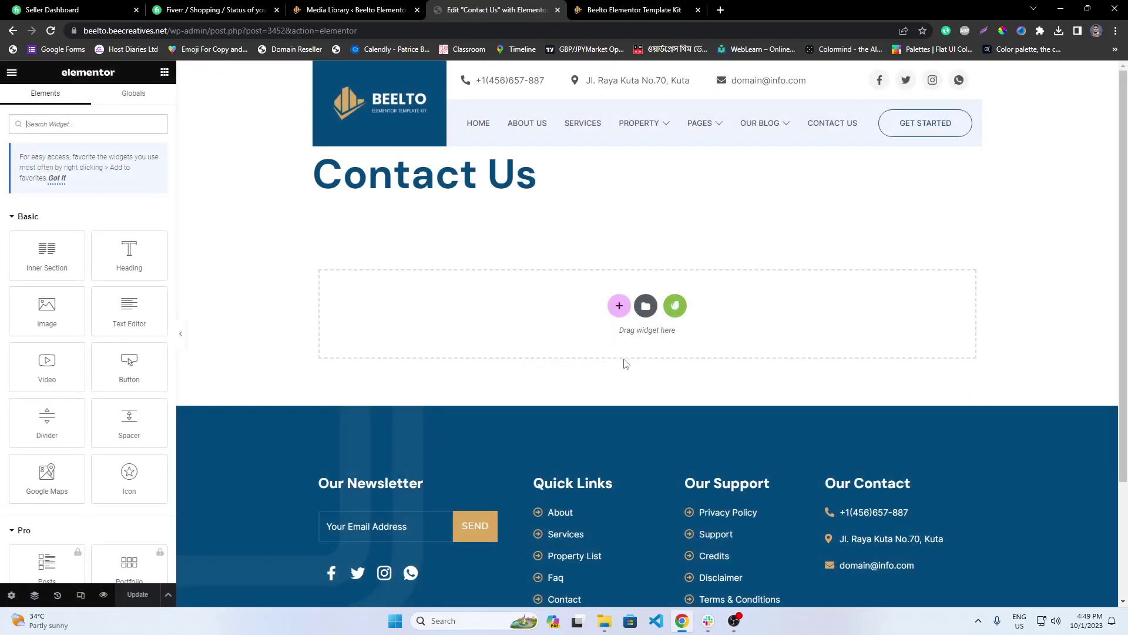
click(642, 315)
click(608, 119)
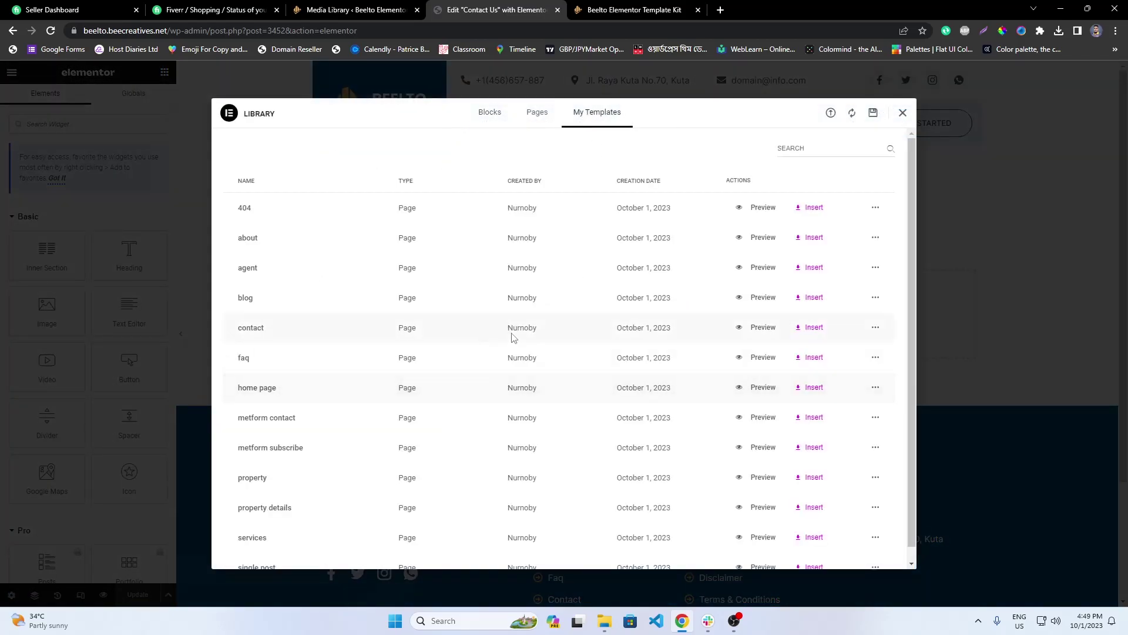
click(802, 331)
click(659, 365)
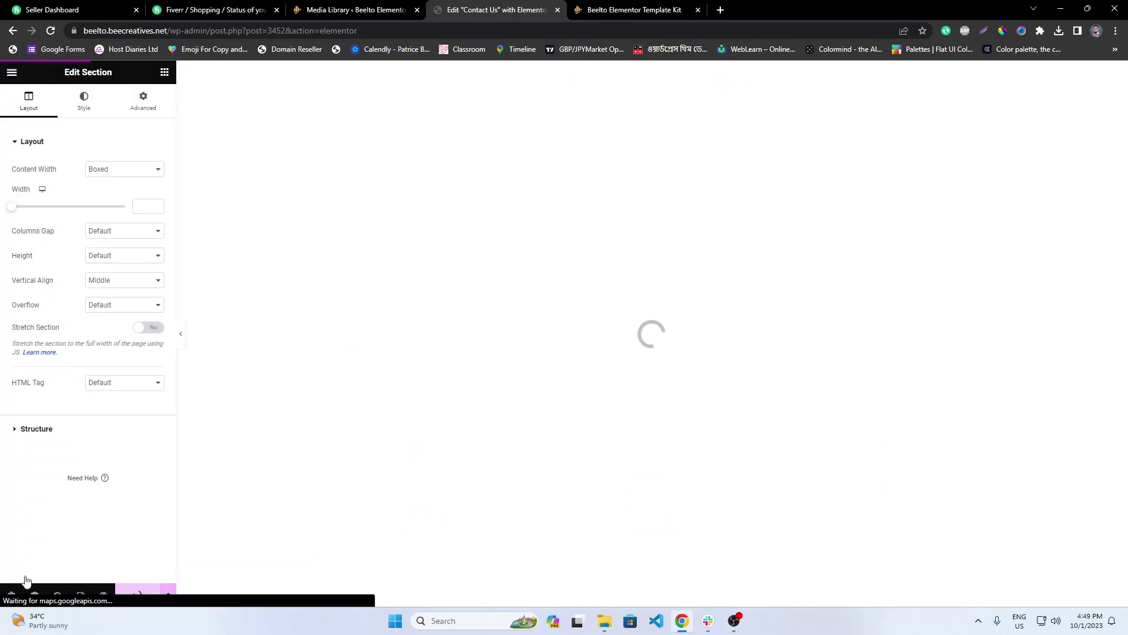
Step: Set the Contact Us template's page layout to Elementor Canvas in the post settings
click(3, 596)
click(125, 373)
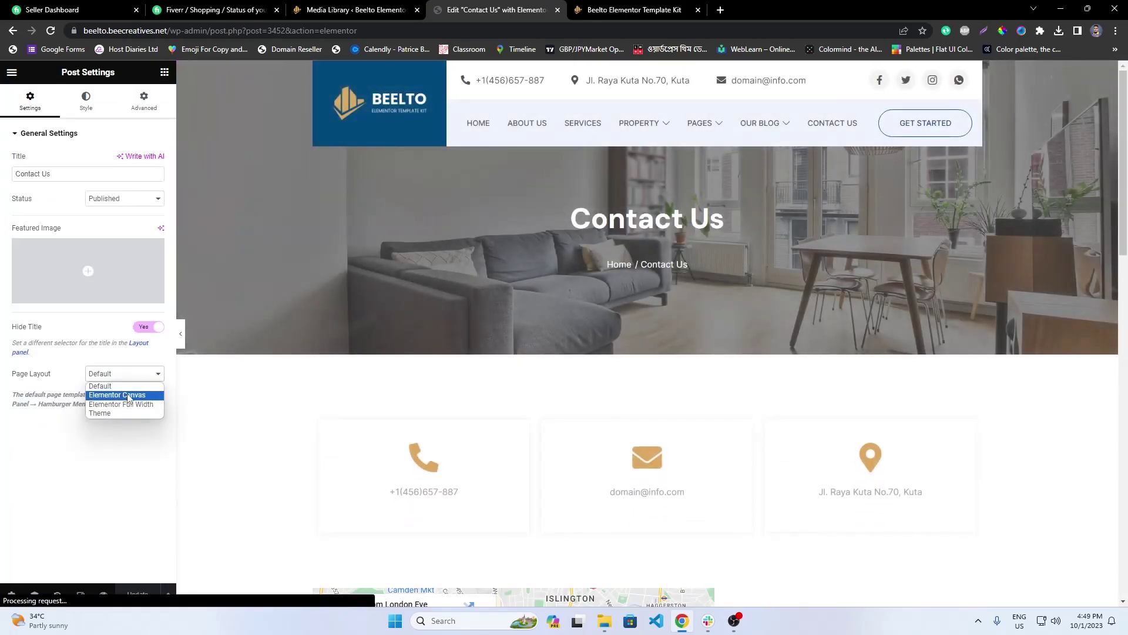
click(129, 396)
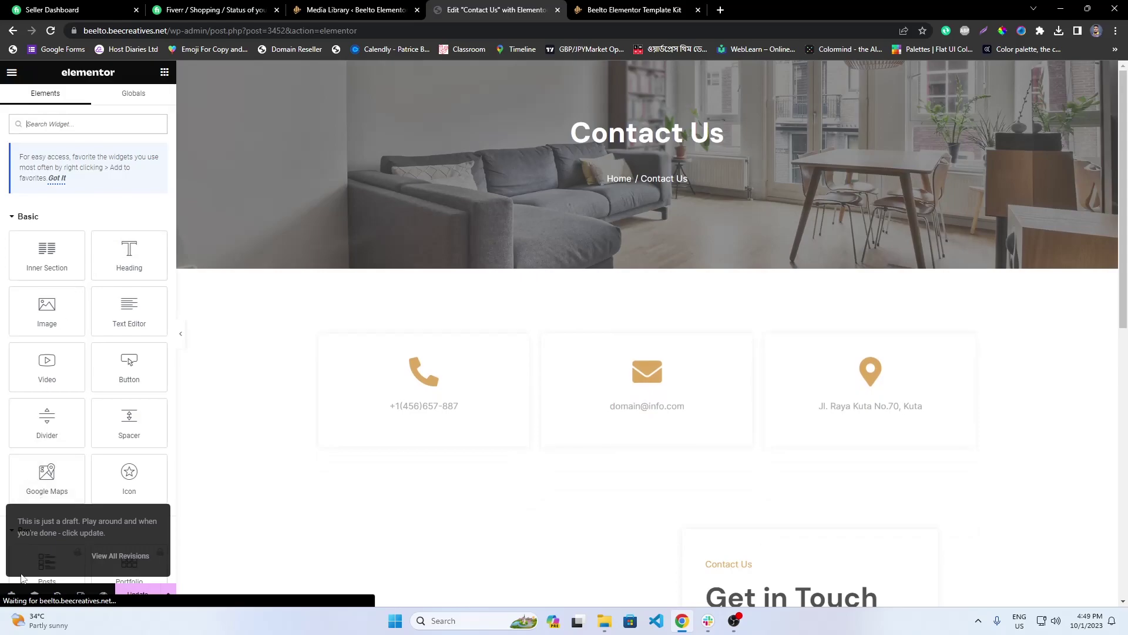
Step: Set the contact page screenshot as the Contact Us template's featured image, update the template, and exit to the WordPress editor
click(21, 594)
click(111, 263)
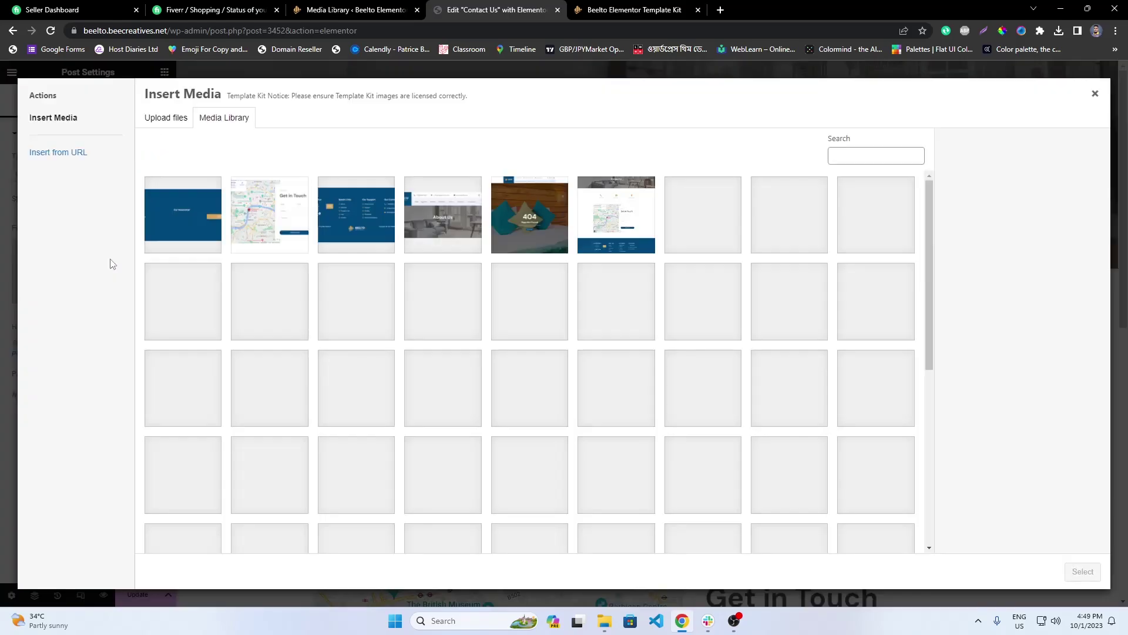
click(584, 234)
click(1082, 572)
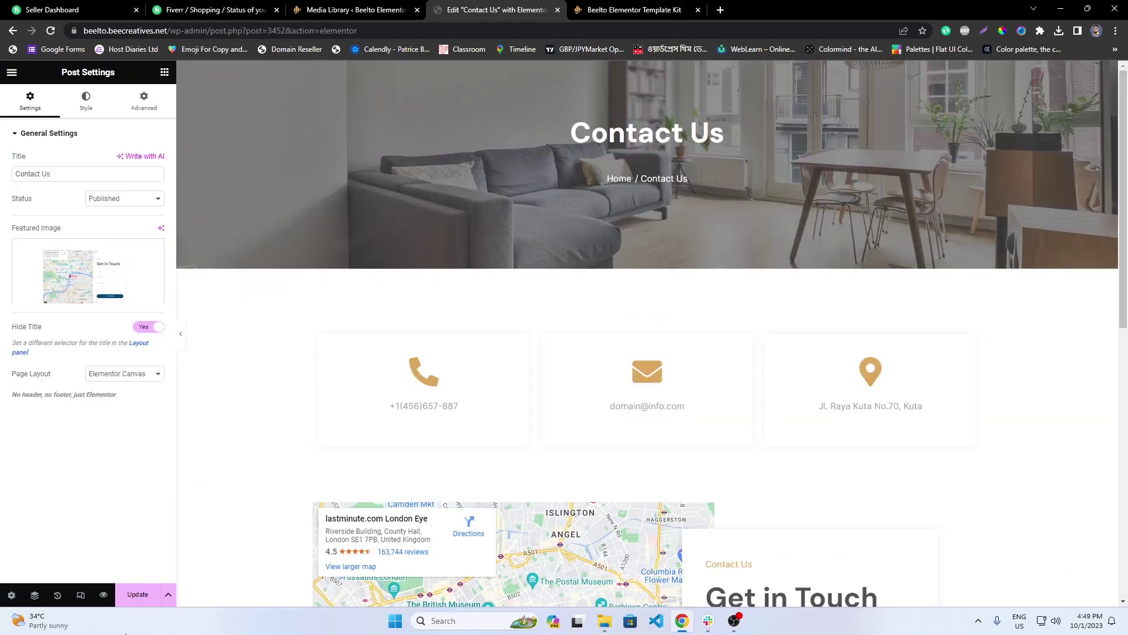
click(141, 596)
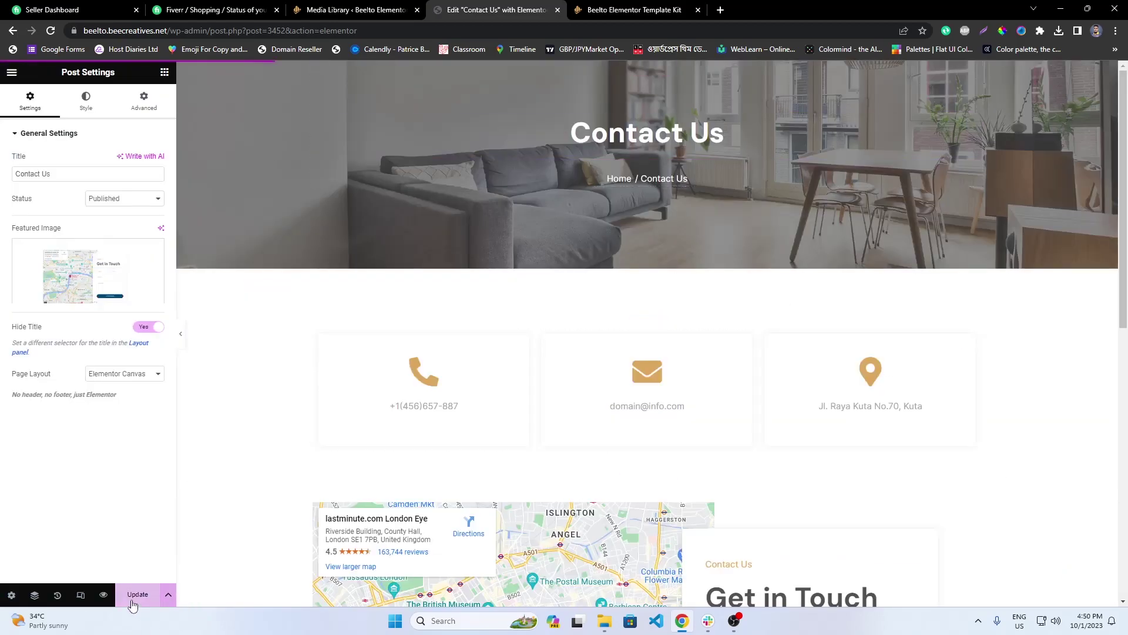
scroll(646, 352, down, 4)
scroll(646, 353, up, 2)
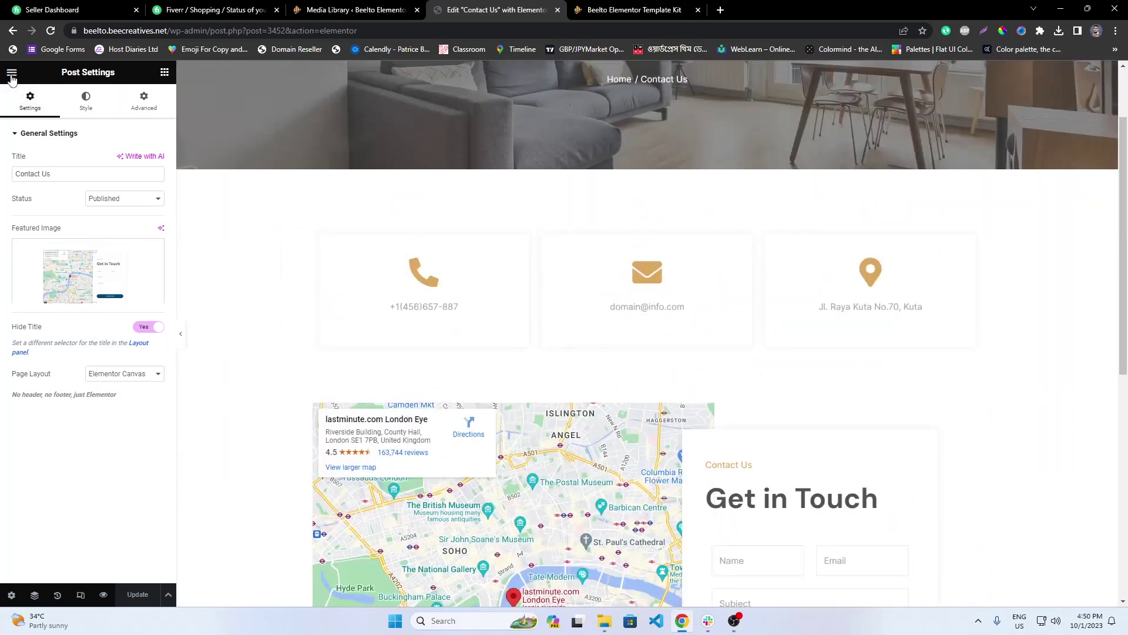
click(11, 73)
click(76, 301)
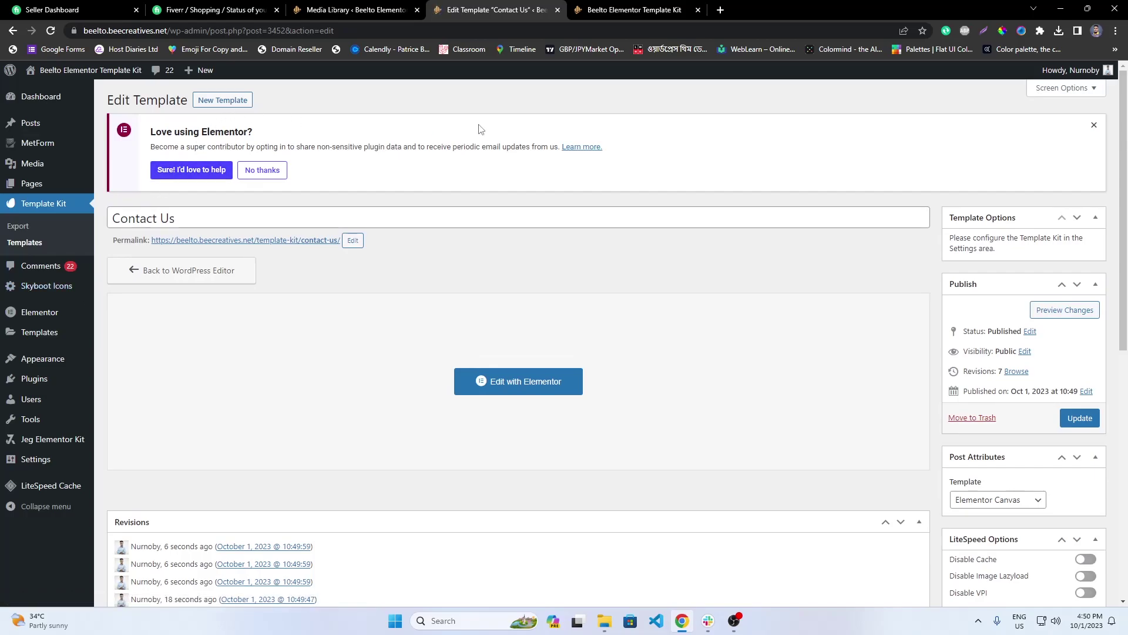
Step: Create a new kit template titled "Metform Contact Block" and publish it
click(634, 10)
click(497, 9)
click(219, 101)
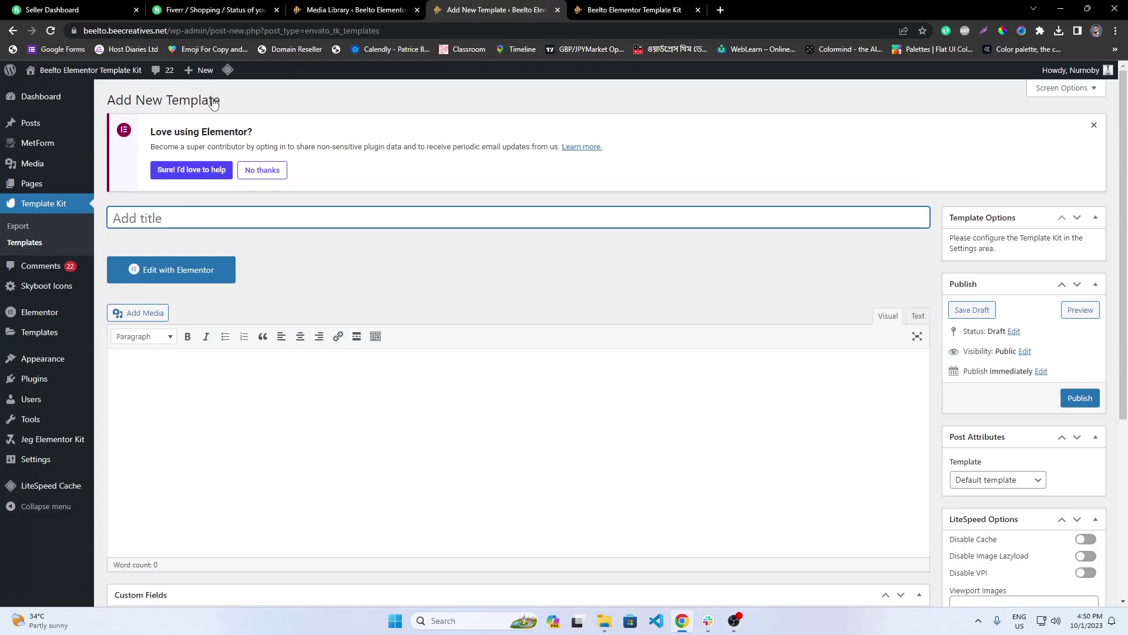
text(Metform)
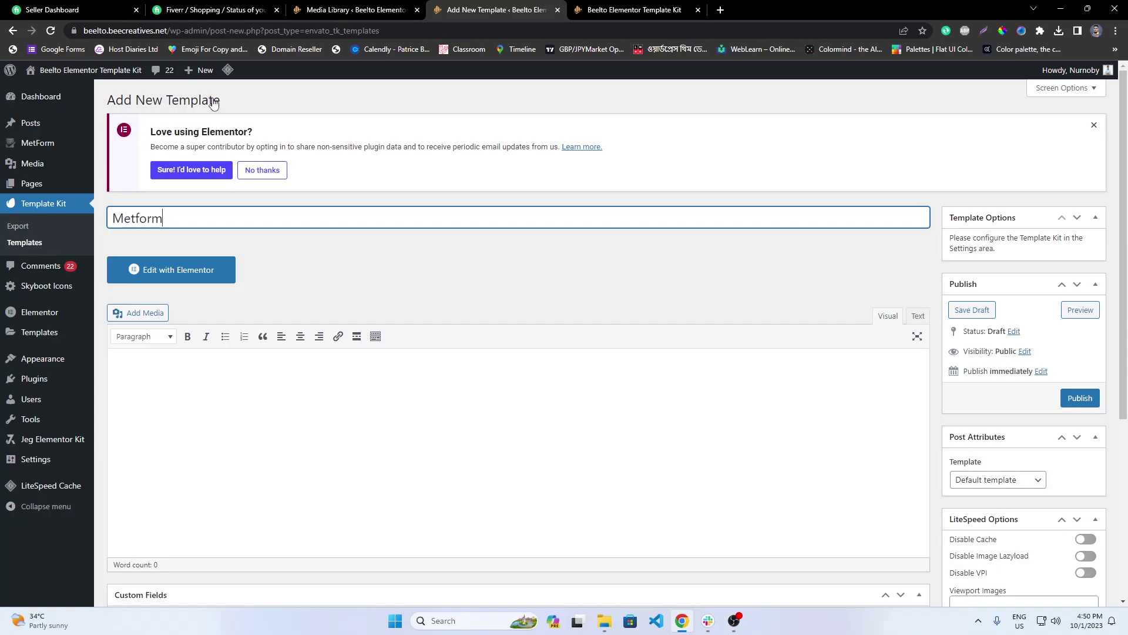
text( Contatc )
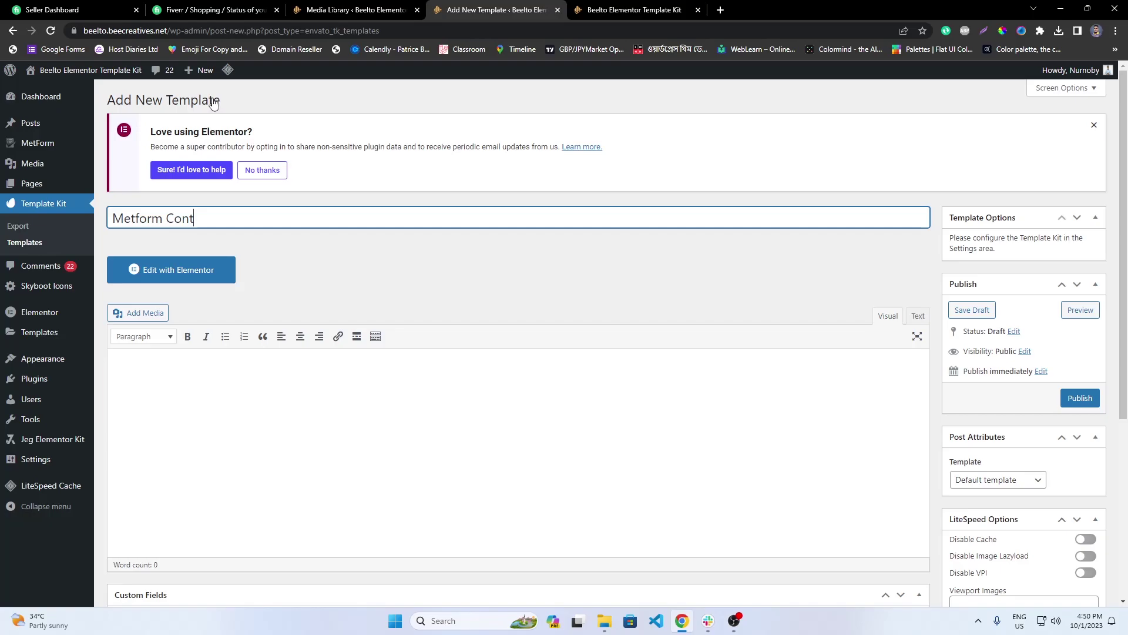
text(act)
click(1080, 398)
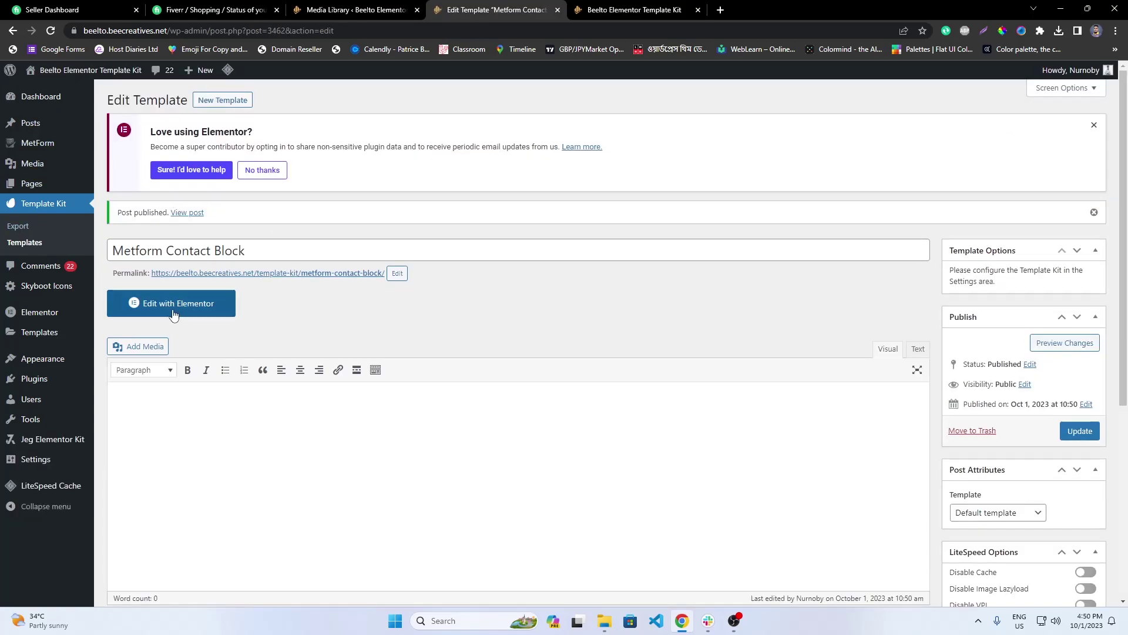
Step: Open the Metform Contact Block template in Elementor and insert the saved "metform contact" template with its page settings
click(186, 308)
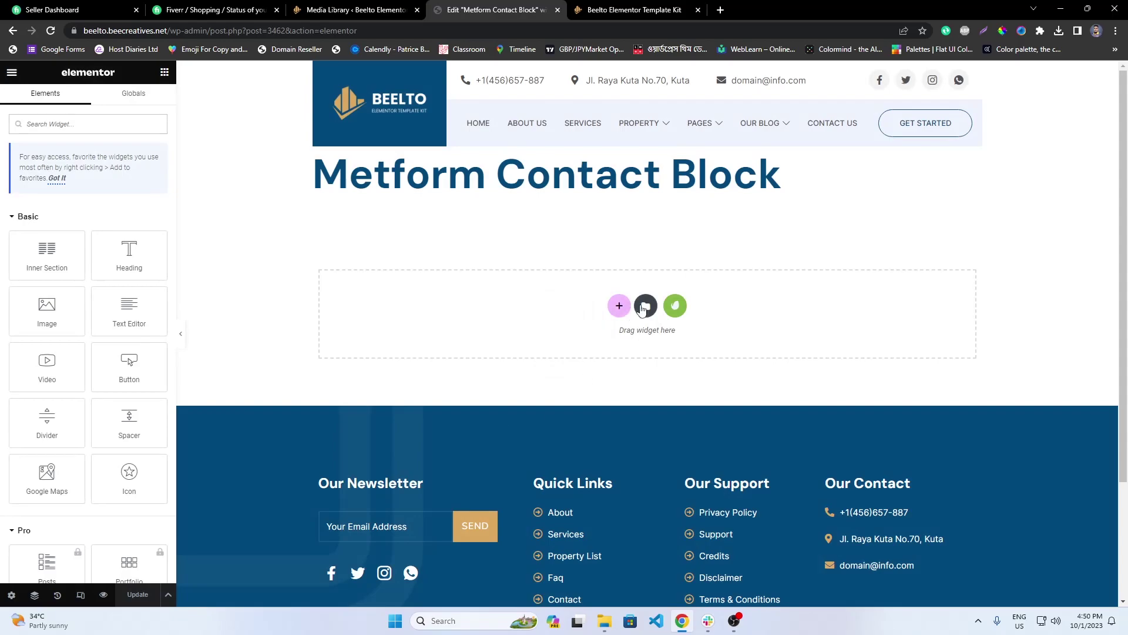
click(645, 306)
click(597, 106)
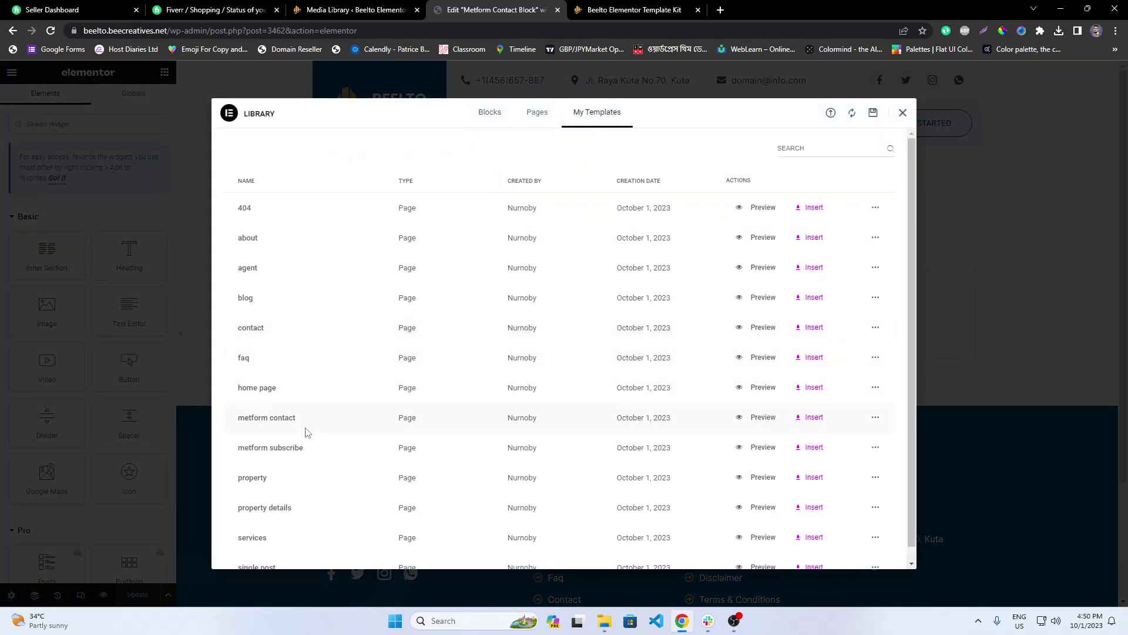
click(812, 417)
click(660, 364)
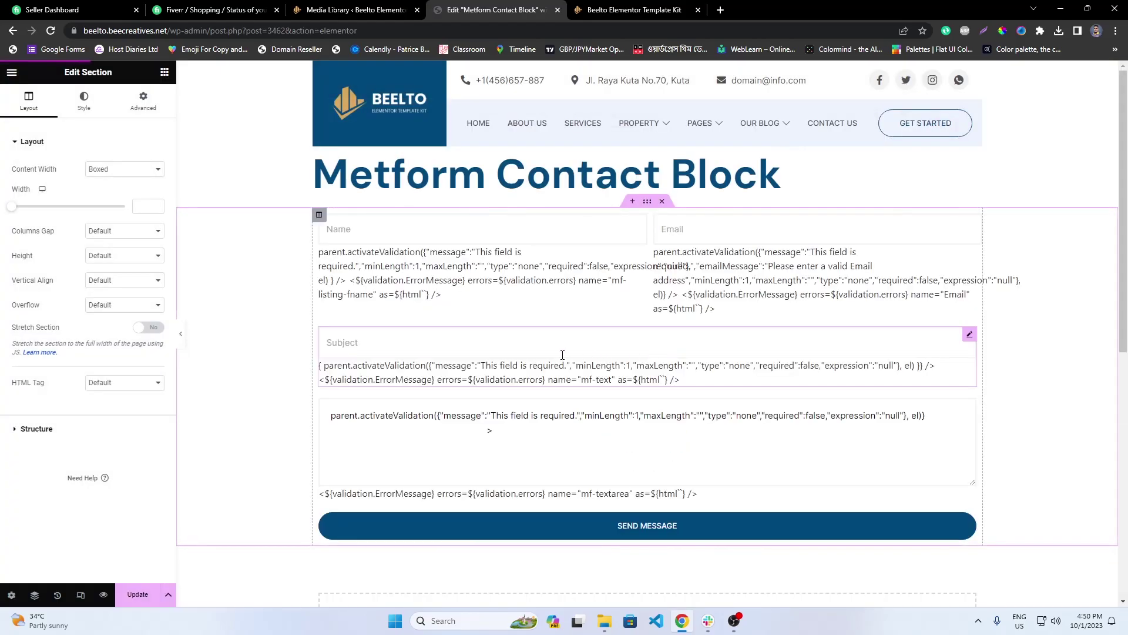
Step: Set the Metform Contact Block template's page layout to Elementor Canvas in the post settings
click(11, 595)
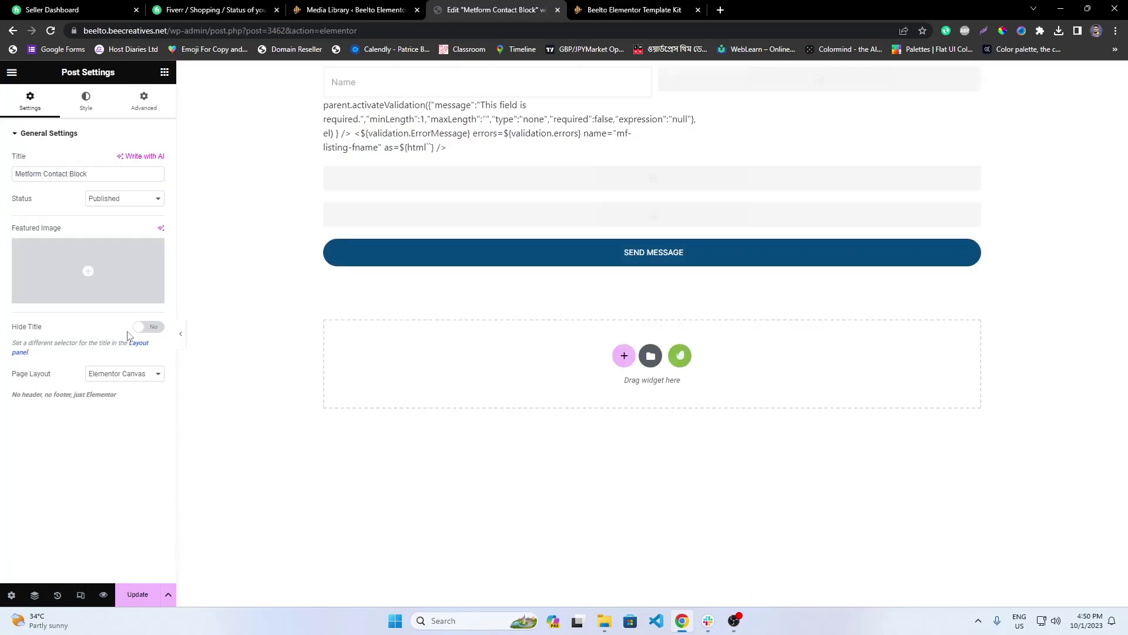
click(130, 375)
click(130, 376)
Step: Set the map and "Get in Touch" form image as the Metform Contact Block's featured image, update the template, and exit Elementor
click(103, 275)
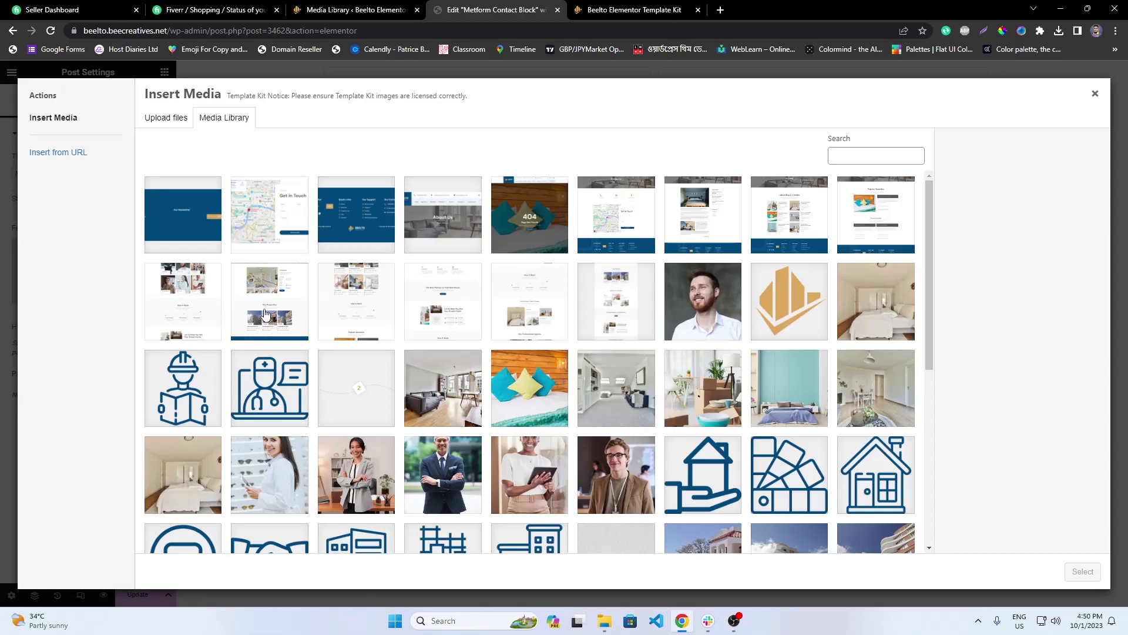
click(444, 244)
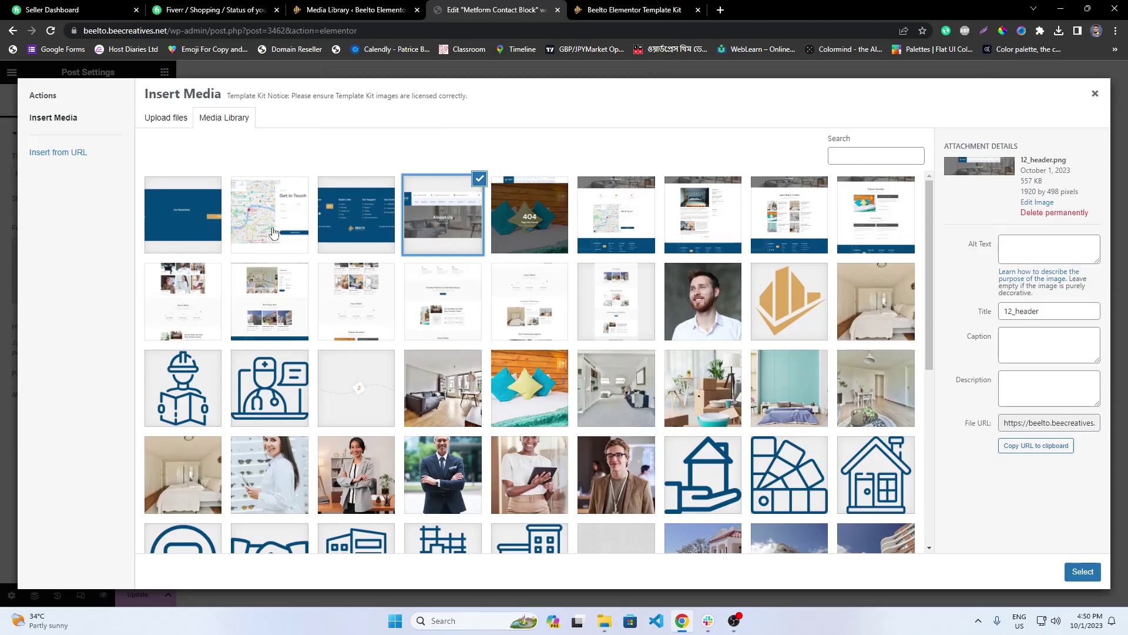
click(198, 244)
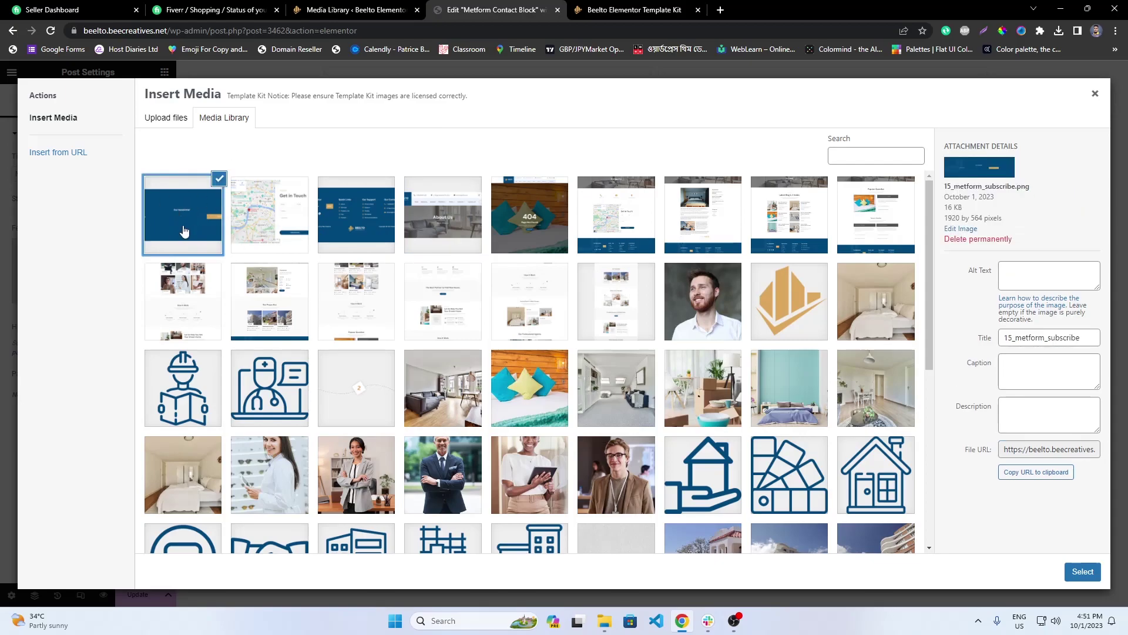
click(270, 223)
click(1082, 571)
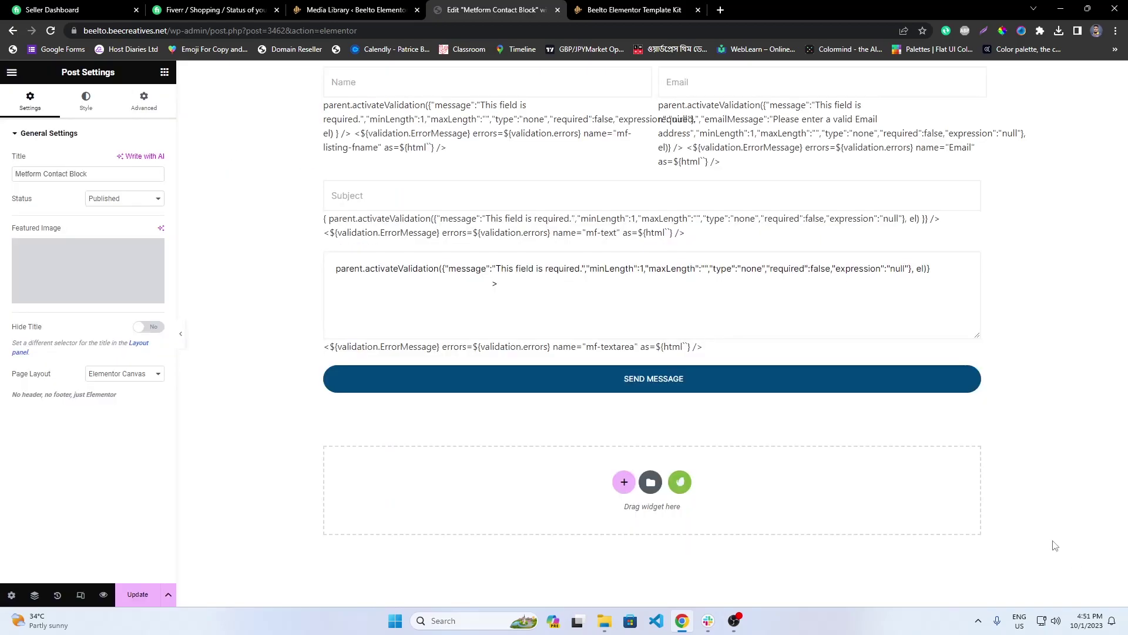
click(151, 599)
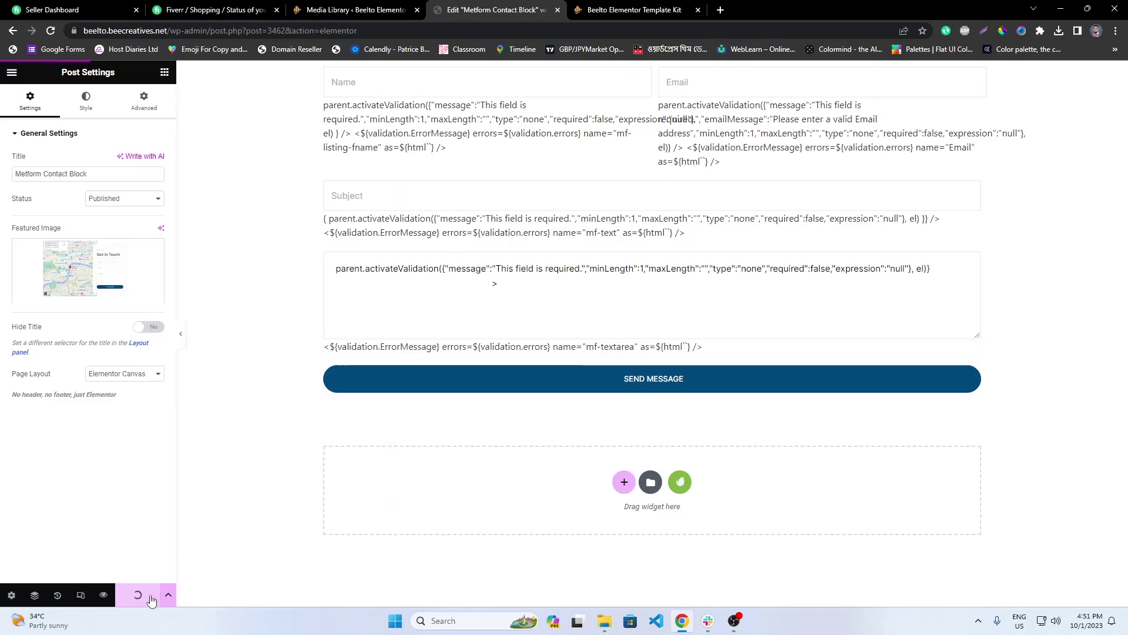
click(12, 72)
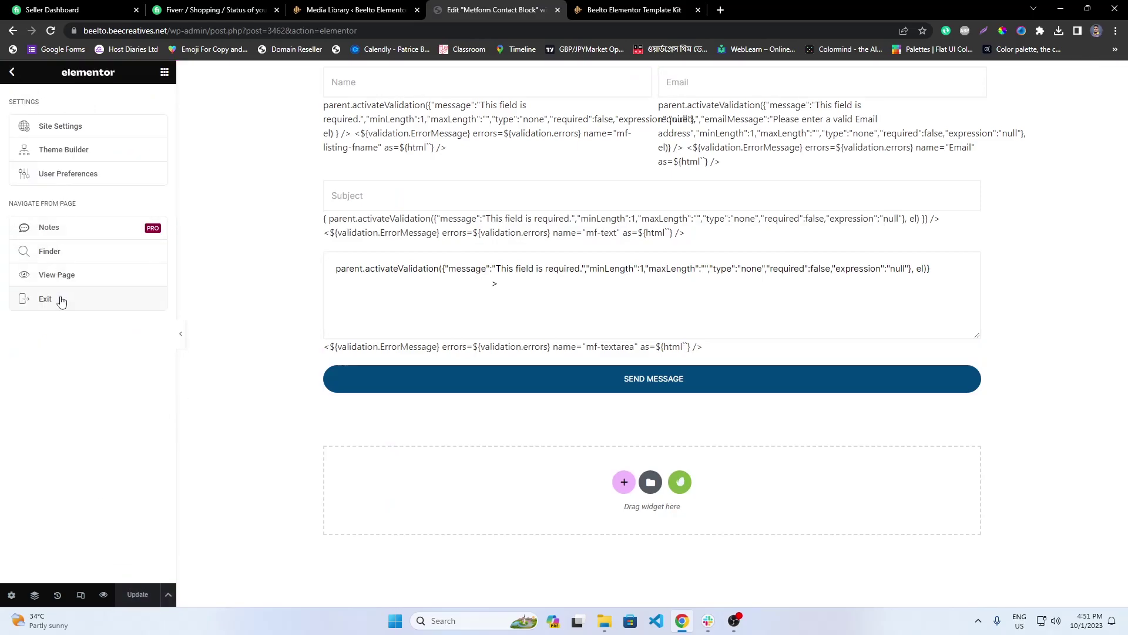
click(60, 300)
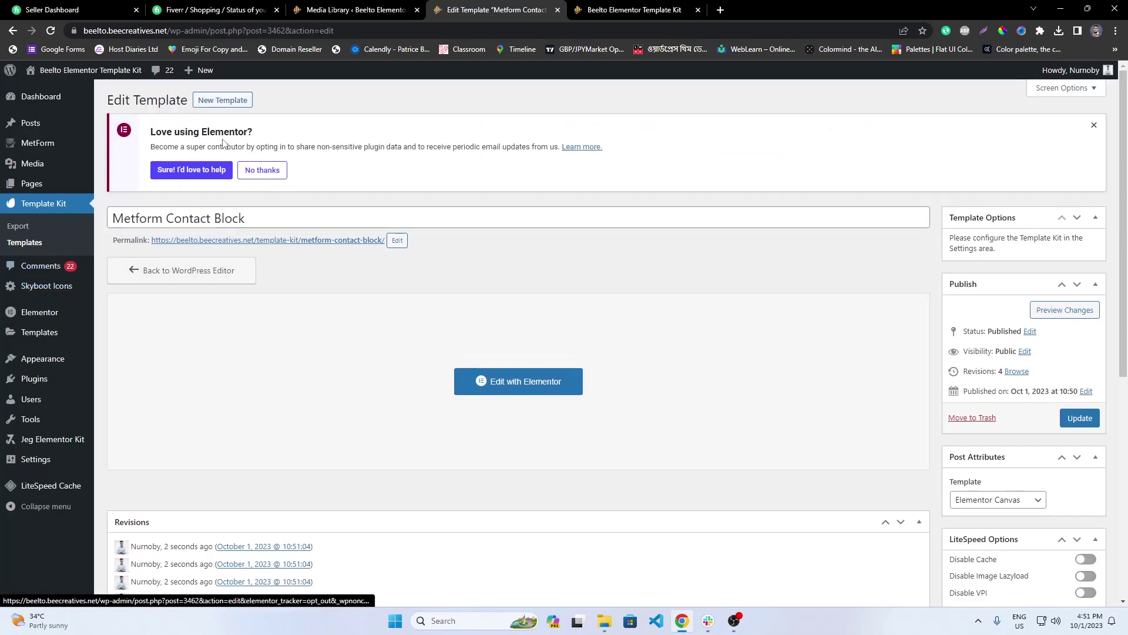
Step: Create and publish a new kit template titled "Metform Subscribe Block" and open it in Elementor
click(223, 100)
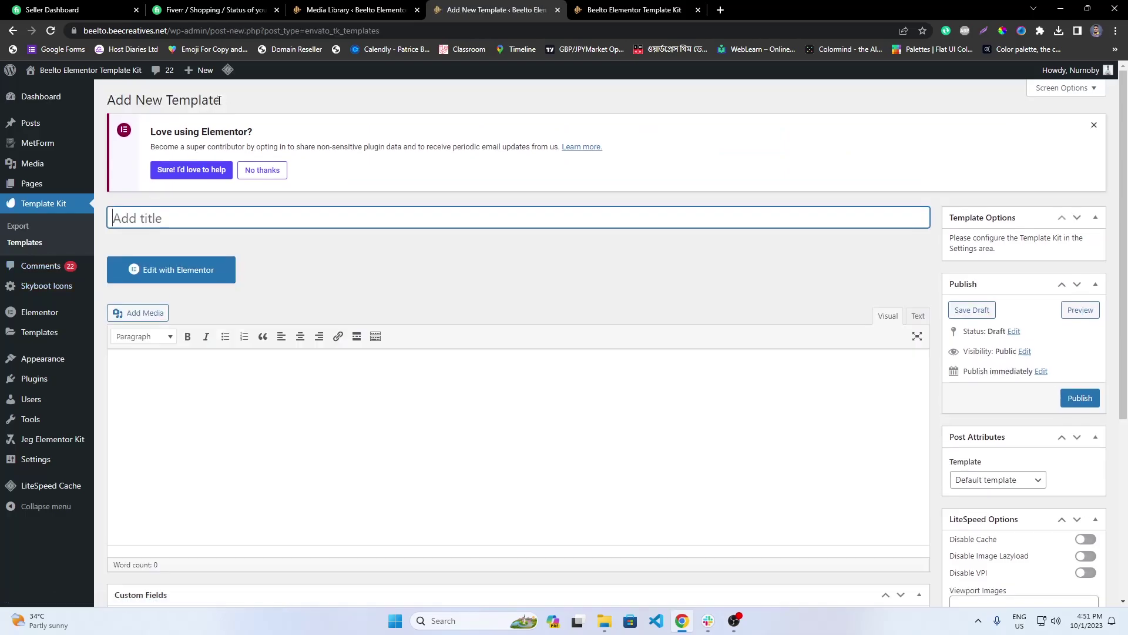
text(Metf)
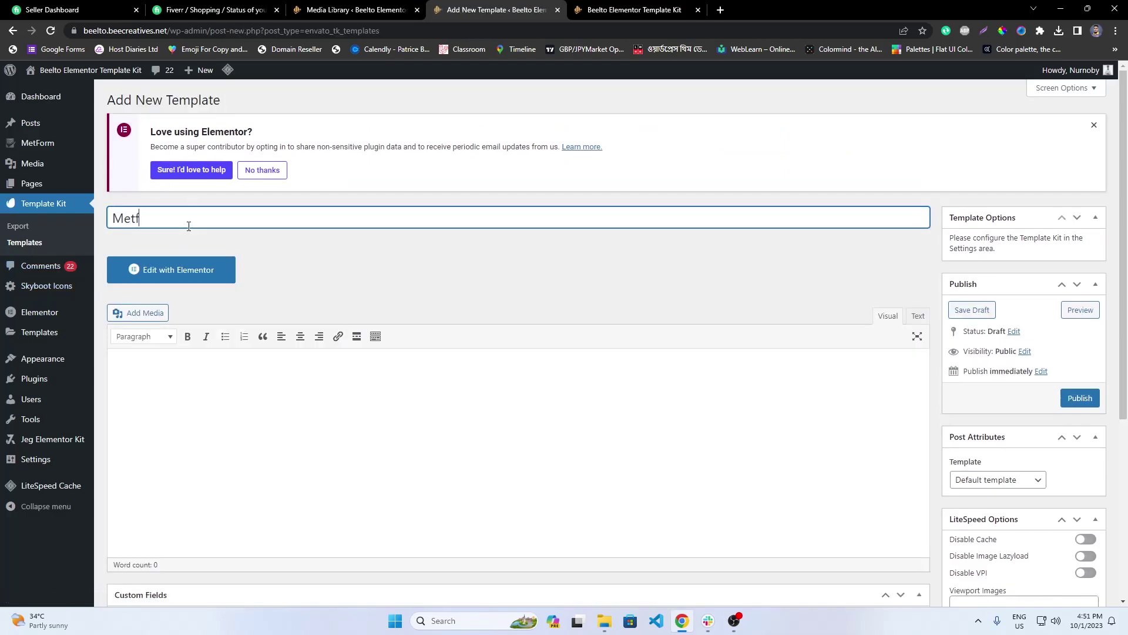
text(orm Subscribe Bloac)
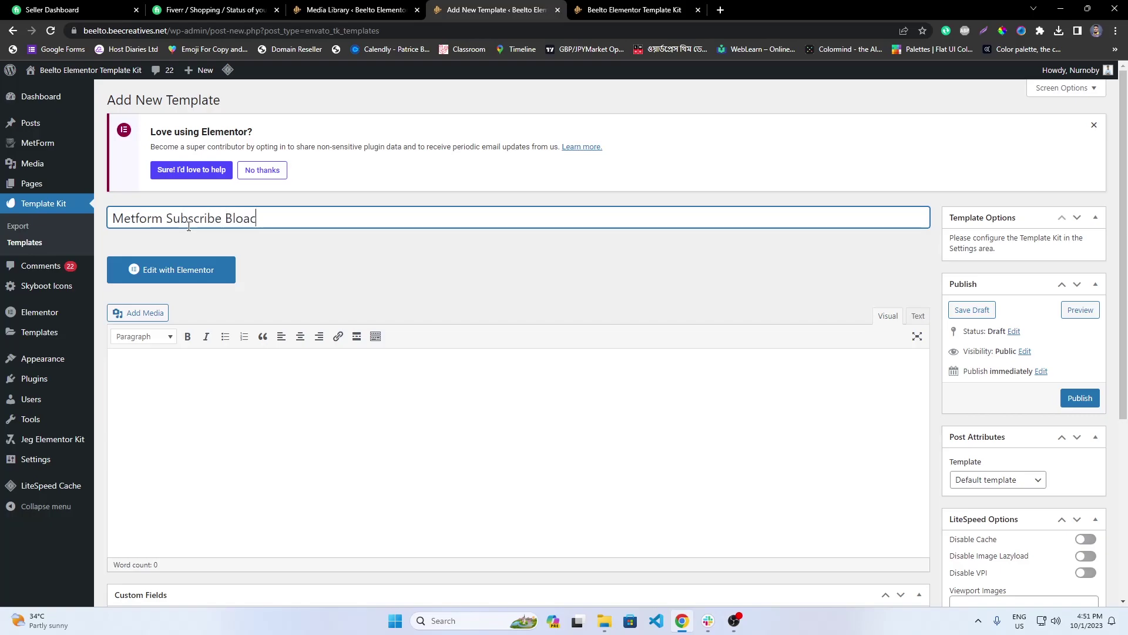
key(BackSpace)
key(BackSpace)
text(ck)
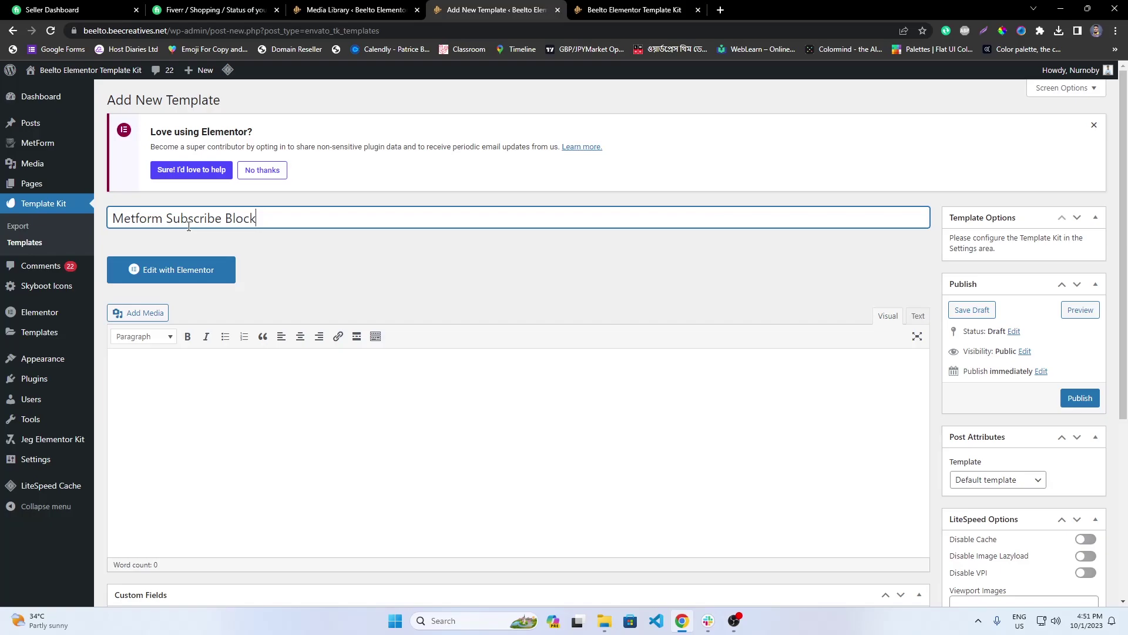
click(1079, 398)
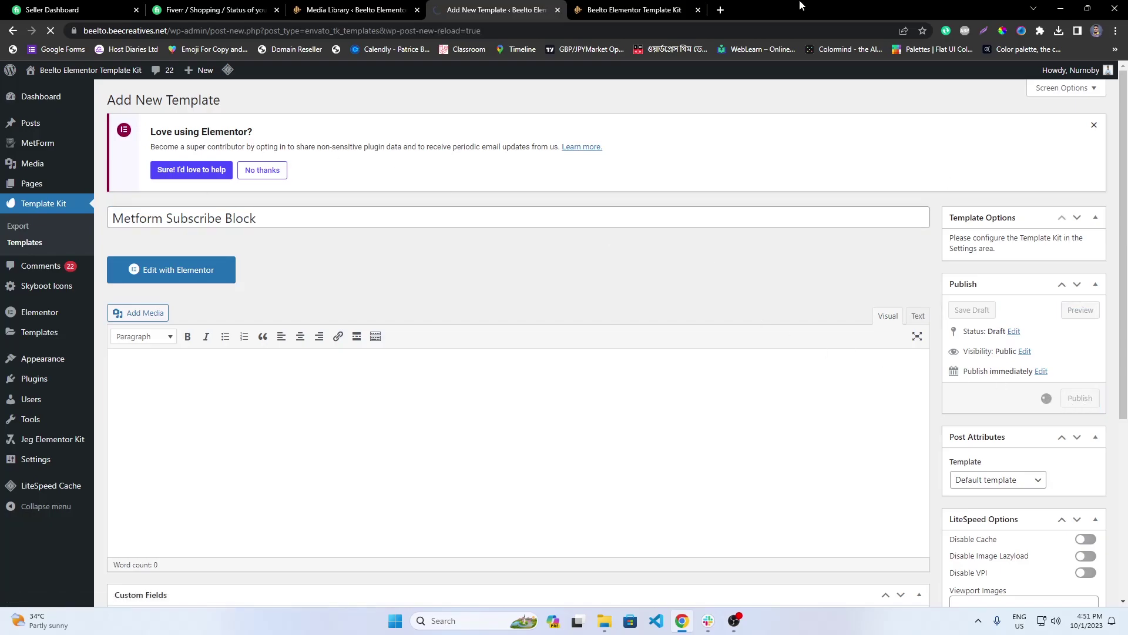
click(200, 305)
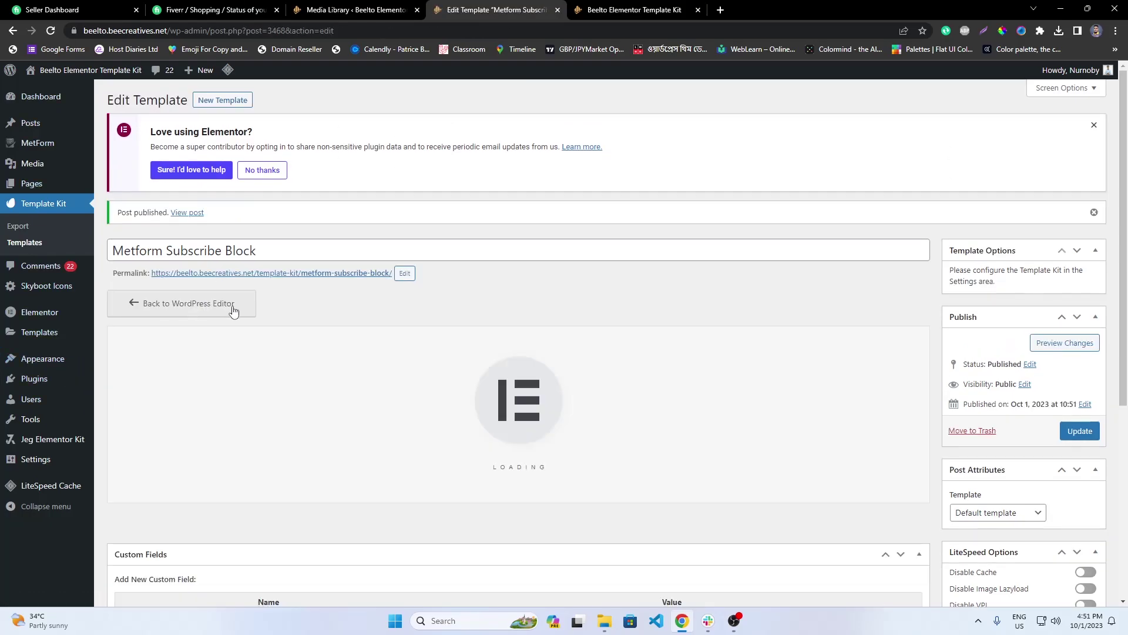